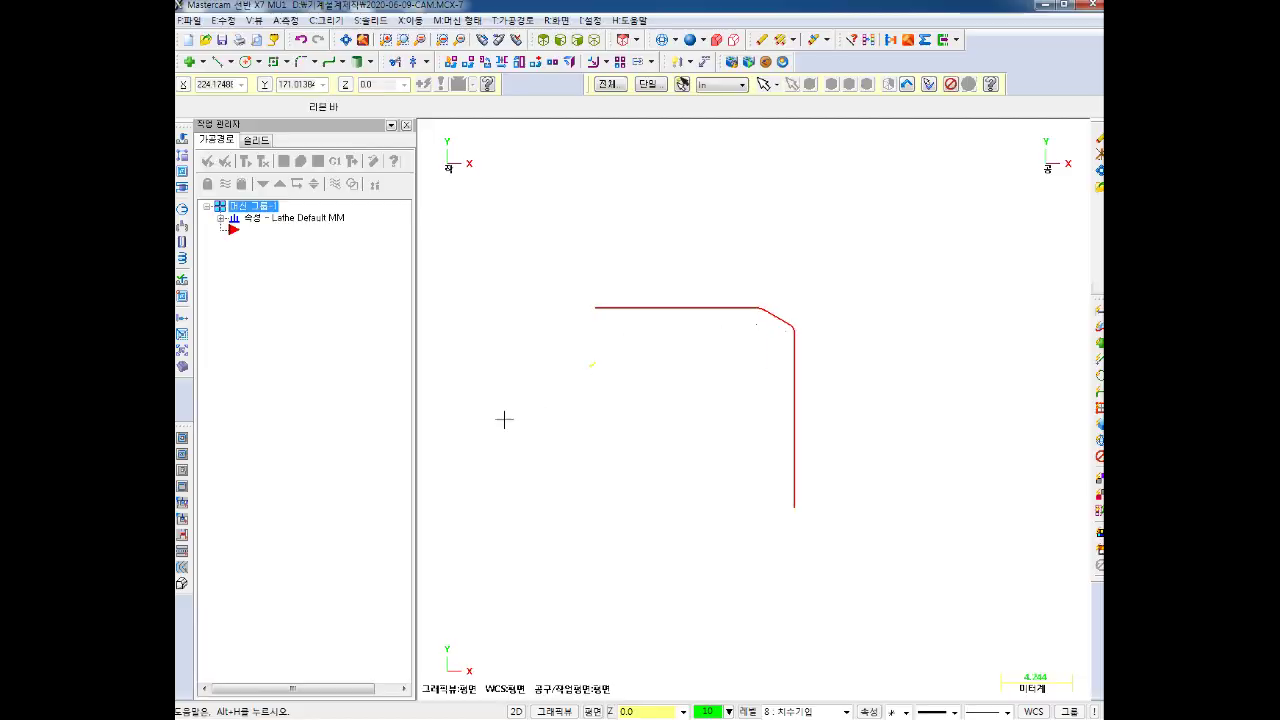
Zoom and pan the view to frame the red profile's lower corner
{"action": "scroll", "coordinate": [650, 402], "scroll_direction": "up", "scroll_amount": 2}
{"action": "scroll", "coordinate": [657, 437], "scroll_direction": "down", "scroll_amount": 1}
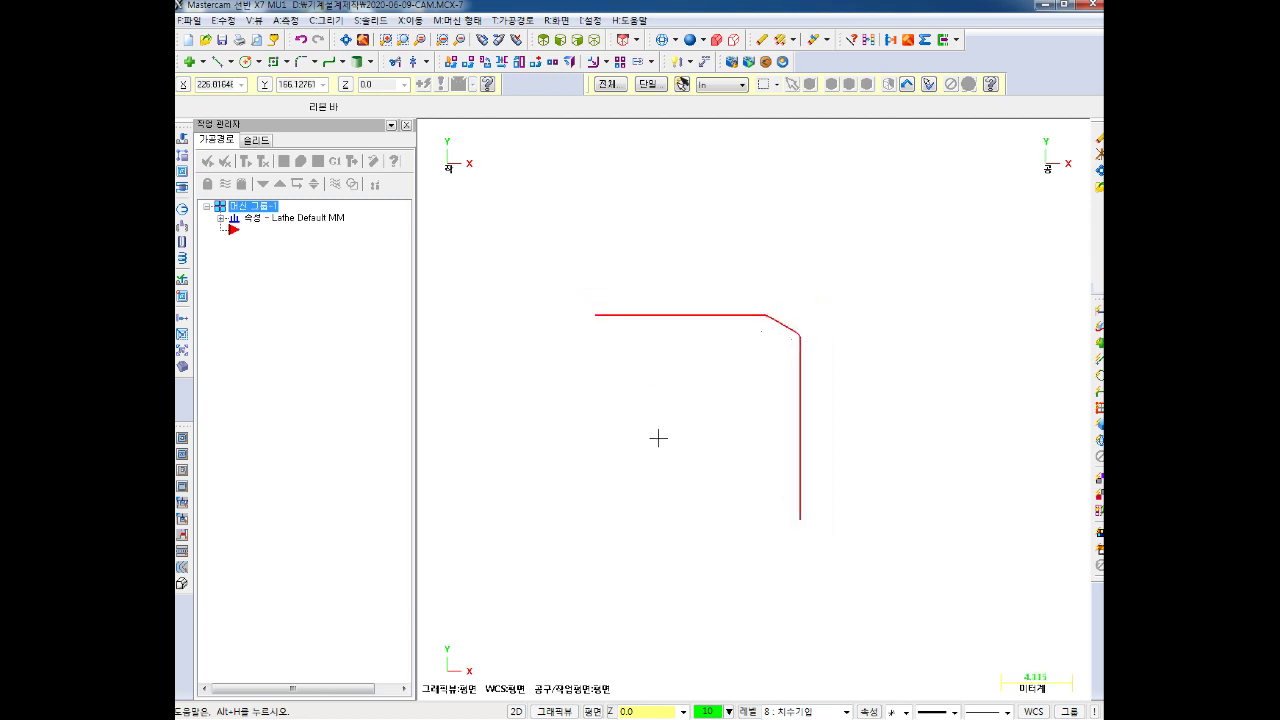
{"action": "scroll", "coordinate": [651, 434], "scroll_direction": "down", "scroll_amount": 2}
{"action": "scroll", "coordinate": [626, 320], "scroll_direction": "down", "scroll_amount": 2}
{"action": "scroll", "coordinate": [763, 444], "scroll_direction": "down", "scroll_amount": 1}
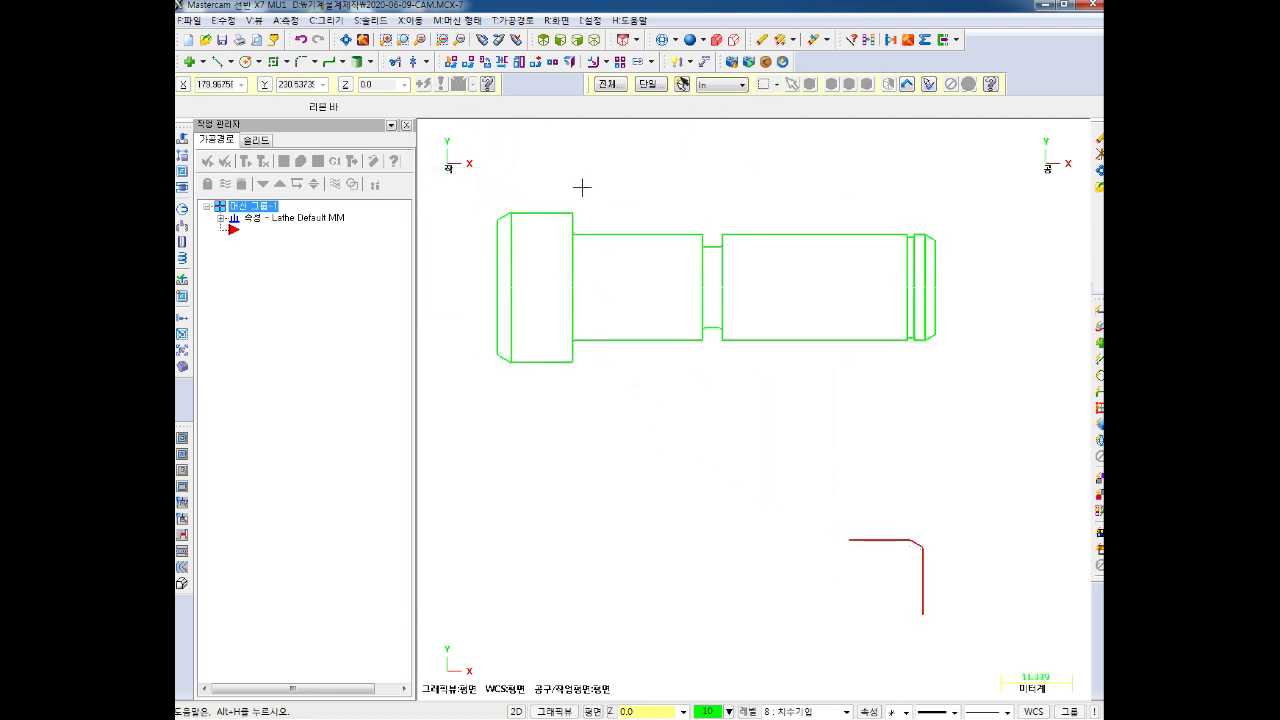
{"action": "scroll", "coordinate": [777, 443], "scroll_direction": "up", "scroll_amount": 1}
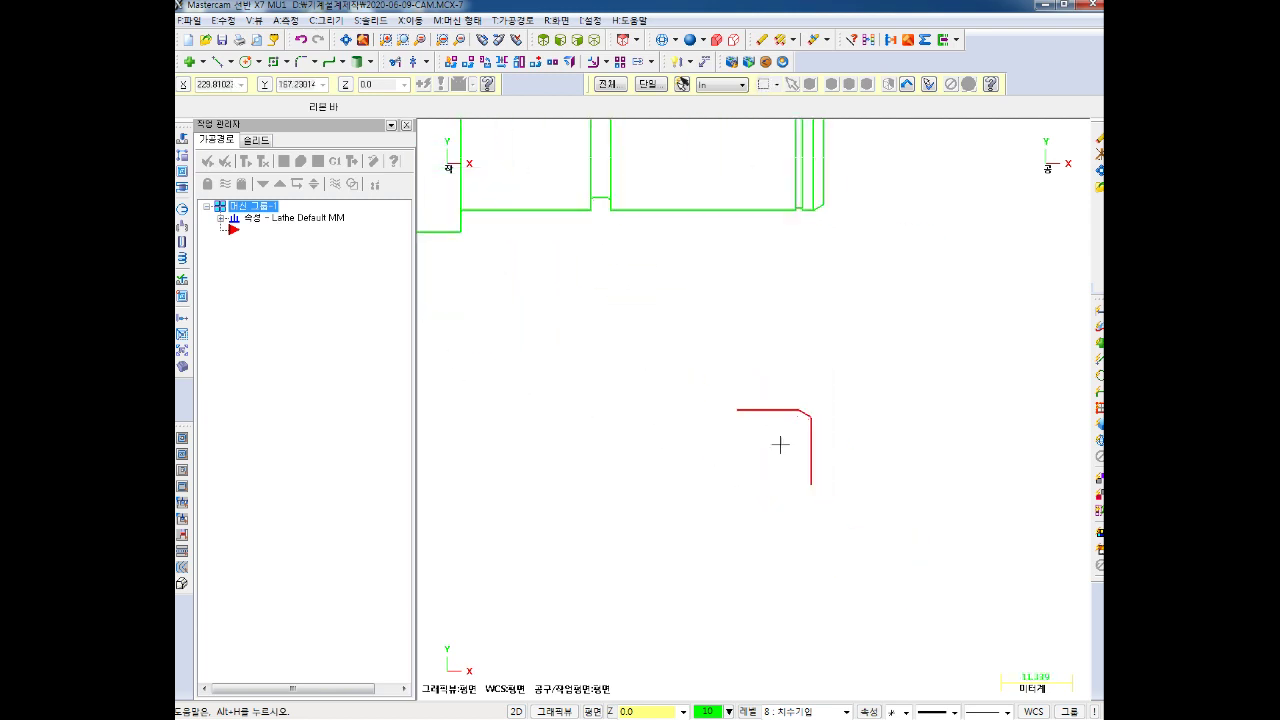
{"action": "scroll", "coordinate": [823, 423], "scroll_direction": "up", "scroll_amount": 1}
{"action": "scroll", "coordinate": [749, 420], "scroll_direction": "up", "scroll_amount": 1}
{"action": "scroll", "coordinate": [634, 389], "scroll_direction": "up", "scroll_amount": 1}
{"action": "scroll", "coordinate": [640, 382], "scroll_direction": "down", "scroll_amount": 1}
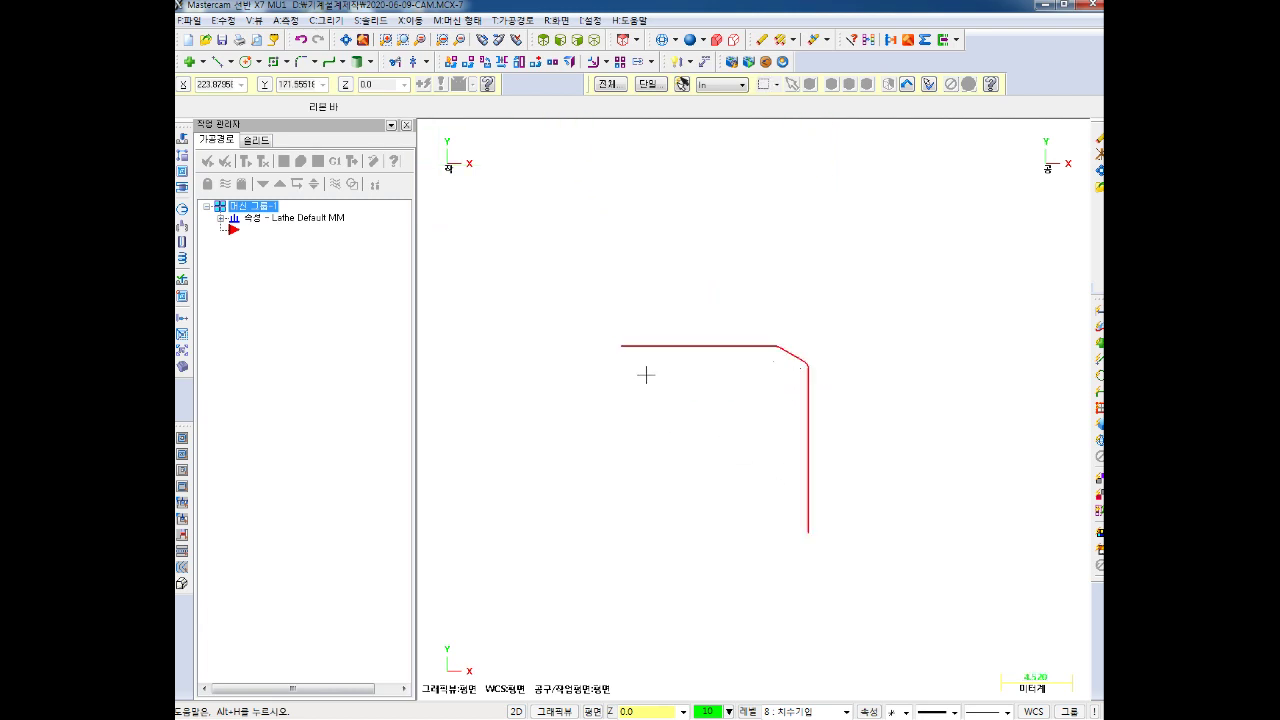
{"action": "scroll", "coordinate": [690, 414], "scroll_direction": "down", "scroll_amount": 1}
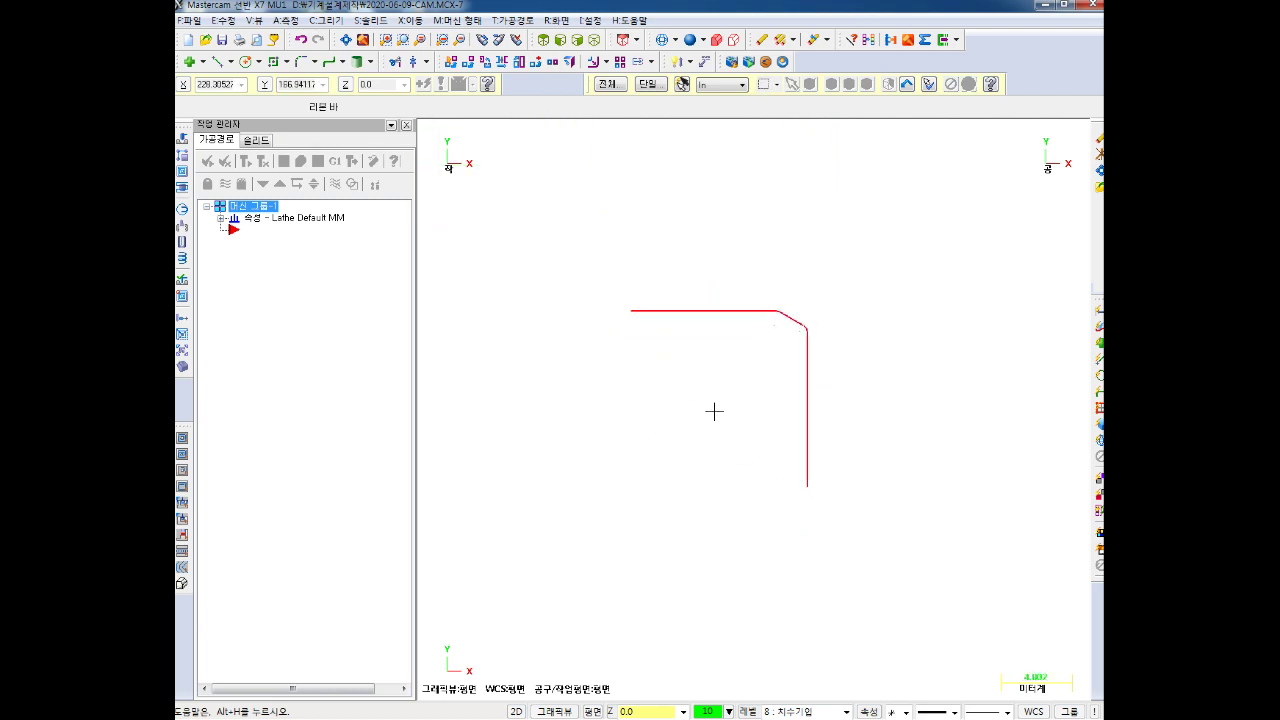
{"action": "scroll", "coordinate": [708, 420], "scroll_direction": "down", "scroll_amount": 2}
{"action": "scroll", "coordinate": [706, 426], "scroll_direction": "down", "scroll_amount": 2}
{"action": "scroll", "coordinate": [640, 463], "scroll_direction": "down", "scroll_amount": 1}
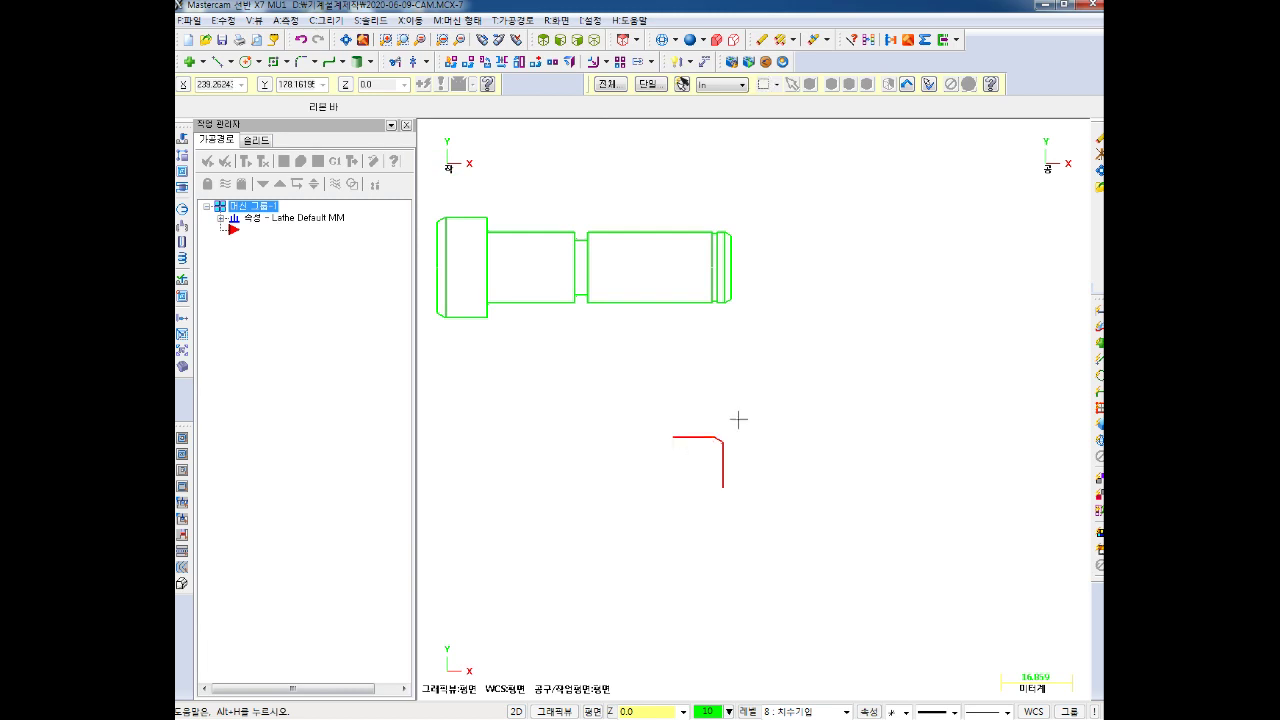
{"action": "middle_click_drag", "start_coordinate": [737, 420], "coordinate": [784, 390]}
{"action": "middle_click_drag", "start_coordinate": [660, 422], "coordinate": [669, 414]}
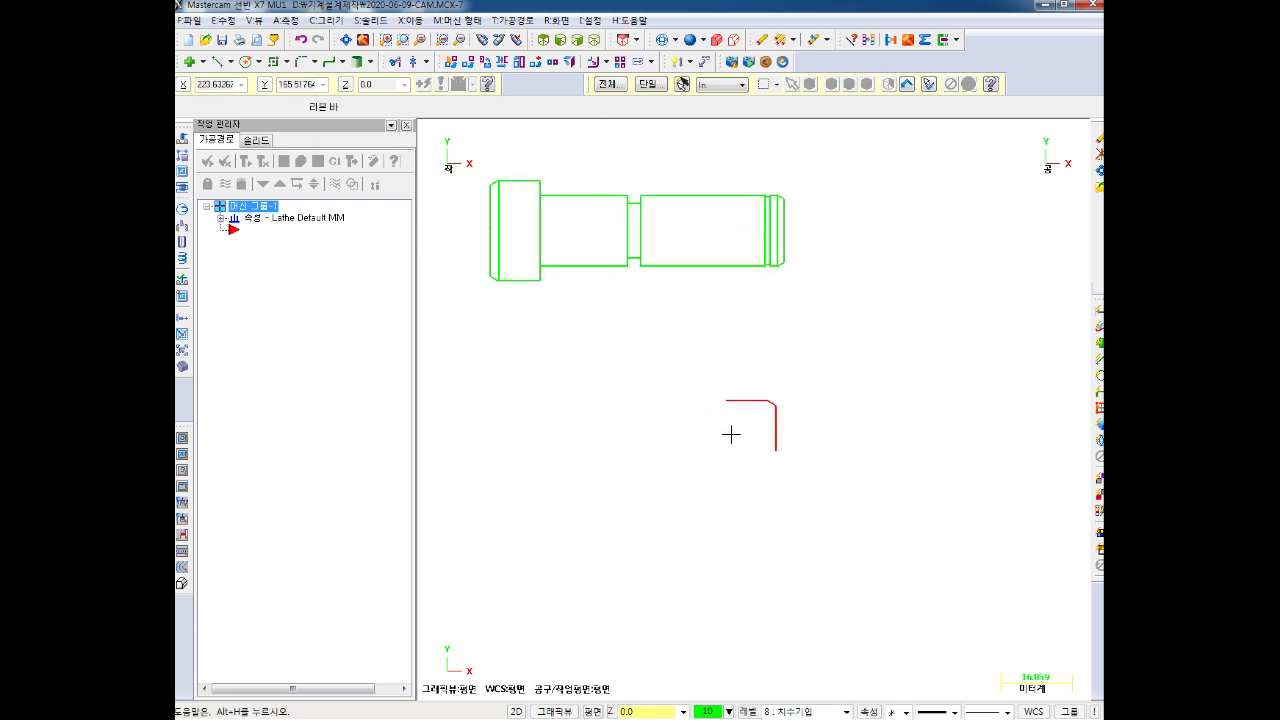
{"action": "scroll", "coordinate": [740, 430], "scroll_direction": "up", "scroll_amount": 1}
{"action": "scroll", "coordinate": [760, 420], "scroll_direction": "up", "scroll_amount": 1}
{"action": "scroll", "coordinate": [766, 414], "scroll_direction": "up", "scroll_amount": 1}
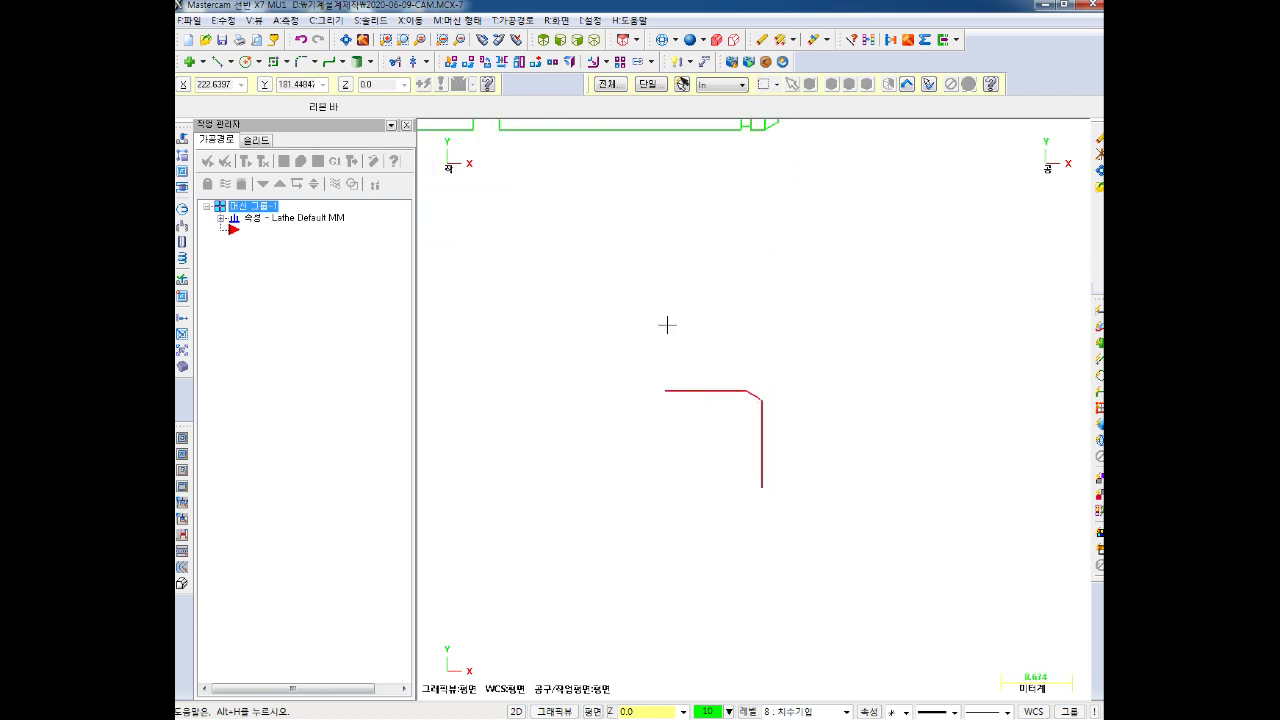
{"action": "key", "text": "Up"}
{"action": "key", "text": "Left"}
{"action": "key", "text": "Up"}
{"action": "key", "text": "Up"}
{"action": "key", "text": "Left"}
{"action": "key", "text": "Left"}
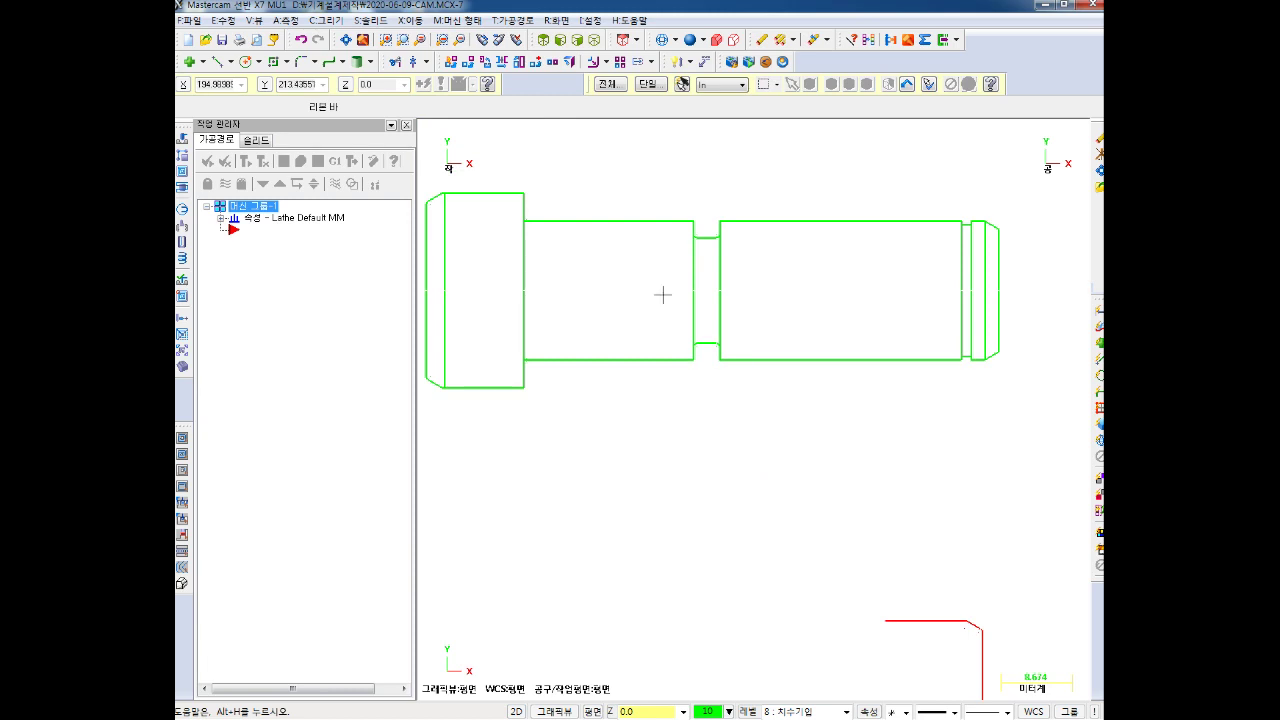
{"action": "scroll", "coordinate": [663, 295], "scroll_direction": "down", "scroll_amount": 1}
{"action": "key", "text": "Up"}
{"action": "key", "text": "Left"}
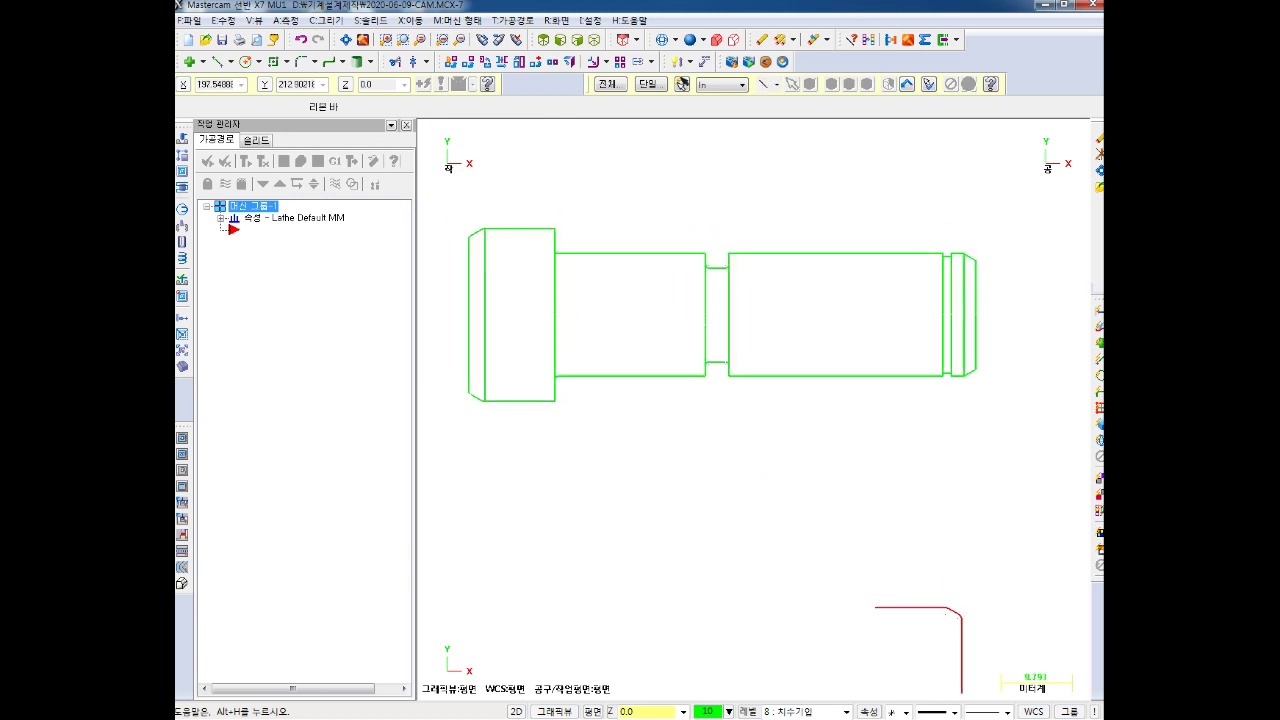
{"action": "key", "text": "Up"}
{"action": "key", "text": "Left"}
{"action": "key", "text": "Down"}
{"action": "key", "text": "Right"}
{"action": "key", "text": "Down"}
{"action": "key", "text": "Down"}
{"action": "key", "text": "Right"}
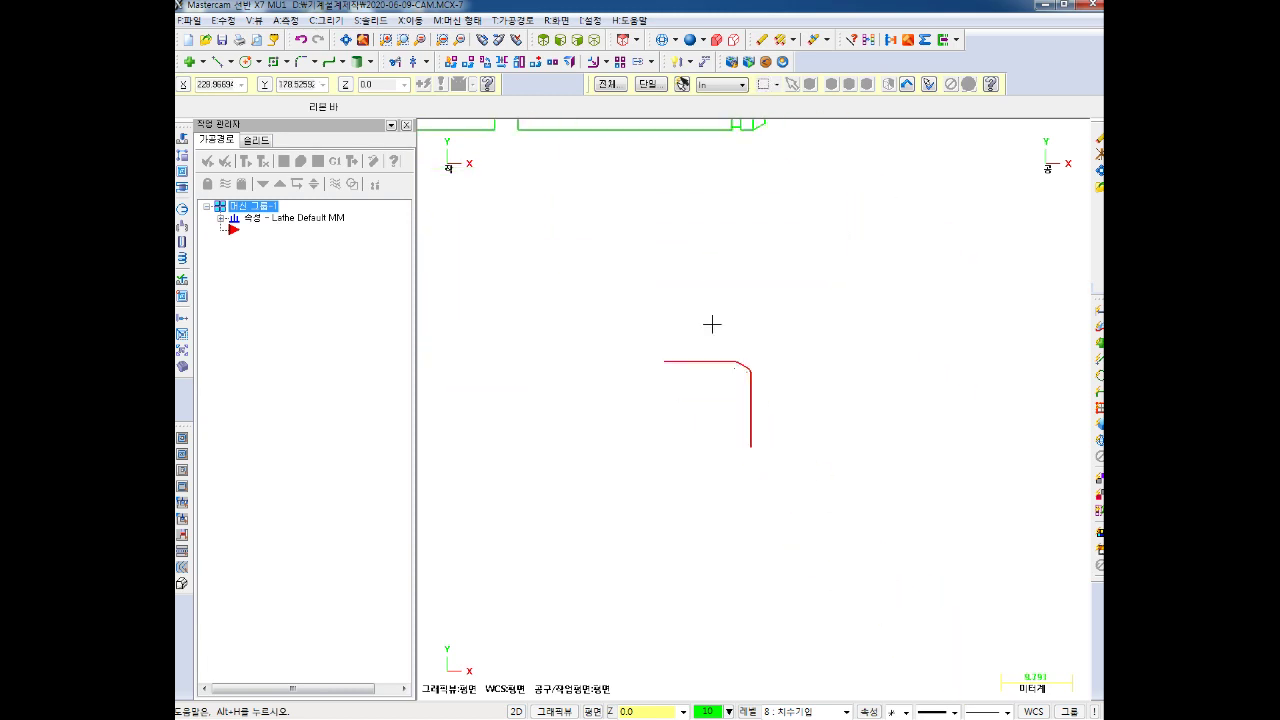
{"action": "scroll", "coordinate": [740, 363], "scroll_direction": "up", "scroll_amount": 1}
{"action": "scroll", "coordinate": [730, 393], "scroll_direction": "up", "scroll_amount": 2}
{"action": "scroll", "coordinate": [730, 393], "scroll_direction": "up", "scroll_amount": 1}
{"action": "key", "text": "Down"}
{"action": "key", "text": "Right"}
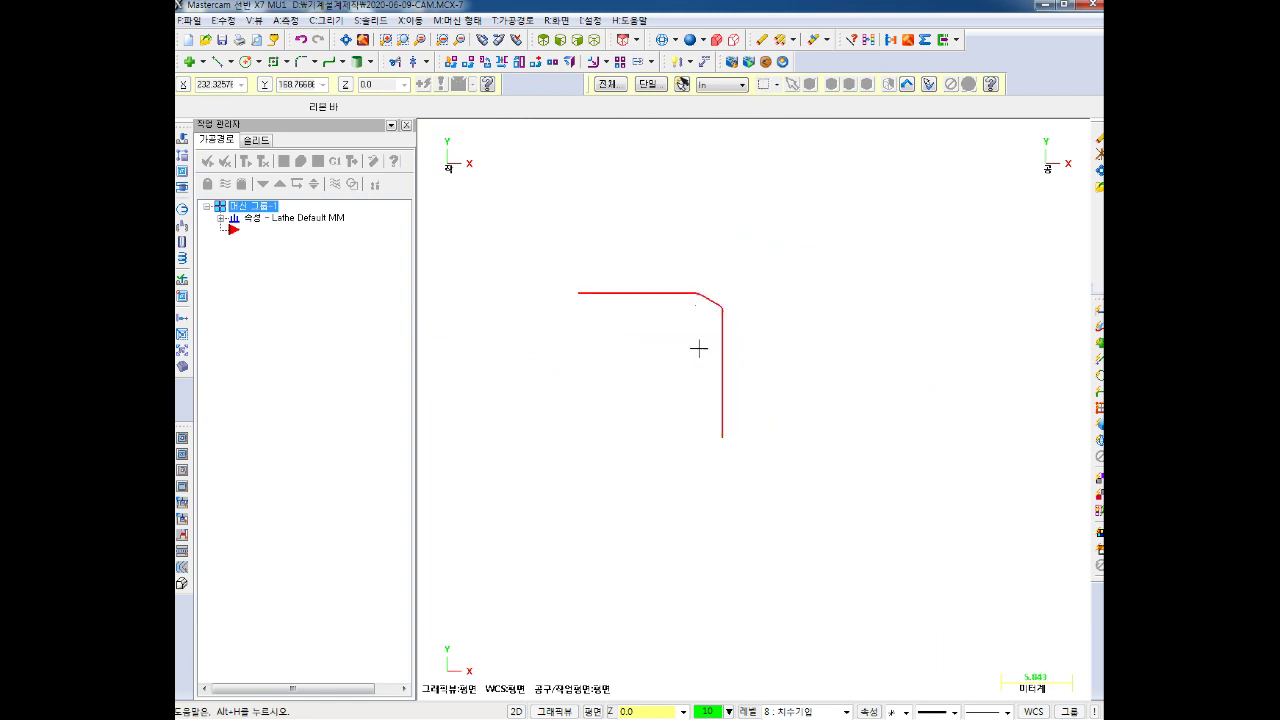
{"action": "scroll", "coordinate": [704, 361], "scroll_direction": "up", "scroll_amount": 1}
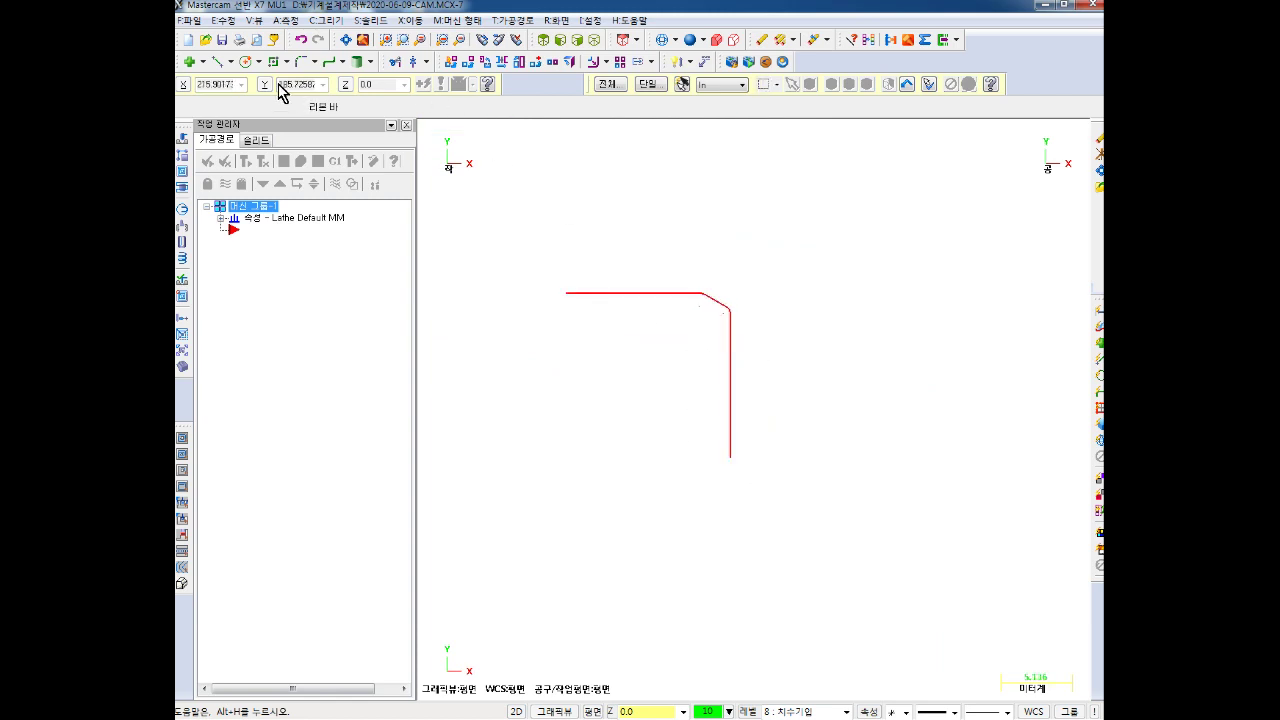
Draw a radius 1.488 circle centred on the vertical line's bottom endpoint
{"action": "left_click", "coordinate": [247, 62]}
{"action": "left_click", "coordinate": [731, 457]}
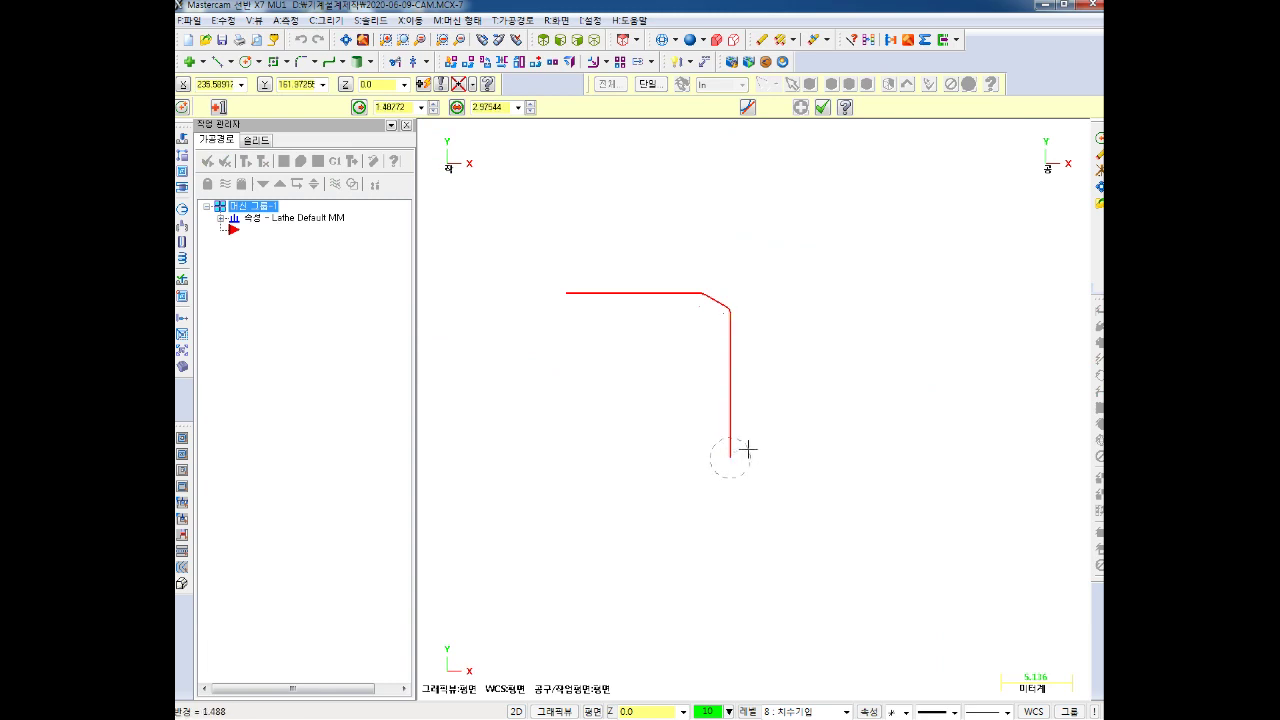
{"action": "left_click", "coordinate": [748, 450]}
{"action": "key", "text": "Escape"}
{"action": "scroll", "coordinate": [735, 450], "scroll_direction": "up", "scroll_amount": 3}
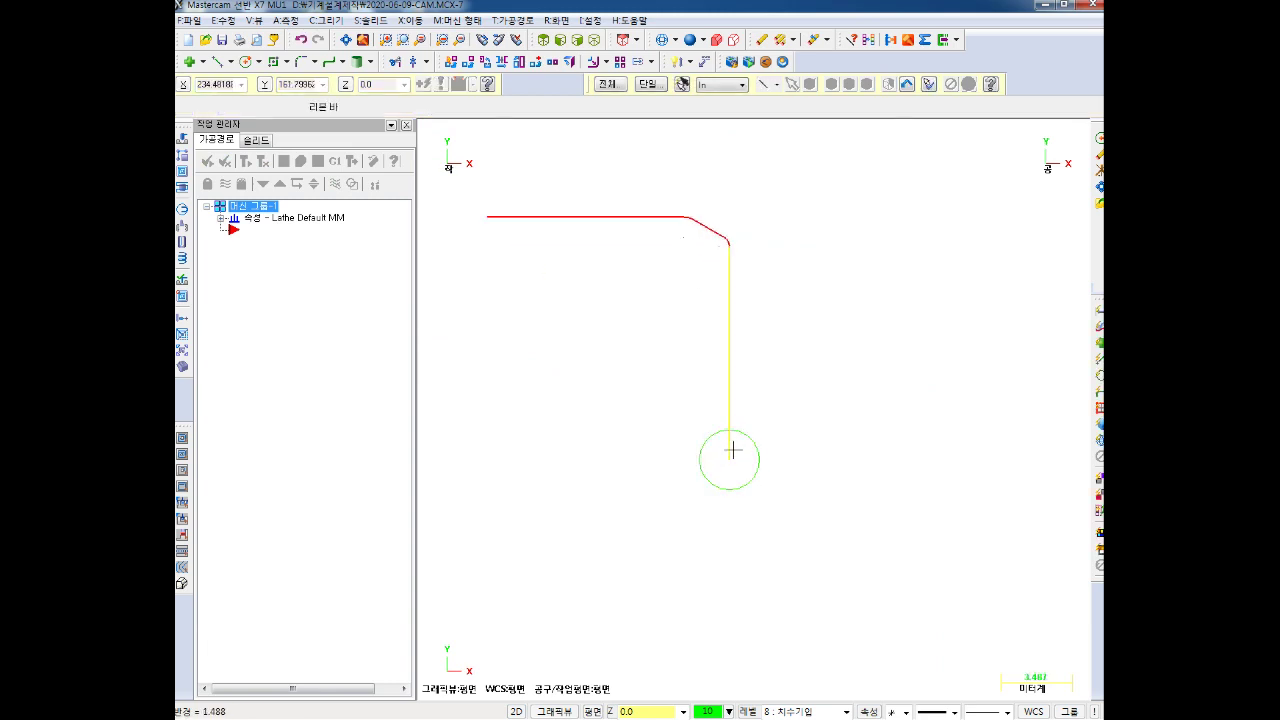
{"action": "scroll", "coordinate": [766, 457], "scroll_direction": "down", "scroll_amount": 1}
{"action": "scroll", "coordinate": [713, 461], "scroll_direction": "down", "scroll_amount": 2}
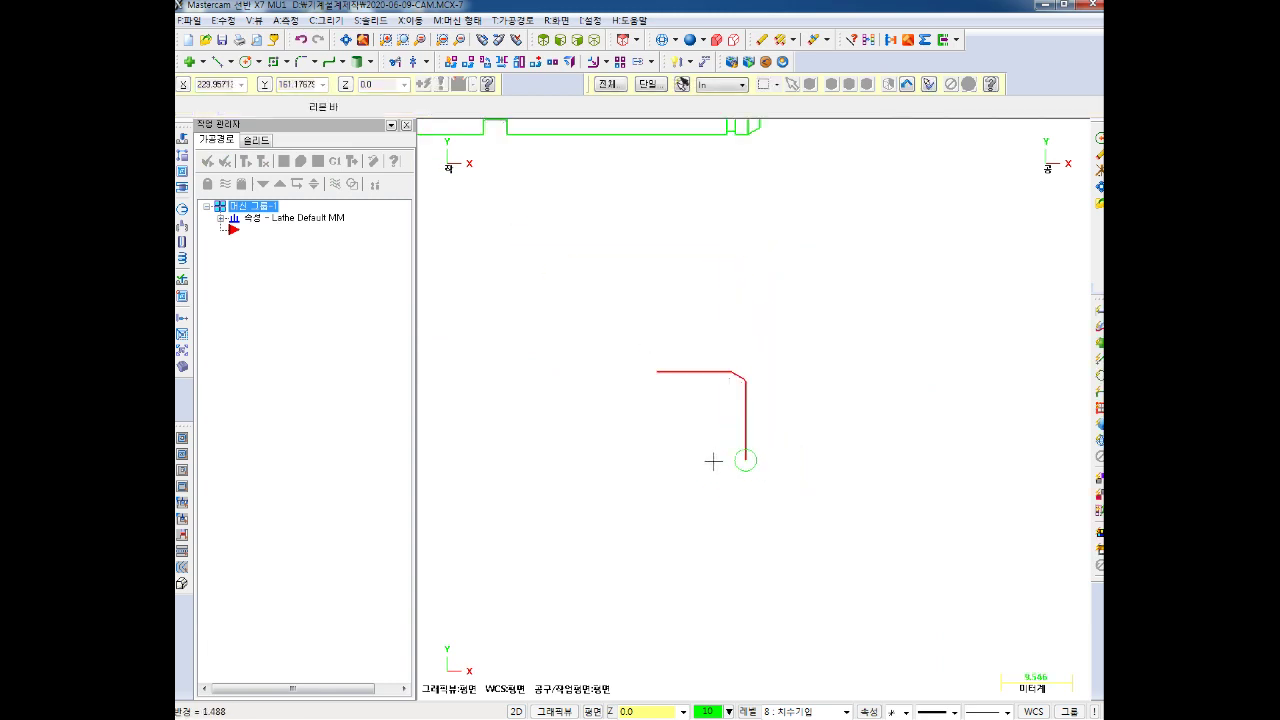
{"action": "scroll", "coordinate": [713, 461], "scroll_direction": "down", "scroll_amount": 1}
{"action": "scroll", "coordinate": [663, 466], "scroll_direction": "down", "scroll_amount": 1}
{"action": "scroll", "coordinate": [583, 506], "scroll_direction": "down", "scroll_amount": 1}
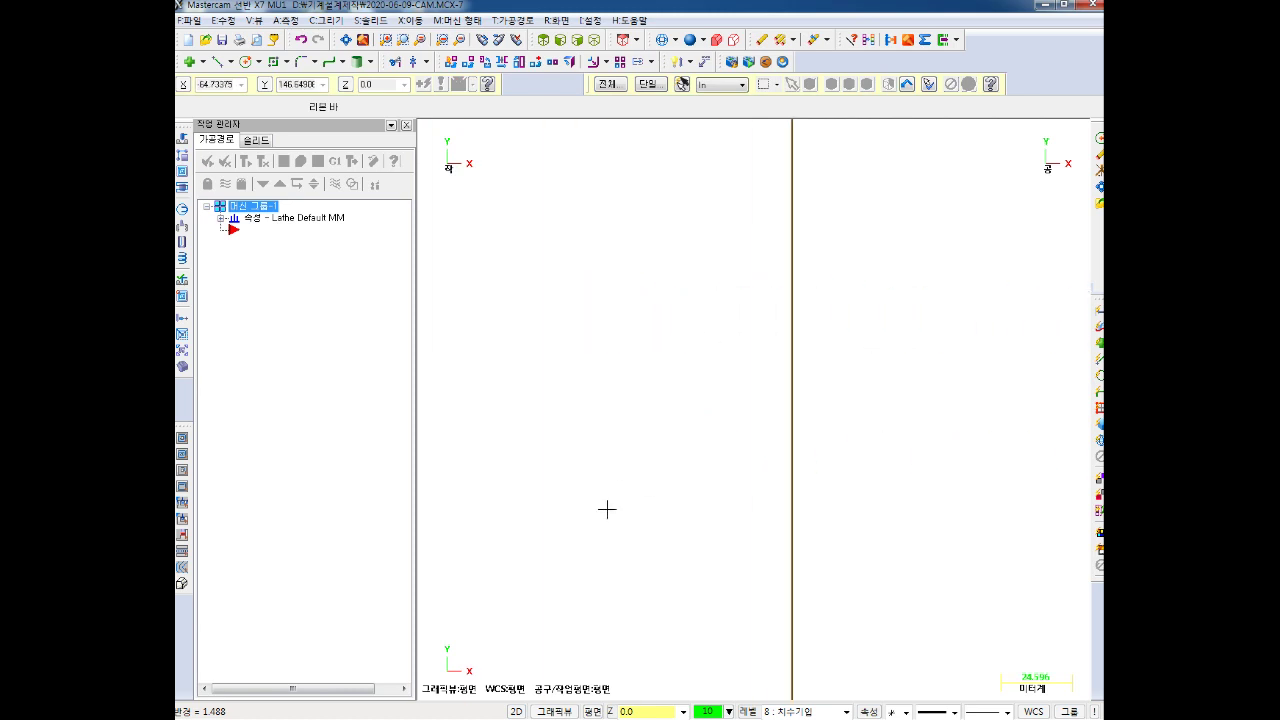
{"action": "scroll", "coordinate": [835, 596], "scroll_direction": "up", "scroll_amount": 1}
{"action": "scroll", "coordinate": [780, 457], "scroll_direction": "up", "scroll_amount": 1}
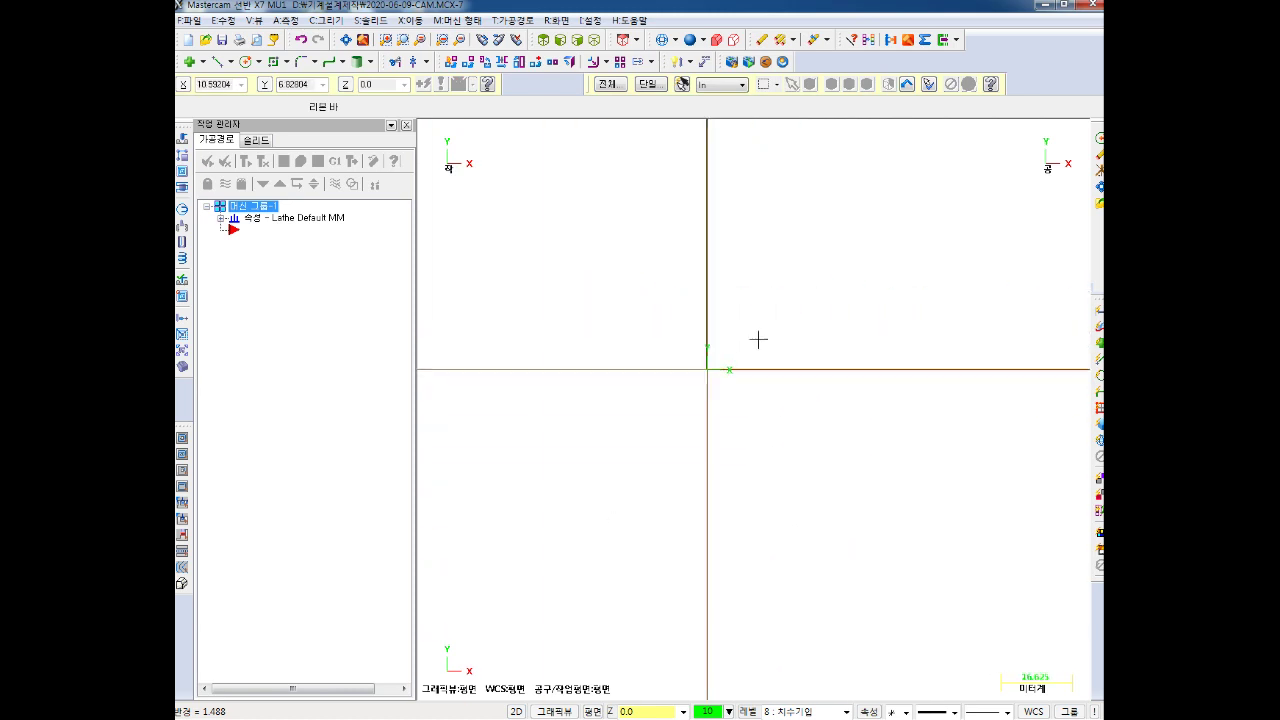
{"action": "scroll", "coordinate": [814, 400], "scroll_direction": "down", "scroll_amount": 1}
{"action": "scroll", "coordinate": [820, 409], "scroll_direction": "down", "scroll_amount": 1}
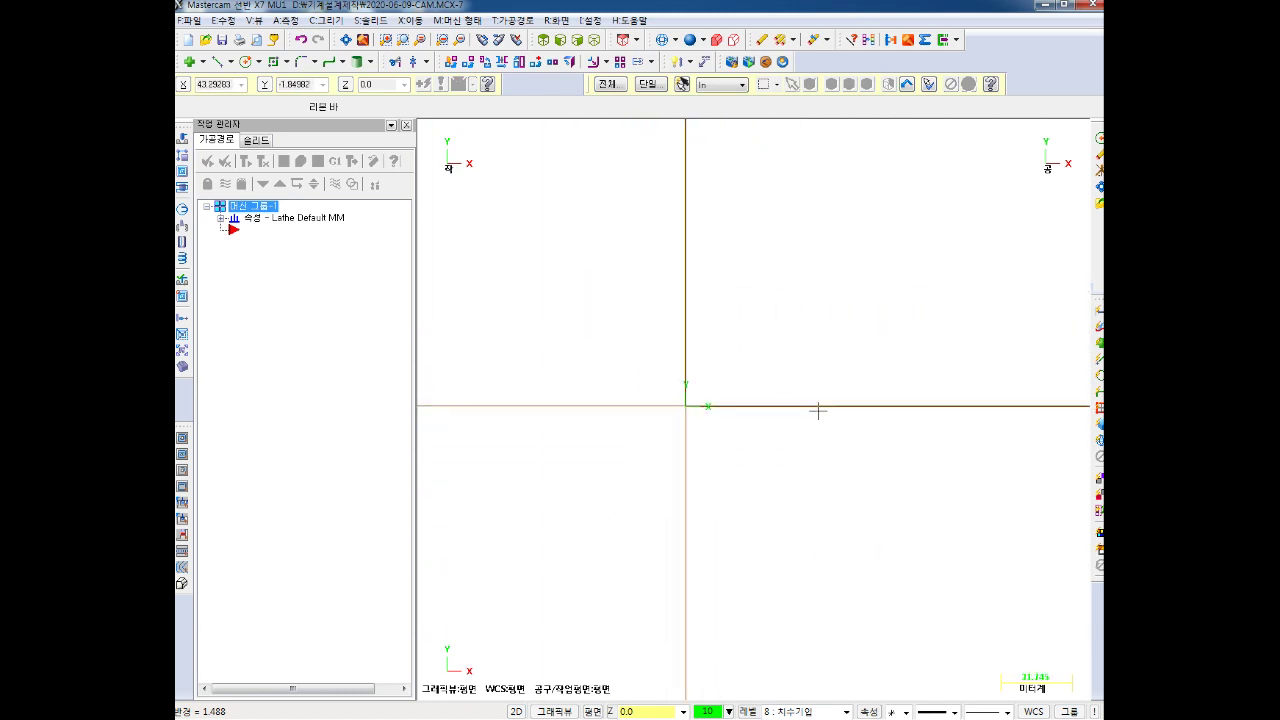
{"action": "scroll", "coordinate": [823, 409], "scroll_direction": "down", "scroll_amount": 1}
{"action": "scroll", "coordinate": [594, 217], "scroll_direction": "up", "scroll_amount": 1}
{"action": "scroll", "coordinate": [526, 234], "scroll_direction": "up", "scroll_amount": 1}
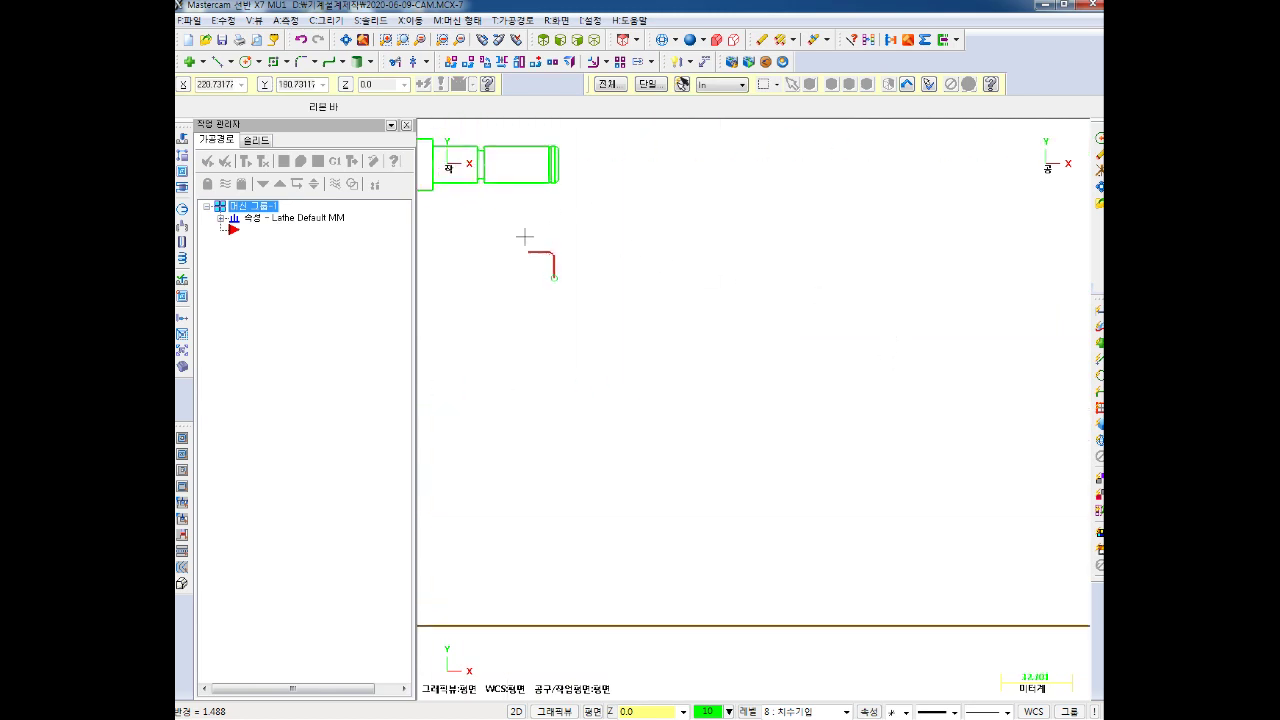
{"action": "scroll", "coordinate": [523, 251], "scroll_direction": "up", "scroll_amount": 1}
{"action": "scroll", "coordinate": [569, 308], "scroll_direction": "up", "scroll_amount": 1}
{"action": "scroll", "coordinate": [620, 380], "scroll_direction": "up", "scroll_amount": 1}
{"action": "scroll", "coordinate": [683, 465], "scroll_direction": "up", "scroll_amount": 1}
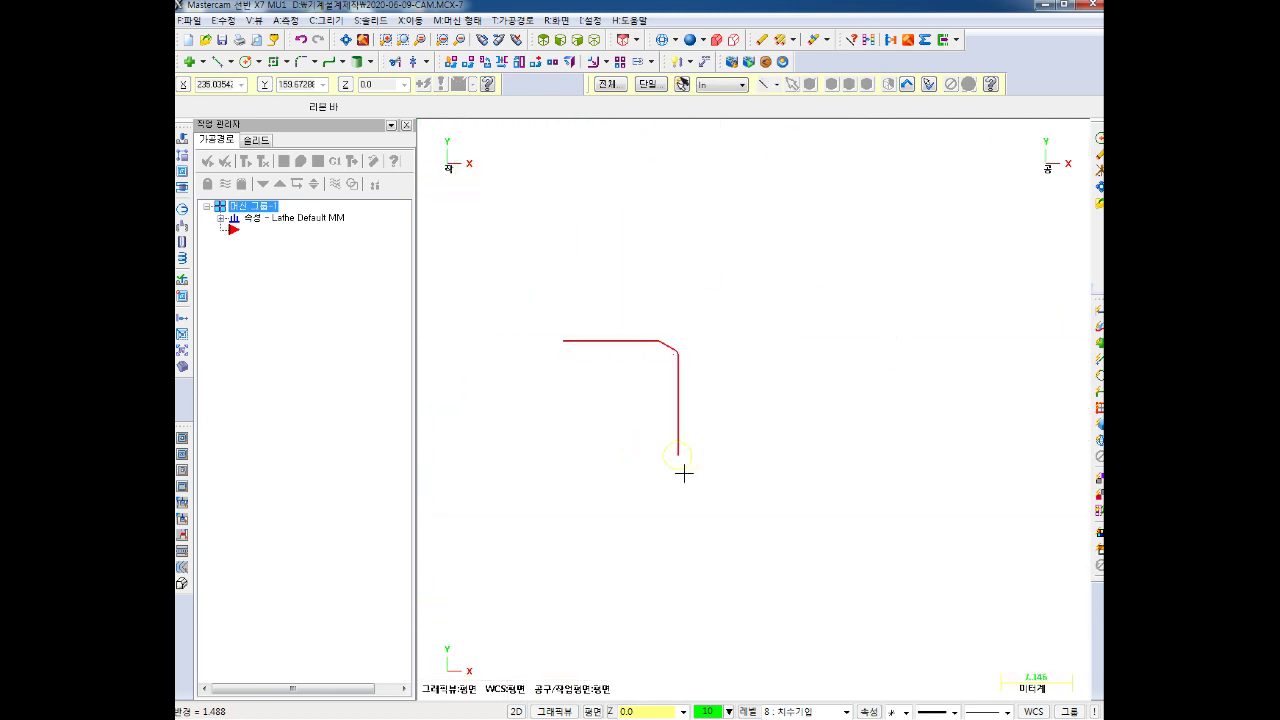
{"action": "scroll", "coordinate": [489, 140], "scroll_direction": "up", "scroll_amount": 1}
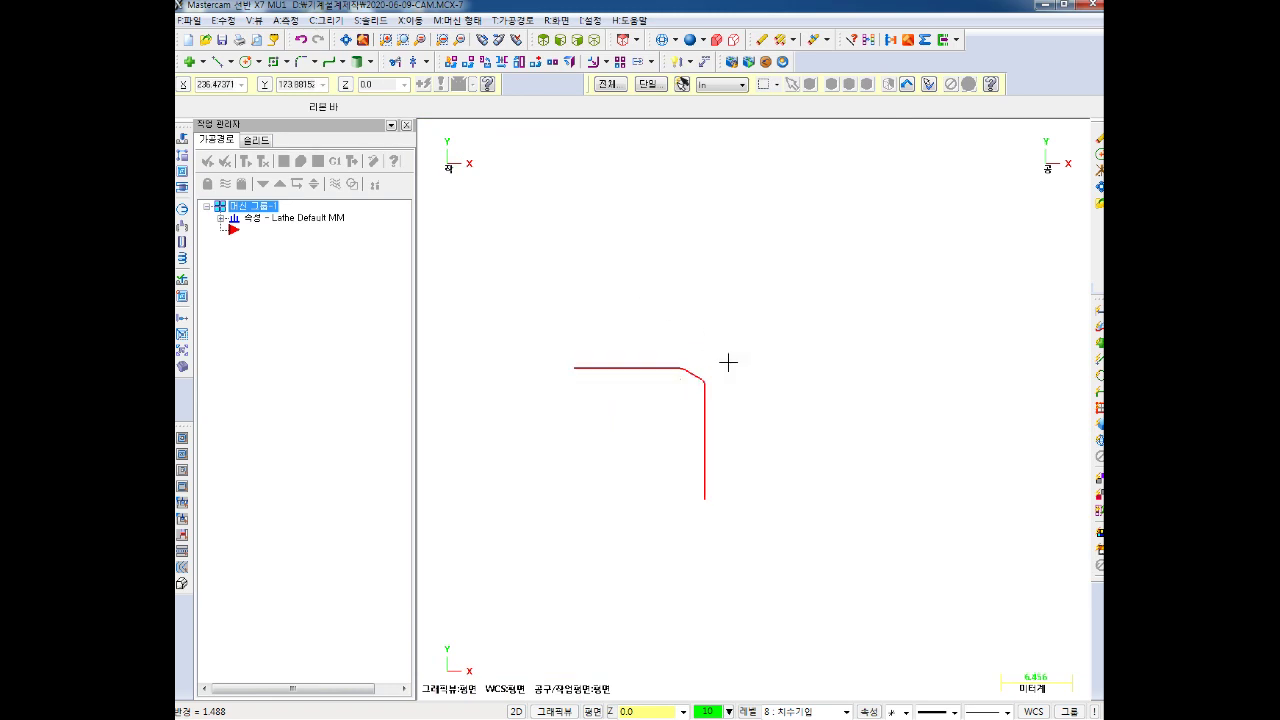
Window-select the red profile for Translate, set to move rather than copy
{"action": "left_click", "coordinate": [405, 20]}
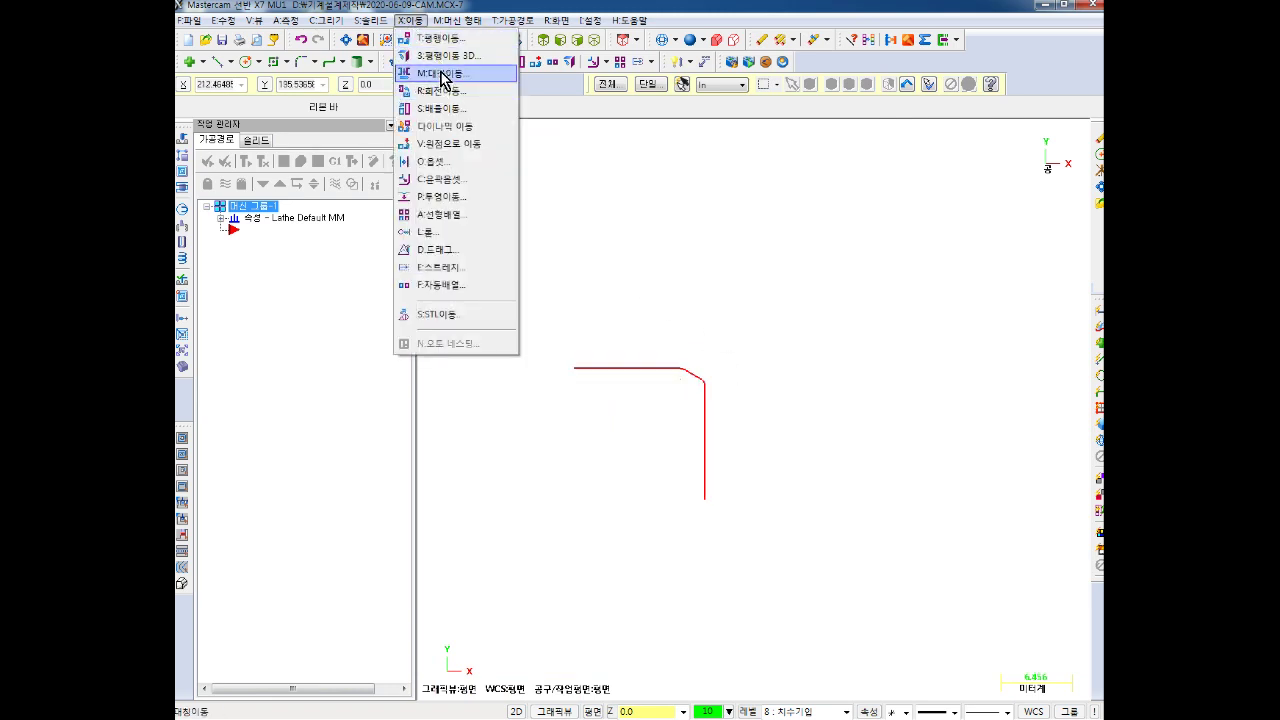
{"action": "left_click", "coordinate": [466, 96]}
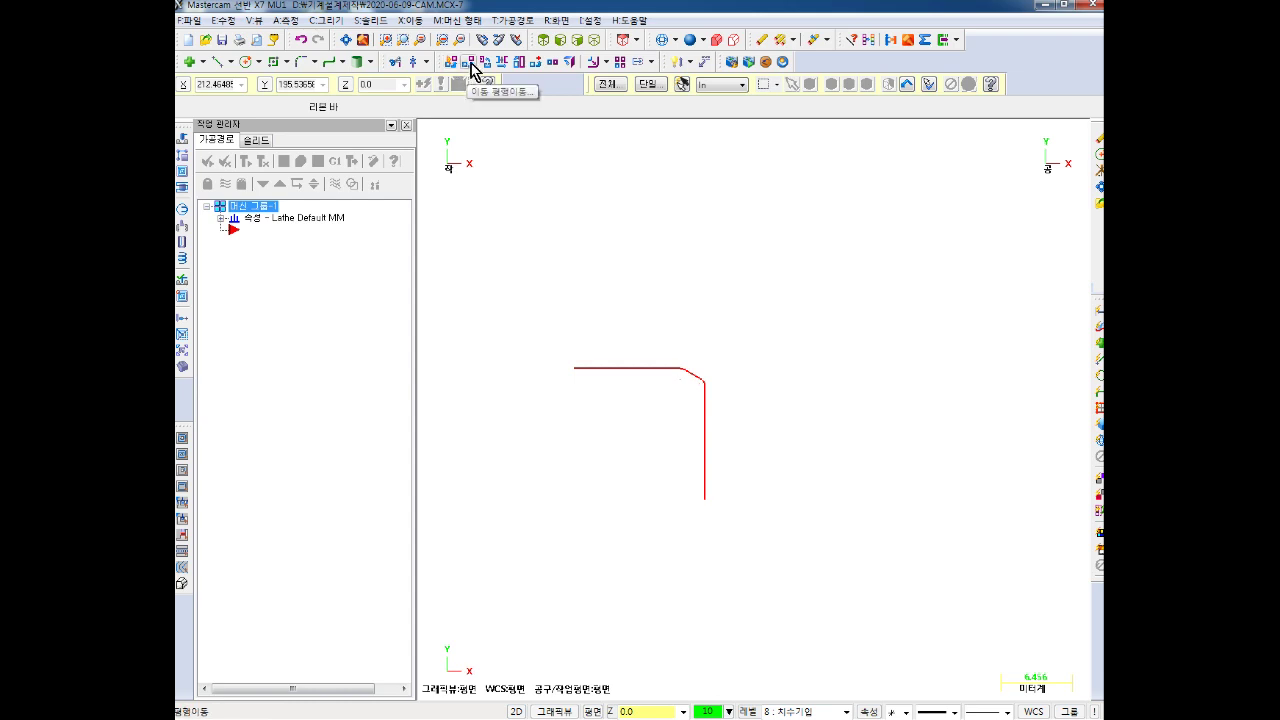
{"action": "left_click", "coordinate": [474, 72]}
{"action": "left_click_drag", "start_coordinate": [806, 293], "coordinate": [500, 593]}
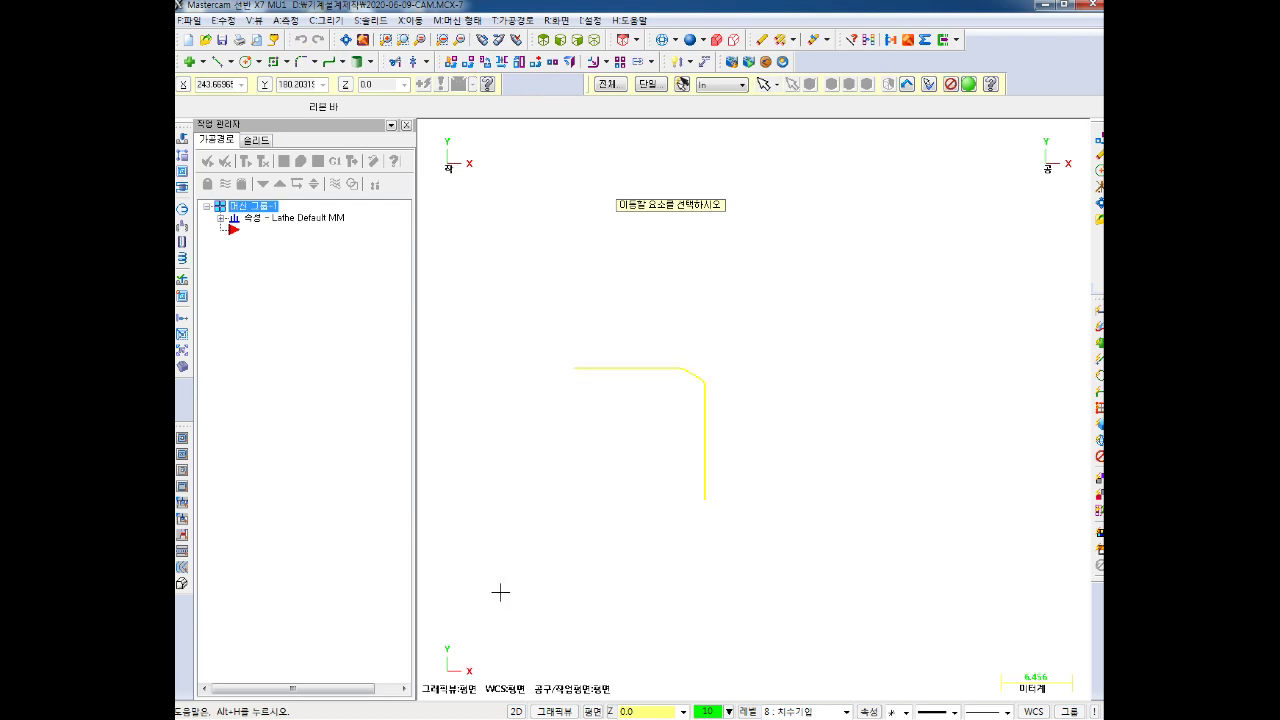
{"action": "key", "text": "Return"}
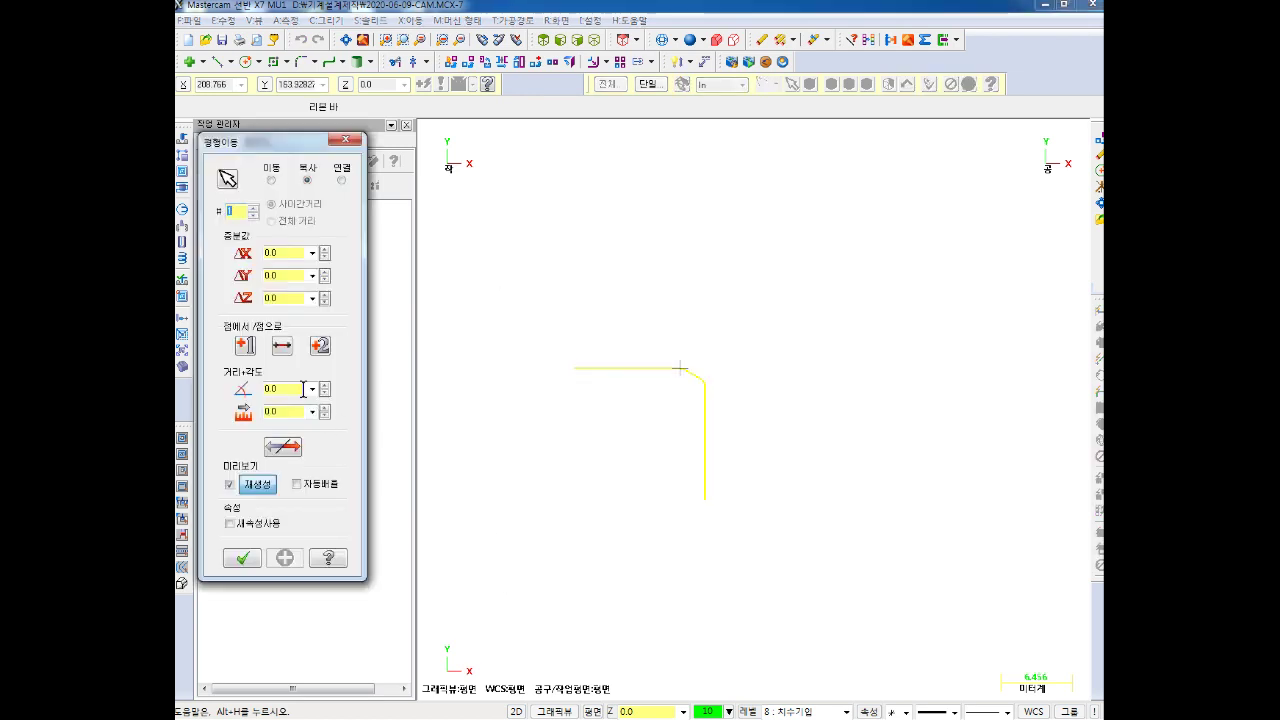
{"action": "type", "text": "1"}
{"action": "left_click", "coordinate": [273, 179]}
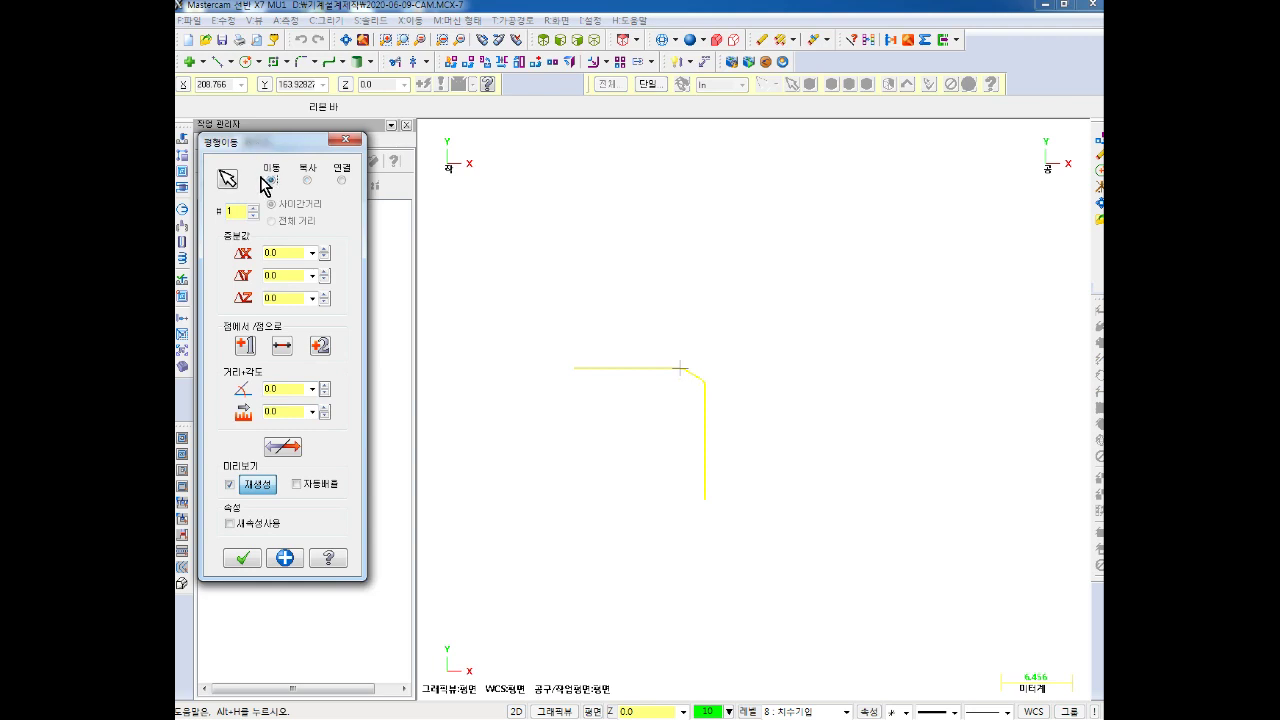
Move it from the vertical line's bottom end by ΔX -234.27341, ΔY -161.27622 onto the origin
{"action": "left_click", "coordinate": [325, 350]}
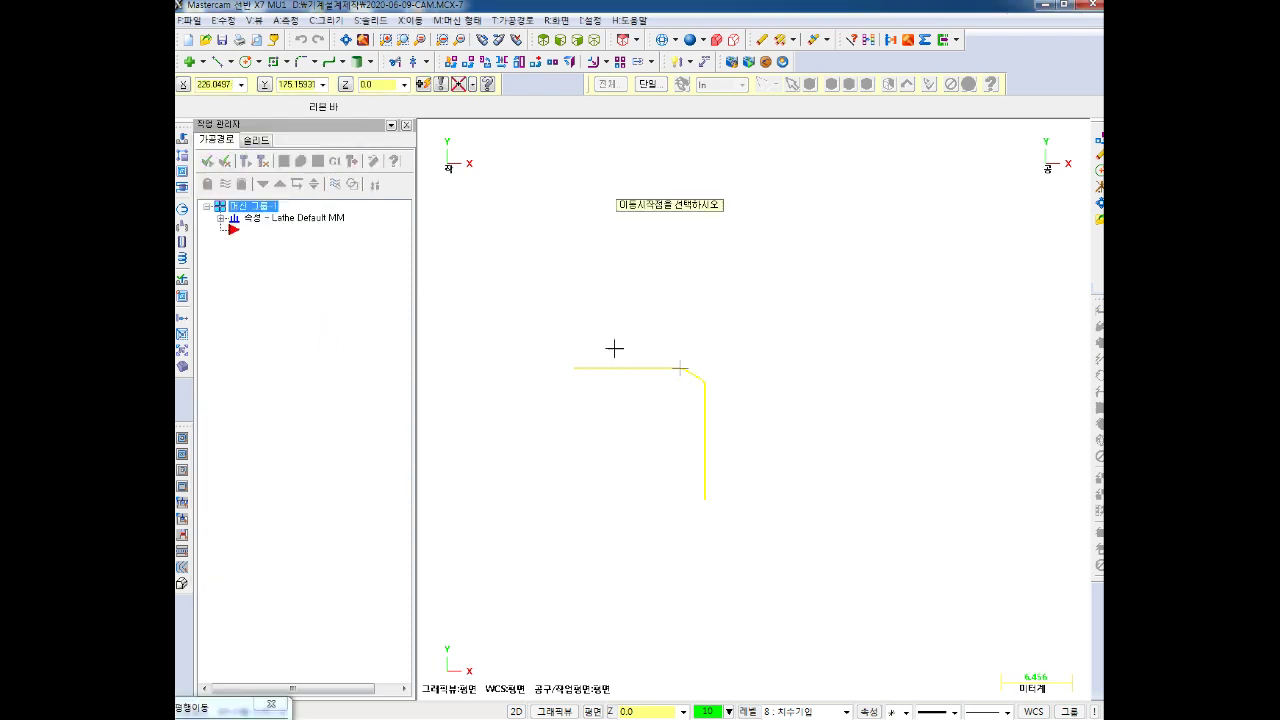
{"action": "scroll", "coordinate": [720, 469], "scroll_direction": "up", "scroll_amount": 1}
{"action": "scroll", "coordinate": [709, 536], "scroll_direction": "up", "scroll_amount": 1}
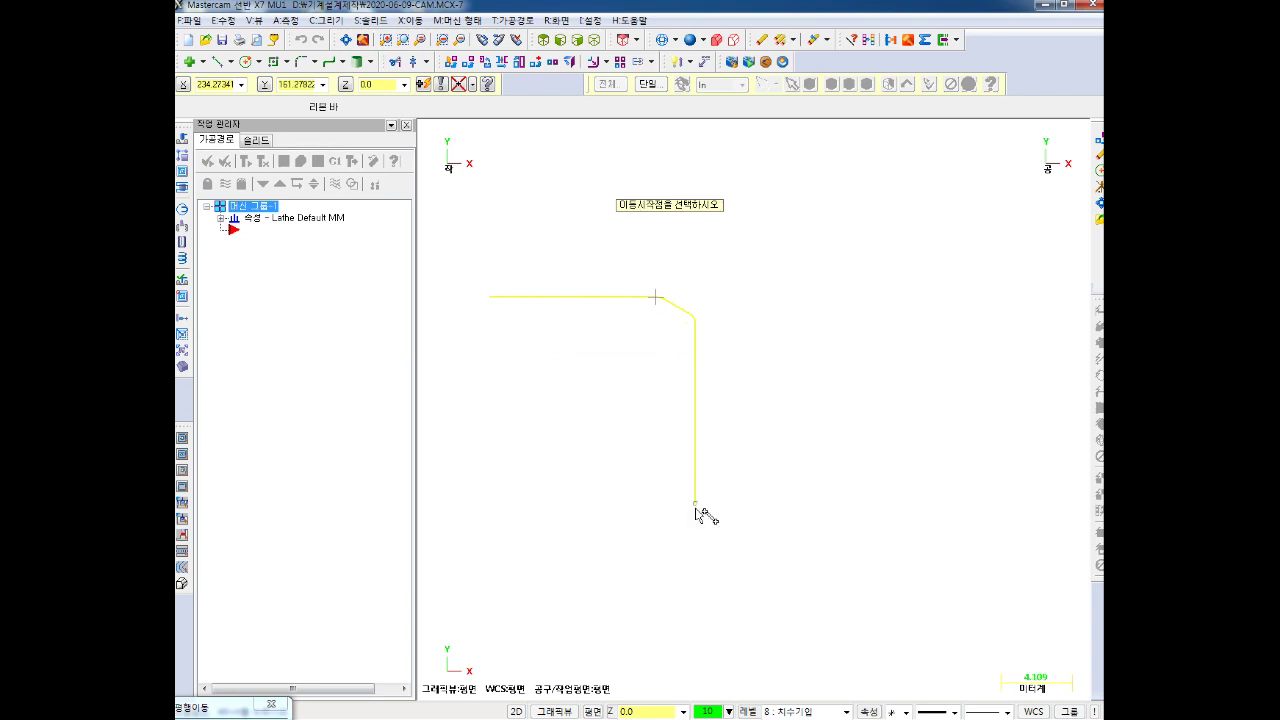
{"action": "left_click", "coordinate": [695, 504]}
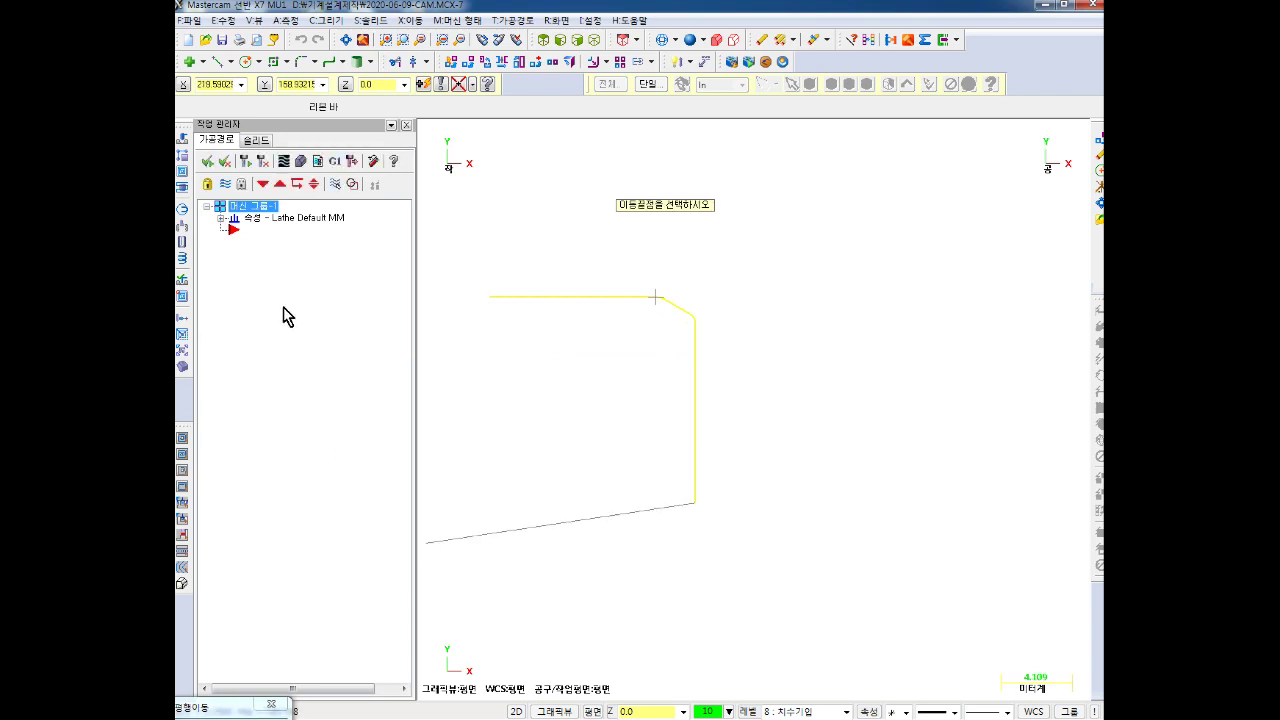
{"action": "left_click", "coordinate": [218, 85]}
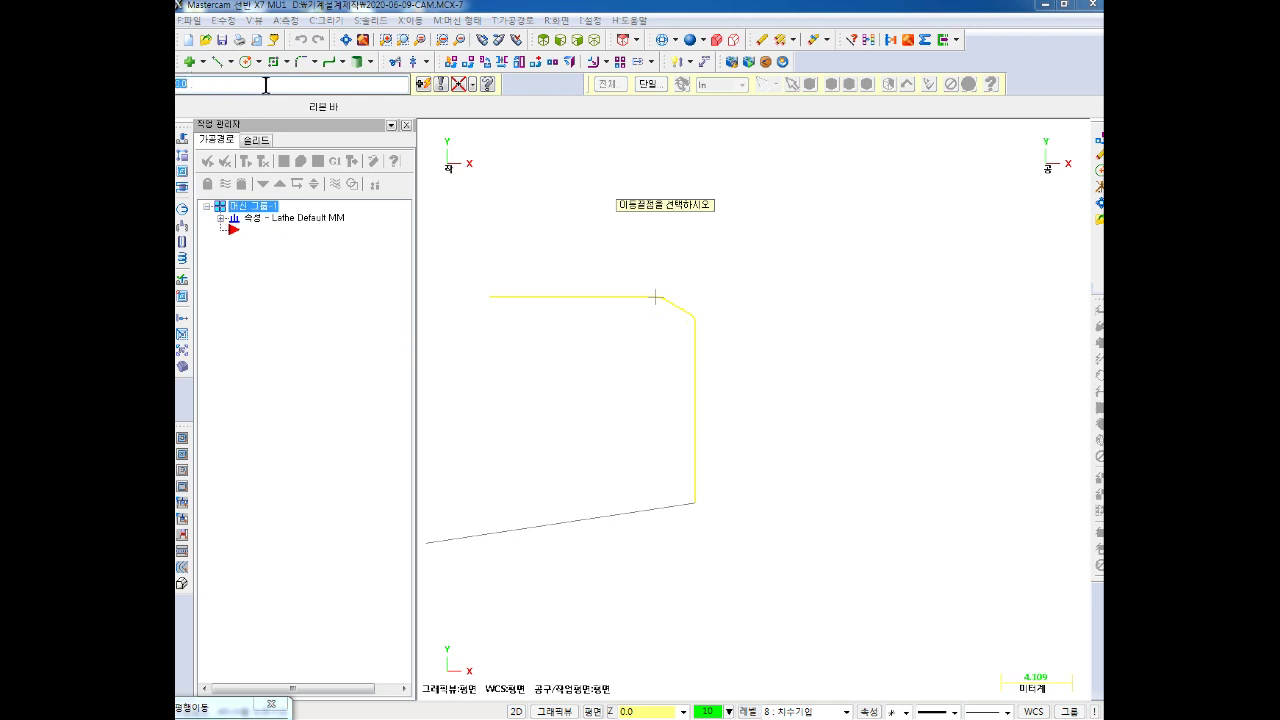
{"action": "key", "text": "Return"}
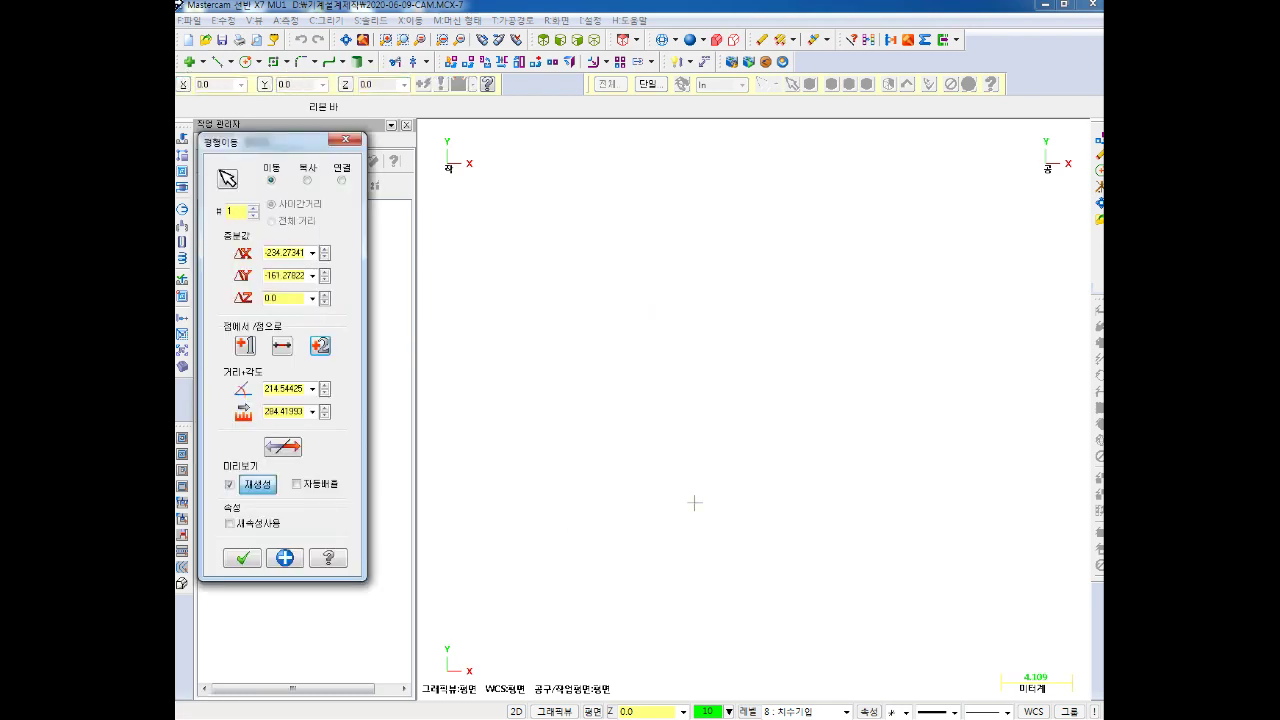
{"action": "left_click", "coordinate": [245, 558]}
{"action": "scroll", "coordinate": [615, 557], "scroll_direction": "down", "scroll_amount": 3}
{"action": "scroll", "coordinate": [613, 560], "scroll_direction": "down", "scroll_amount": 3}
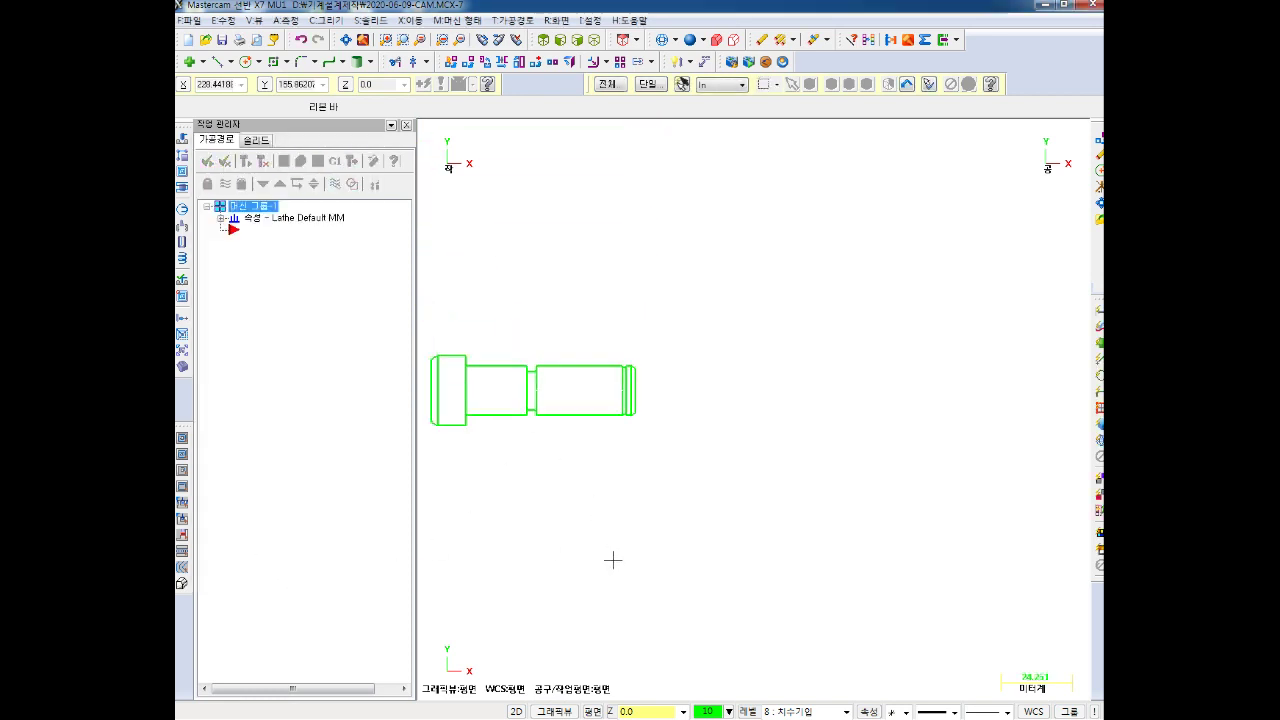
{"action": "key", "text": "Left"}
{"action": "key", "text": "Left"}
{"action": "key", "text": "Left"}
{"action": "key", "text": "Left"}
{"action": "key", "text": "Left"}
{"action": "key", "text": "Down"}
{"action": "key", "text": "Down"}
{"action": "key", "text": "Down"}
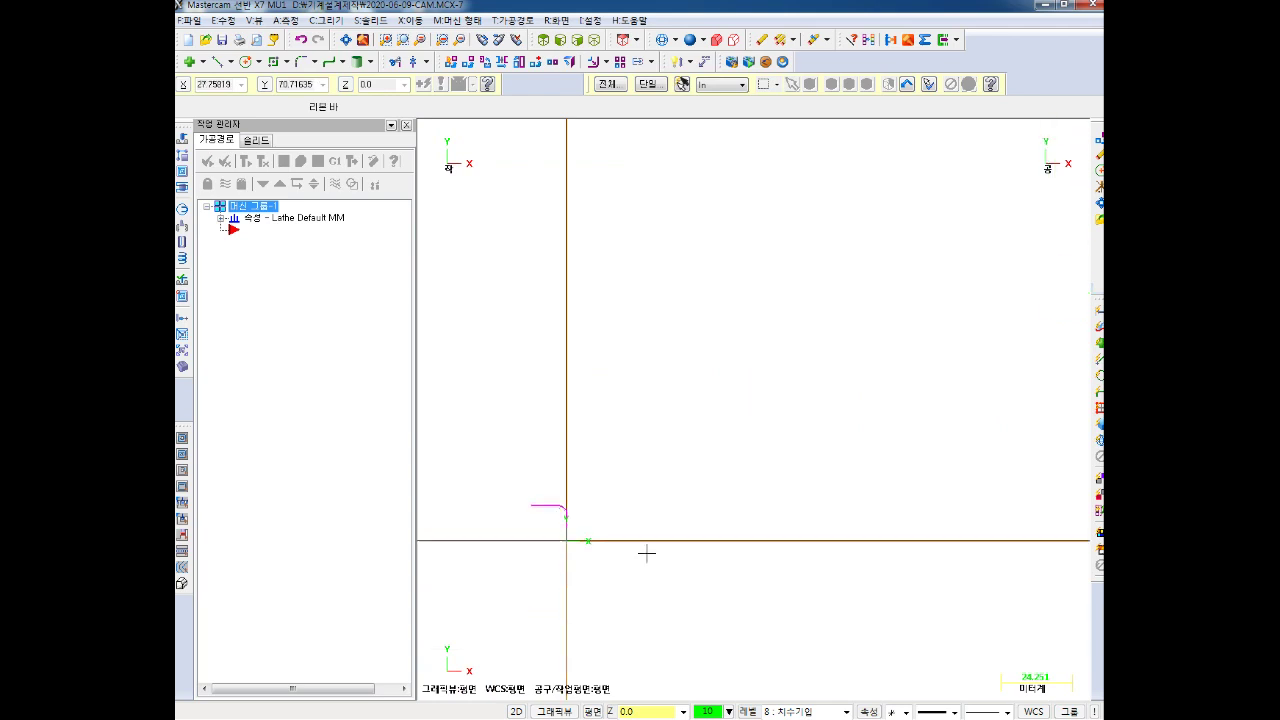
{"action": "scroll", "coordinate": [566, 483], "scroll_direction": "up", "scroll_amount": 2}
{"action": "scroll", "coordinate": [560, 494], "scroll_direction": "up", "scroll_amount": 1}
{"action": "scroll", "coordinate": [566, 491], "scroll_direction": "up", "scroll_amount": 2}
{"action": "scroll", "coordinate": [589, 494], "scroll_direction": "up", "scroll_amount": 3}
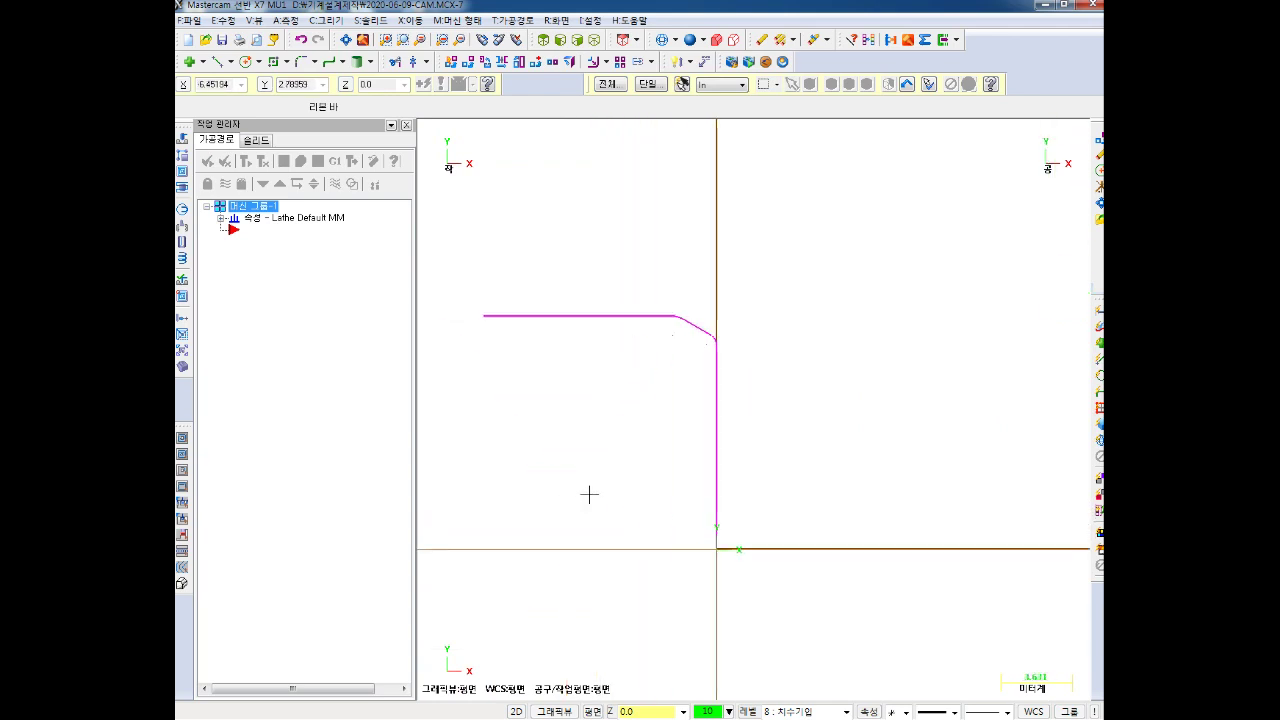
{"action": "scroll", "coordinate": [592, 498], "scroll_direction": "down", "scroll_amount": 1}
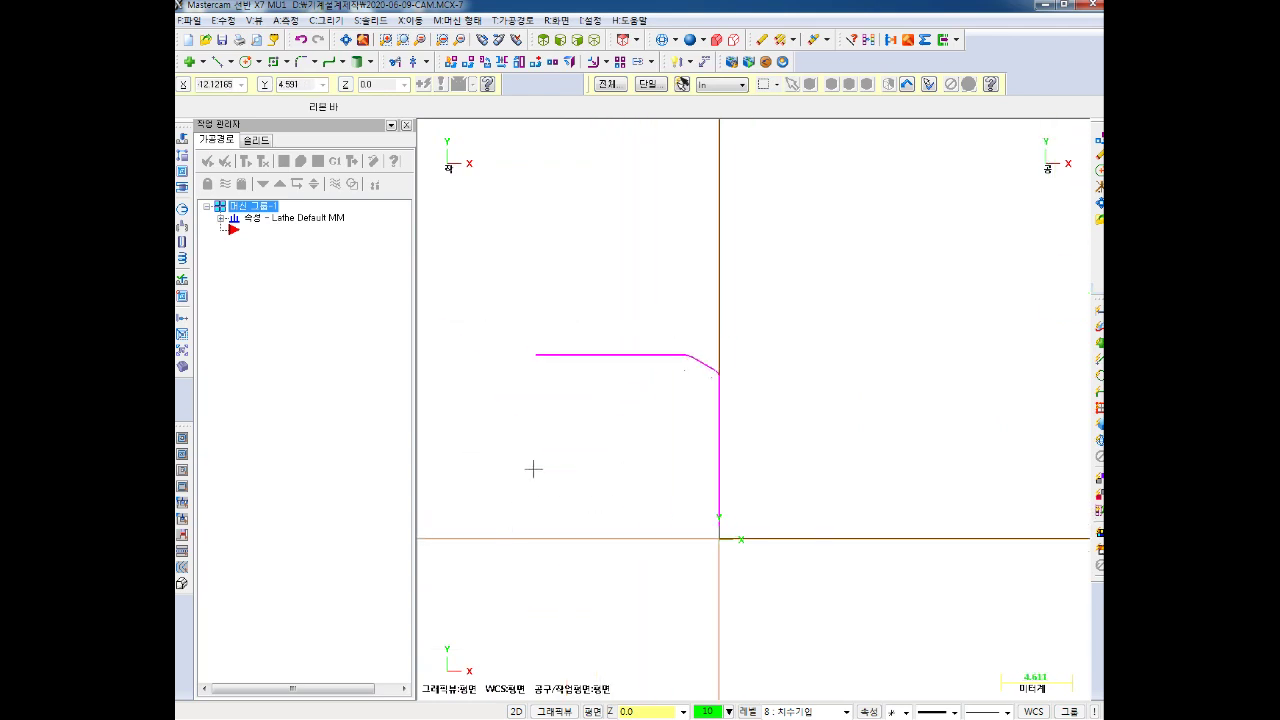
{"action": "scroll", "coordinate": [900, 423], "scroll_direction": "down", "scroll_amount": 3}
{"action": "key", "text": "Right"}
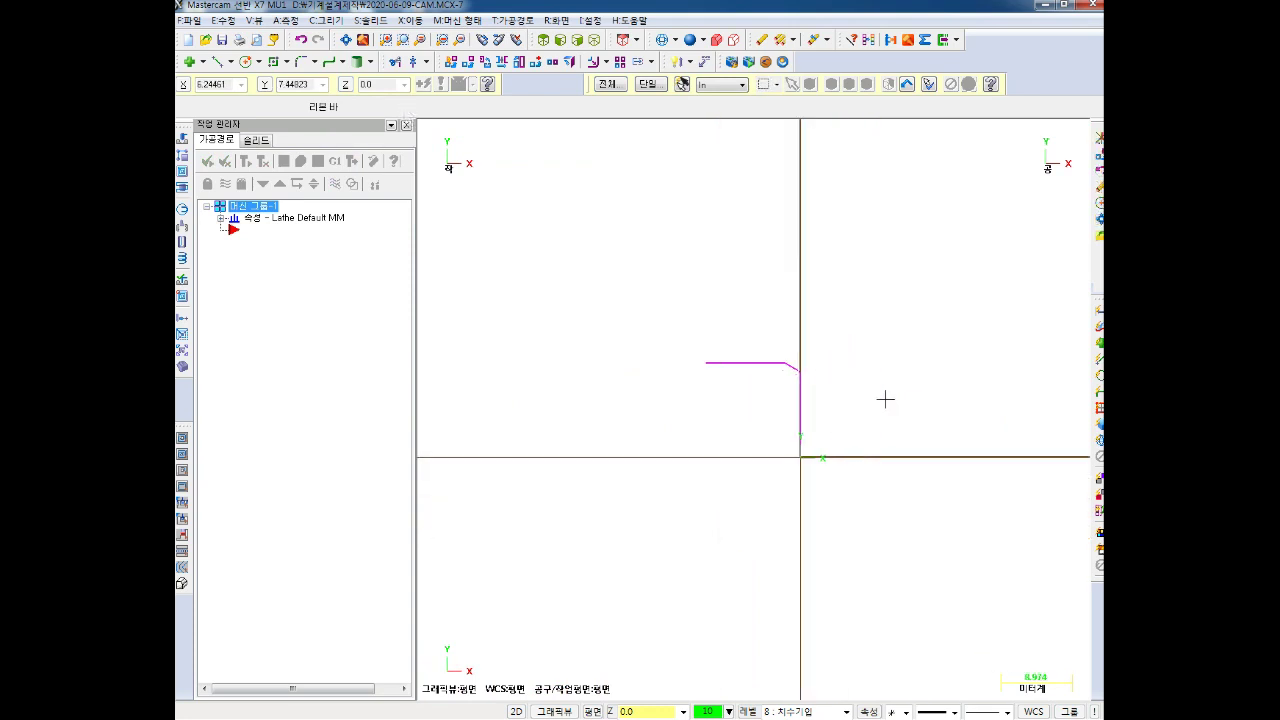
{"action": "key", "text": "Right"}
{"action": "key", "text": "Right"}
{"action": "scroll", "coordinate": [900, 400], "scroll_direction": "down", "scroll_amount": 3}
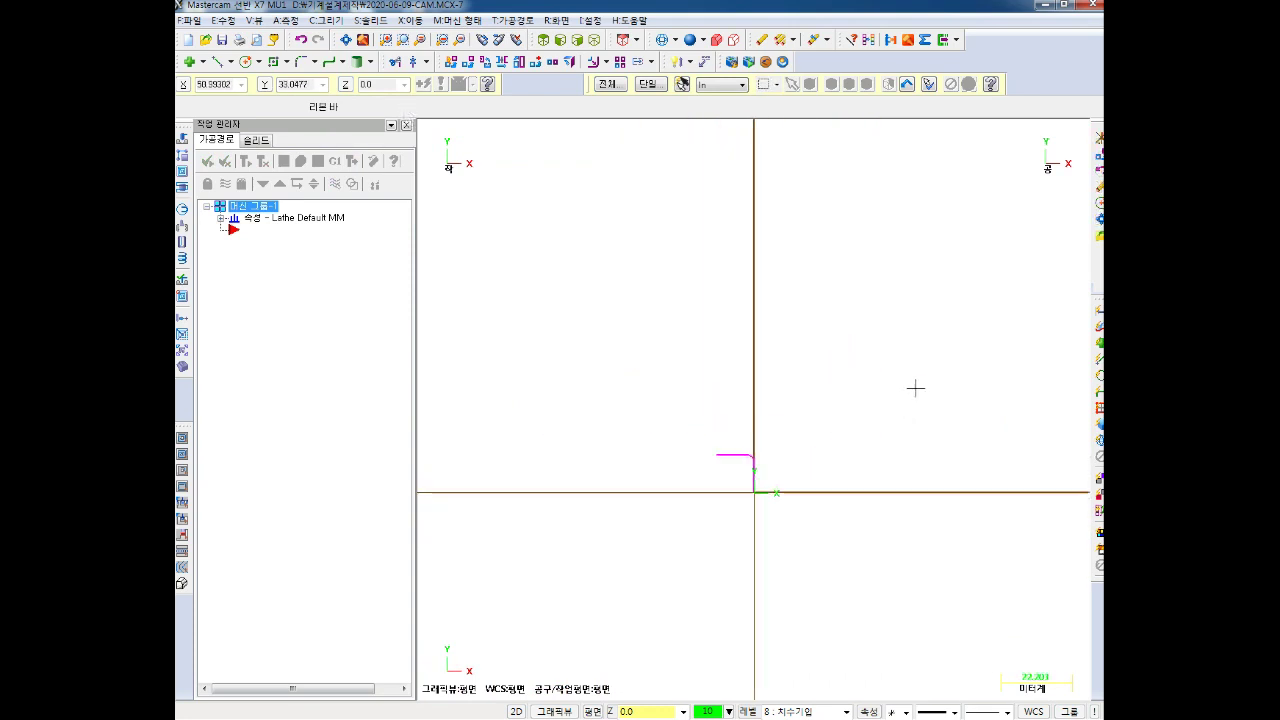
{"action": "key", "text": "Right"}
{"action": "key", "text": "Up"}
{"action": "scroll", "coordinate": [937, 342], "scroll_direction": "down", "scroll_amount": 2}
{"action": "key", "text": "Right"}
{"action": "key", "text": "Up"}
{"action": "key", "text": "Up"}
{"action": "key", "text": "Right"}
{"action": "key", "text": "Up"}
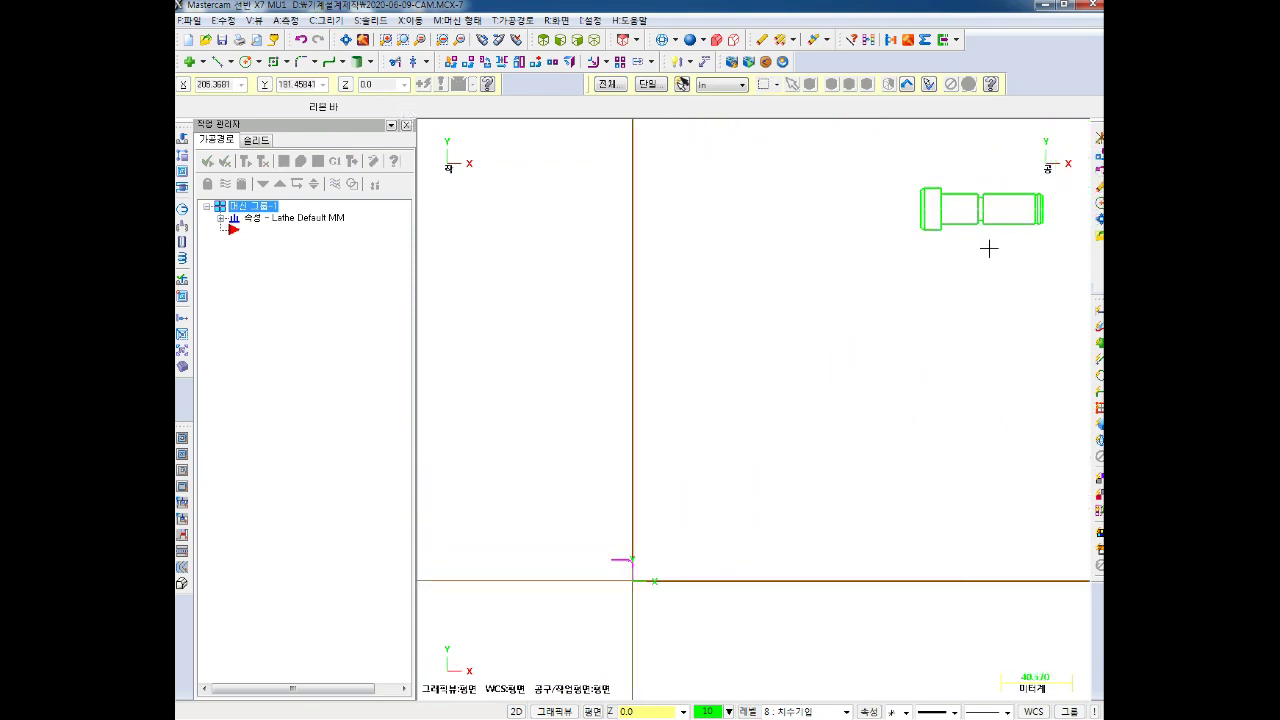
{"action": "key", "text": "Right"}
{"action": "key", "text": "Up"}
{"action": "key", "text": "Right"}
{"action": "key", "text": "Up"}
{"action": "scroll", "coordinate": [923, 291], "scroll_direction": "up", "scroll_amount": 1}
{"action": "scroll", "coordinate": [950, 323], "scroll_direction": "up", "scroll_amount": 2}
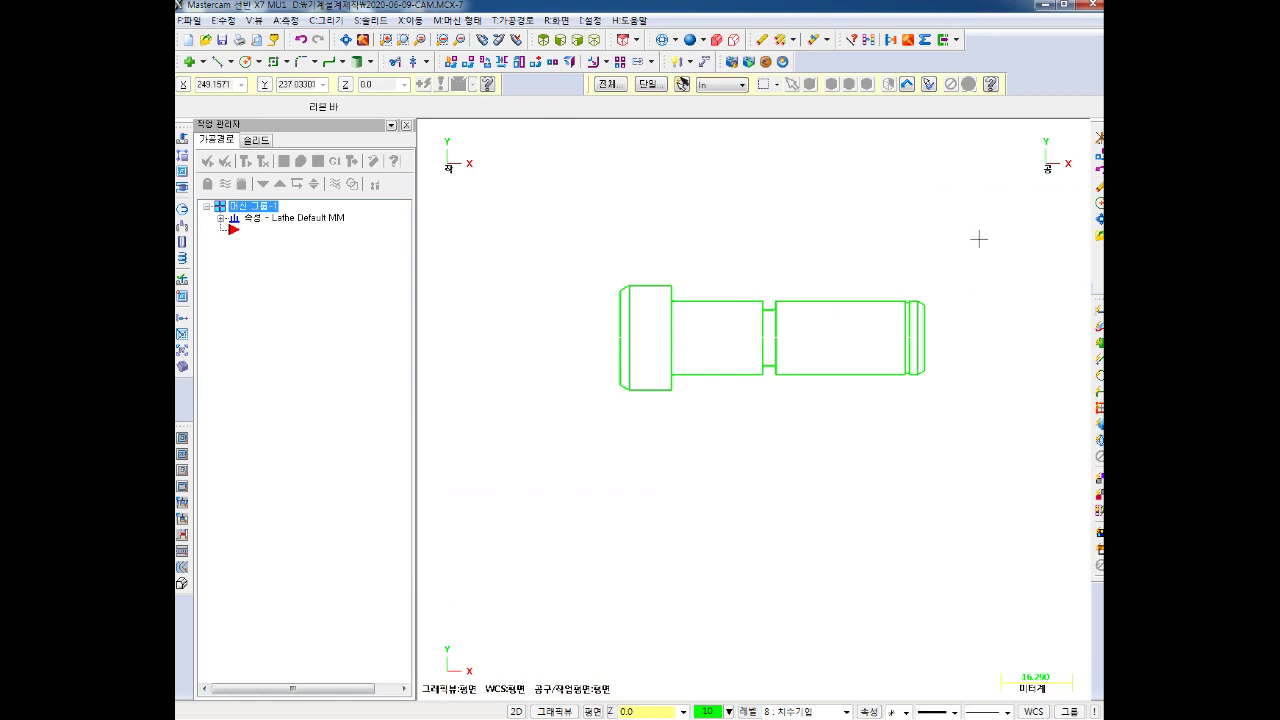
Window-select the entire green part and blank it from the display
{"action": "left_click_drag", "start_coordinate": [978, 237], "coordinate": [511, 468]}
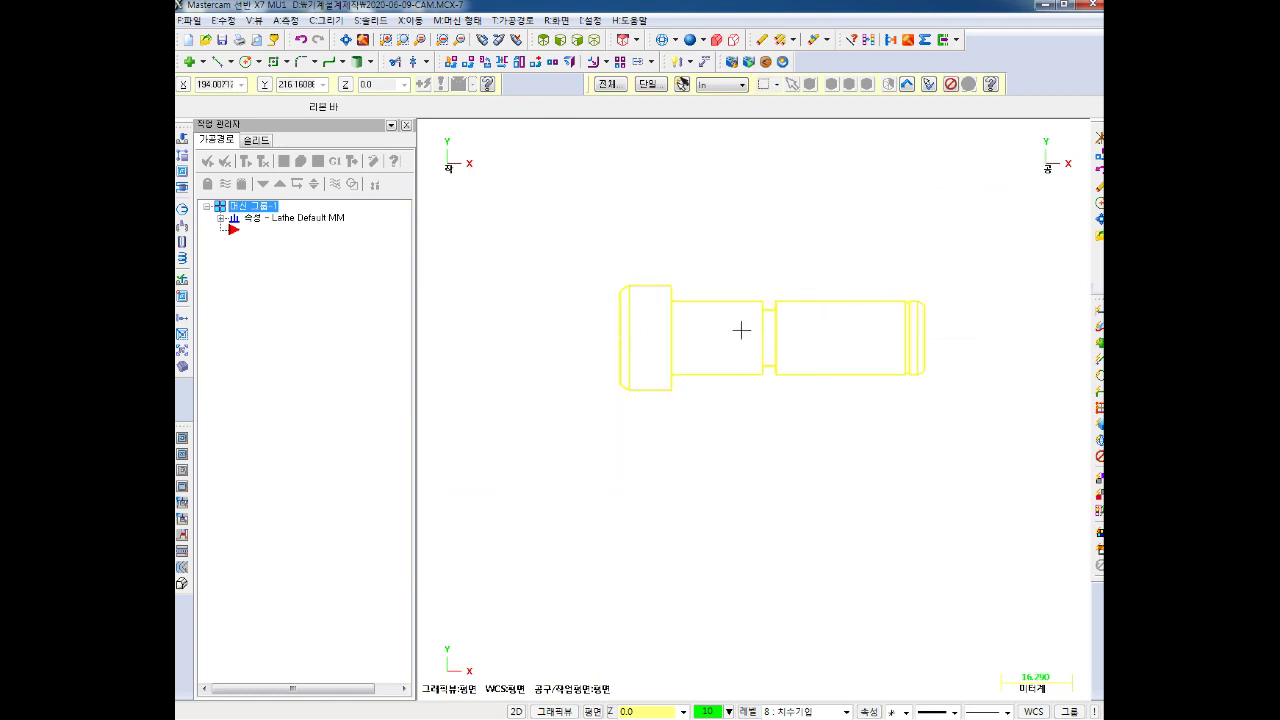
{"action": "left_click", "coordinate": [557, 21]}
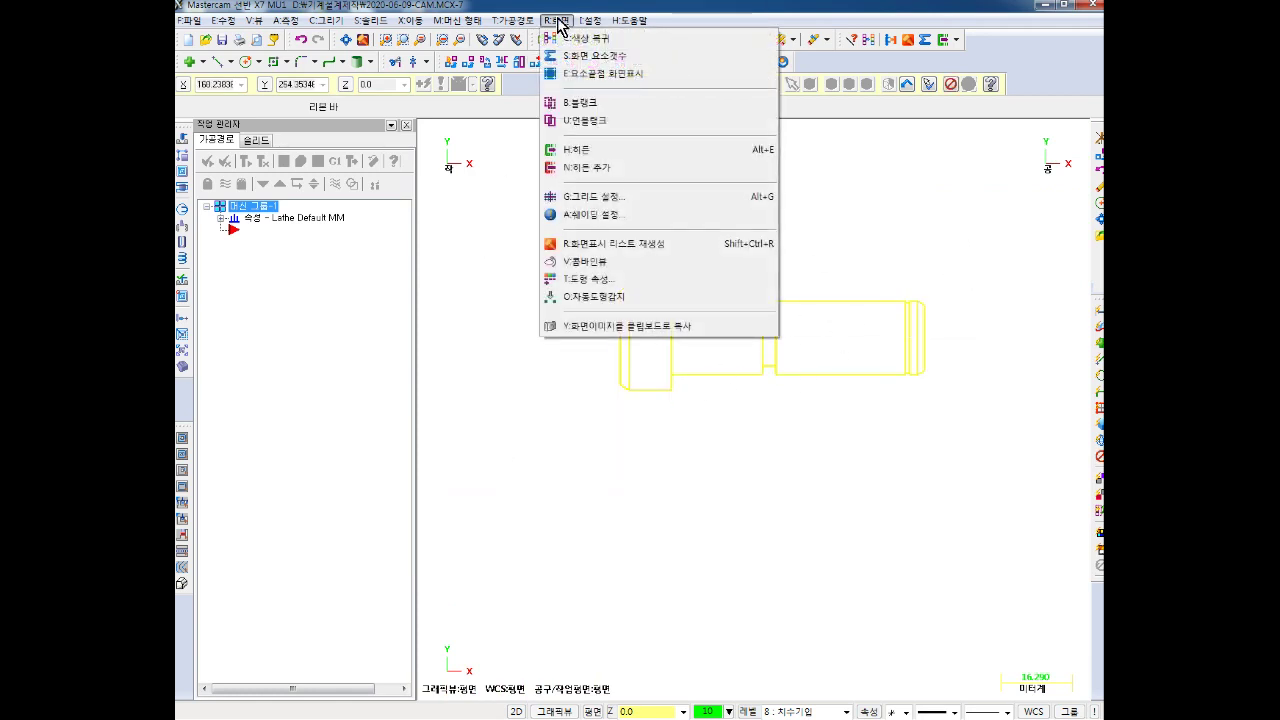
{"action": "left_click", "coordinate": [586, 104]}
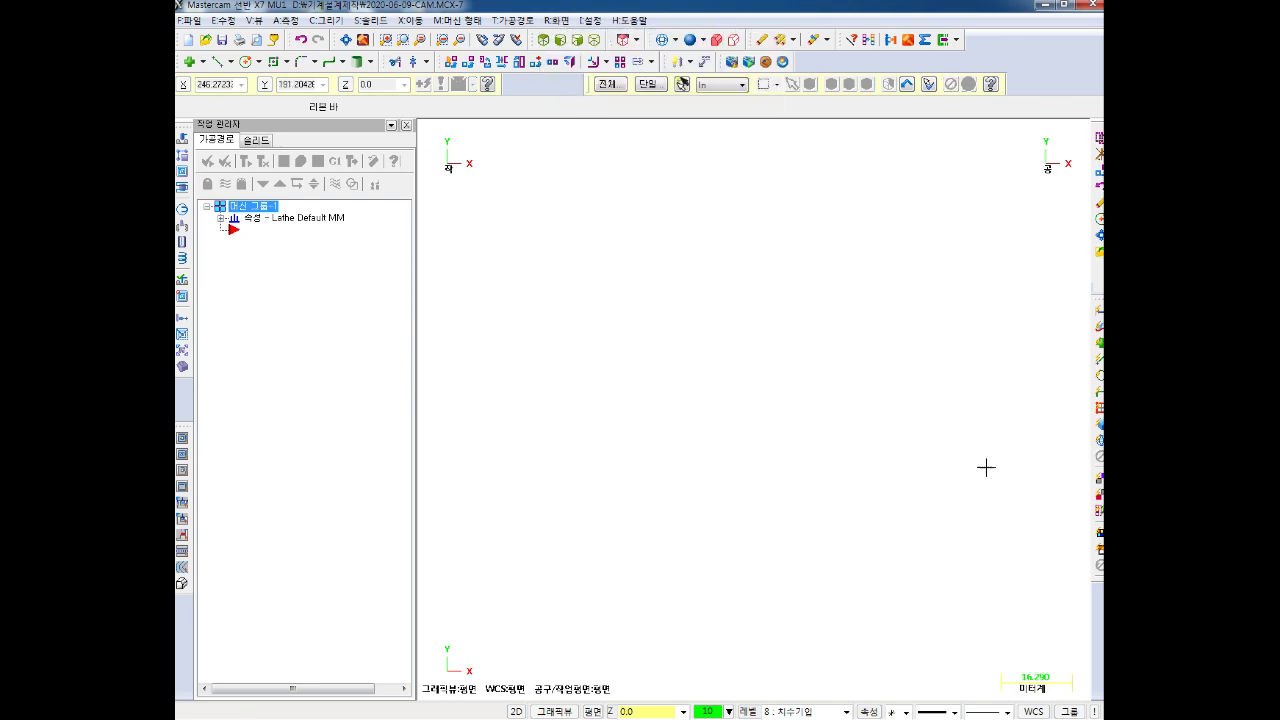
{"action": "left_click", "coordinate": [556, 20]}
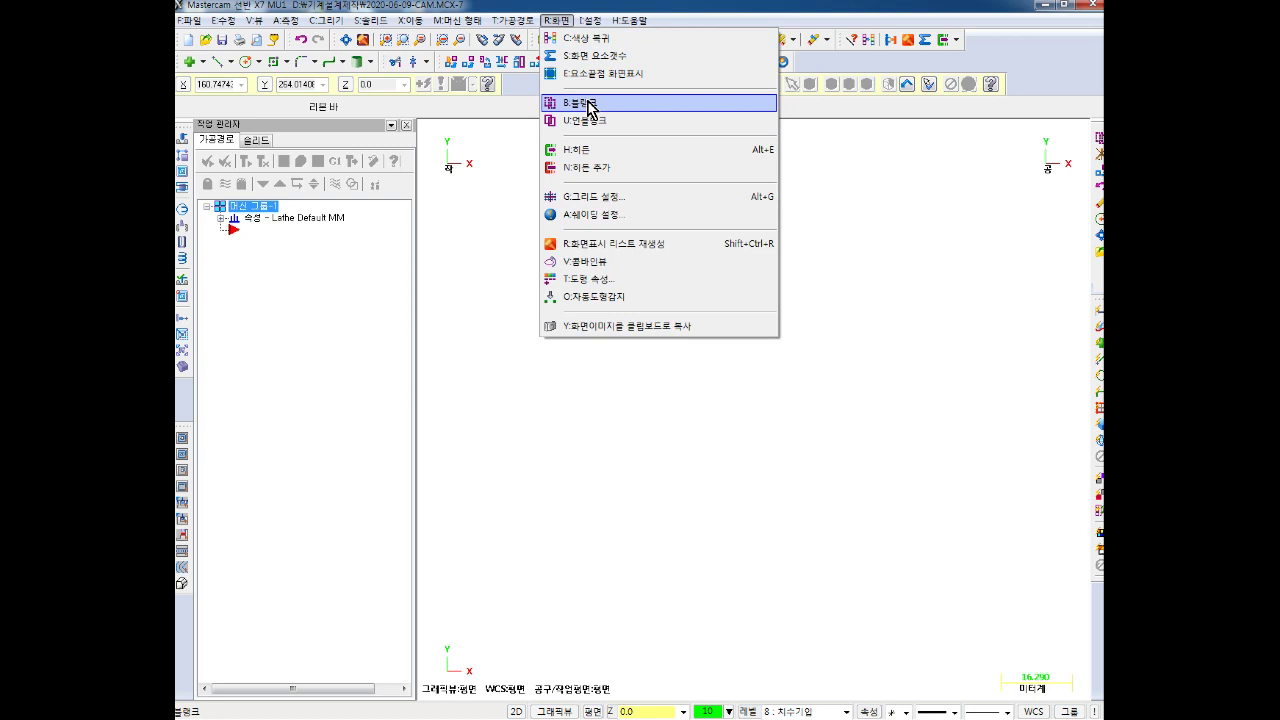
{"action": "left_click", "coordinate": [597, 502]}
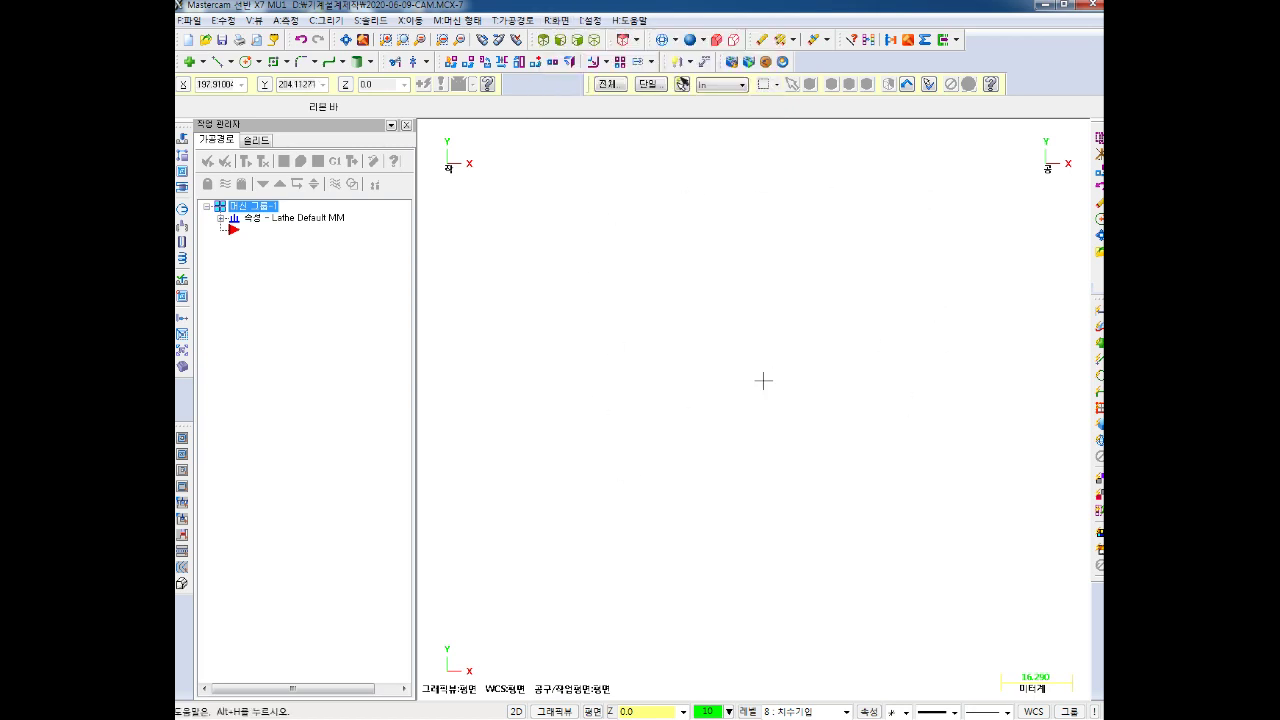
{"action": "left_click", "coordinate": [560, 21]}
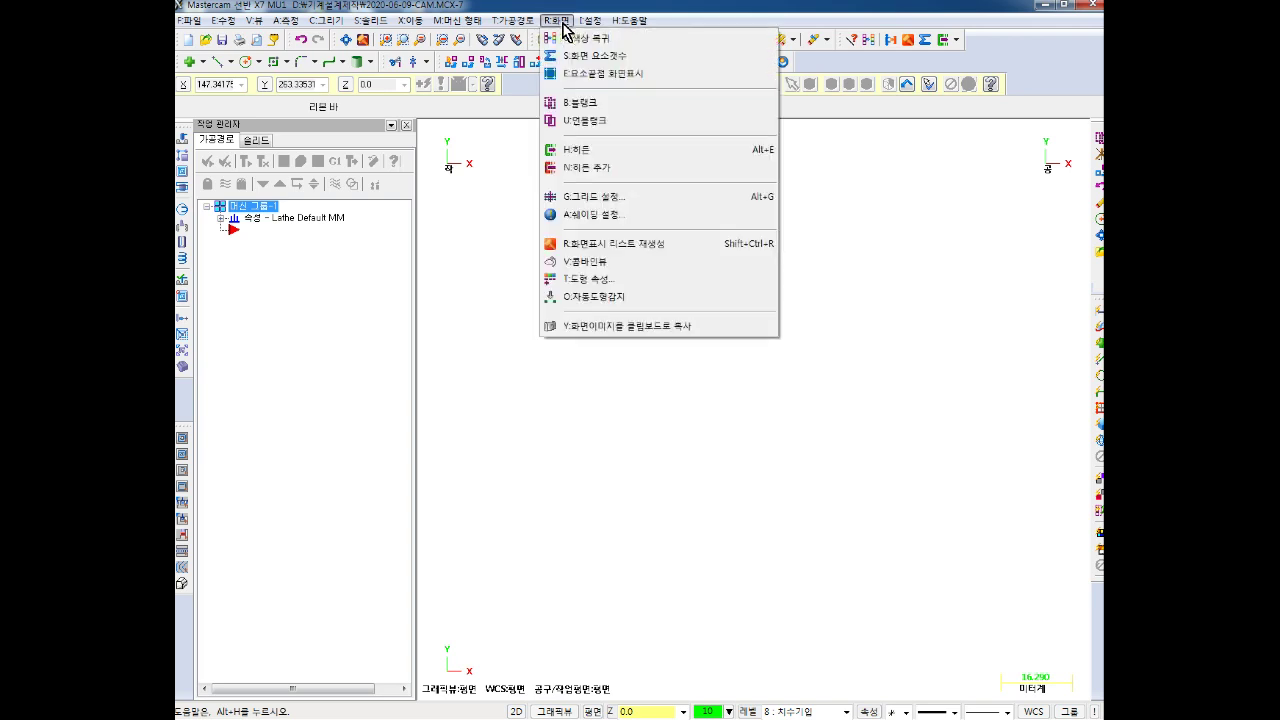
{"action": "left_click", "coordinate": [621, 135]}
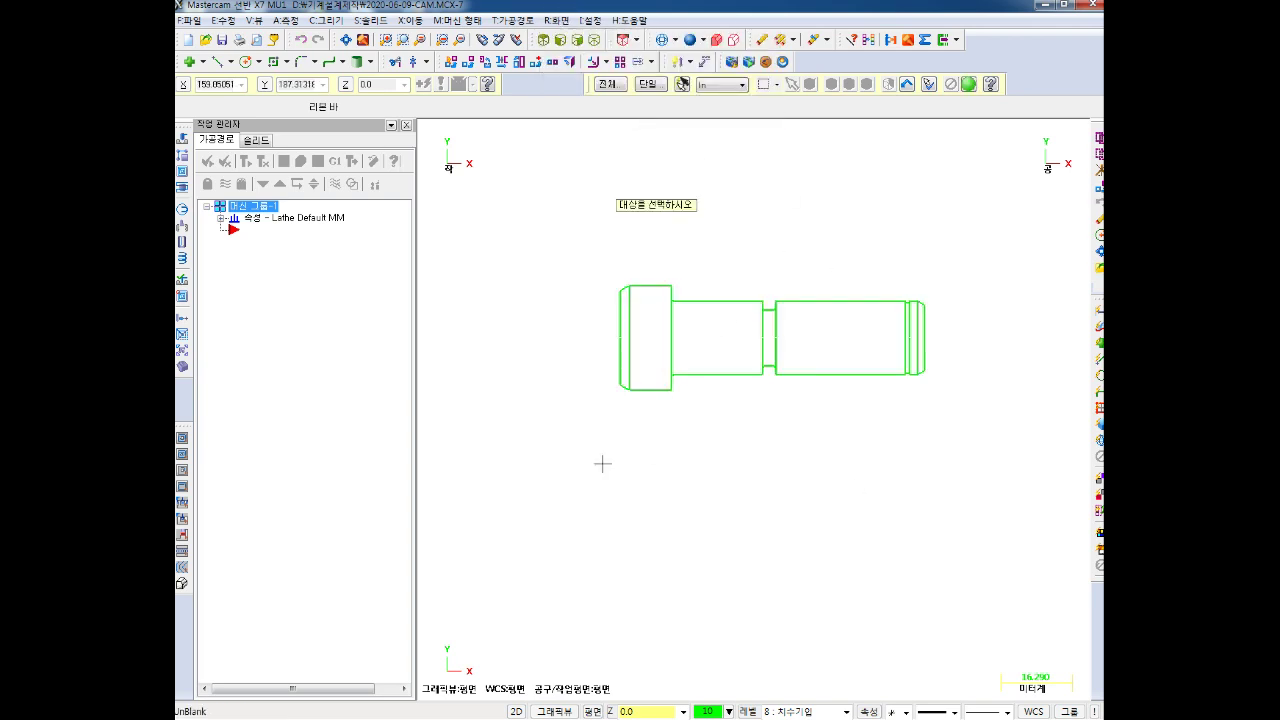
{"action": "left_click_drag", "start_coordinate": [987, 233], "coordinate": [529, 505]}
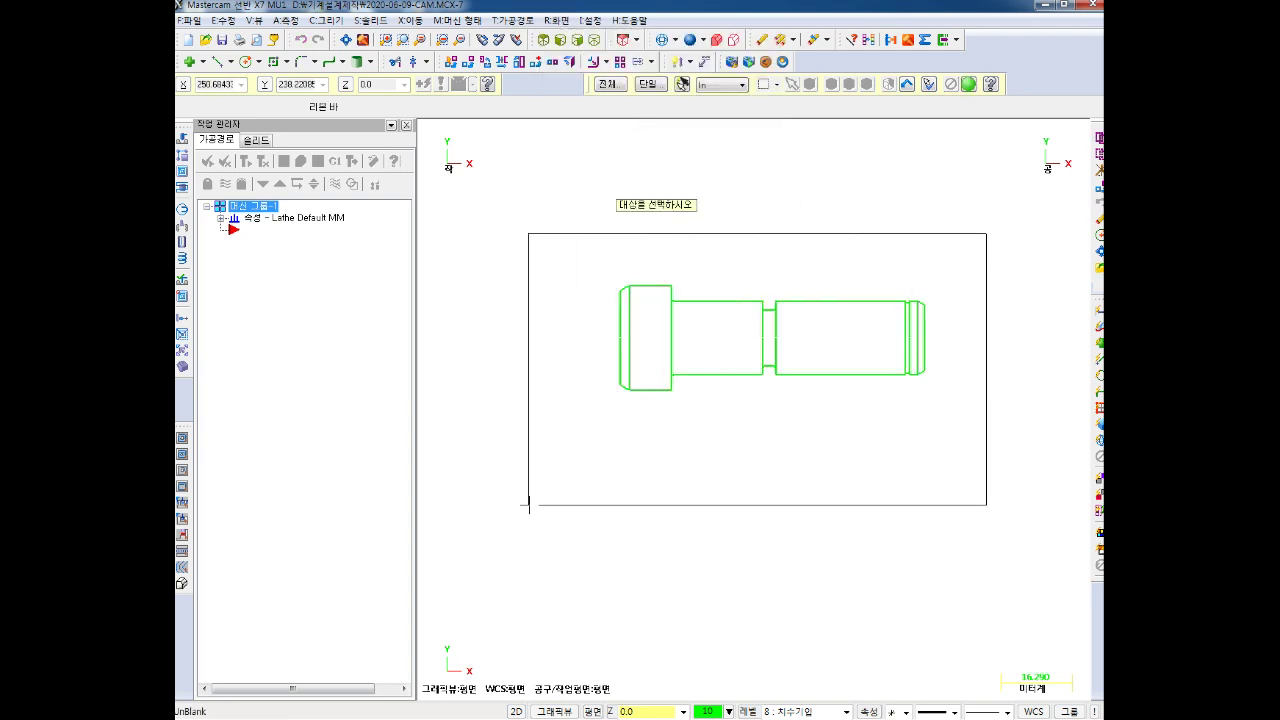
{"action": "key", "text": "Return"}
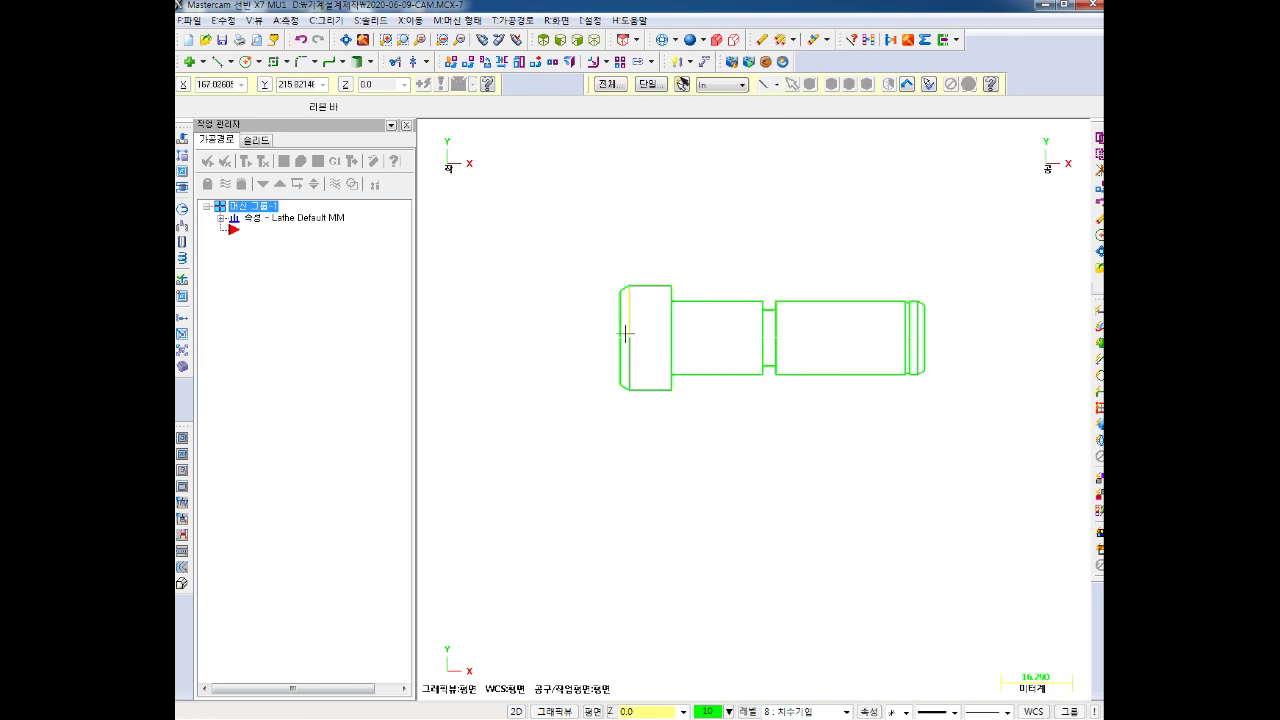
{"action": "left_click", "coordinate": [556, 20]}
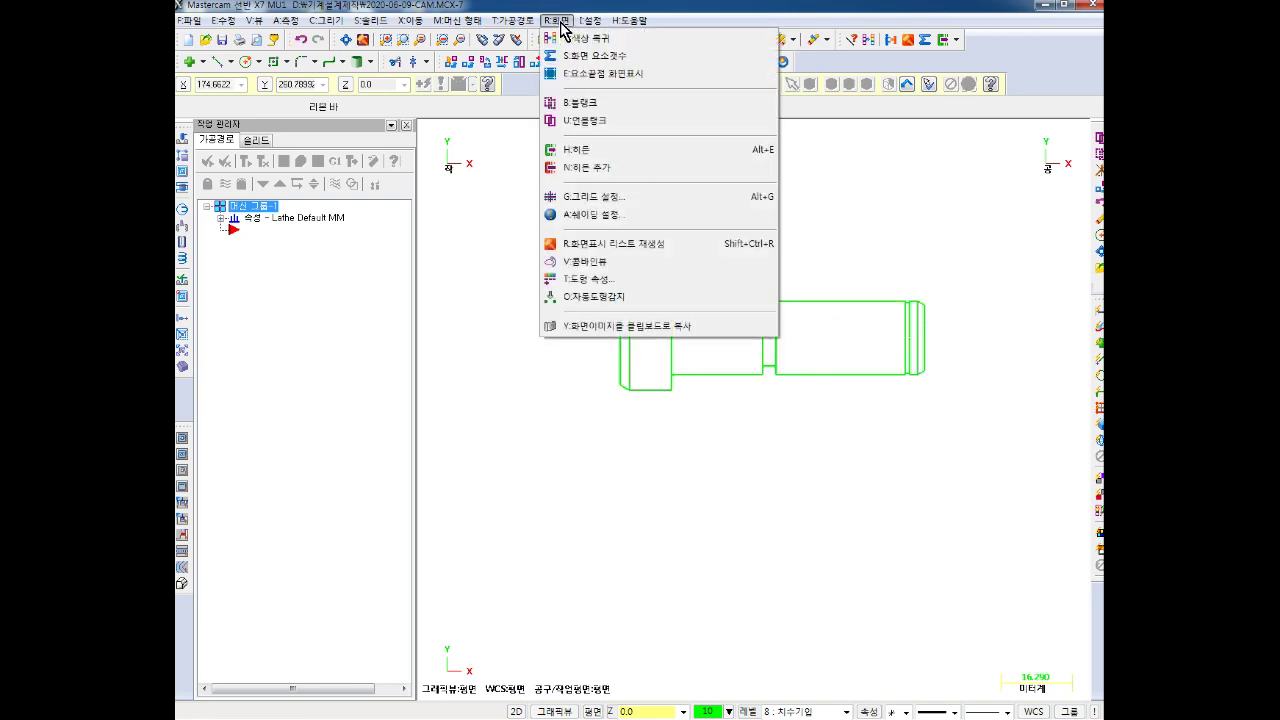
{"action": "left_click", "coordinate": [585, 103]}
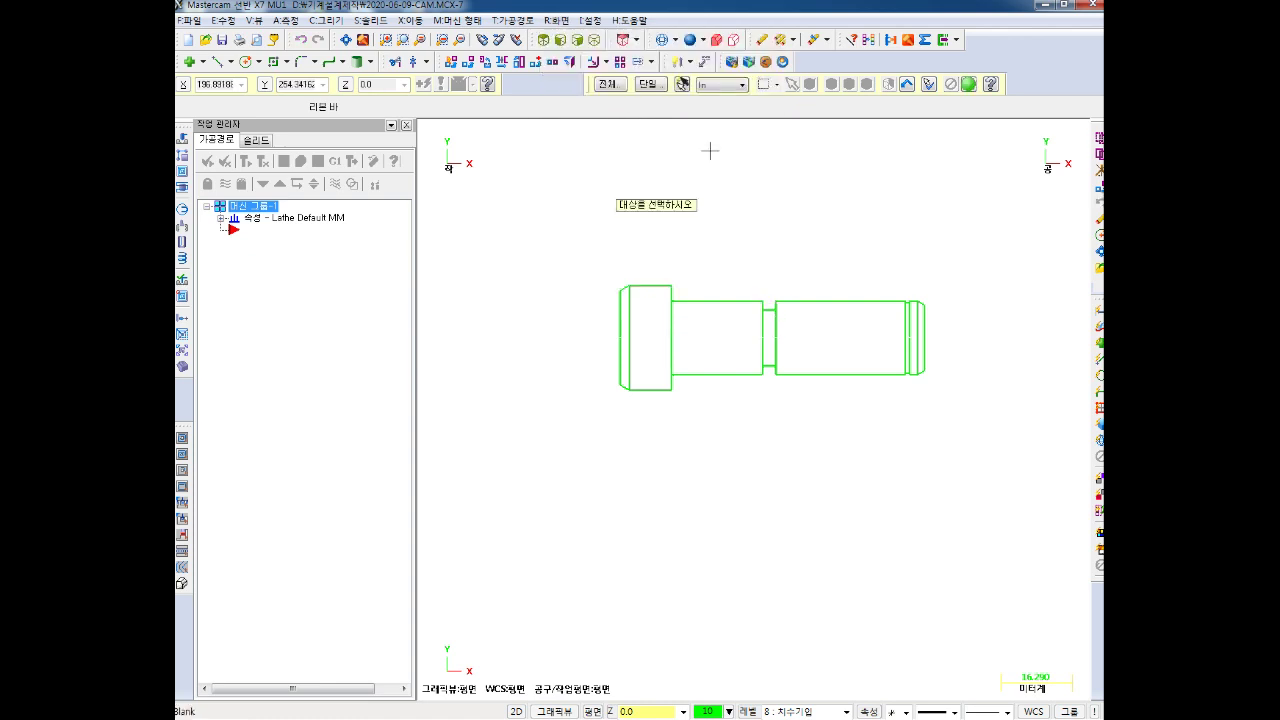
{"action": "left_click_drag", "start_coordinate": [990, 226], "coordinate": [524, 506]}
{"action": "key", "text": "Return"}
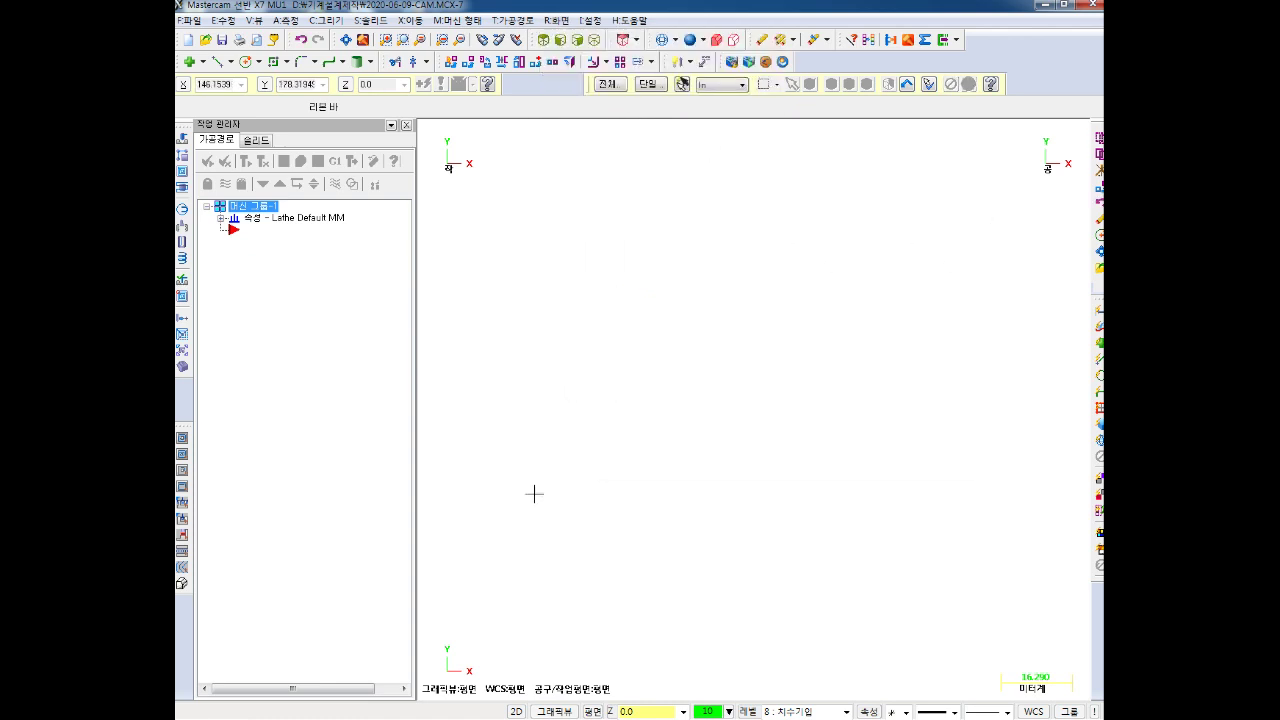
Fit and zoom out on the magenta contour, then launch Microsoft Paint
{"action": "scroll", "coordinate": [600, 423], "scroll_direction": "down", "scroll_amount": 3}
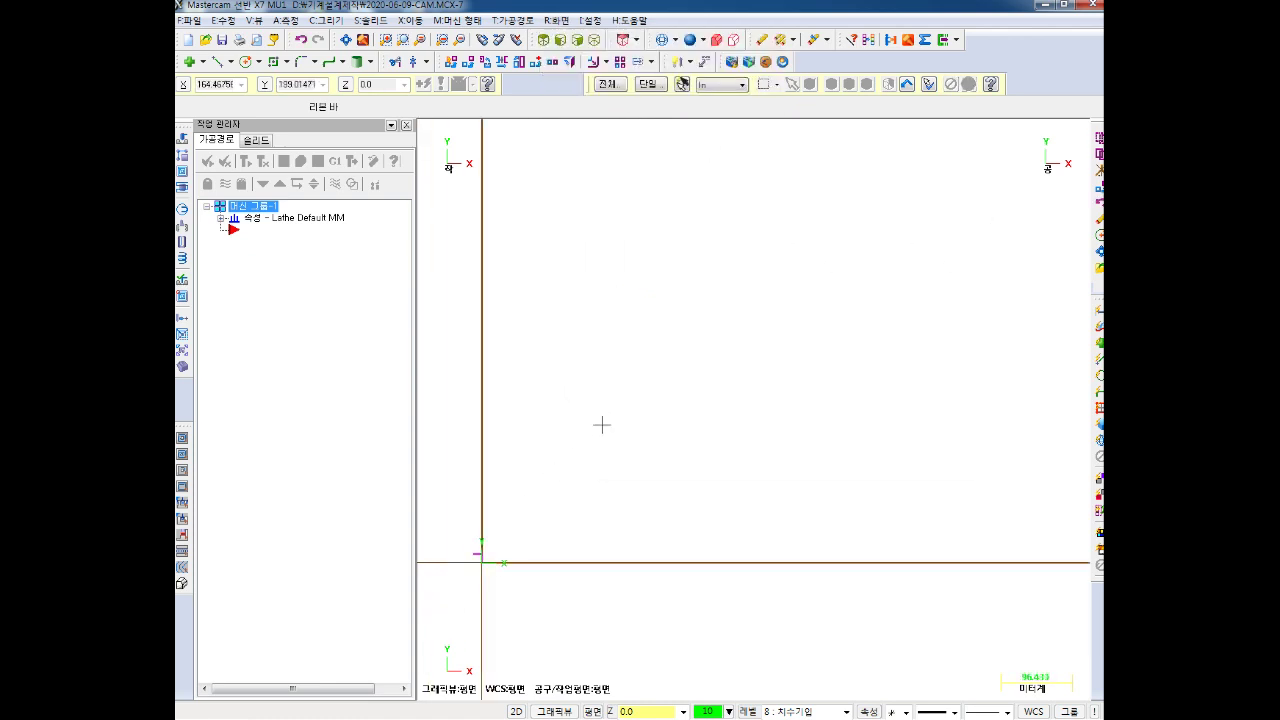
{"action": "scroll", "coordinate": [643, 400], "scroll_direction": "down", "scroll_amount": 3}
{"action": "scroll", "coordinate": [700, 391], "scroll_direction": "down", "scroll_amount": 2}
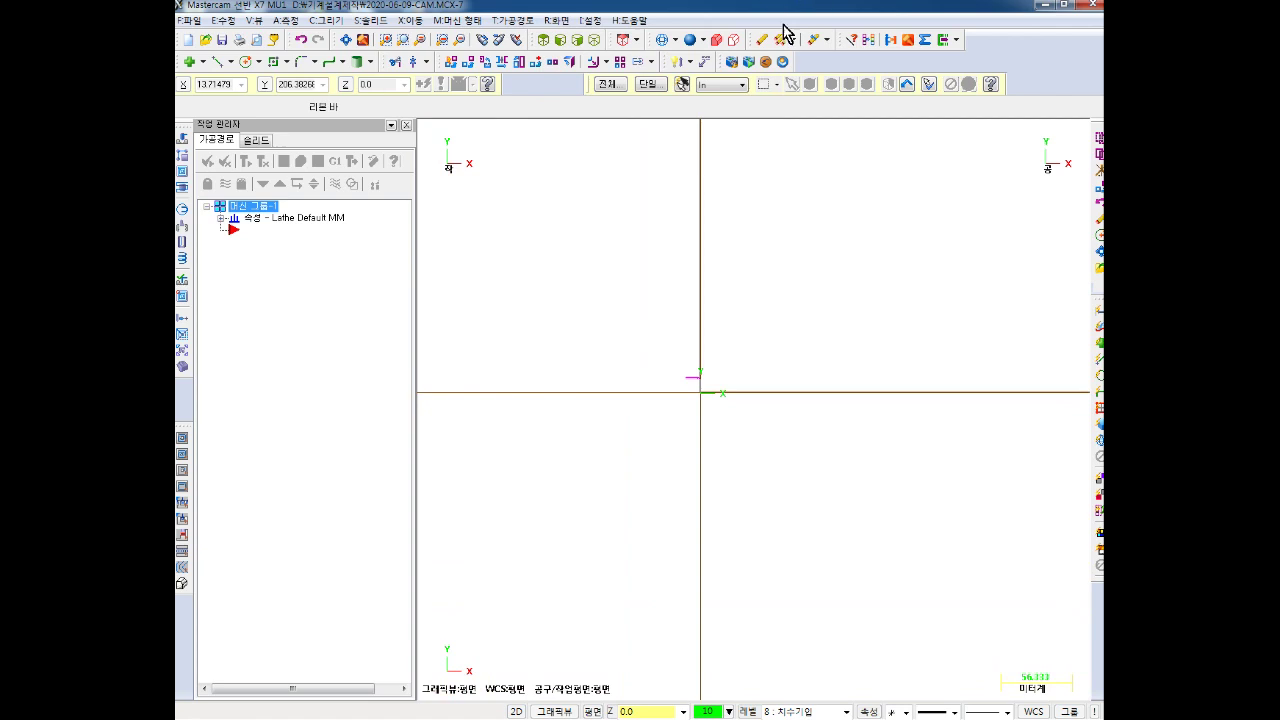
{"action": "left_click", "coordinate": [345, 39]}
{"action": "scroll", "coordinate": [716, 221], "scroll_direction": "down", "scroll_amount": 1}
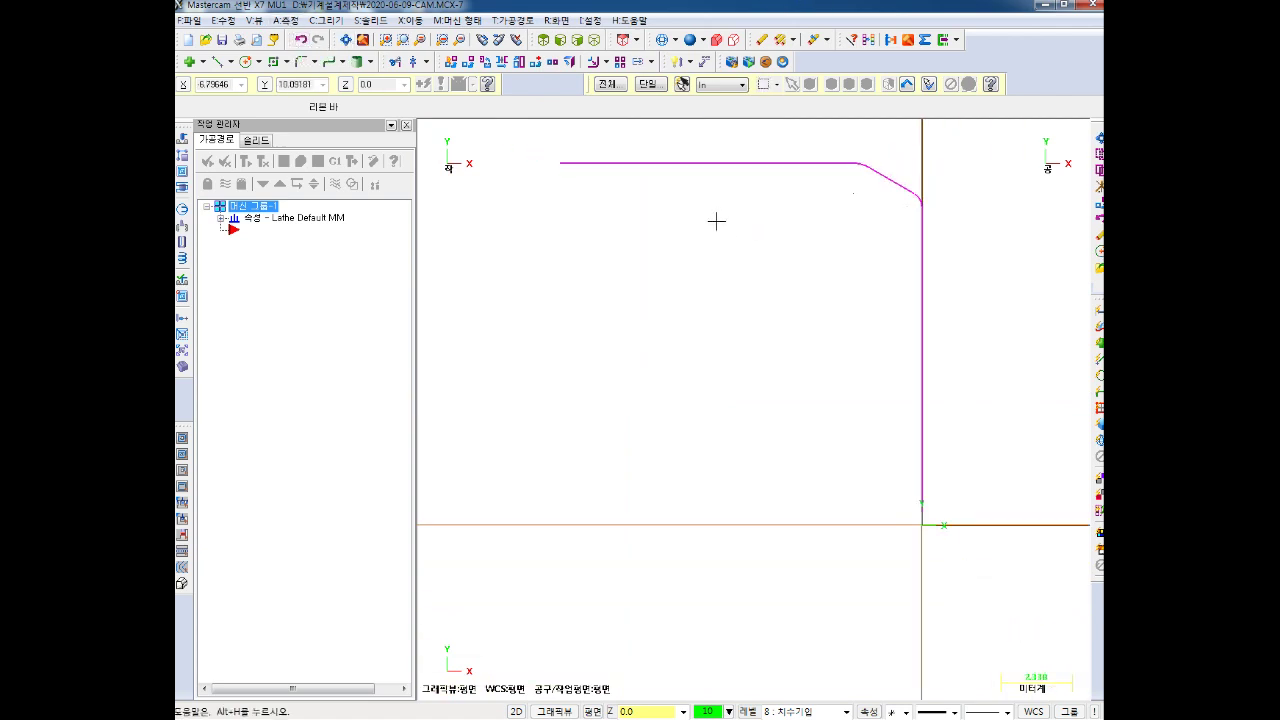
{"action": "scroll", "coordinate": [716, 221], "scroll_direction": "down", "scroll_amount": 1}
{"action": "scroll", "coordinate": [794, 263], "scroll_direction": "down", "scroll_amount": 1}
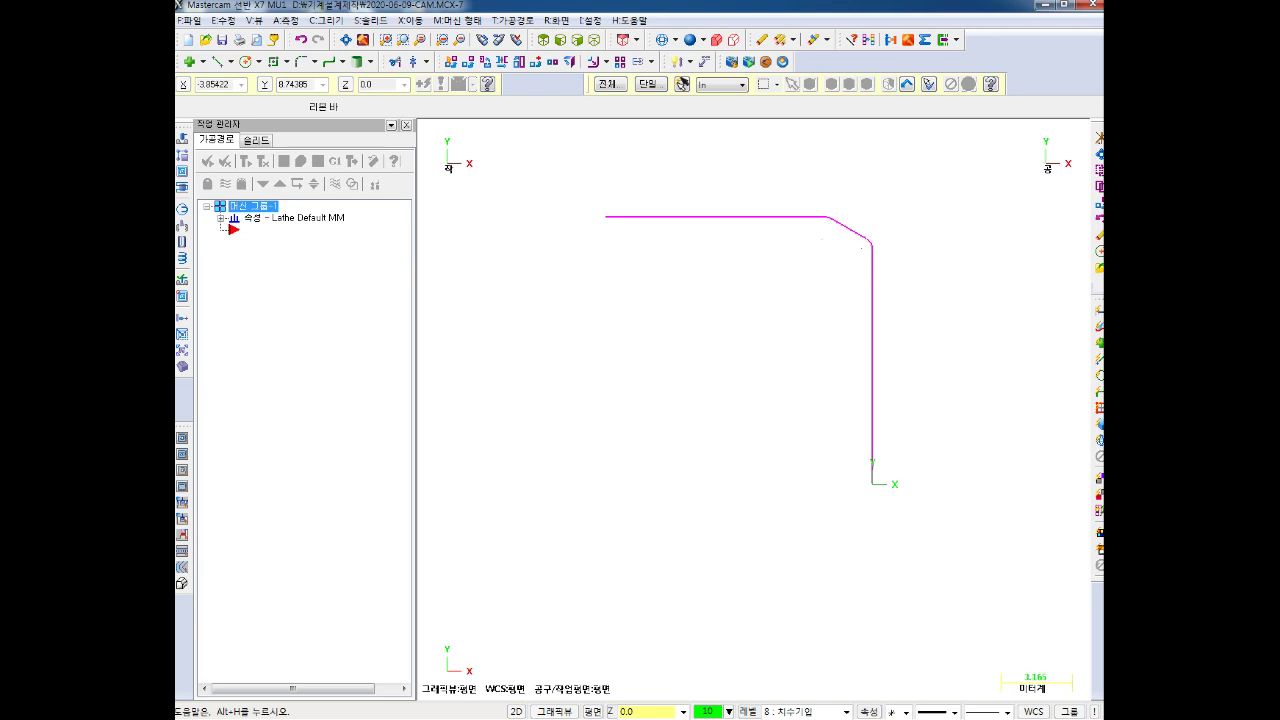
{"action": "left_click", "coordinate": [205, 705]}
{"action": "left_click", "coordinate": [257, 449]}
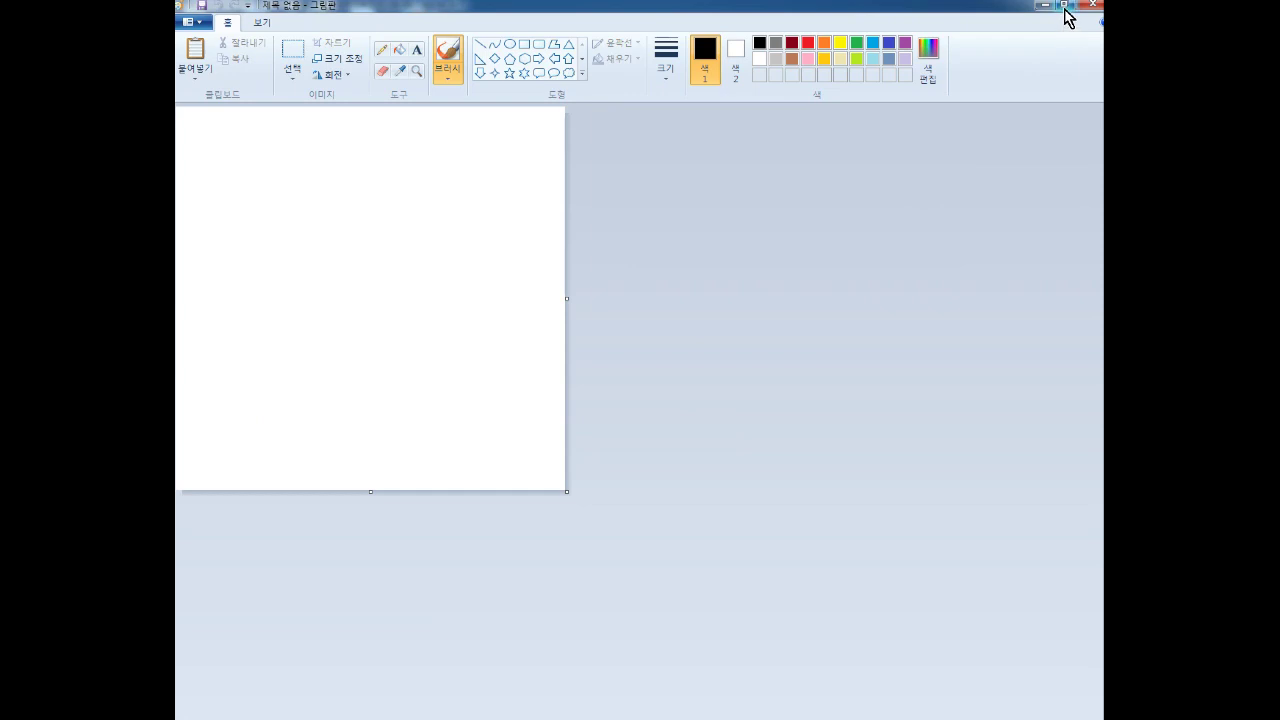
Paste the screen image into Paint and trace the profile in black
{"action": "left_click", "coordinate": [1064, 5]}
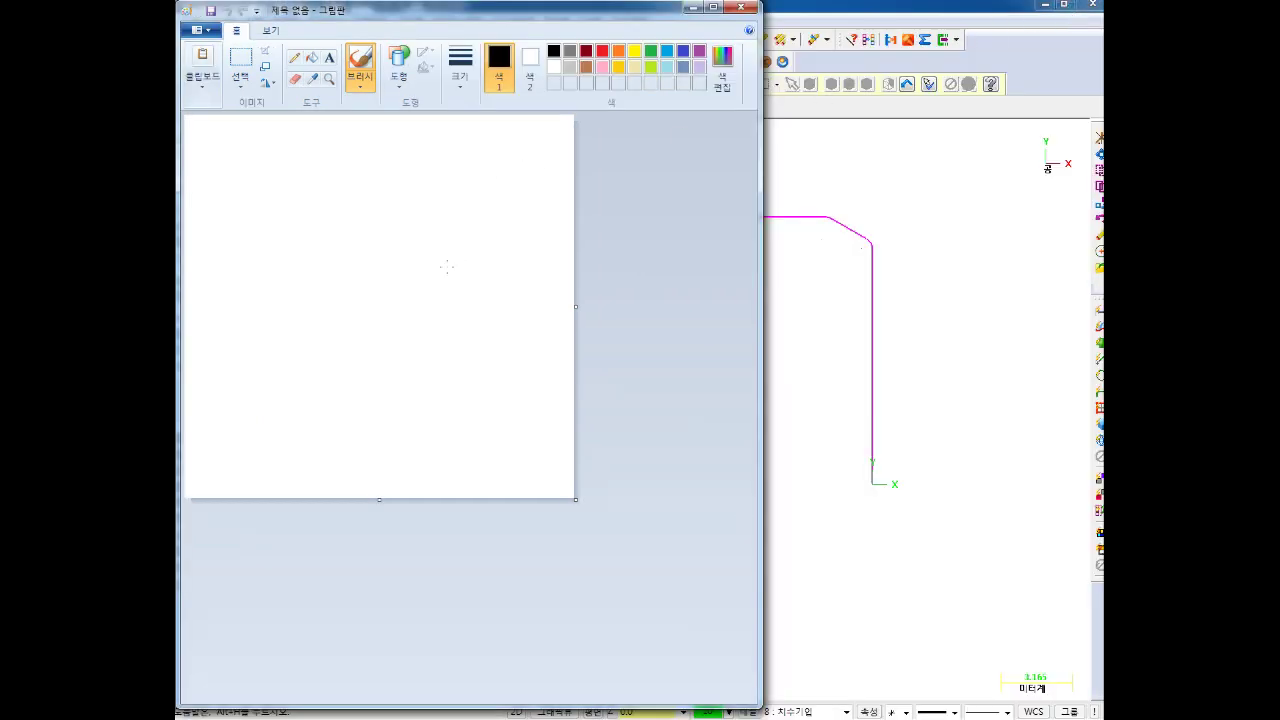
{"action": "key", "text": "ctrl+v"}
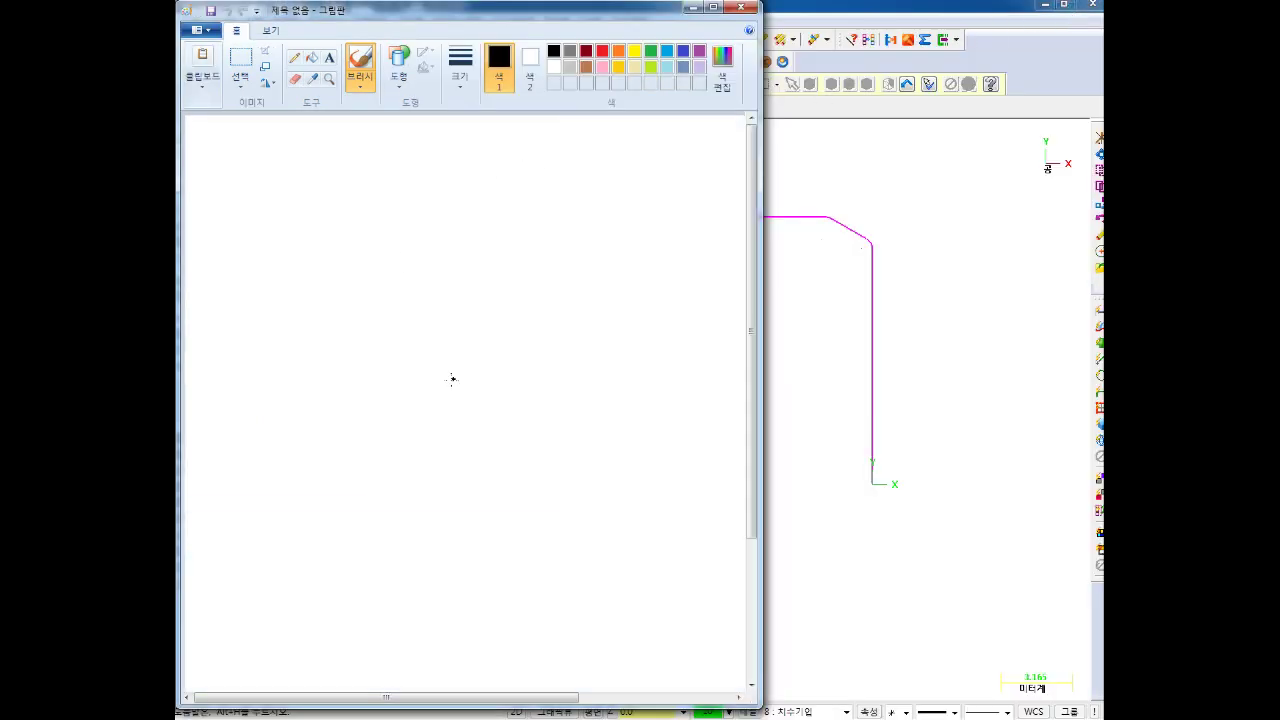
{"action": "left_click_drag", "start_coordinate": [257, 228], "coordinate": [404, 239]}
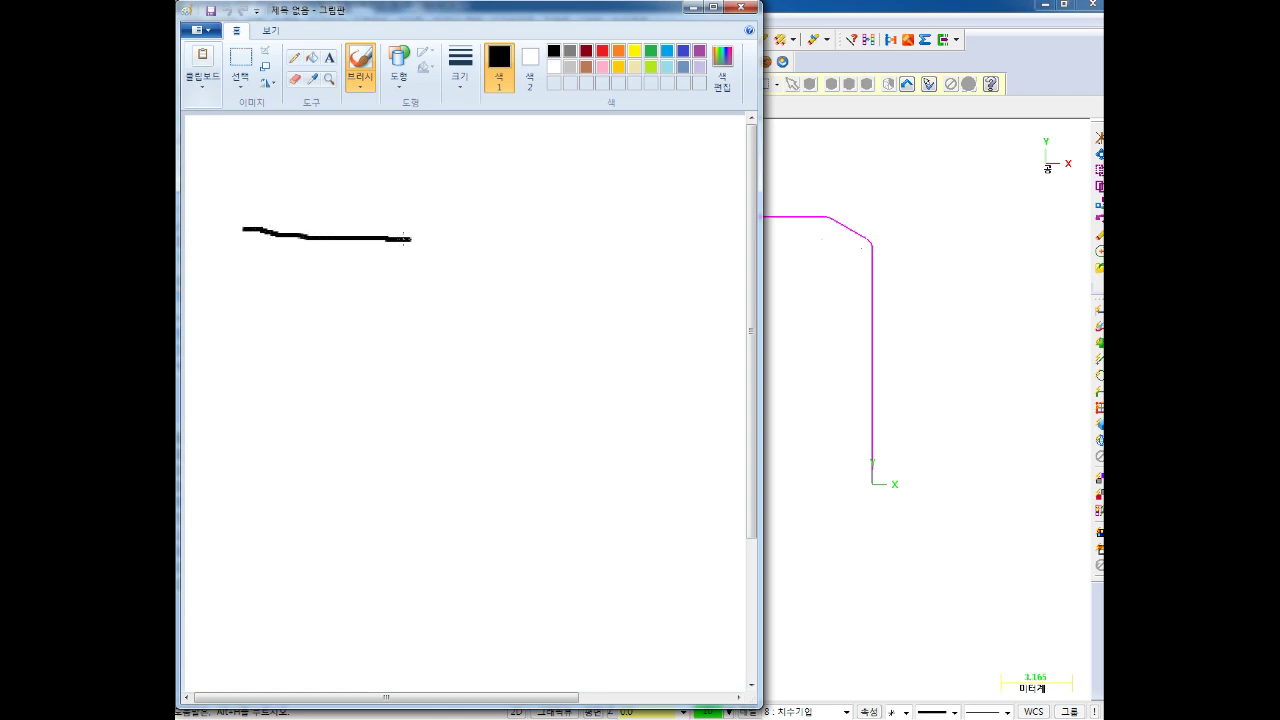
{"action": "mouse_move", "coordinate": [487, 250]}
{"action": "left_mouse_down"}
{"action": "mouse_move", "coordinate": [563, 308]}
{"action": "mouse_move", "coordinate": [571, 584]}
{"action": "left_mouse_up"}
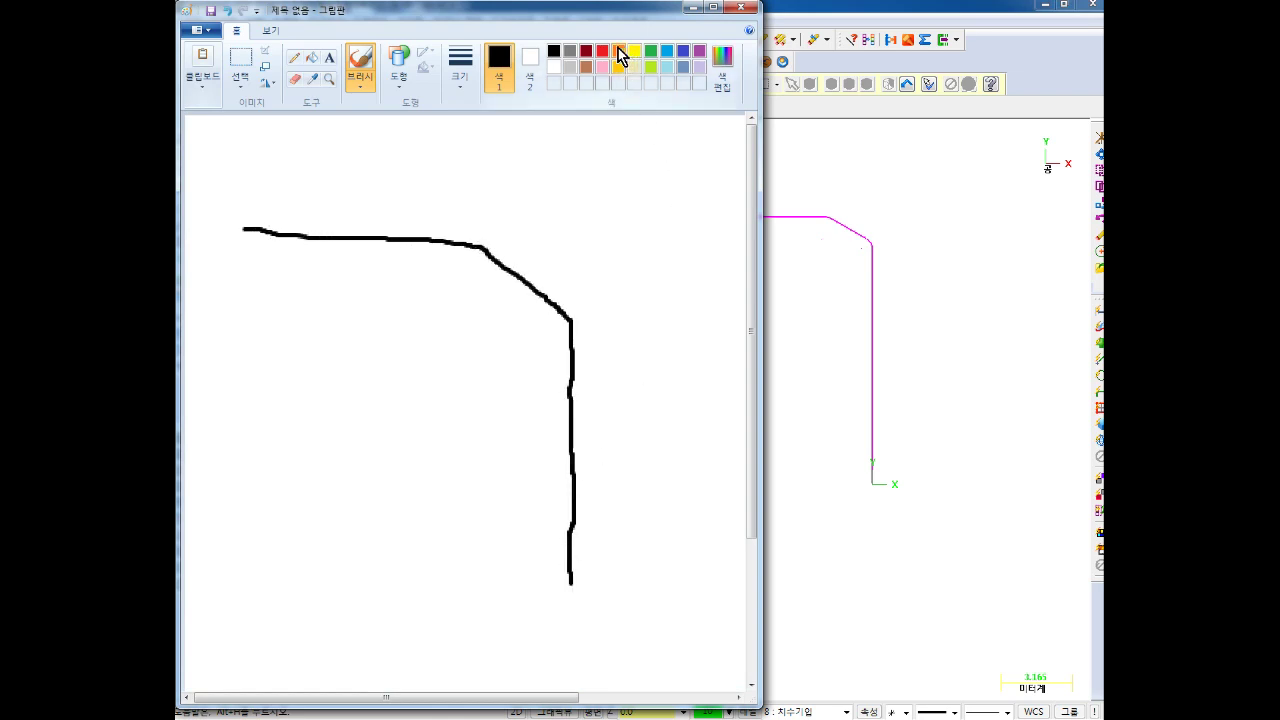
Try red strokes beside the profile corner, then undo them
{"action": "left_click", "coordinate": [602, 50]}
{"action": "mouse_move", "coordinate": [708, 137]}
{"action": "left_mouse_down"}
{"action": "mouse_move", "coordinate": [588, 198]}
{"action": "mouse_move", "coordinate": [588, 291]}
{"action": "mouse_move", "coordinate": [645, 306]}
{"action": "mouse_move", "coordinate": [668, 292]}
{"action": "left_mouse_up"}
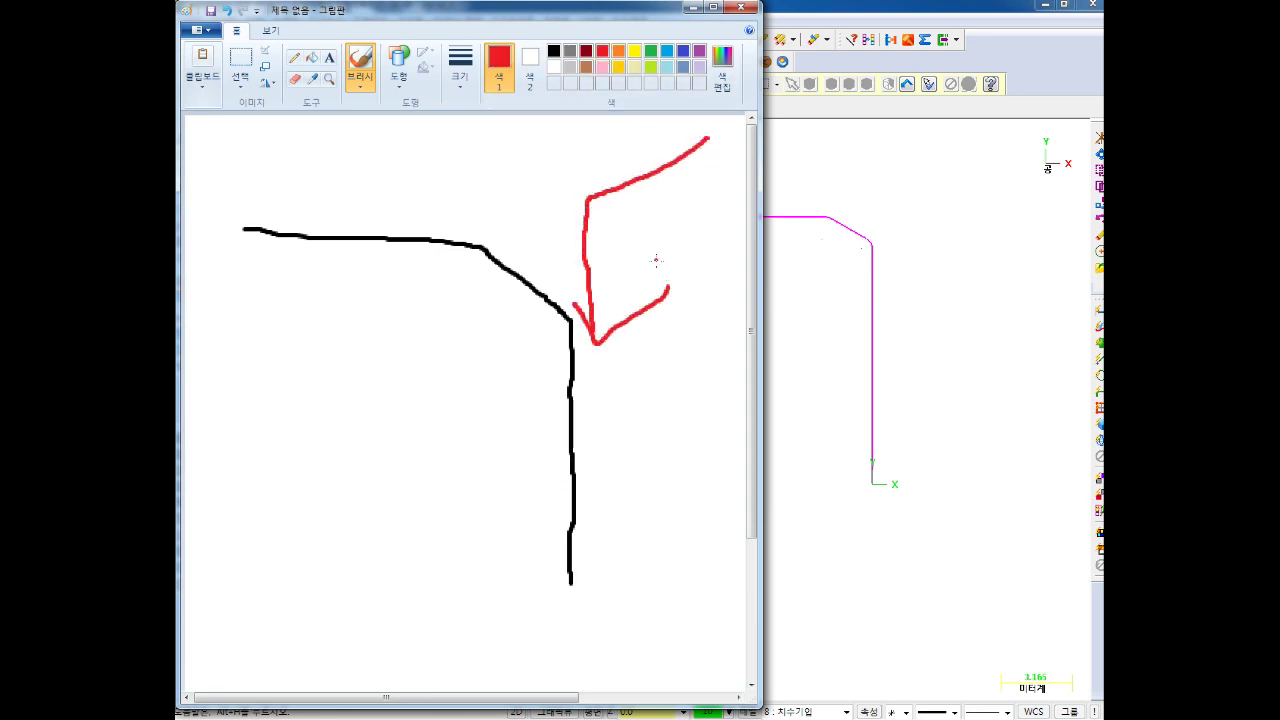
{"action": "left_click_drag", "start_coordinate": [660, 190], "coordinate": [572, 265]}
{"action": "left_click_drag", "start_coordinate": [585, 186], "coordinate": [670, 295]}
{"action": "key", "text": "ctrl+z"}
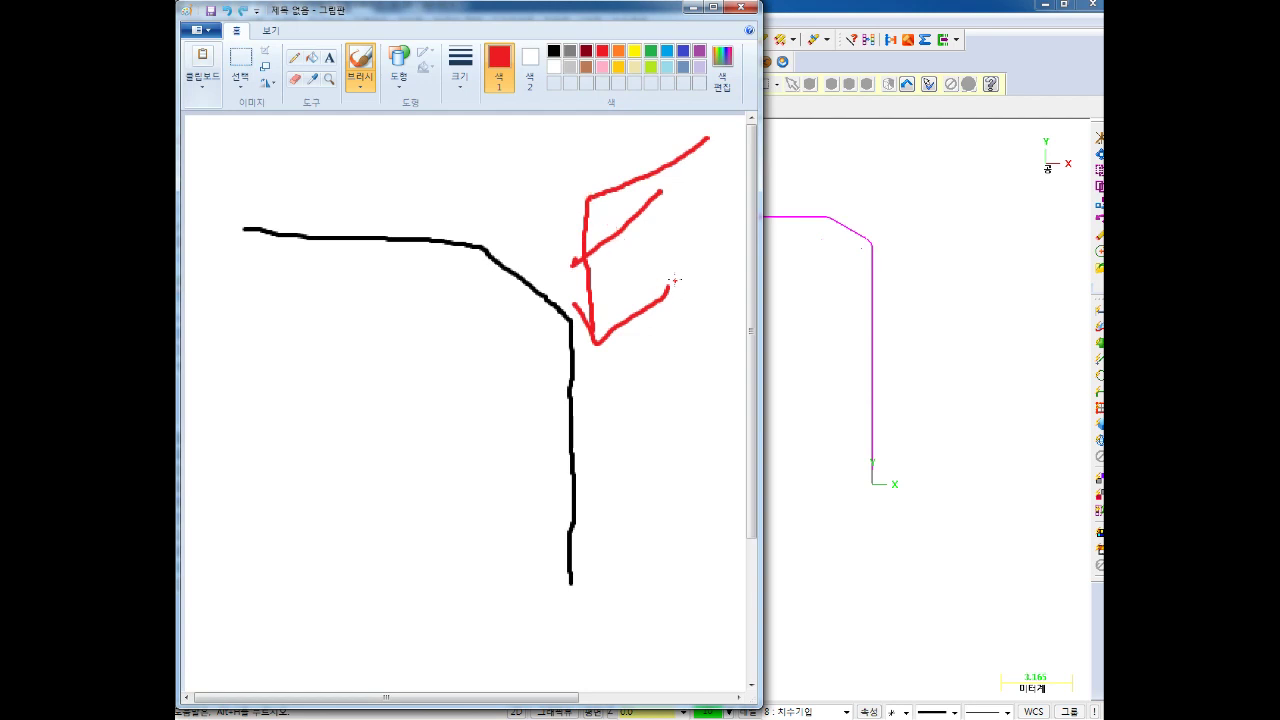
{"action": "key", "text": "ctrl+z"}
{"action": "key", "text": "ctrl+z"}
{"action": "key", "text": "ctrl+z"}
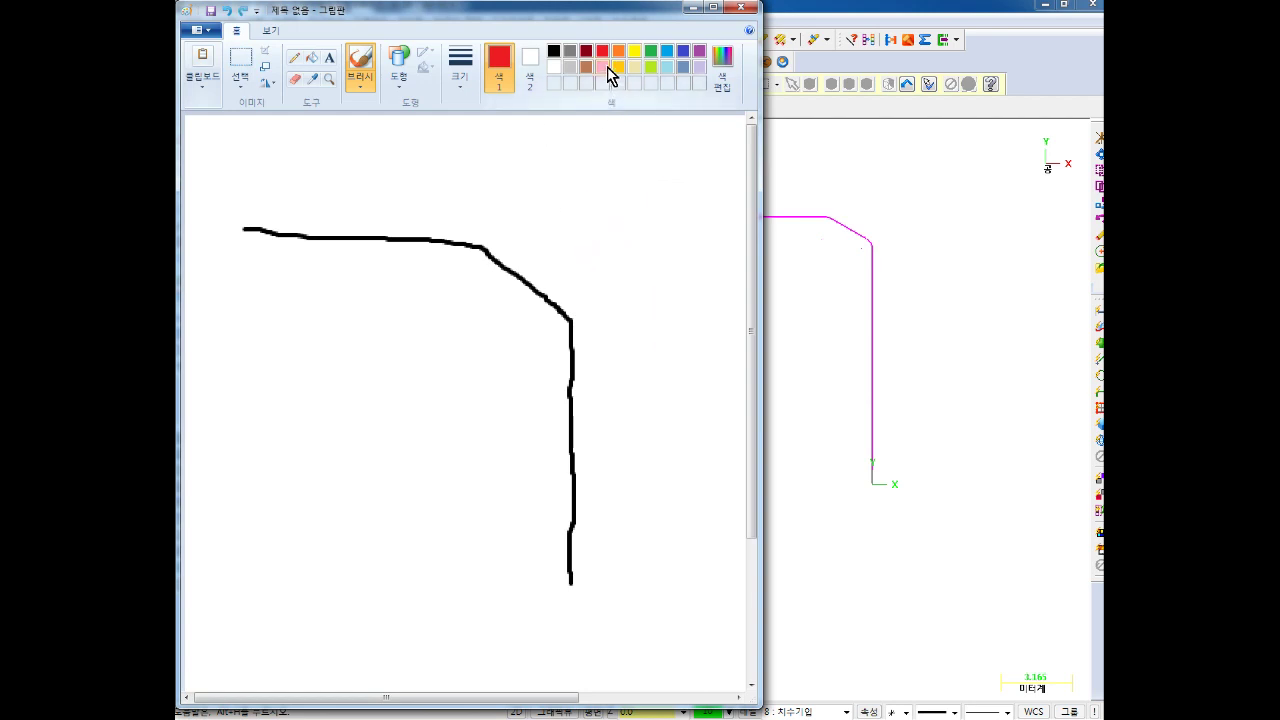
Add blue horizontal pass lines beside the profile and a black circle at its lower end
{"action": "left_click", "coordinate": [666, 51]}
{"action": "left_click_drag", "start_coordinate": [598, 178], "coordinate": [370, 150]}
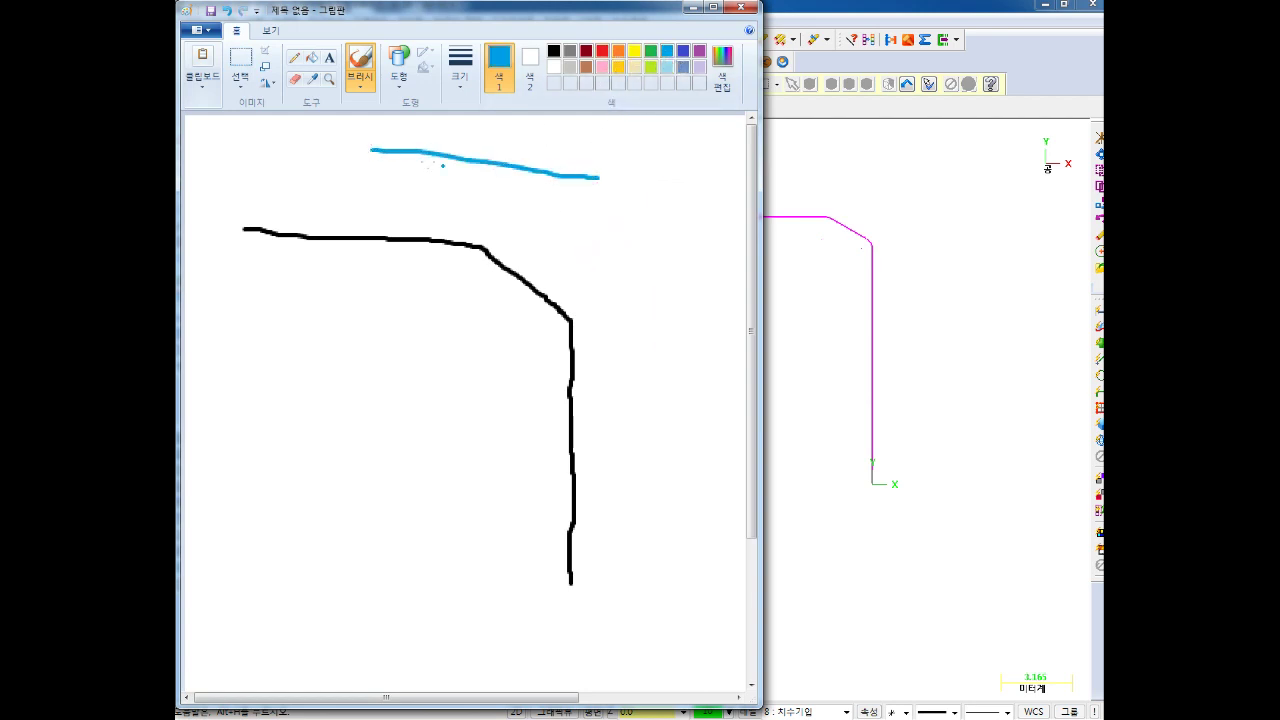
{"action": "left_click_drag", "start_coordinate": [603, 212], "coordinate": [506, 212]}
{"action": "left_click_drag", "start_coordinate": [617, 263], "coordinate": [556, 274]}
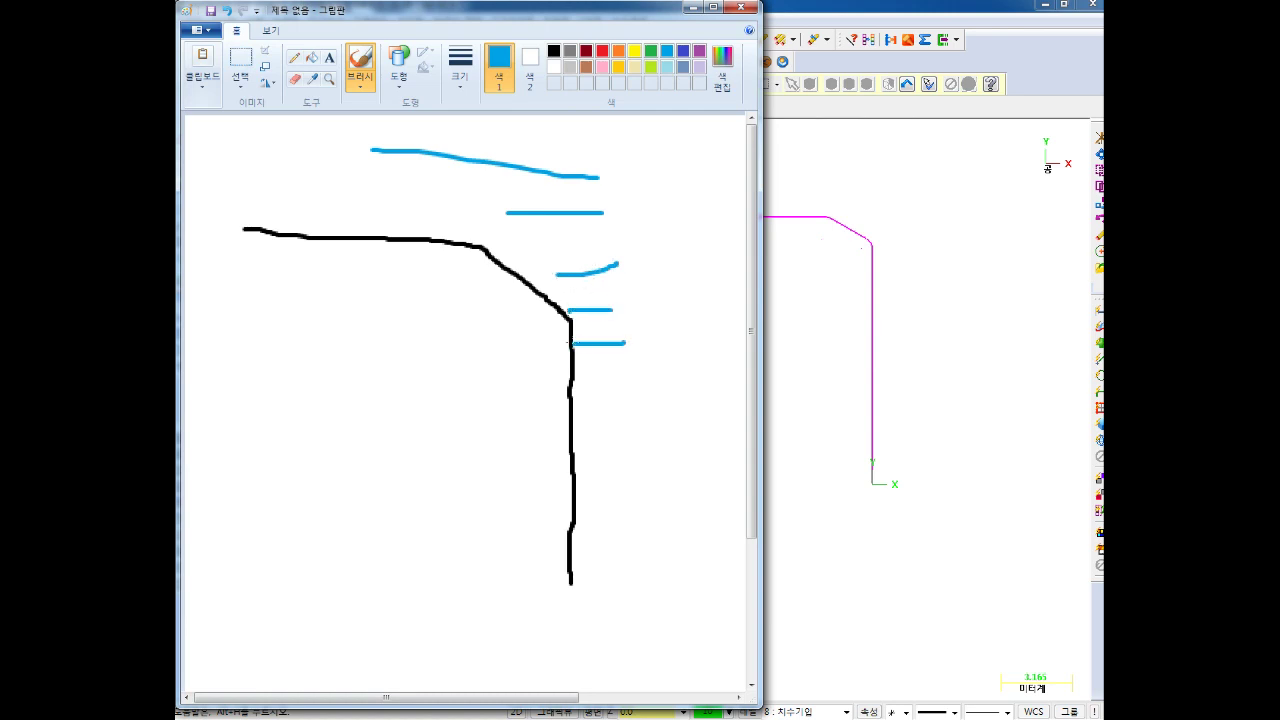
{"action": "left_click_drag", "start_coordinate": [618, 377], "coordinate": [561, 394]}
{"action": "left_click_drag", "start_coordinate": [604, 531], "coordinate": [591, 534]}
{"action": "left_click_drag", "start_coordinate": [634, 556], "coordinate": [581, 556]}
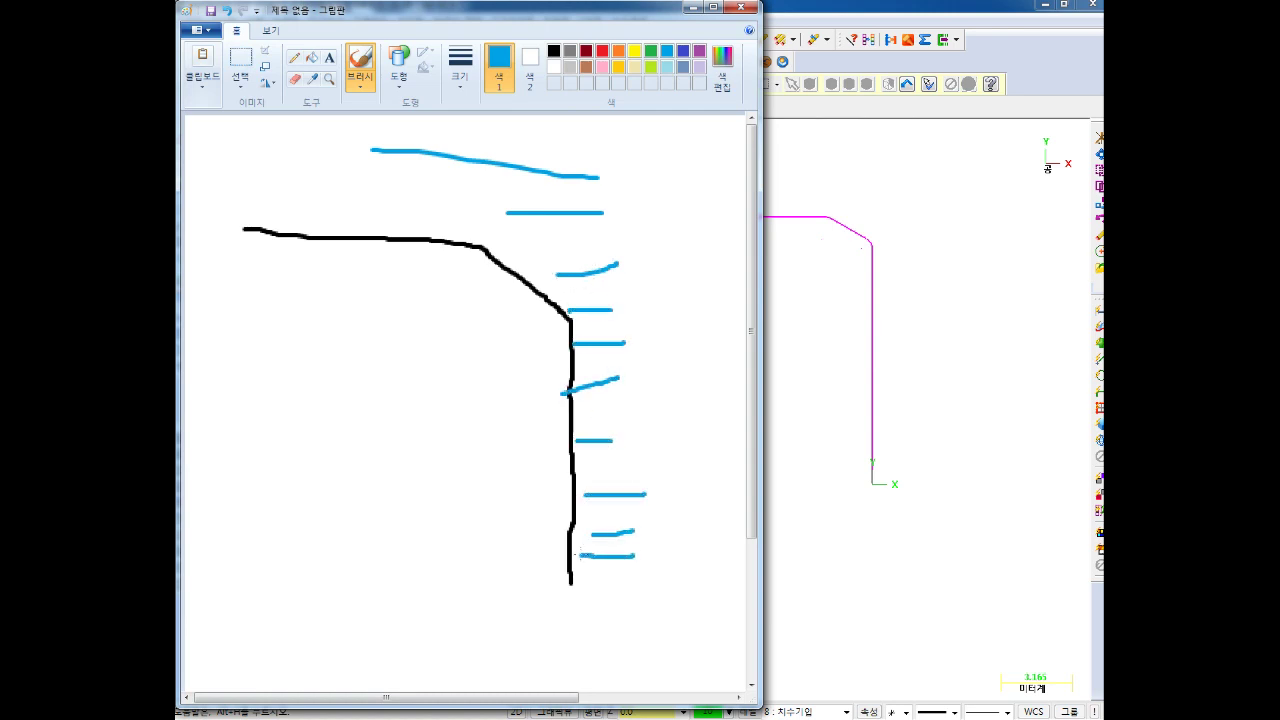
{"action": "left_click", "coordinate": [554, 51]}
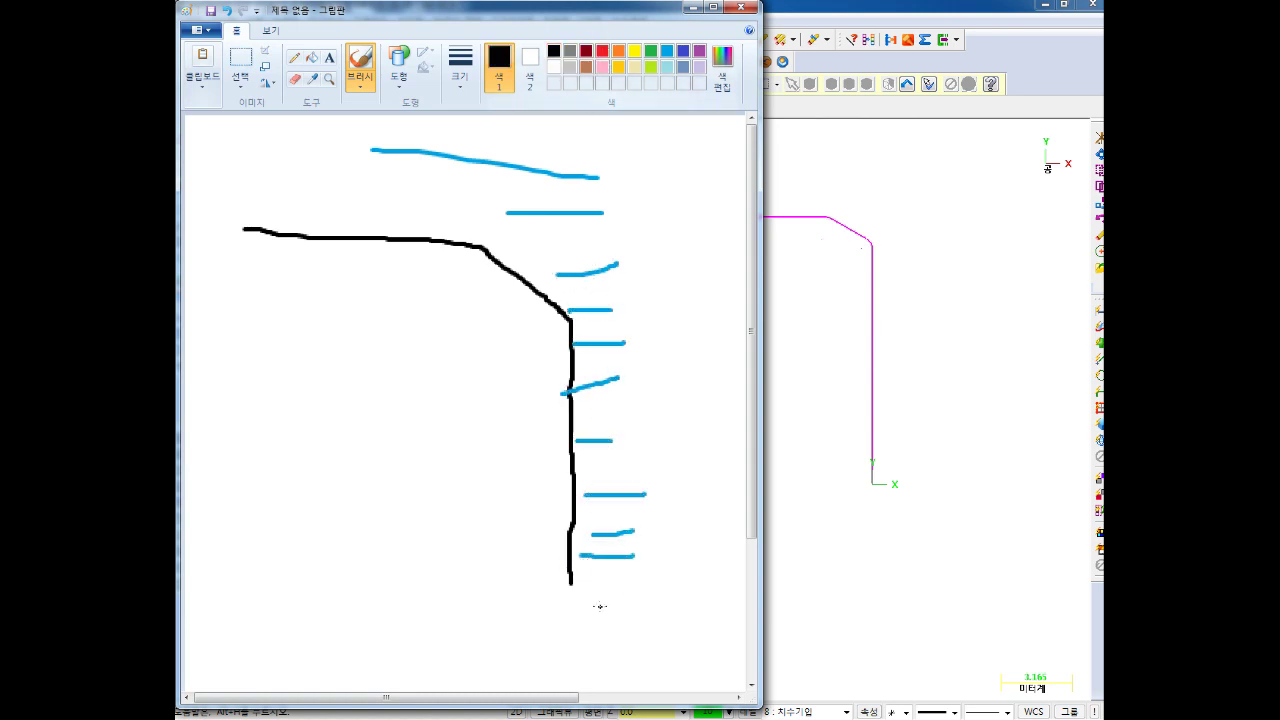
{"action": "mouse_move", "coordinate": [551, 597]}
{"action": "left_mouse_down"}
{"action": "mouse_move", "coordinate": [579, 570]}
{"action": "mouse_move", "coordinate": [588, 598]}
{"action": "left_mouse_up"}
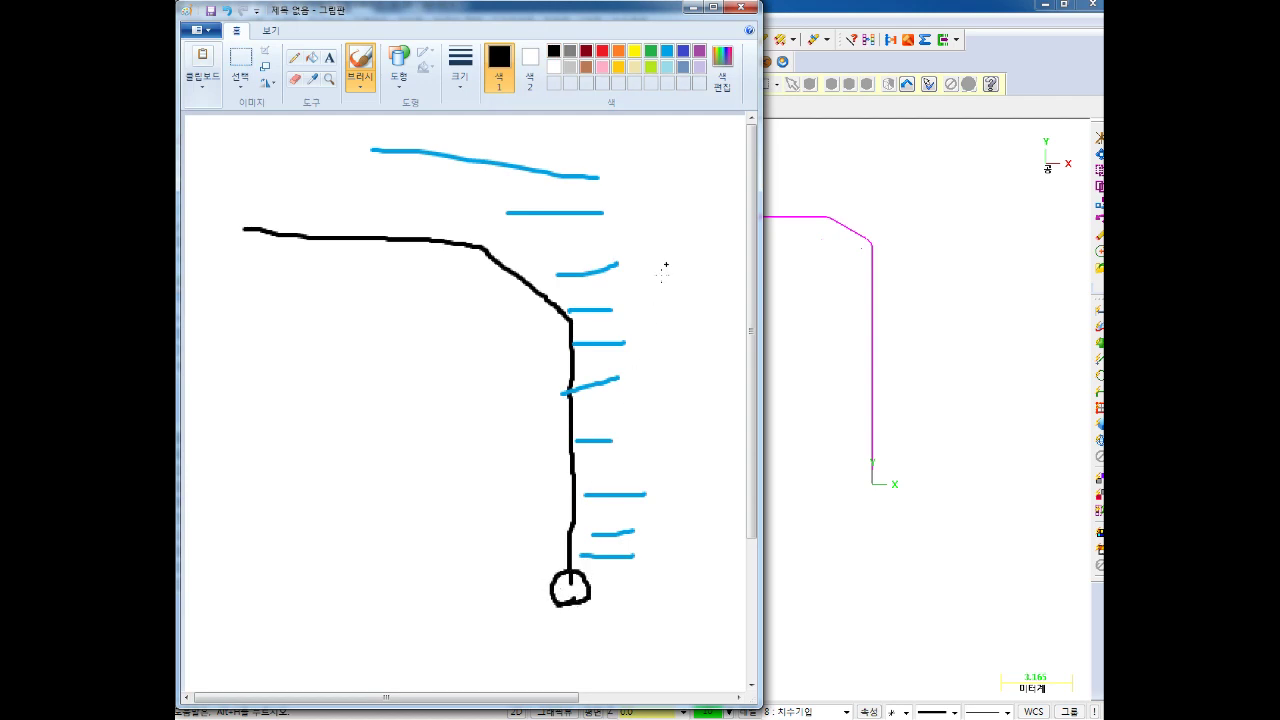
Draw a green tool shape around the circle with blue strokes beside it
{"action": "left_click", "coordinate": [650, 51]}
{"action": "mouse_move", "coordinate": [571, 562]}
{"action": "left_mouse_down"}
{"action": "mouse_move", "coordinate": [612, 590]}
{"action": "mouse_move", "coordinate": [563, 620]}
{"action": "mouse_move", "coordinate": [556, 668]}
{"action": "left_mouse_up"}
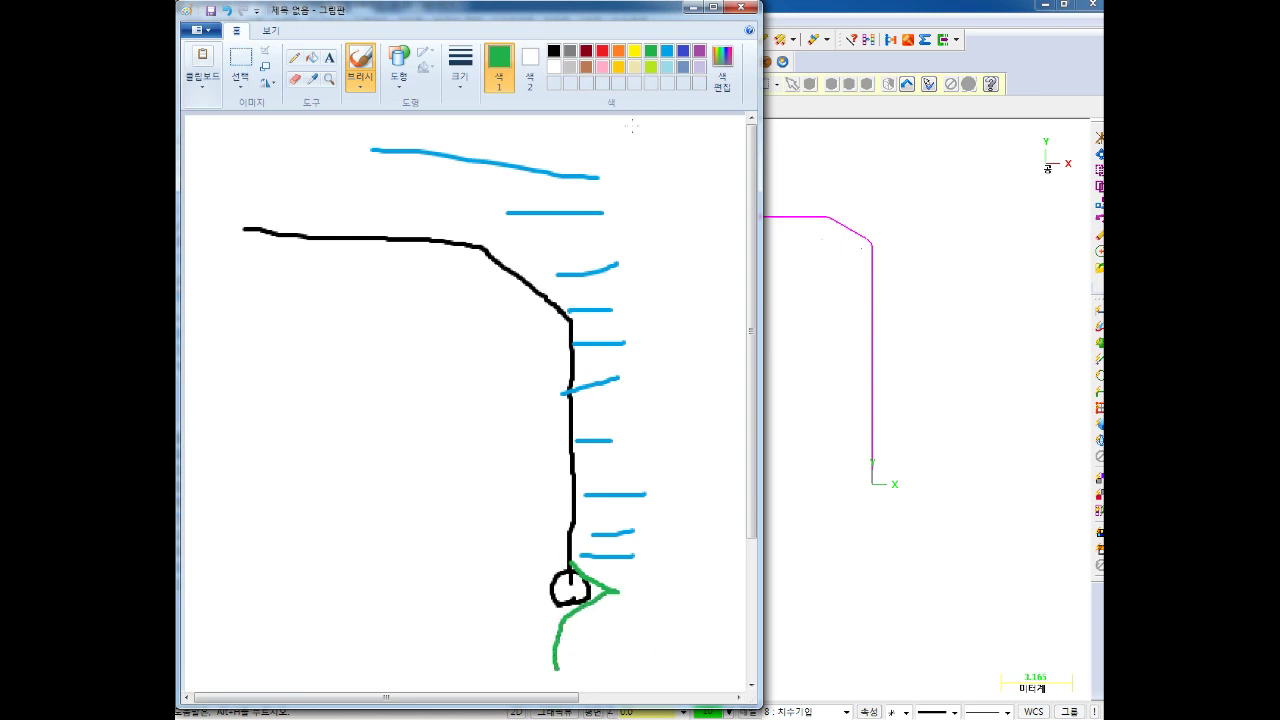
{"action": "left_click", "coordinate": [601, 51]}
{"action": "left_click", "coordinate": [666, 51]}
{"action": "mouse_move", "coordinate": [637, 578]}
{"action": "left_mouse_down"}
{"action": "mouse_move", "coordinate": [598, 578]}
{"action": "mouse_move", "coordinate": [549, 604]}
{"action": "left_mouse_up"}
{"action": "left_click_drag", "start_coordinate": [616, 636], "coordinate": [576, 641]}
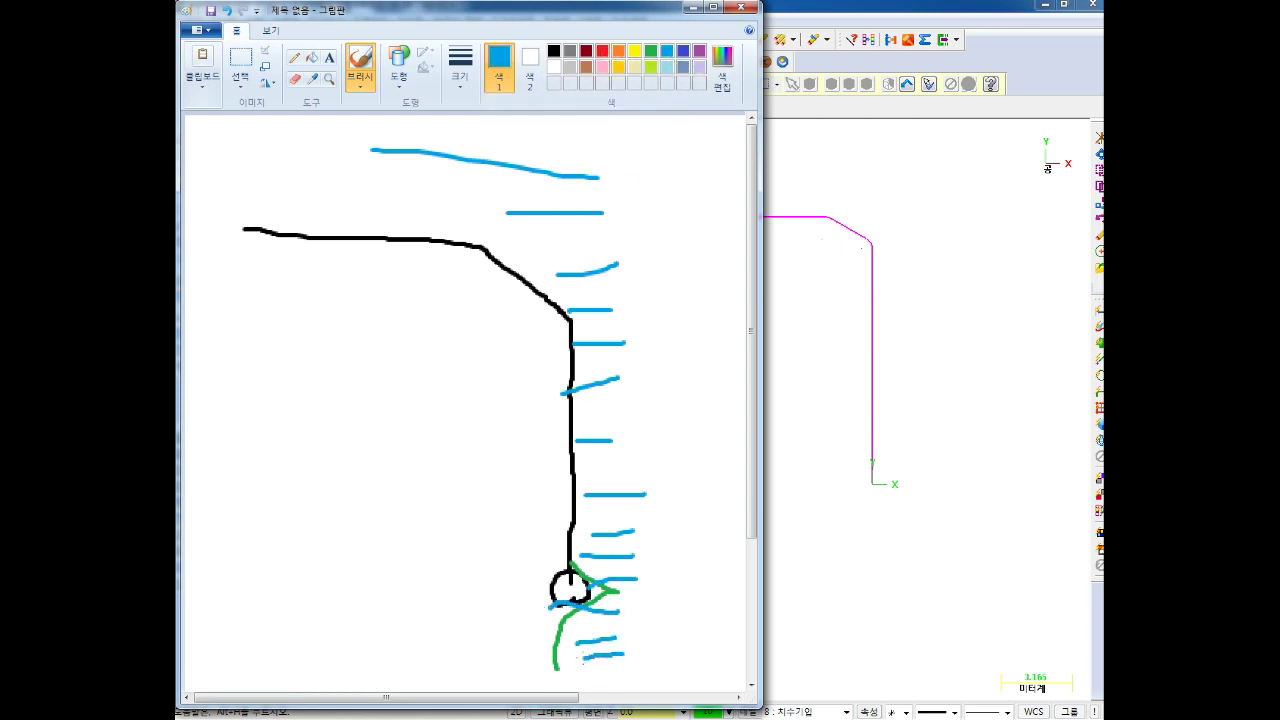
Write a blue 'X-2,' label beside the profile
{"action": "left_click_drag", "start_coordinate": [364, 378], "coordinate": [297, 428]}
{"action": "left_click_drag", "start_coordinate": [323, 385], "coordinate": [366, 457]}
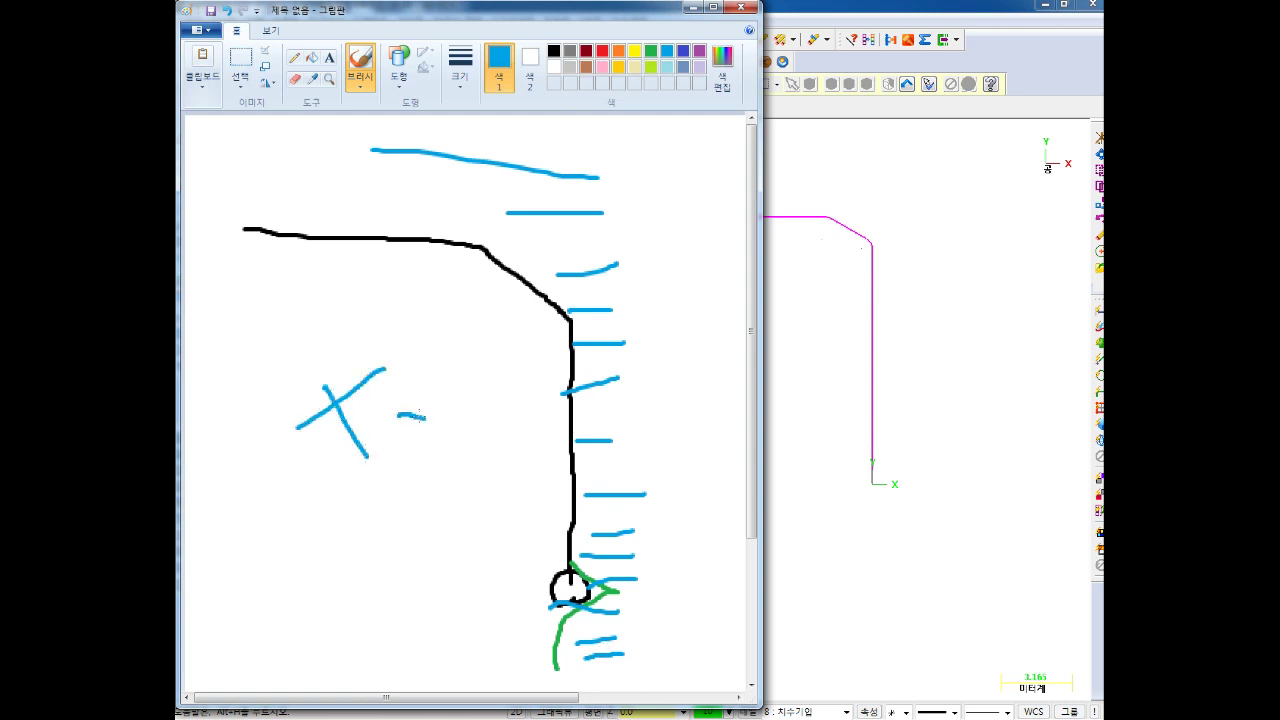
{"action": "left_click_drag", "start_coordinate": [421, 417], "coordinate": [438, 421]}
{"action": "left_click_drag", "start_coordinate": [459, 400], "coordinate": [478, 423]}
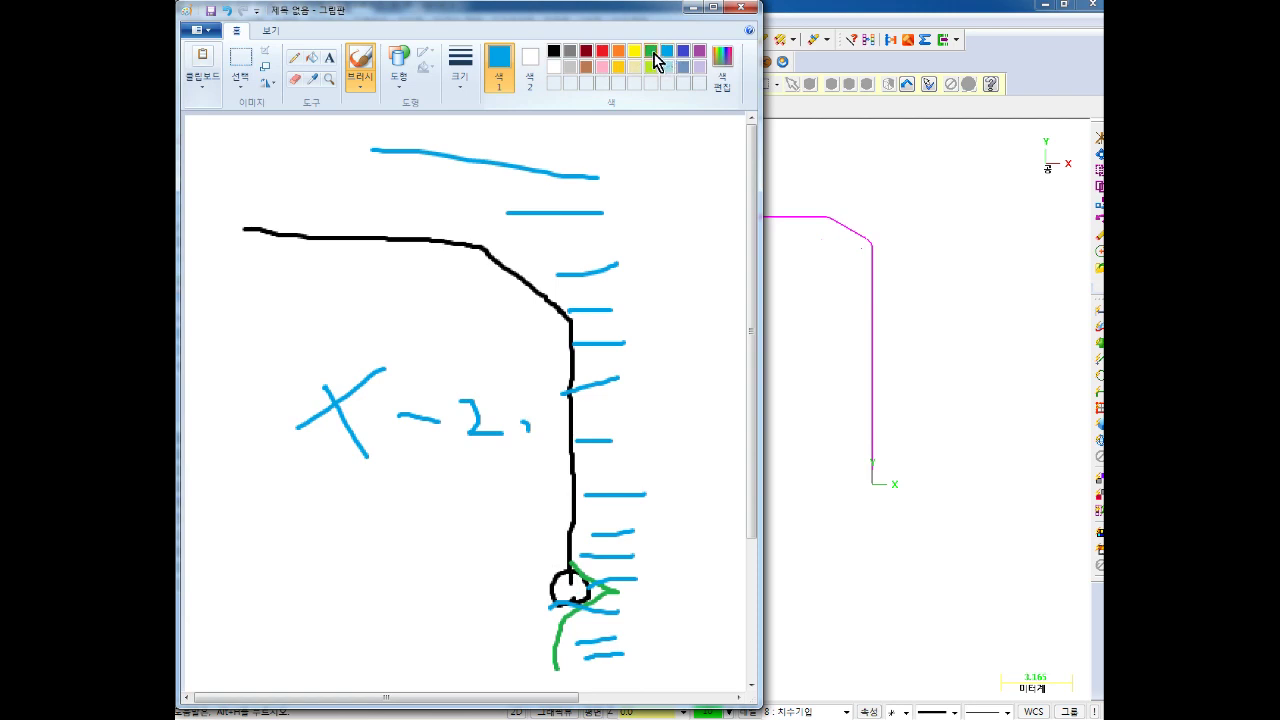
Add an arrow below the circle, a blue '2', and axis lines at the profile's start
{"action": "mouse_move", "coordinate": [572, 640]}
{"action": "left_mouse_down"}
{"action": "mouse_move", "coordinate": [672, 652]}
{"action": "mouse_move", "coordinate": [659, 670]}
{"action": "left_mouse_up"}
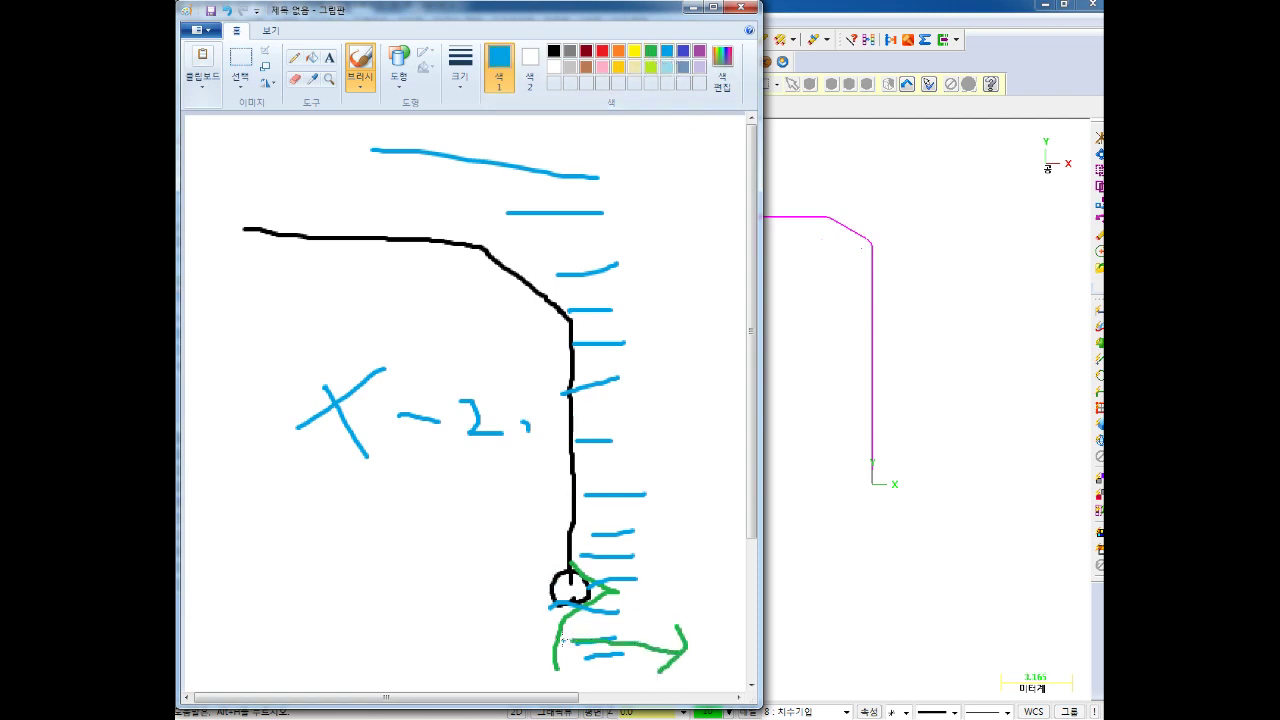
{"action": "left_click_drag", "start_coordinate": [562, 641], "coordinate": [670, 647]}
{"action": "mouse_move", "coordinate": [650, 540]}
{"action": "left_mouse_down"}
{"action": "mouse_move", "coordinate": [643, 591]}
{"action": "mouse_move", "coordinate": [705, 589]}
{"action": "left_mouse_up"}
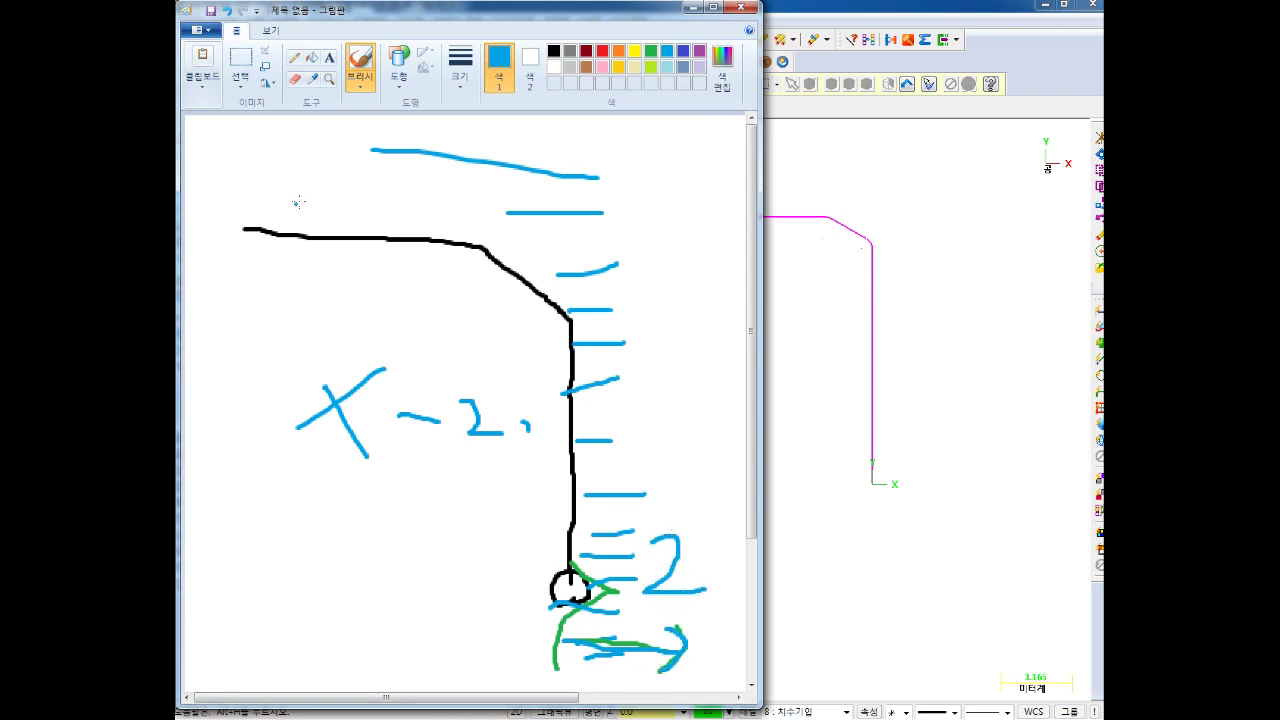
{"action": "left_click_drag", "start_coordinate": [254, 237], "coordinate": [210, 223]}
{"action": "left_click_drag", "start_coordinate": [213, 238], "coordinate": [207, 137]}
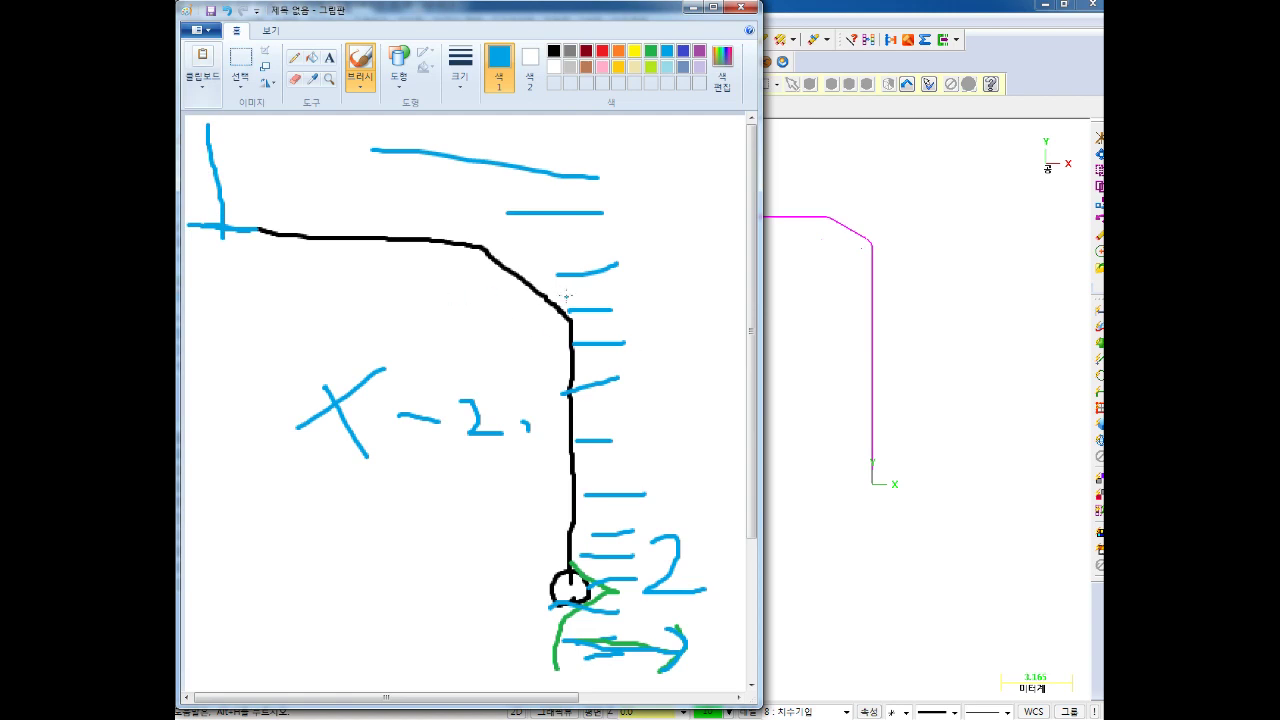
In AutoCAD, draw a horizontal helper line from the part's top corner, then a rising segment
{"action": "left_click", "coordinate": [520, 635]}
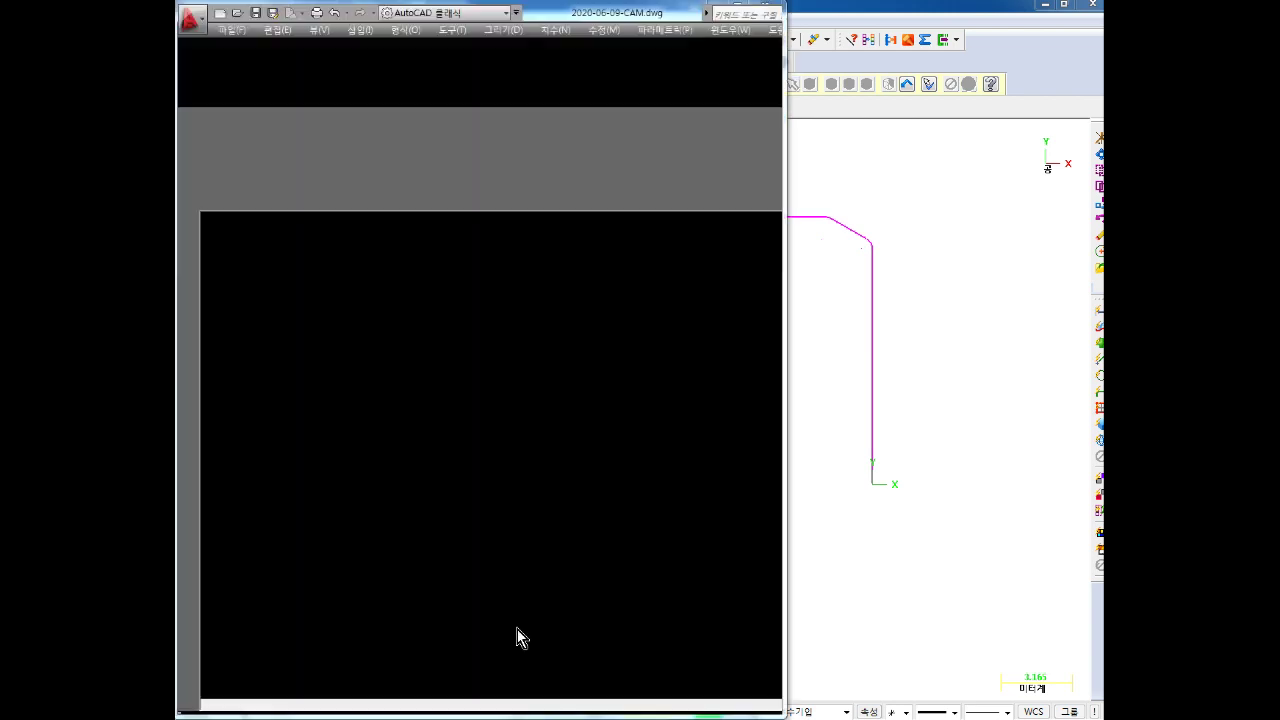
{"action": "scroll", "coordinate": [571, 366], "scroll_direction": "up", "scroll_amount": 5}
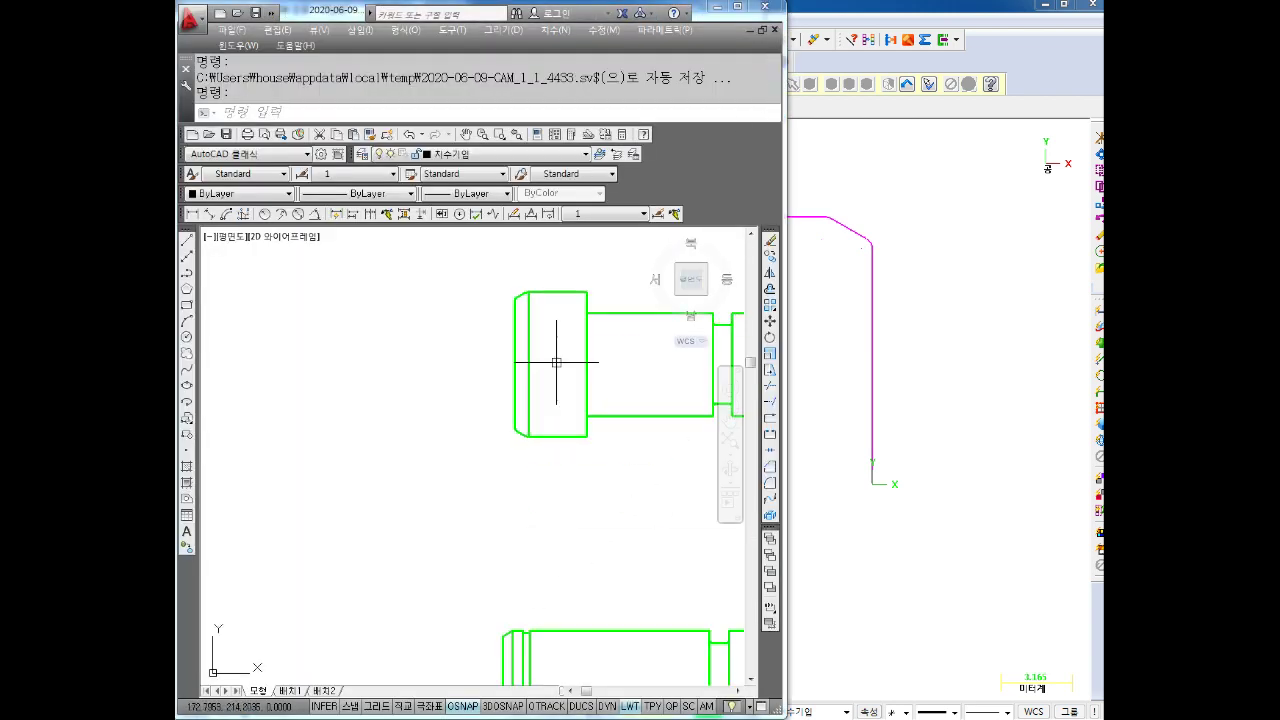
{"action": "scroll", "coordinate": [555, 368], "scroll_direction": "up", "scroll_amount": 3}
{"action": "scroll", "coordinate": [535, 372], "scroll_direction": "up", "scroll_amount": 2}
{"action": "scroll", "coordinate": [535, 372], "scroll_direction": "down", "scroll_amount": 3}
{"action": "key", "text": "Escape"}
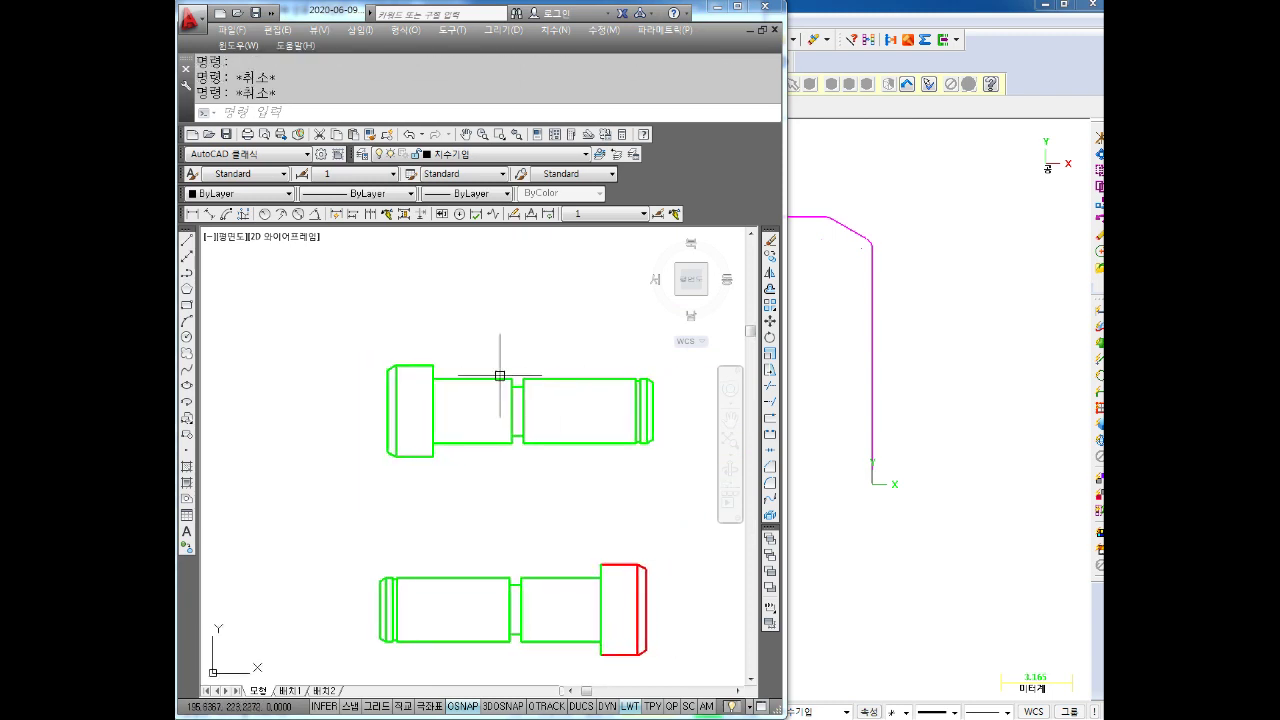
{"action": "type", "text": "L"}
{"action": "key", "text": "Return"}
{"action": "left_click", "coordinate": [433, 366]}
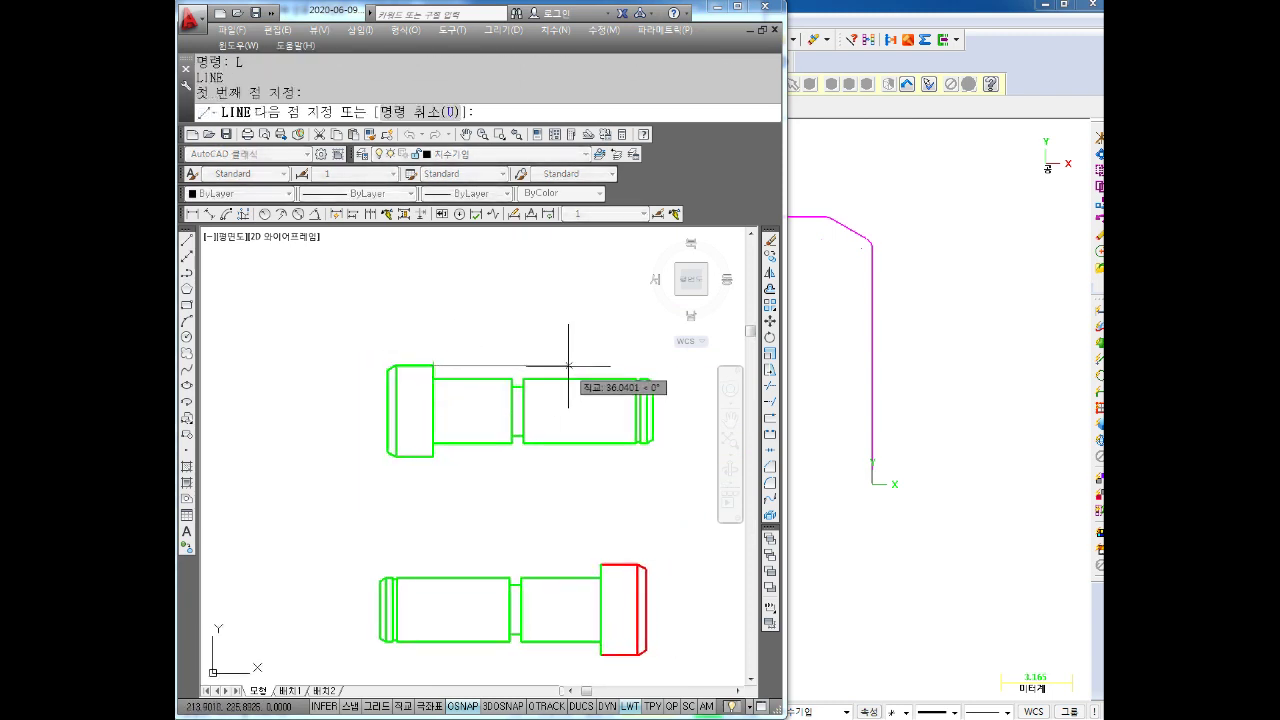
{"action": "left_click", "coordinate": [592, 366]}
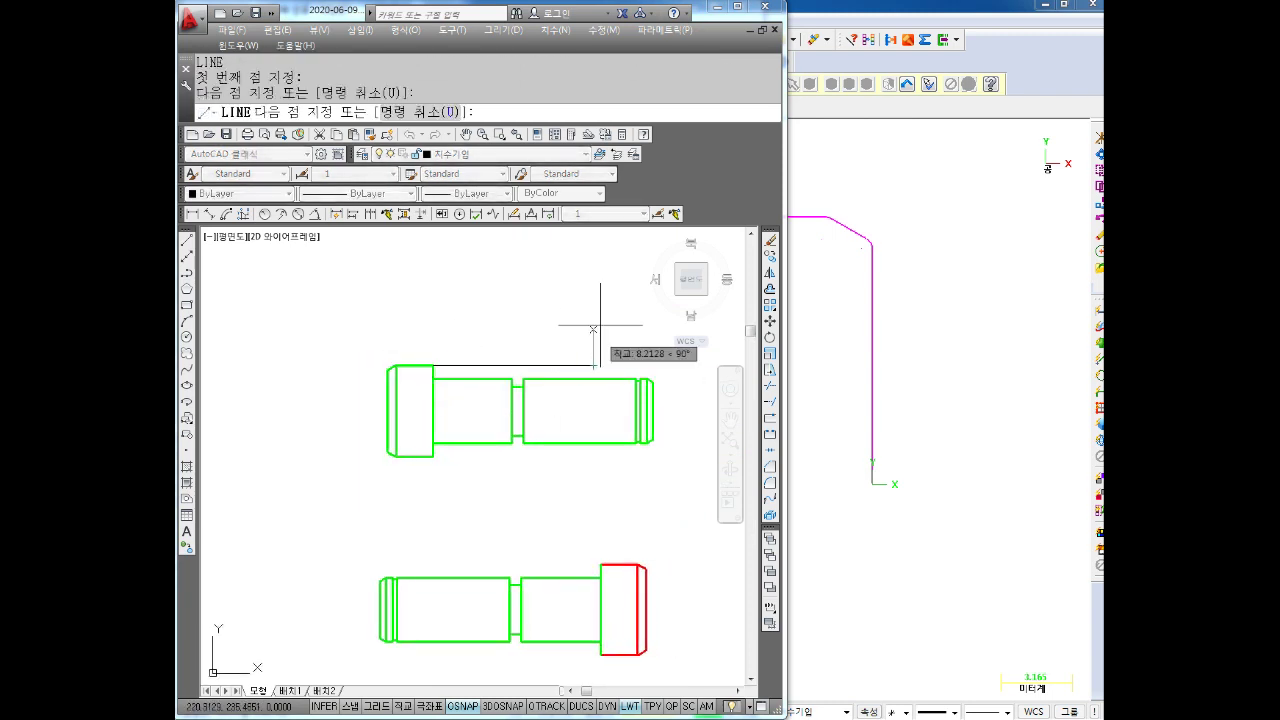
{"action": "left_click", "coordinate": [605, 284]}
{"action": "key", "text": "Escape"}
{"action": "left_click", "coordinate": [545, 366]}
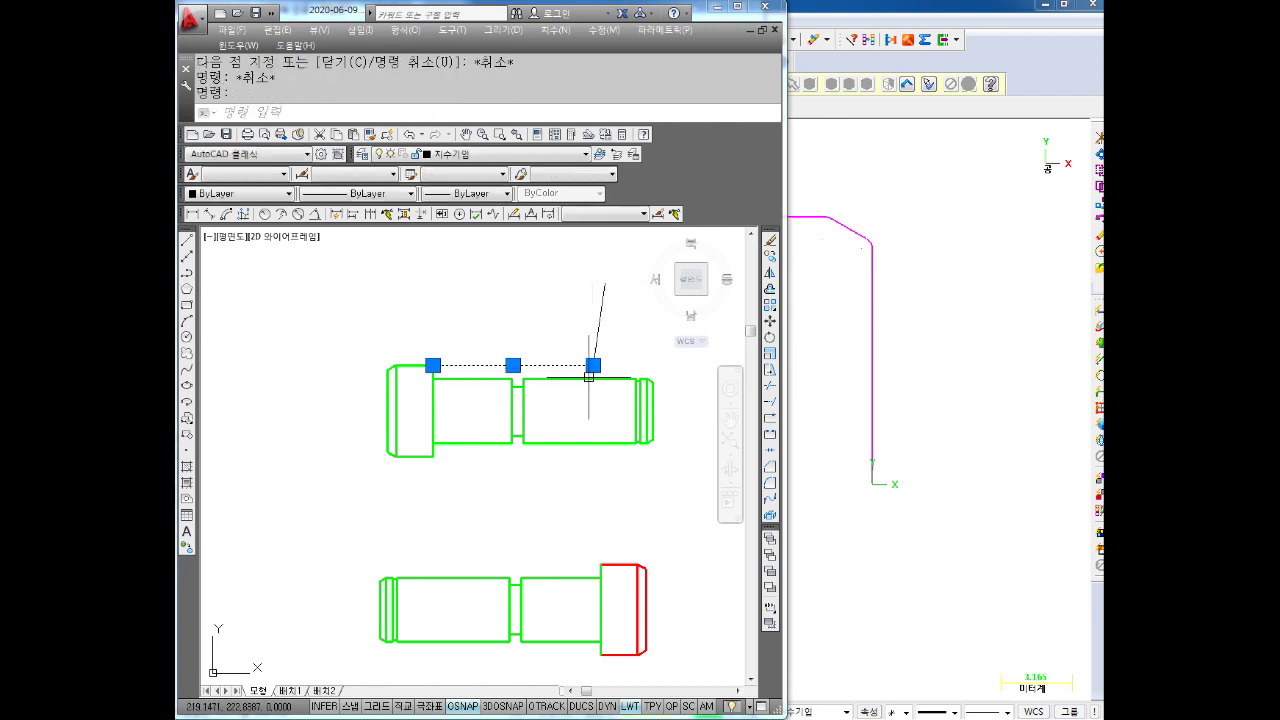
{"action": "key", "text": "Escape"}
{"action": "key", "text": "Escape"}
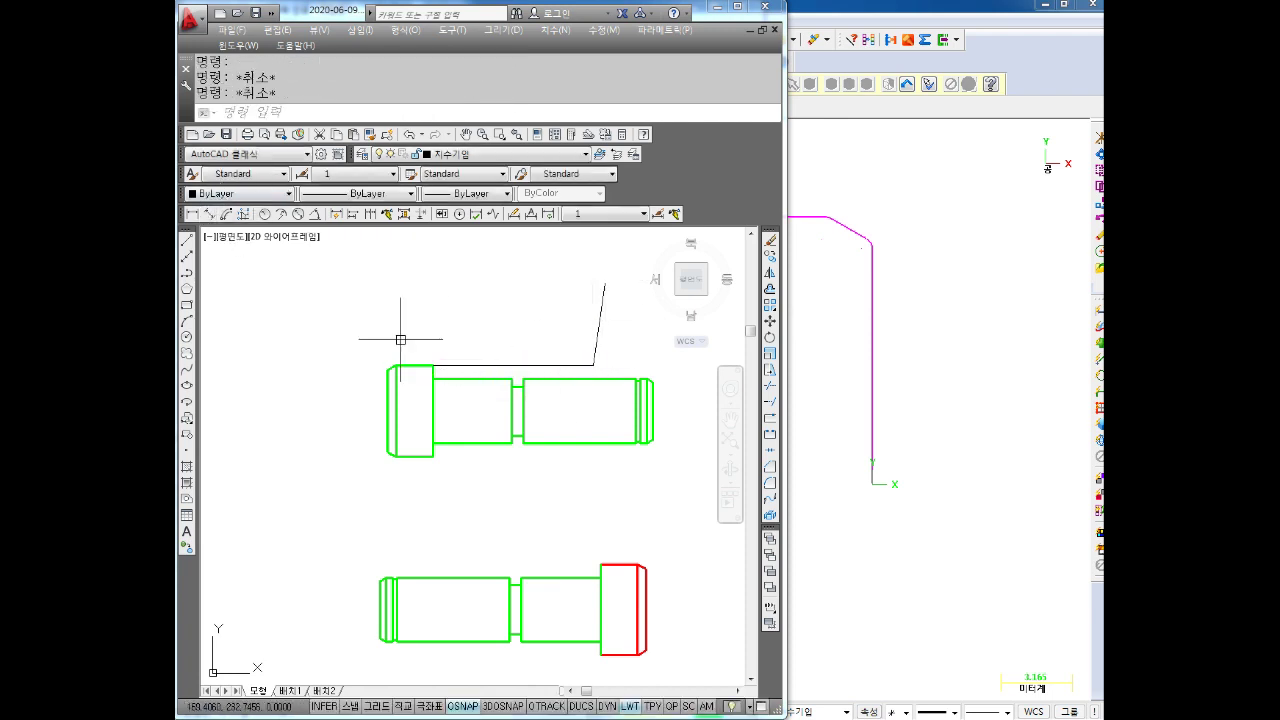
Add the 54.45 horizontal linear dimension above the part
{"action": "scroll", "coordinate": [402, 340], "scroll_direction": "up", "scroll_amount": 2}
{"action": "left_click", "coordinate": [191, 214]}
{"action": "middle_click_drag", "start_coordinate": [527, 355], "coordinate": [389, 380]}
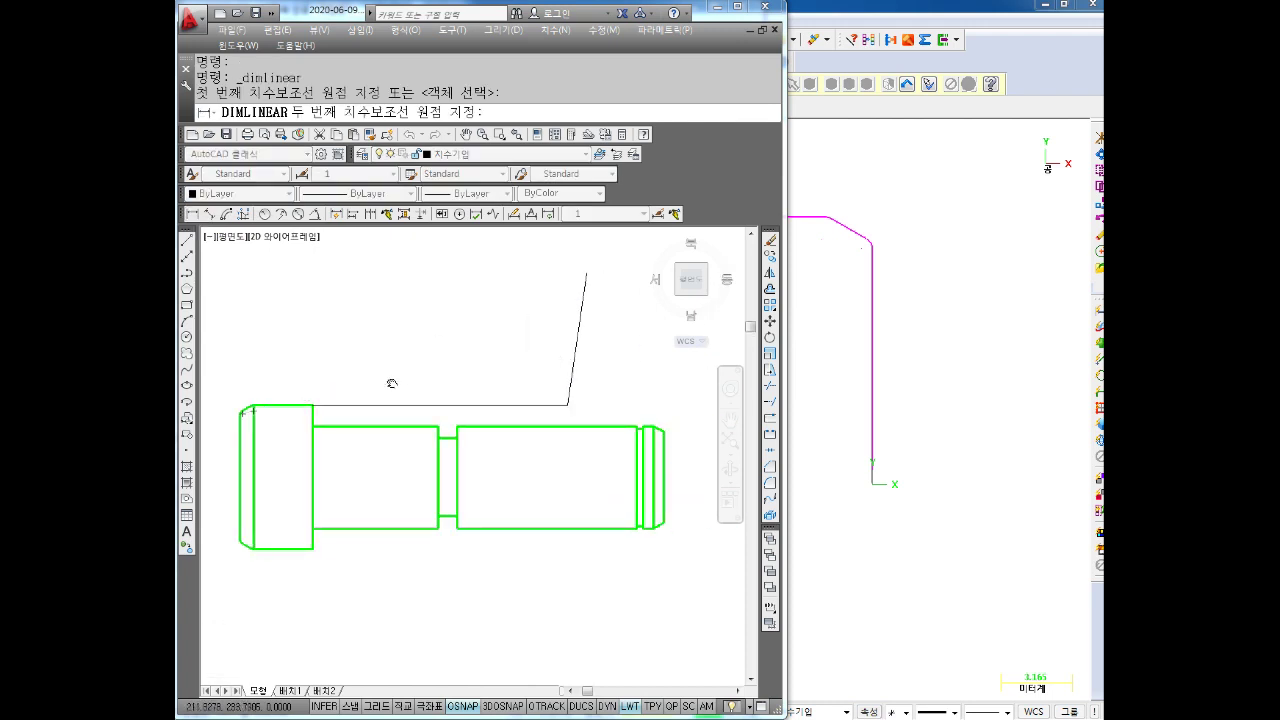
{"action": "left_click", "coordinate": [238, 405]}
{"action": "left_click", "coordinate": [566, 405]}
{"action": "left_click", "coordinate": [507, 318]}
{"action": "key", "text": "Escape"}
{"action": "key", "text": "Escape"}
{"action": "key", "text": "Escape"}
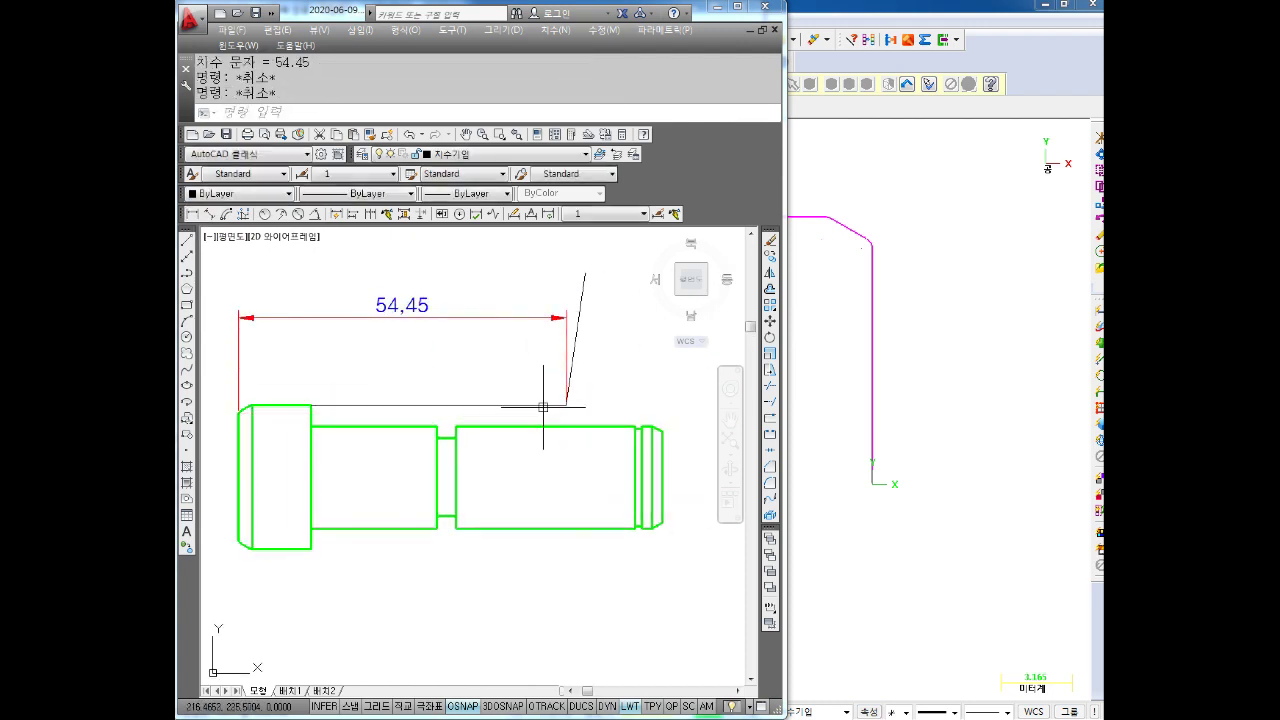
Erase the black leader line and bring Mastercam X7 back to the front
{"action": "middle_click_drag", "start_coordinate": [596, 367], "coordinate": [580, 371]}
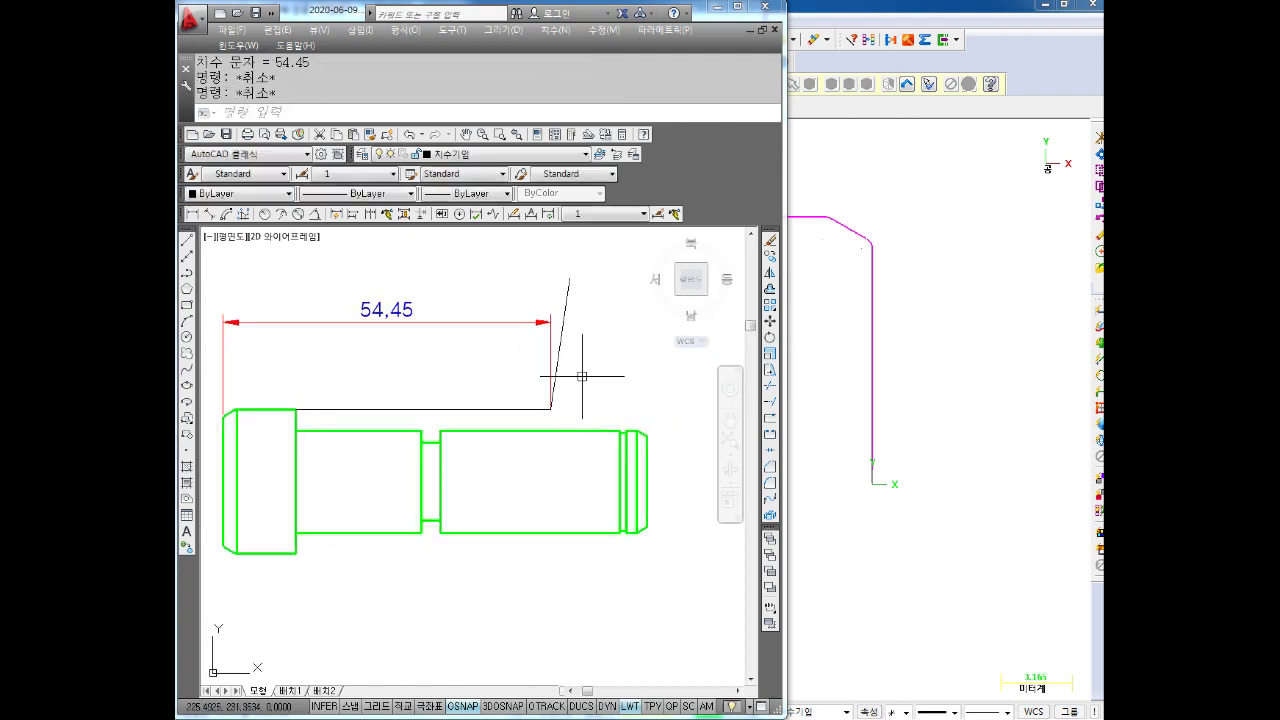
{"action": "left_click", "coordinate": [568, 310]}
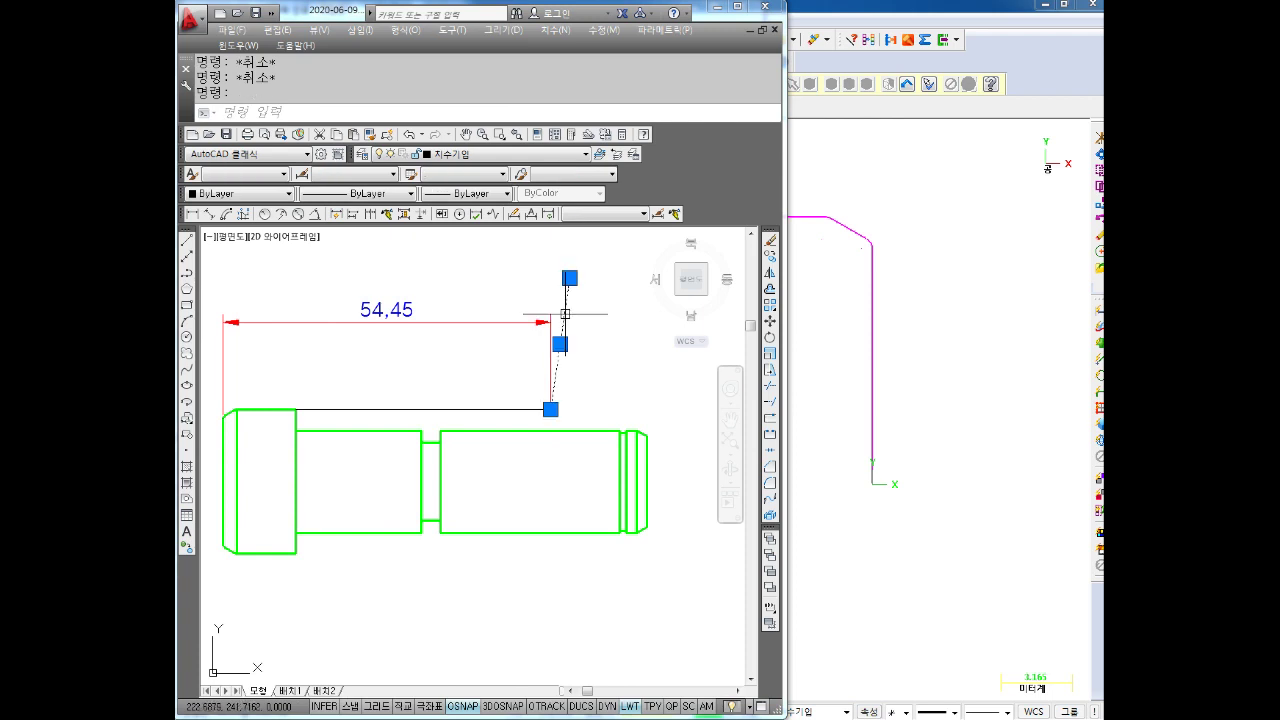
{"action": "key", "text": "Delete"}
{"action": "scroll", "coordinate": [560, 348], "scroll_direction": "down", "scroll_amount": 2}
{"action": "key", "text": "Escape"}
{"action": "key", "text": "Escape"}
{"action": "middle_click_drag", "start_coordinate": [543, 443], "coordinate": [528, 404]}
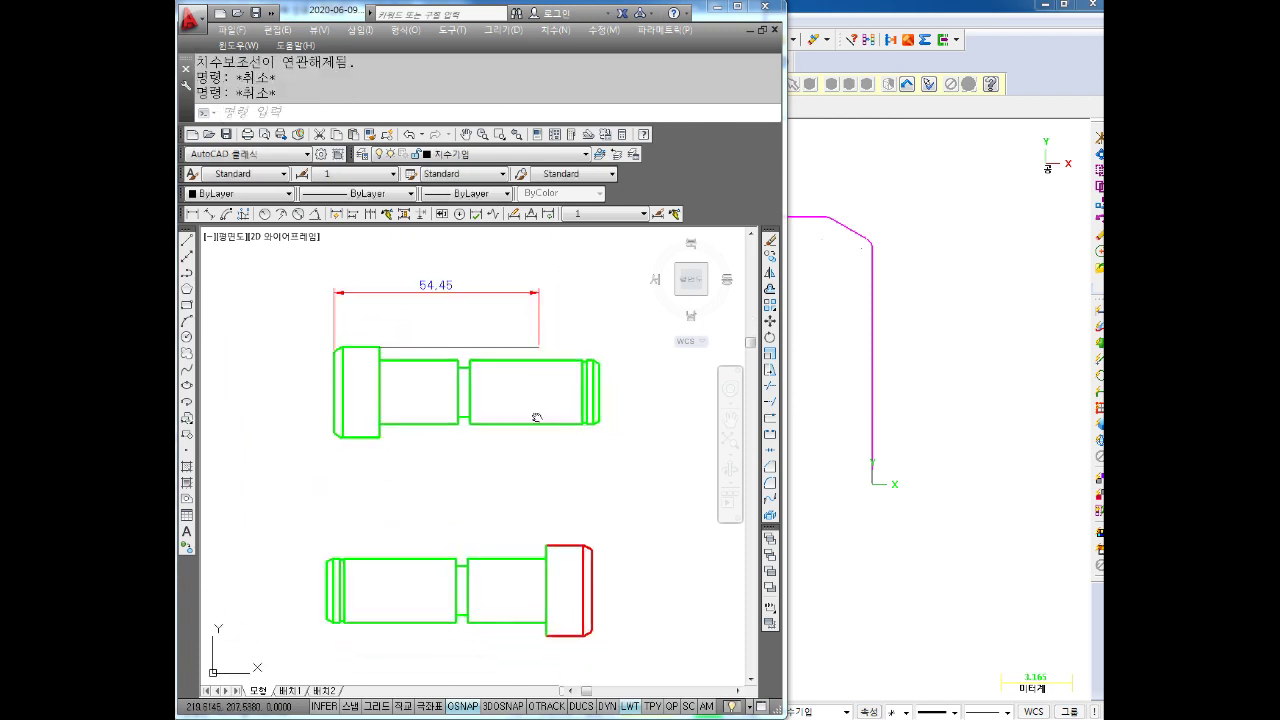
{"action": "key", "text": "Escape"}
{"action": "left_click", "coordinate": [790, 467]}
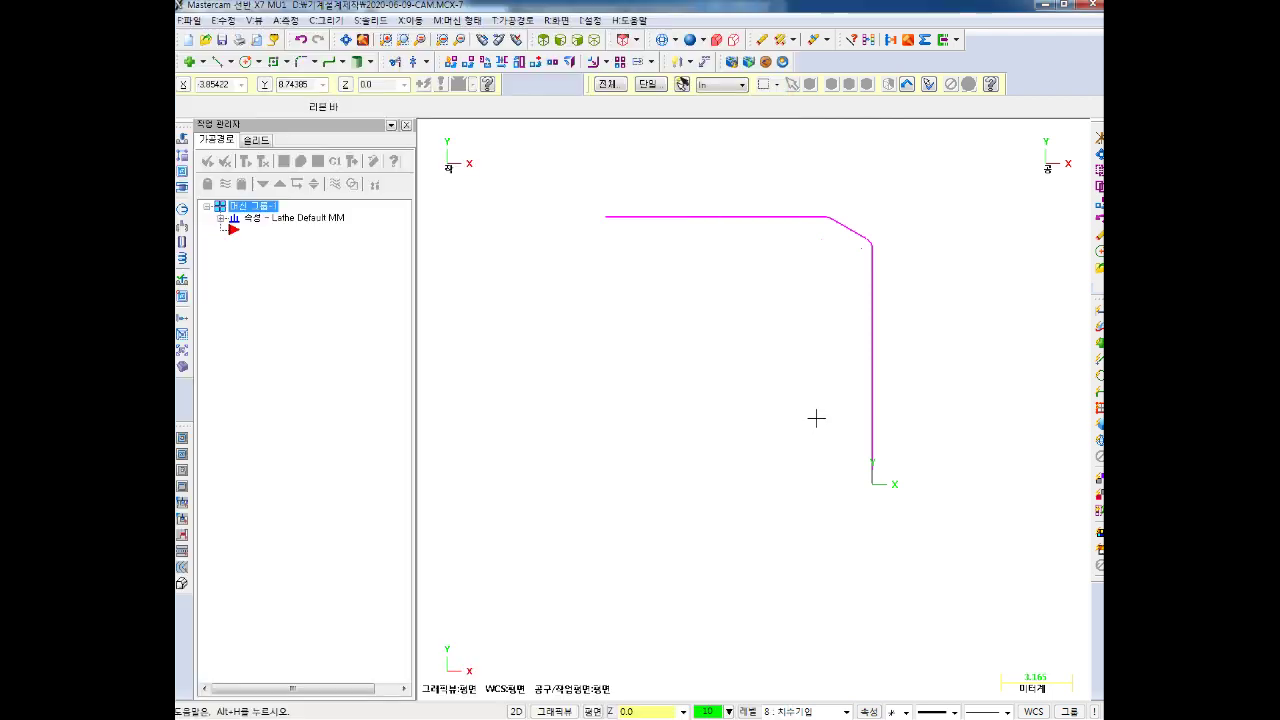
{"action": "middle_click_drag", "start_coordinate": [708, 452], "coordinate": [663, 443]}
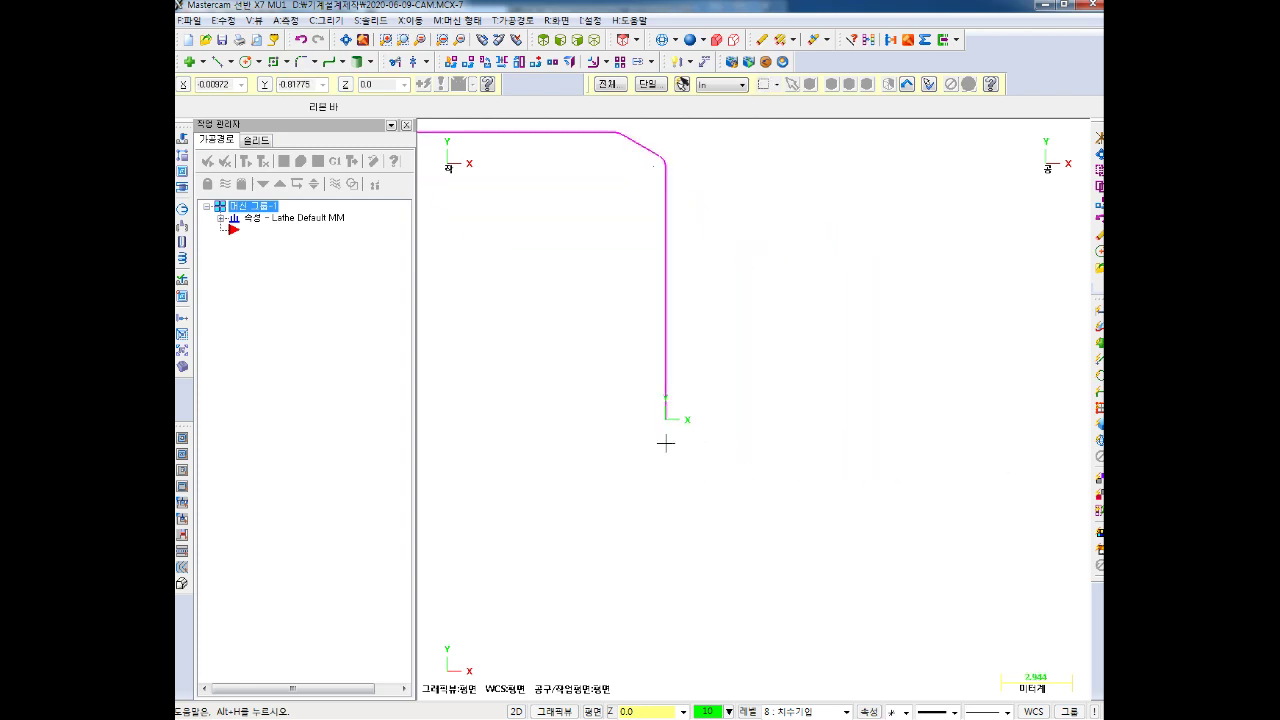
Draw a 2.0-long endpoint line straight down from the origin
{"action": "left_click", "coordinate": [218, 62]}
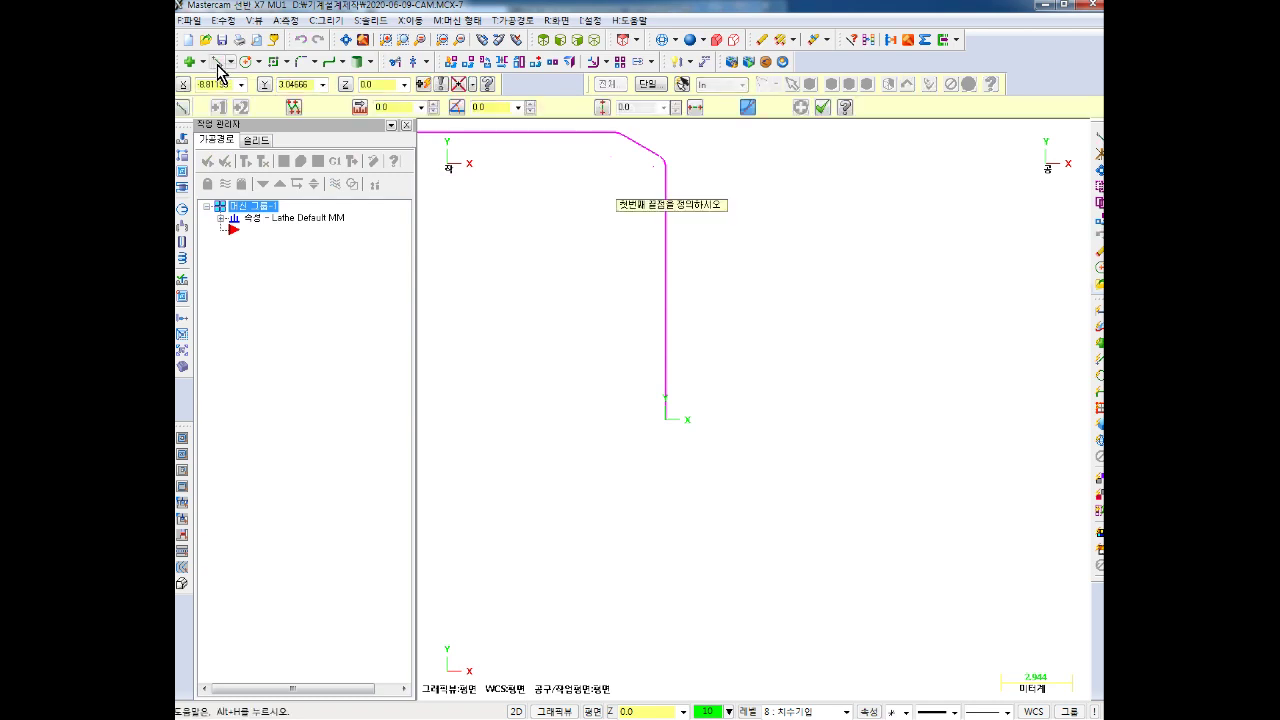
{"action": "left_click", "coordinate": [665, 419]}
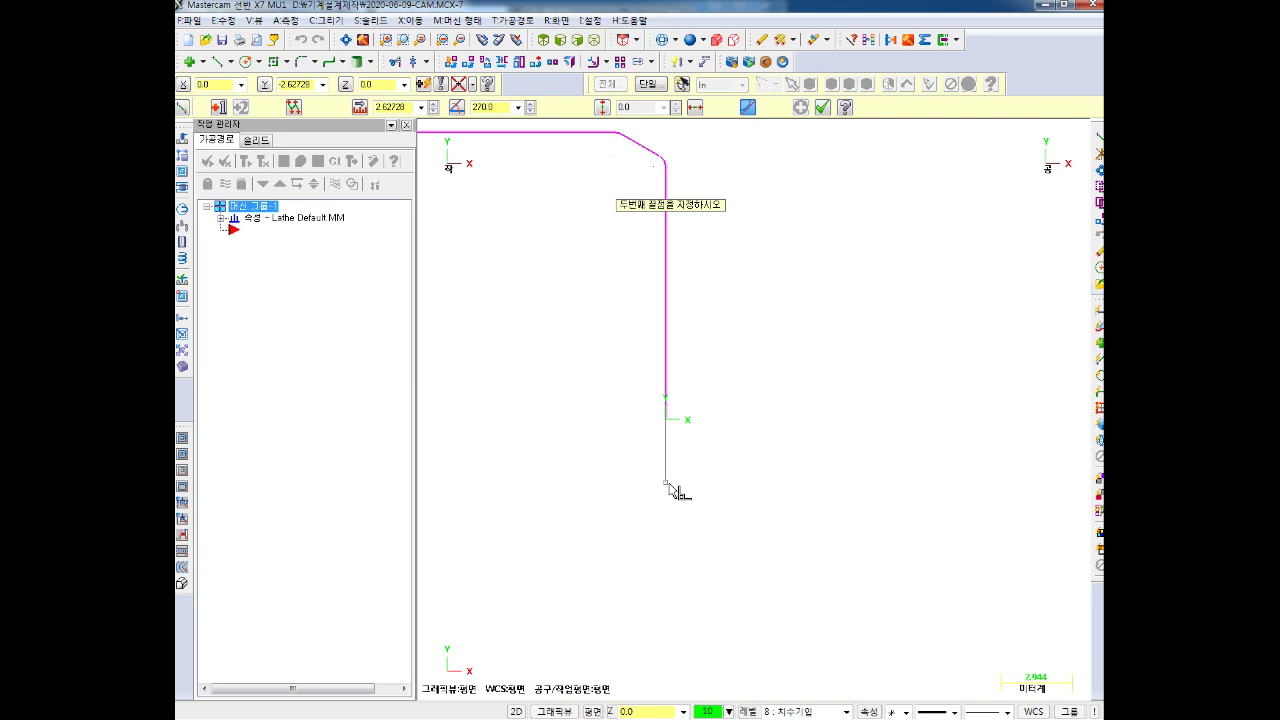
{"action": "key", "text": "space"}
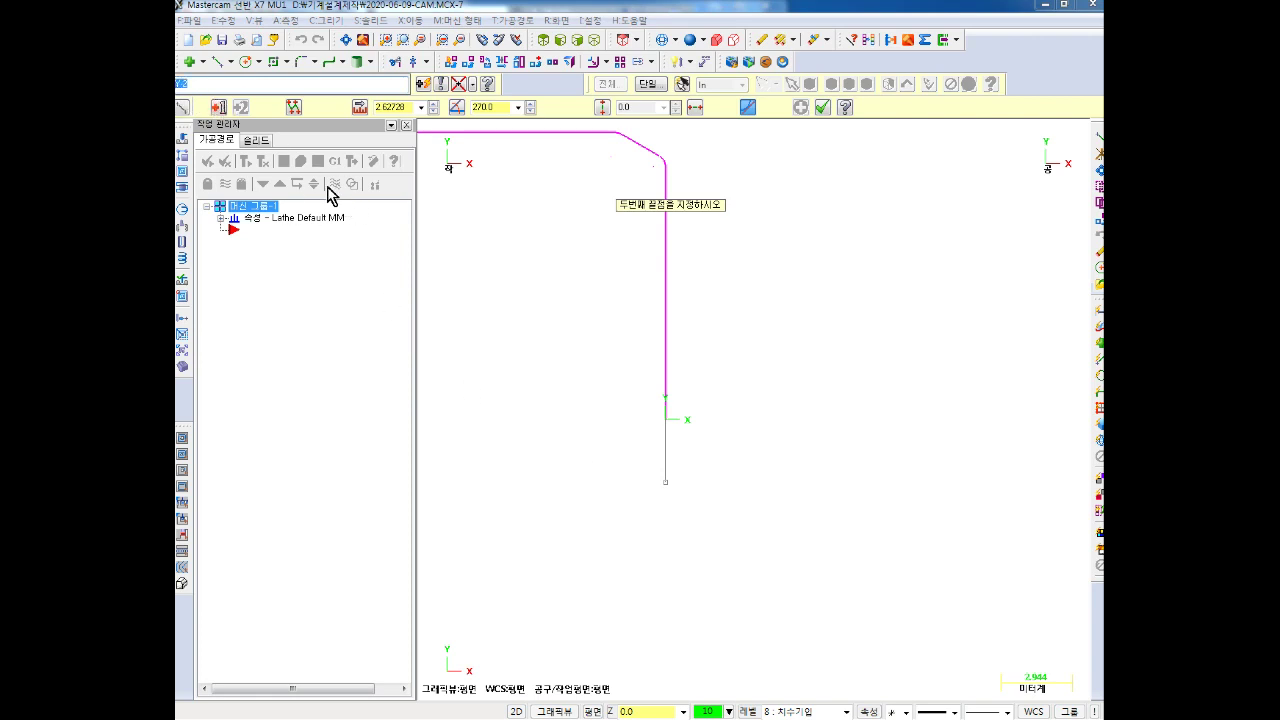
{"action": "type", "text": "2"}
{"action": "key", "text": "Return"}
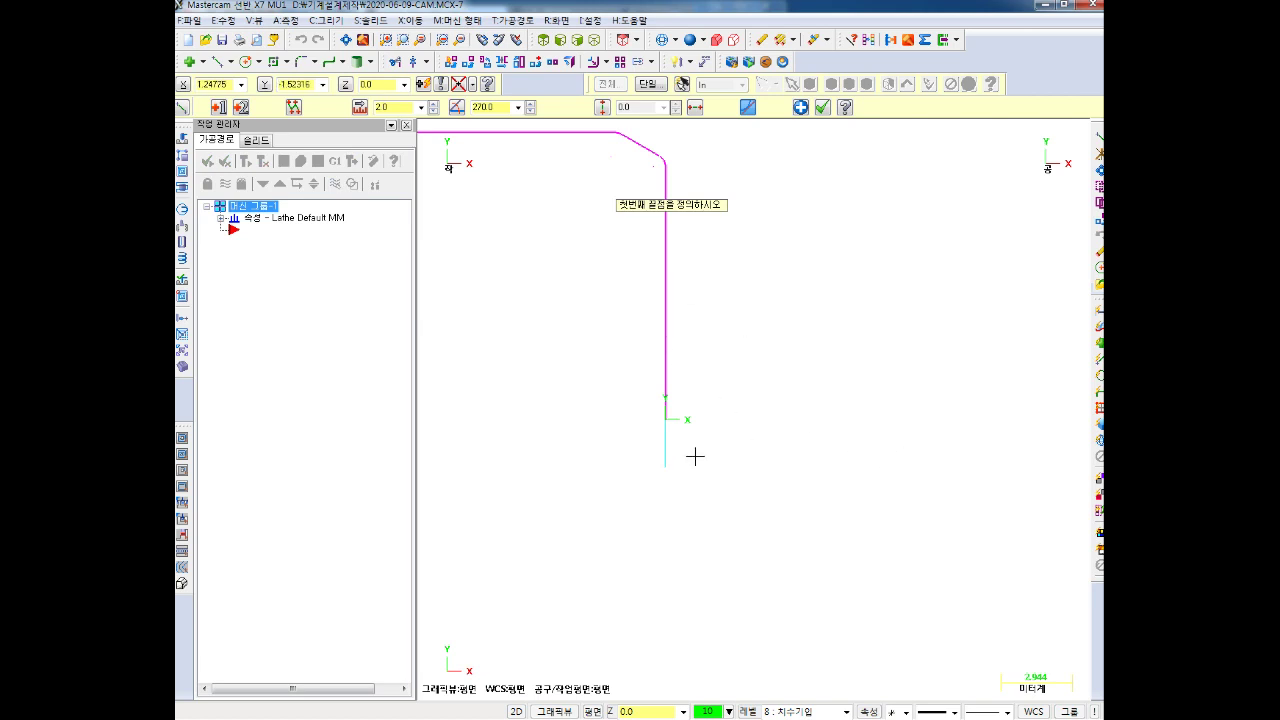
With Multi-line on, draw a horizontal line right from its bottom end to x3
{"action": "left_click", "coordinate": [293, 107]}
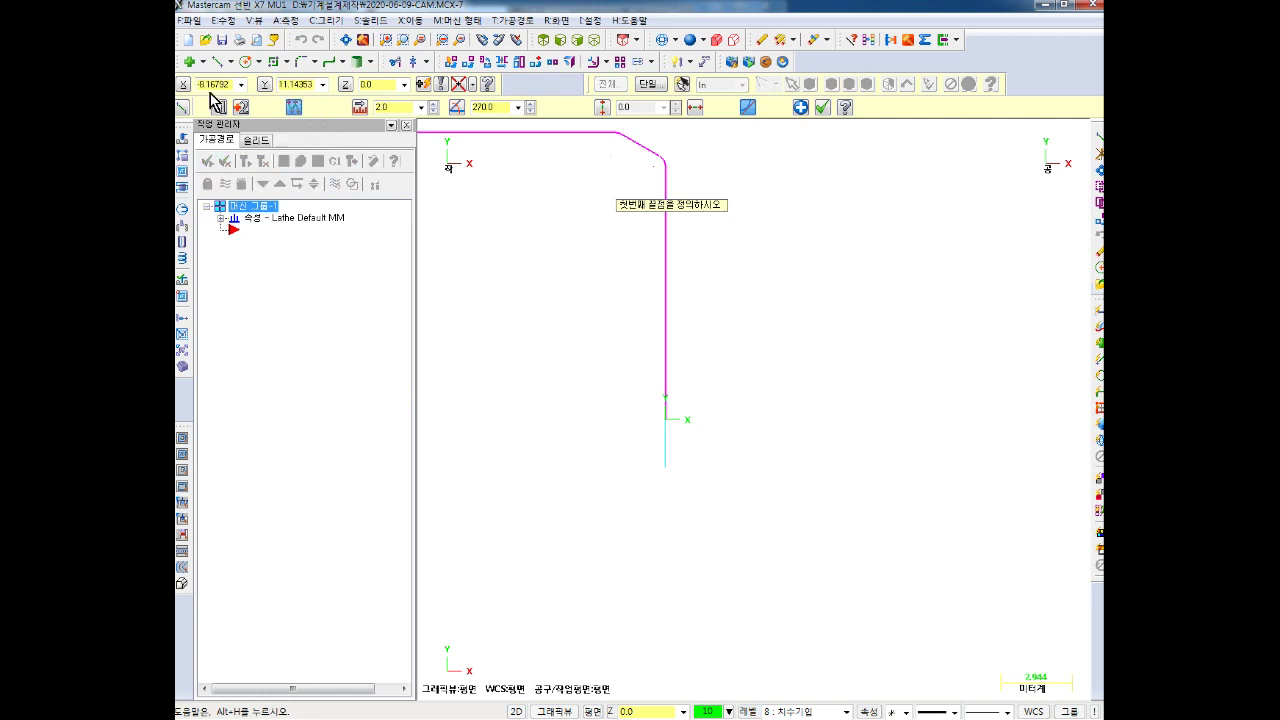
{"action": "left_click", "coordinate": [801, 107]}
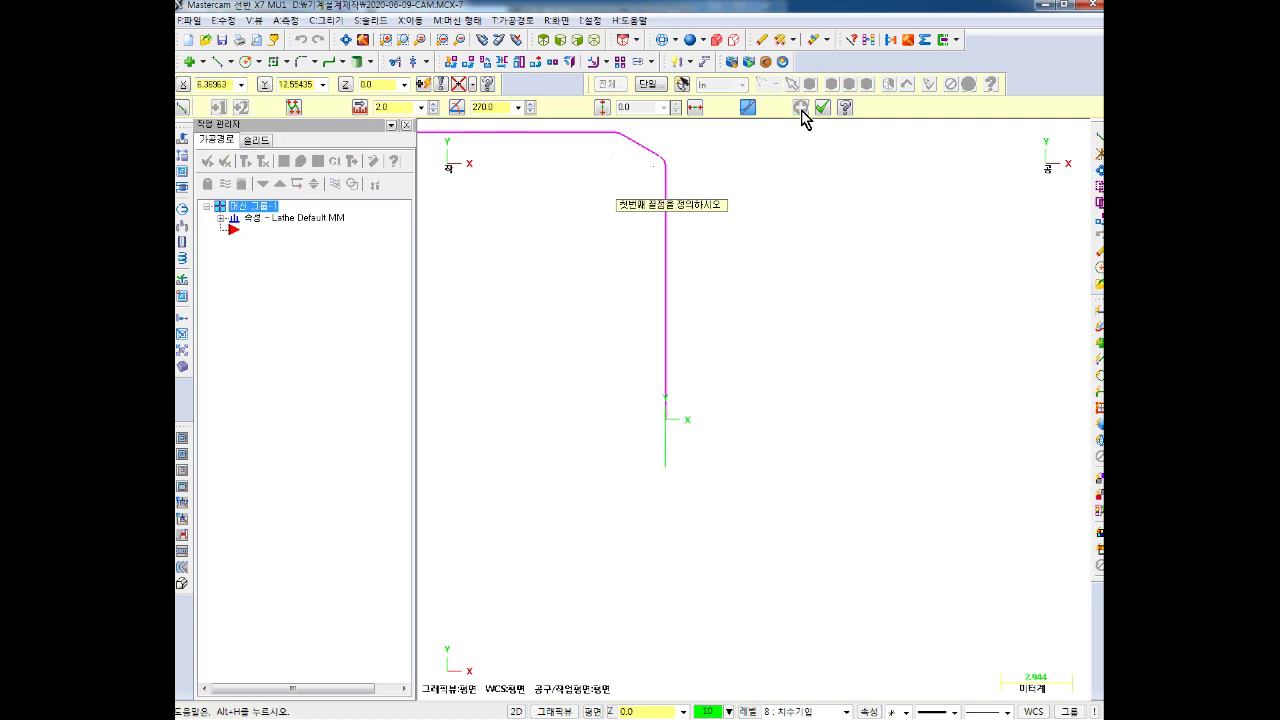
{"action": "left_click", "coordinate": [667, 468]}
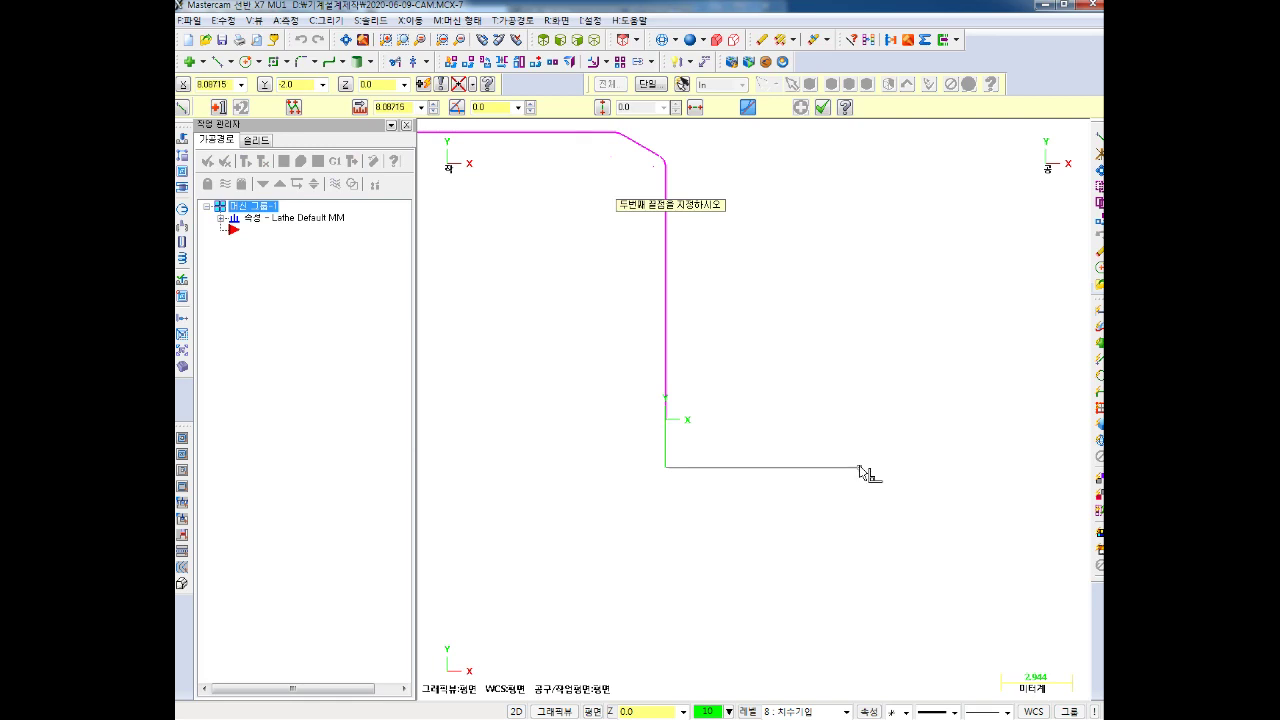
{"action": "type", "text": "x3"}
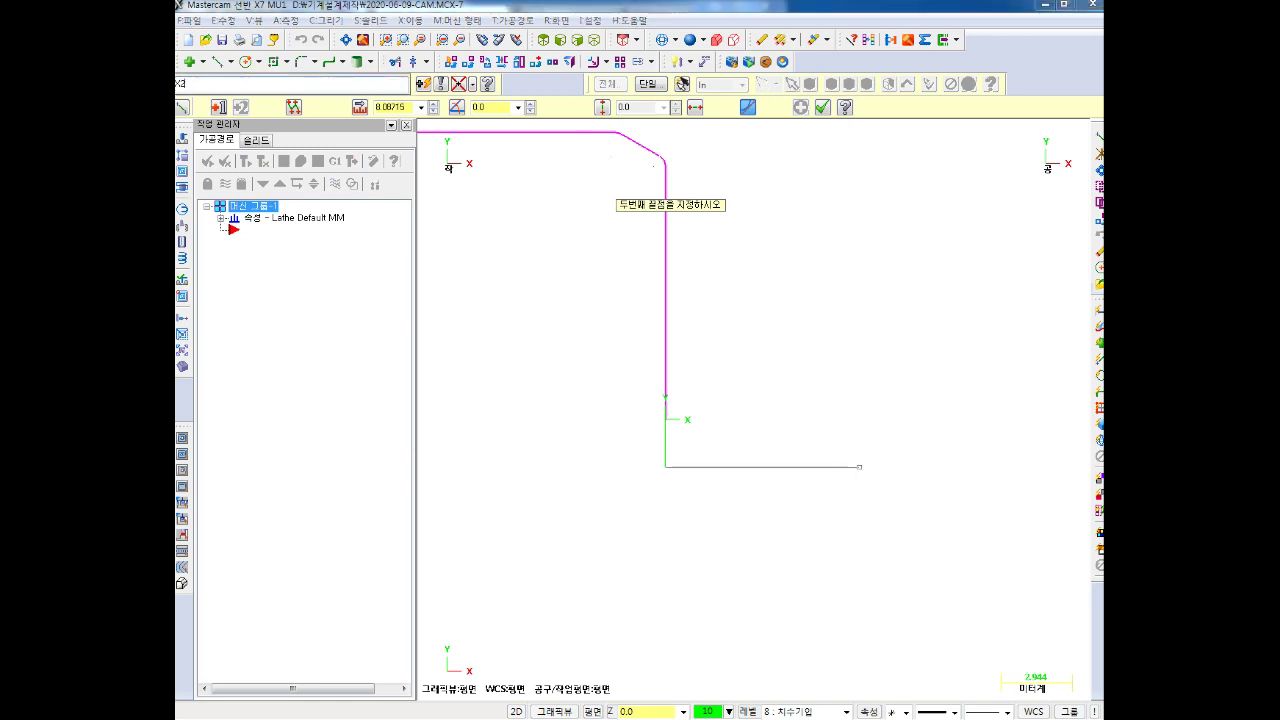
{"action": "key", "text": "Return"}
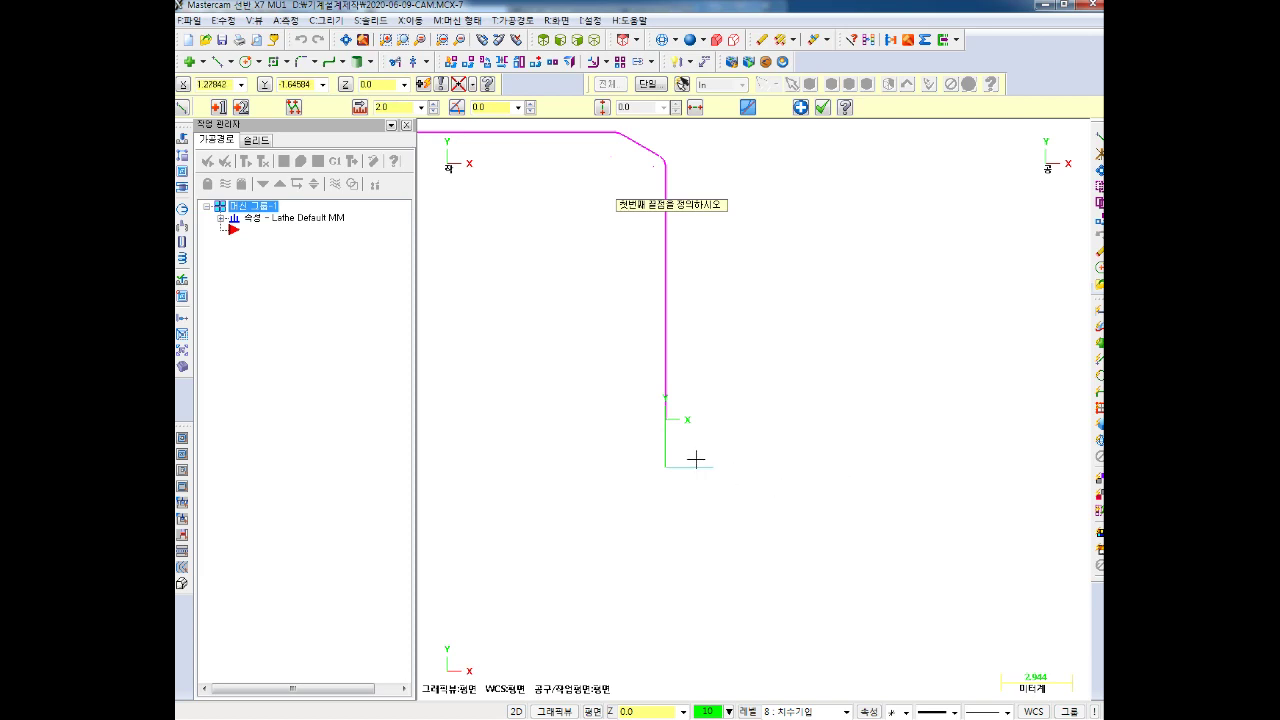
{"action": "key", "text": "Escape"}
{"action": "scroll", "coordinate": [680, 457], "scroll_direction": "up", "scroll_amount": 1}
{"action": "scroll", "coordinate": [683, 440], "scroll_direction": "up", "scroll_amount": 2}
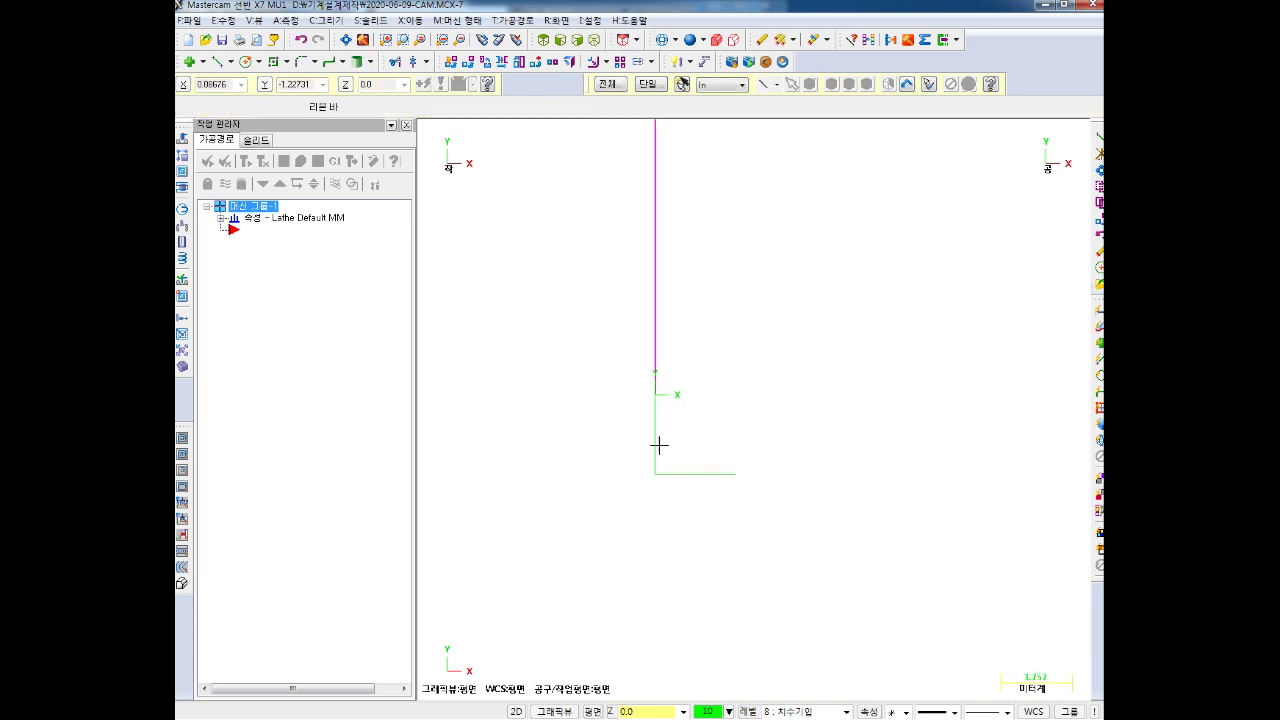
Delete the vertical and horizontal lines below the origin
{"action": "left_click", "coordinate": [657, 394]}
{"action": "key", "text": "Escape"}
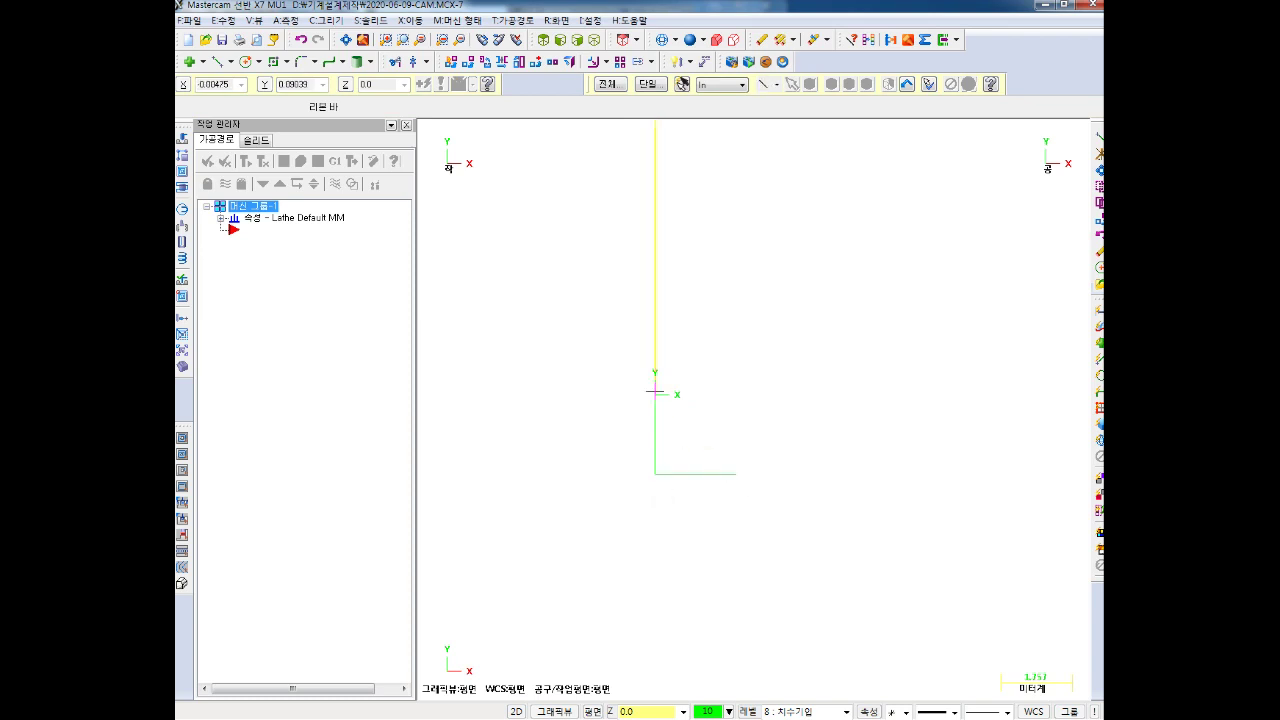
{"action": "scroll", "coordinate": [670, 413], "scroll_direction": "up", "scroll_amount": 2}
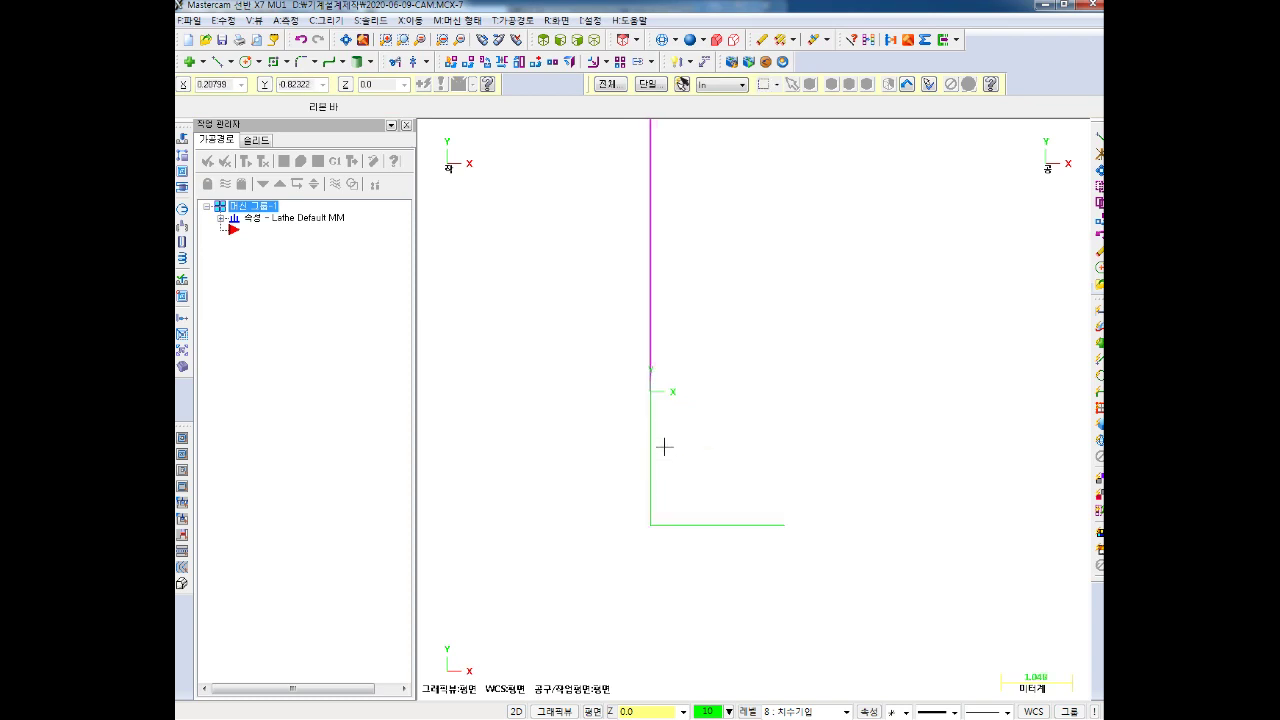
{"action": "left_click", "coordinate": [652, 452]}
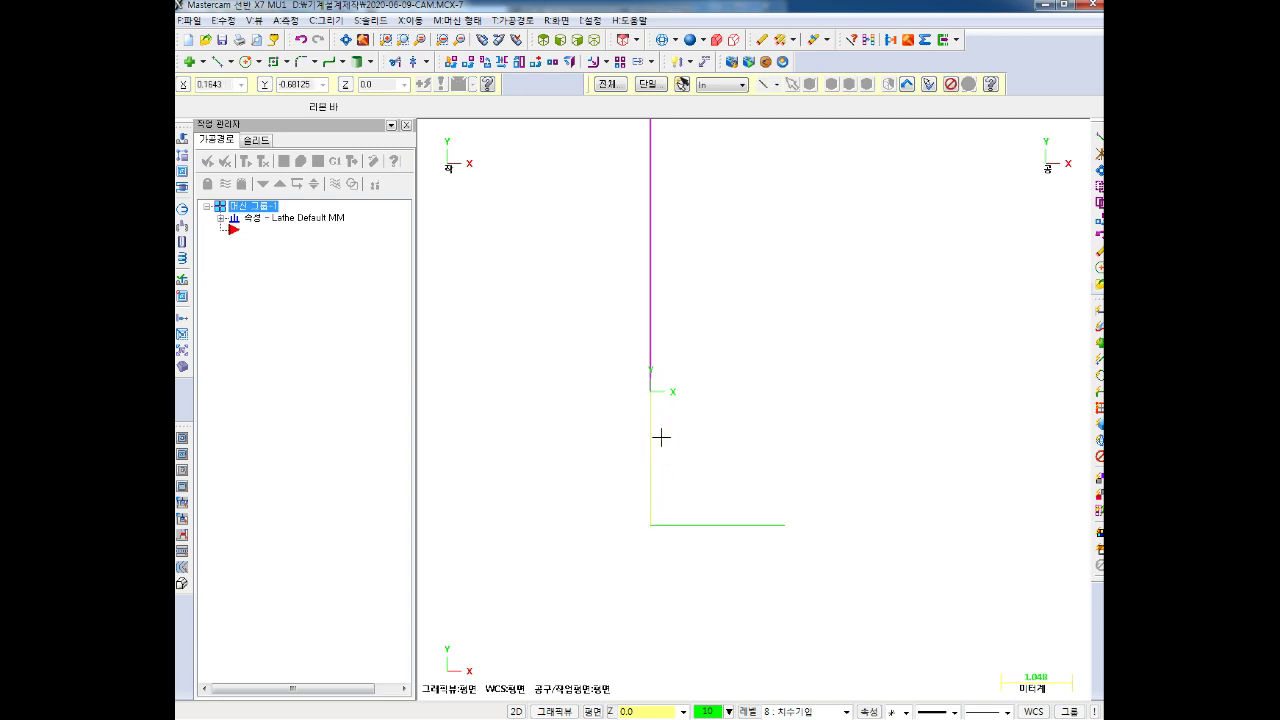
{"action": "key", "text": "Delete"}
{"action": "left_click", "coordinate": [714, 526]}
{"action": "key", "text": "Delete"}
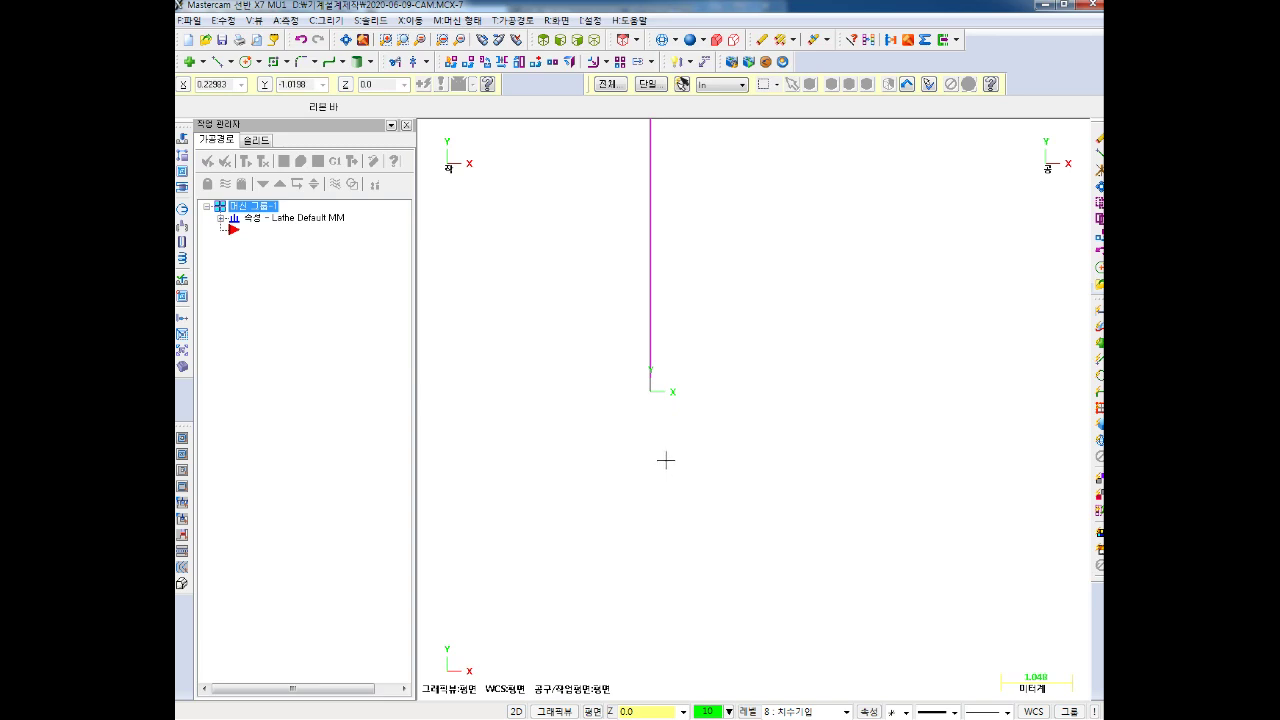
Redraw the L from the origin: a line down to Y-1, then across to X2
{"action": "left_click", "coordinate": [215, 61]}
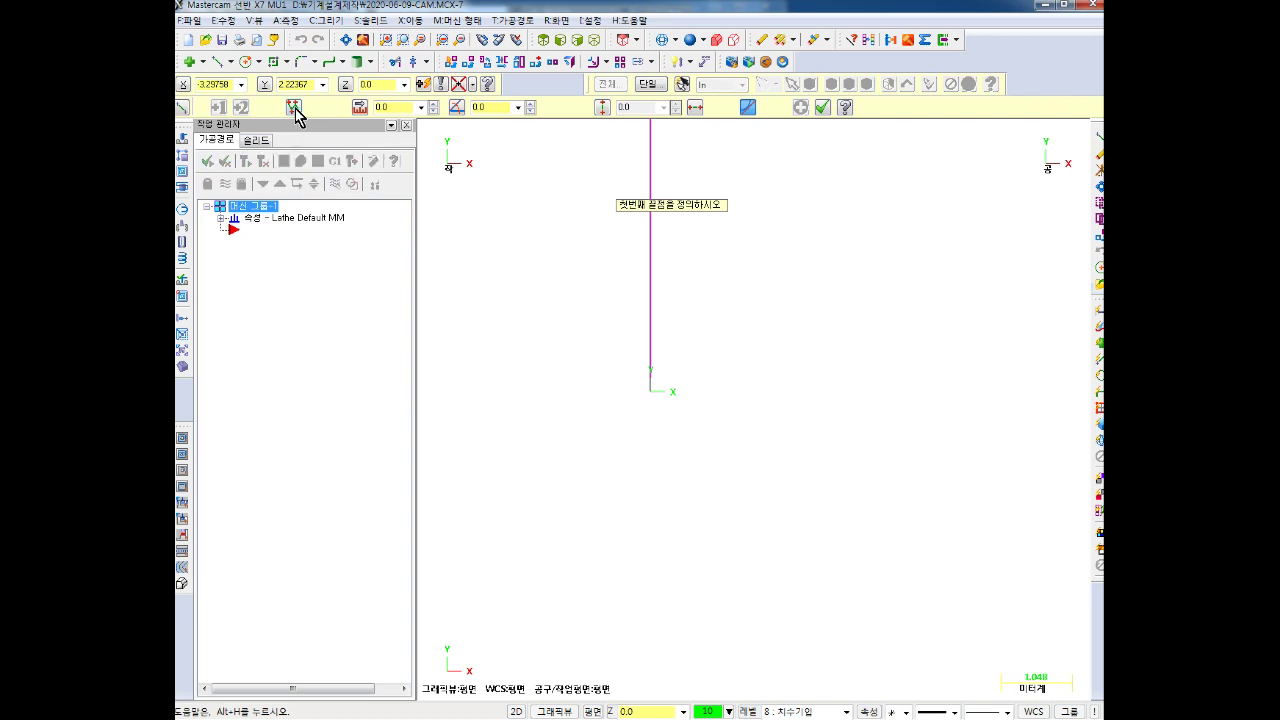
{"action": "left_click", "coordinate": [650, 392]}
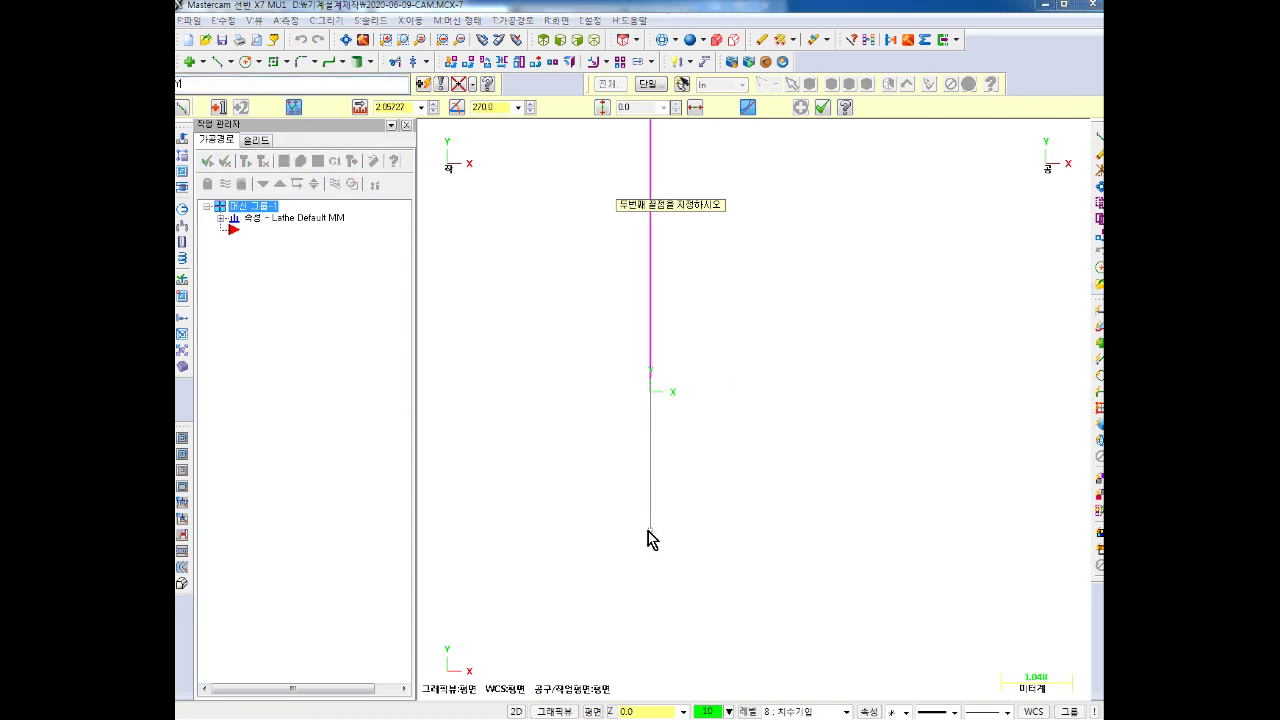
{"action": "type", "text": "y-1"}
{"action": "key", "text": "Return"}
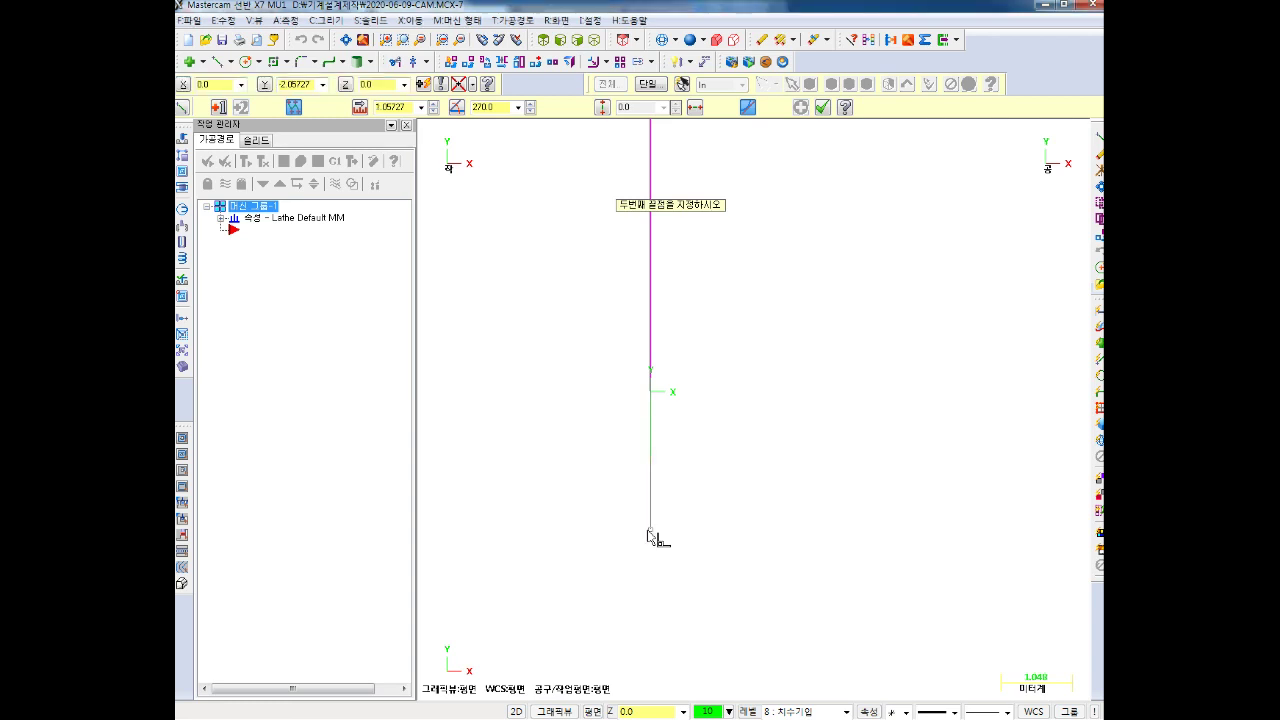
{"action": "type", "text": "x2"}
{"action": "key", "text": "Return"}
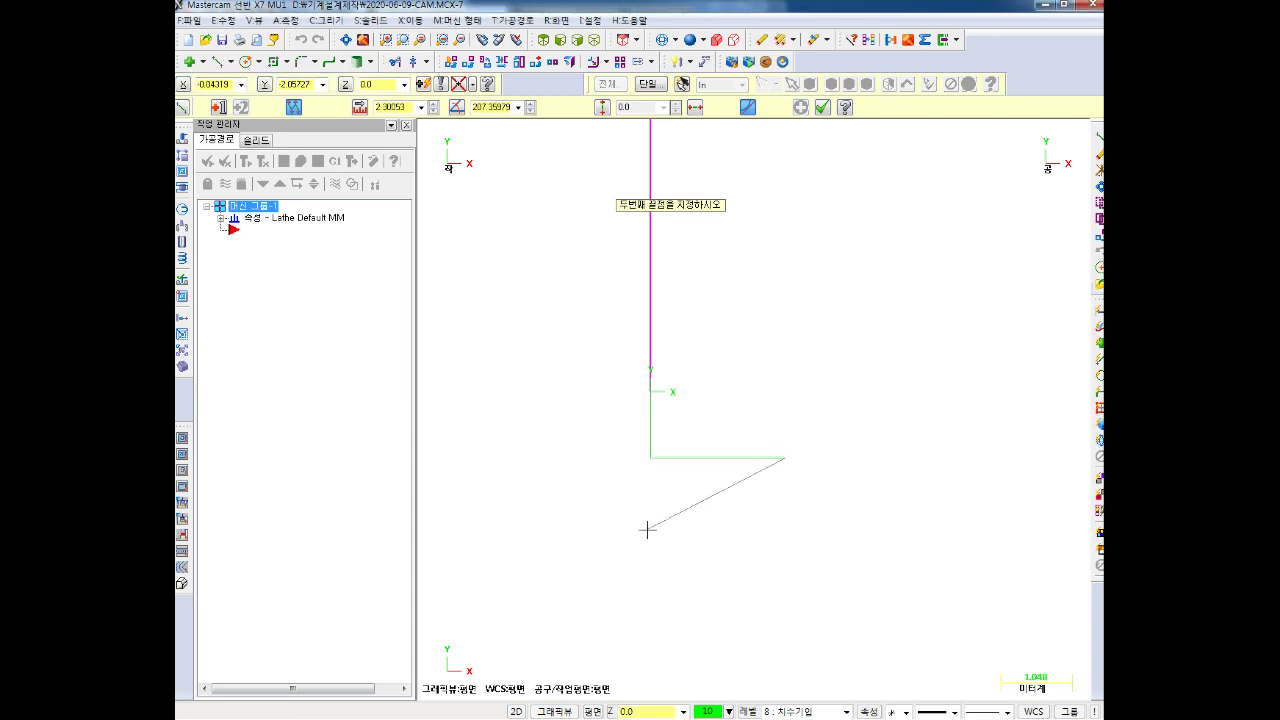
{"action": "key", "text": "Escape"}
{"action": "scroll", "coordinate": [723, 471], "scroll_direction": "down", "scroll_amount": 3}
{"action": "scroll", "coordinate": [709, 463], "scroll_direction": "up", "scroll_amount": 2}
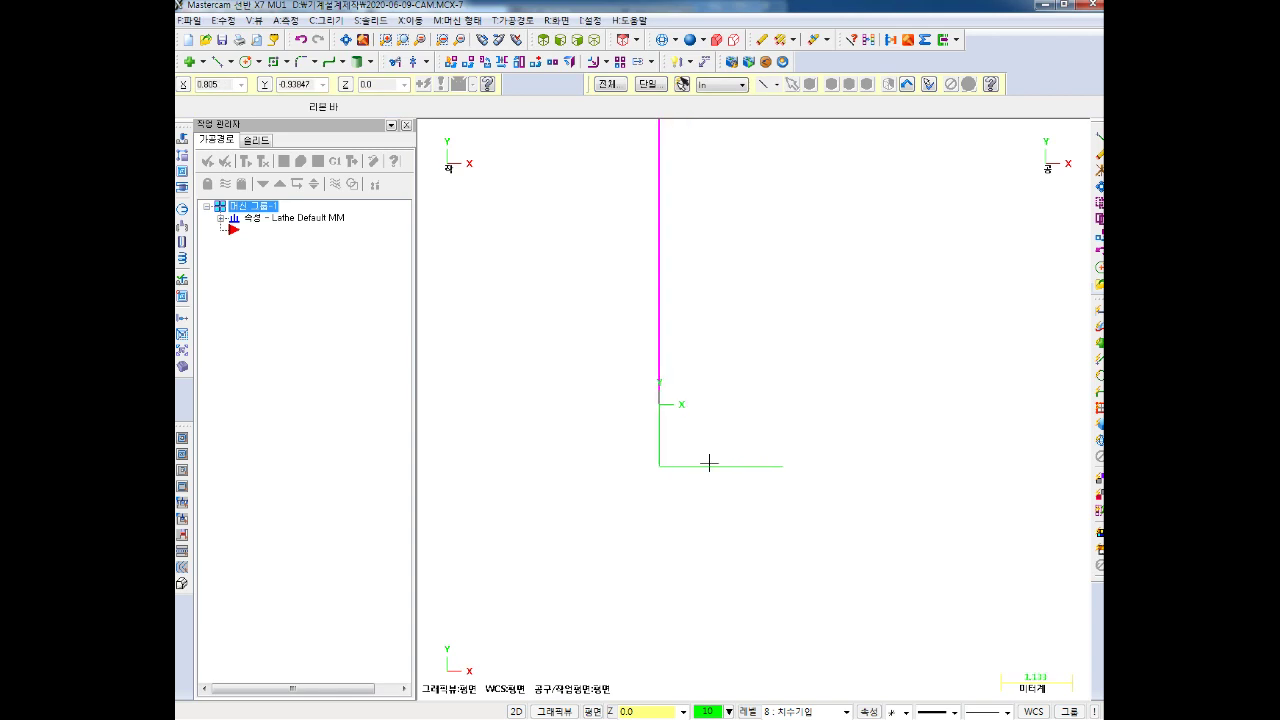
{"action": "scroll", "coordinate": [709, 463], "scroll_direction": "up", "scroll_amount": 1}
{"action": "left_click", "coordinate": [330, 22]}
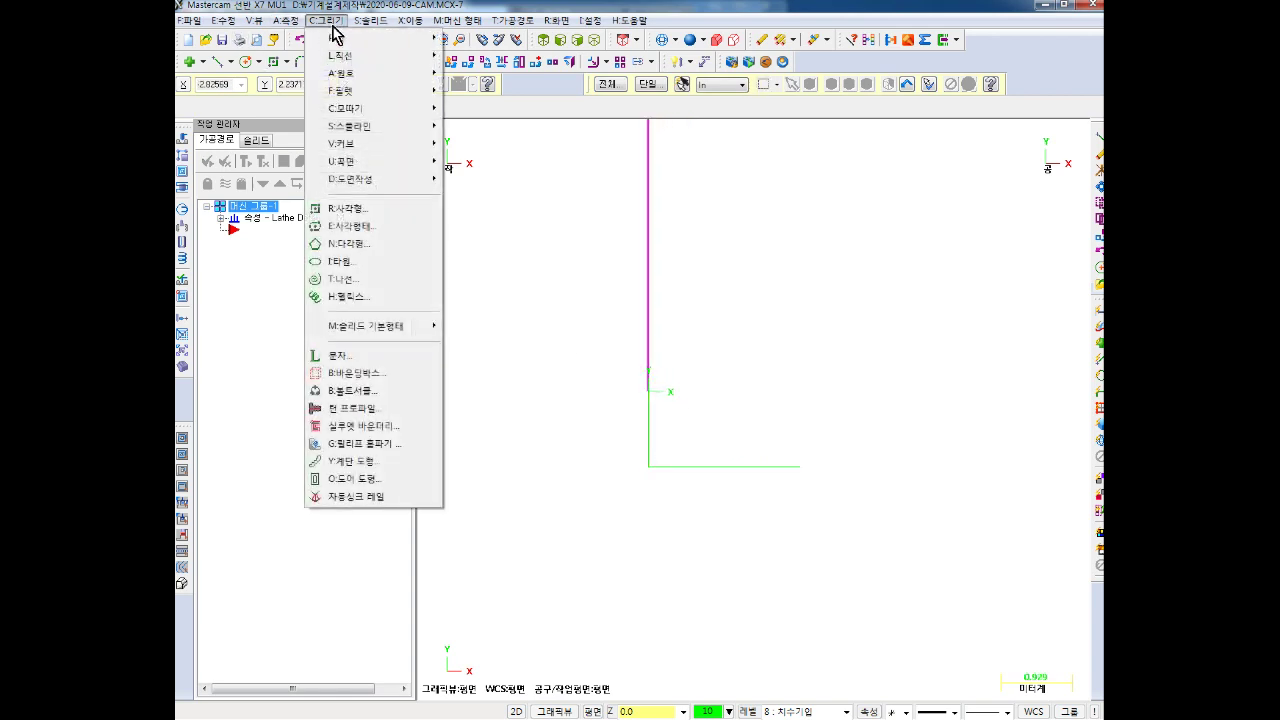
{"action": "mouse_move", "coordinate": [508, 197]}
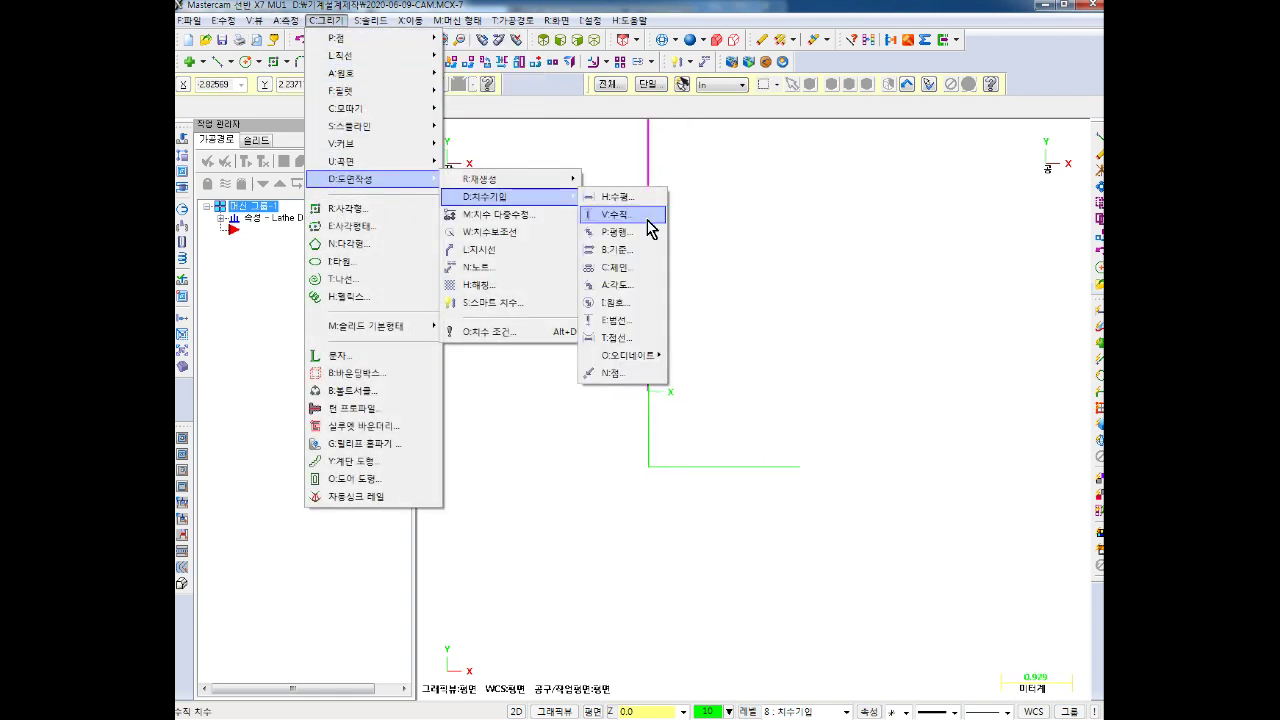
Dimension the vertical line below the origin, placing the 1.09 value beside it
{"action": "left_click", "coordinate": [624, 216]}
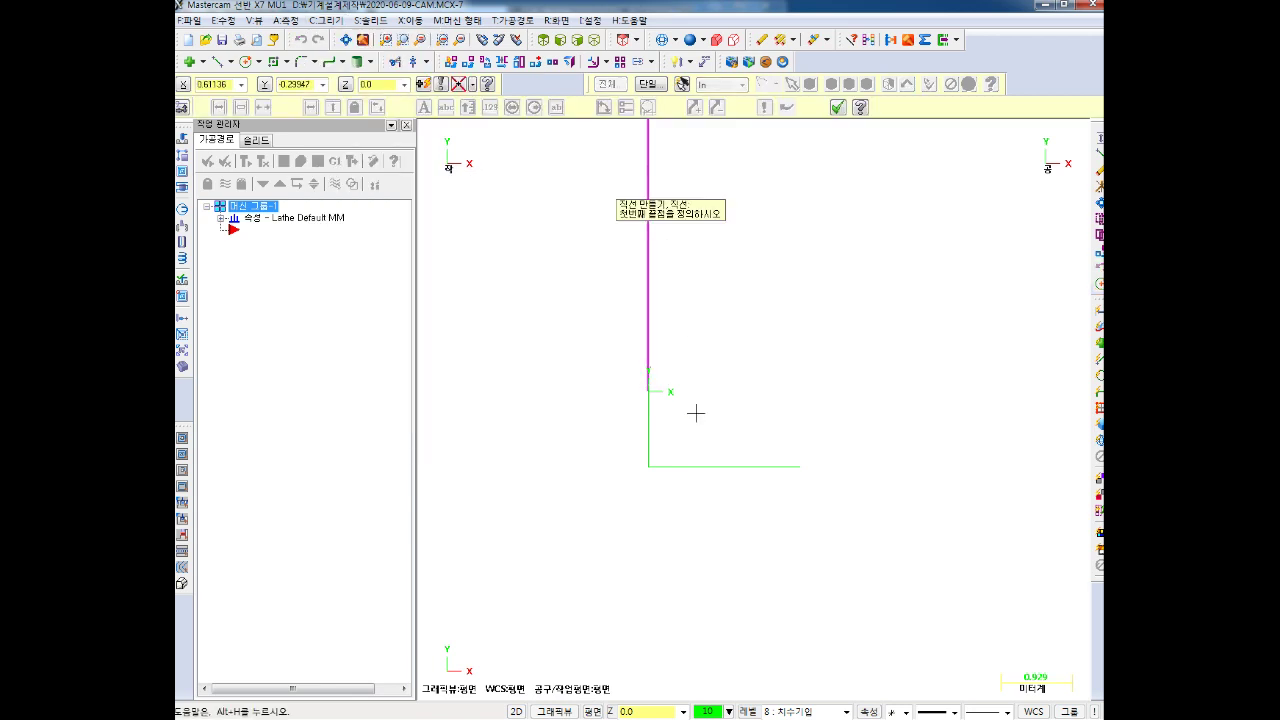
{"action": "left_click", "coordinate": [649, 391]}
{"action": "left_click", "coordinate": [650, 466]}
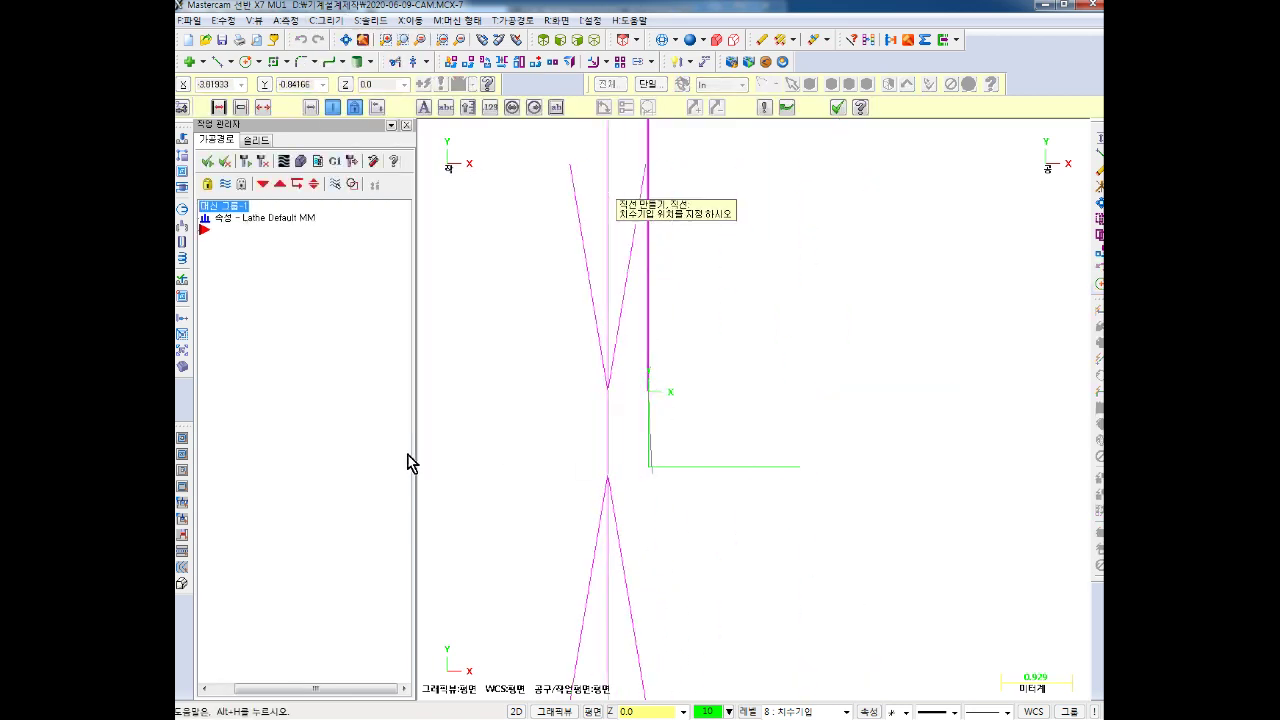
{"action": "scroll", "coordinate": [569, 491], "scroll_direction": "down", "scroll_amount": 2}
{"action": "scroll", "coordinate": [569, 491], "scroll_direction": "down", "scroll_amount": 1}
{"action": "scroll", "coordinate": [503, 494], "scroll_direction": "down", "scroll_amount": 1}
{"action": "left_click", "coordinate": [495, 493]}
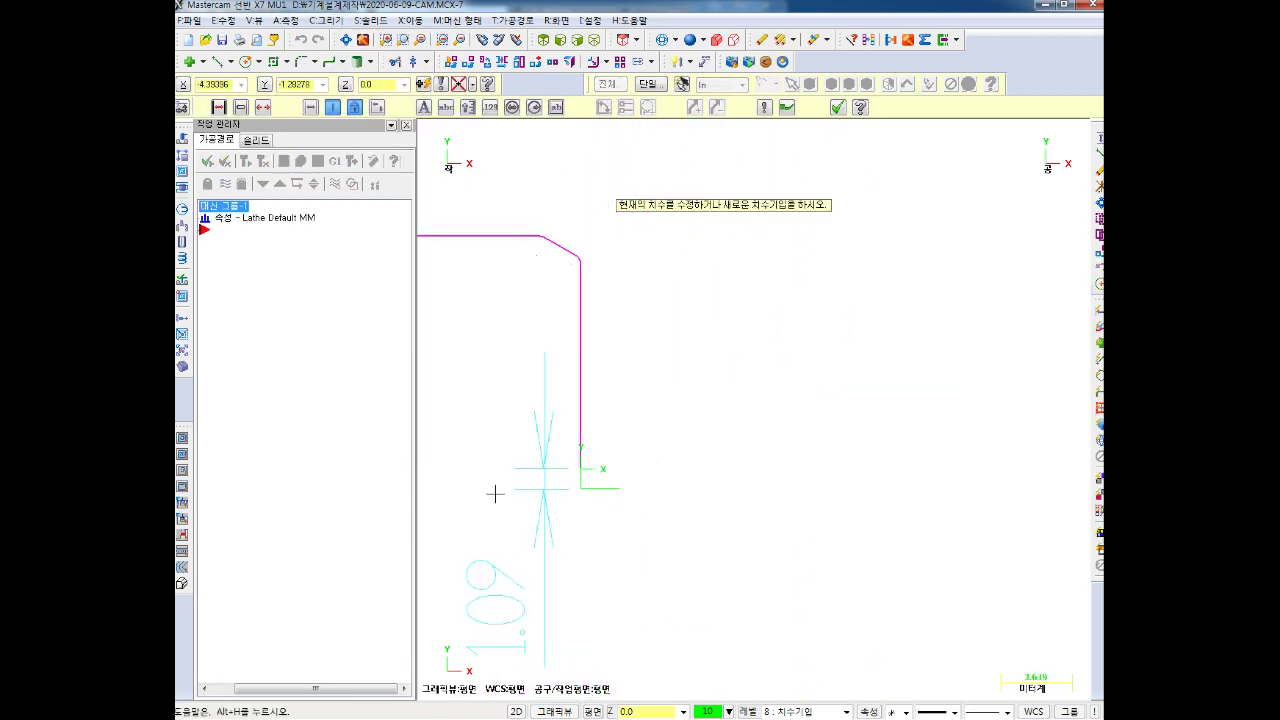
{"action": "scroll", "coordinate": [563, 494], "scroll_direction": "up", "scroll_amount": 1}
{"action": "scroll", "coordinate": [571, 500], "scroll_direction": "down", "scroll_amount": 1}
{"action": "scroll", "coordinate": [580, 506], "scroll_direction": "up", "scroll_amount": 2}
{"action": "scroll", "coordinate": [582, 505], "scroll_direction": "up", "scroll_amount": 2}
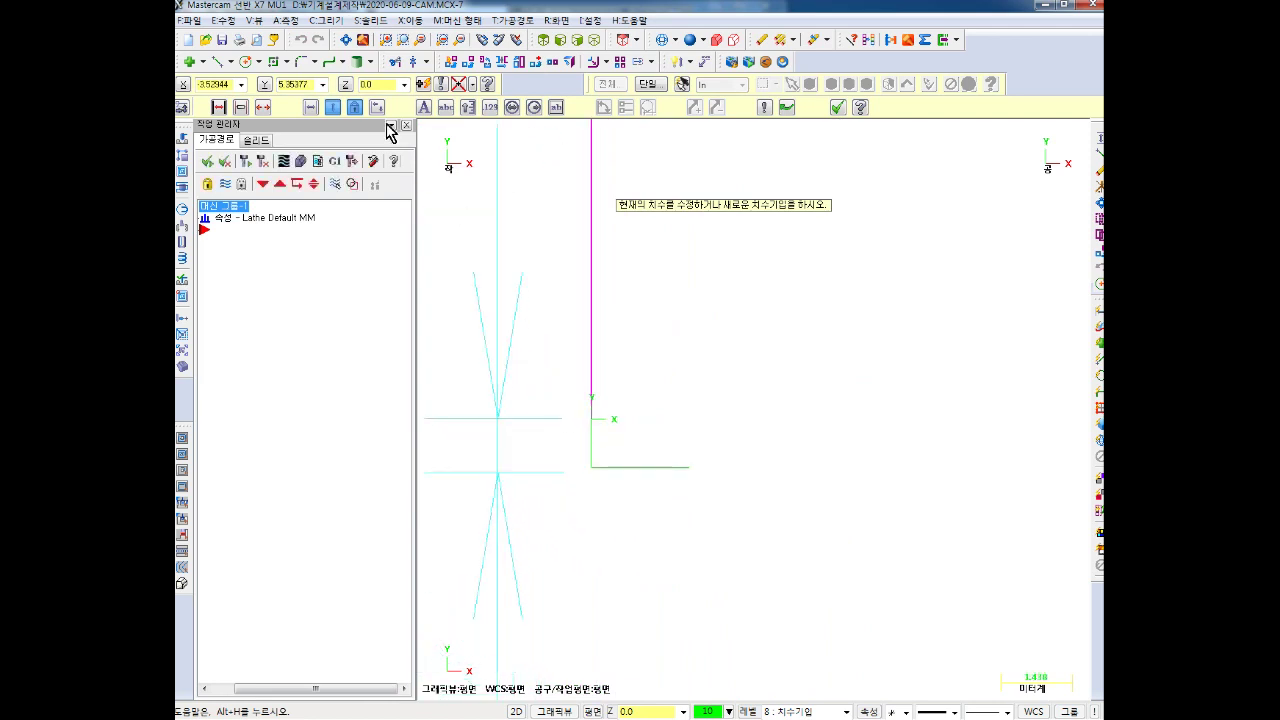
Start another dimension between the L's lower corner and its right end
{"action": "left_click", "coordinate": [338, 21]}
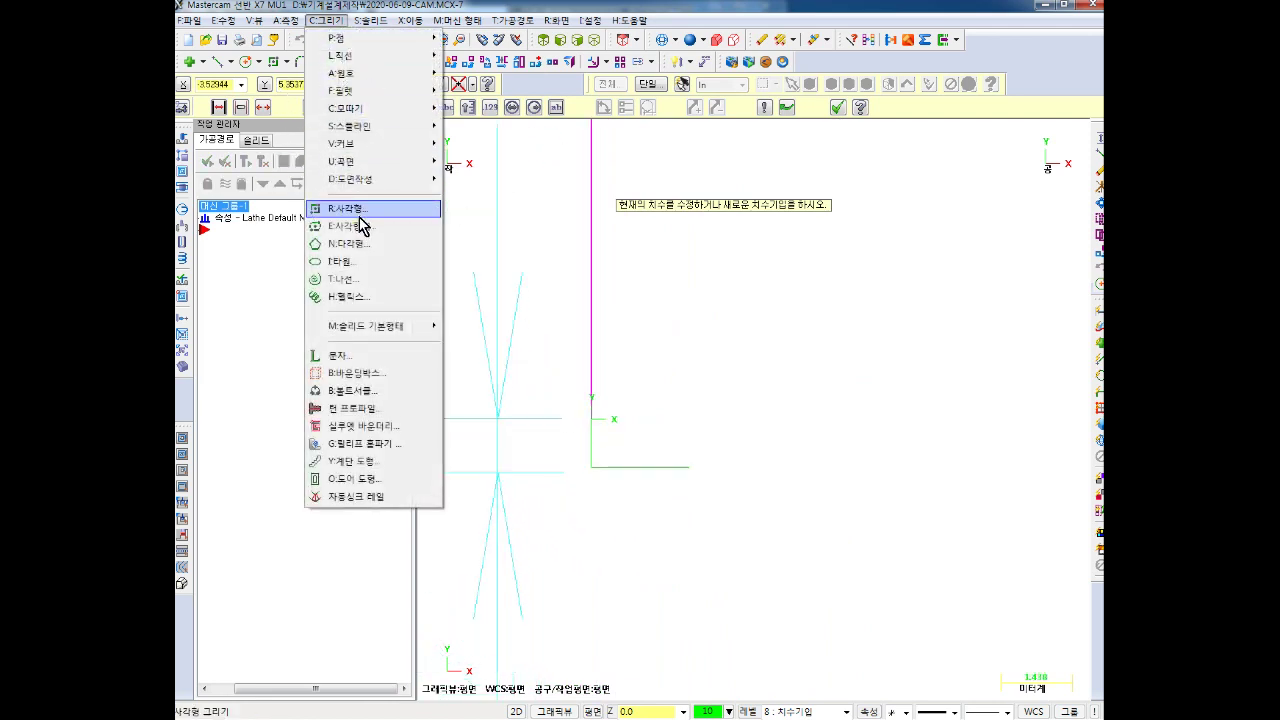
{"action": "mouse_move", "coordinate": [509, 196]}
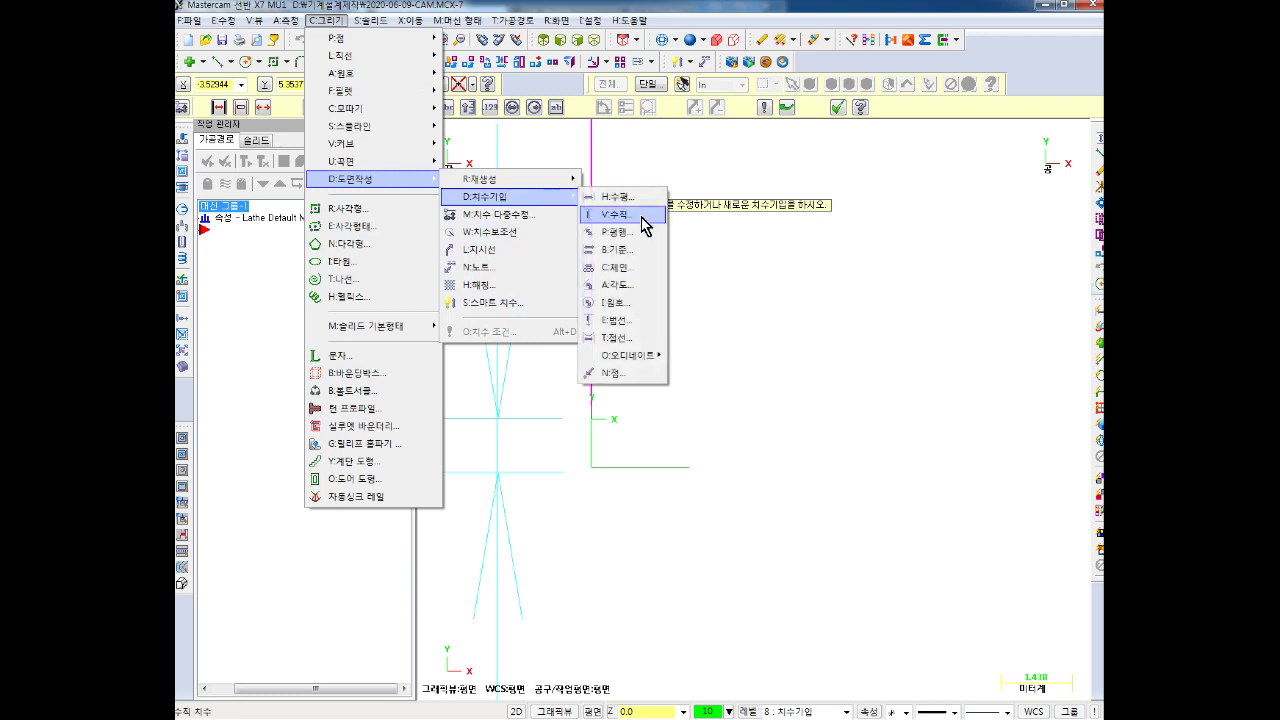
{"action": "left_click", "coordinate": [643, 199]}
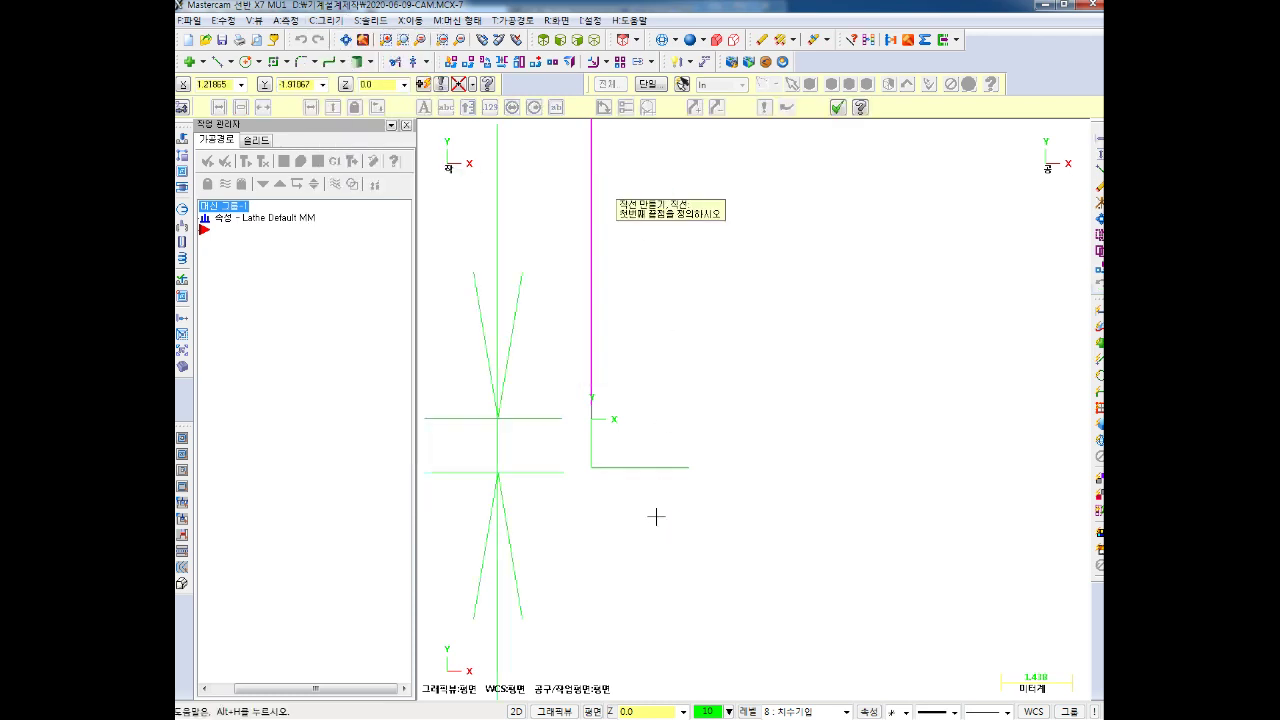
{"action": "left_click", "coordinate": [595, 472]}
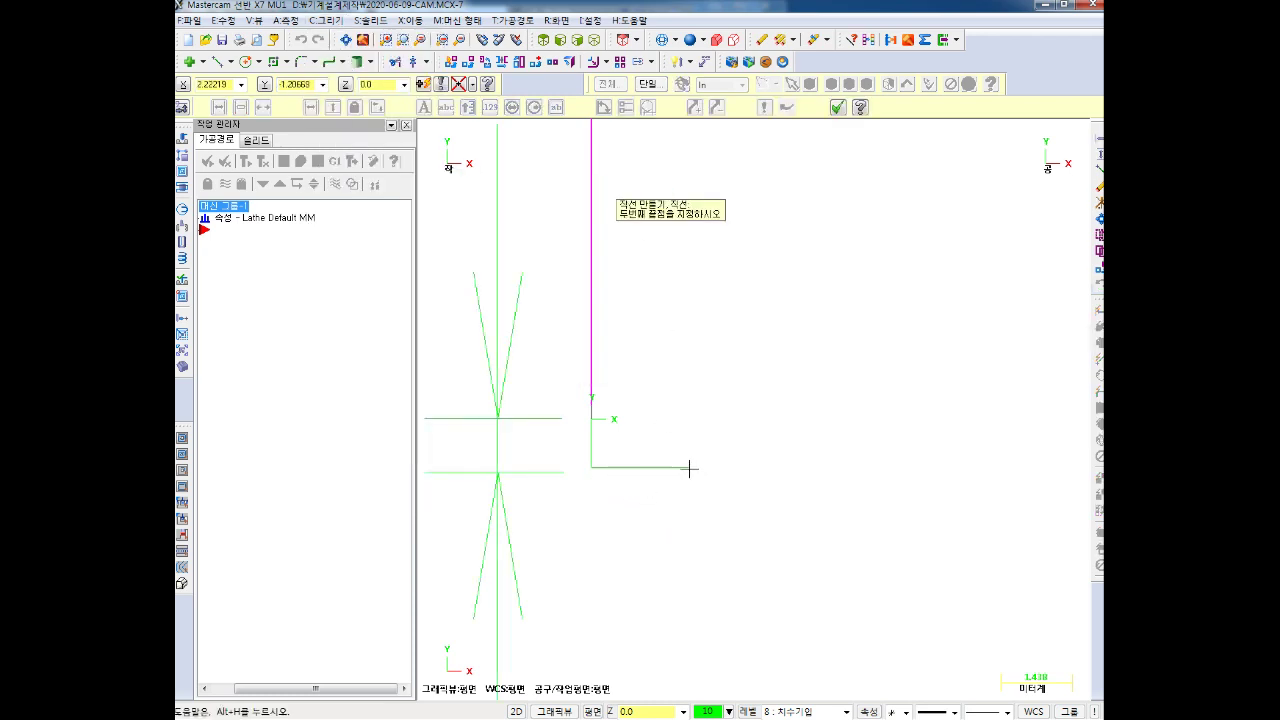
{"action": "left_click", "coordinate": [688, 467]}
{"action": "scroll", "coordinate": [690, 540], "scroll_direction": "down", "scroll_amount": 2}
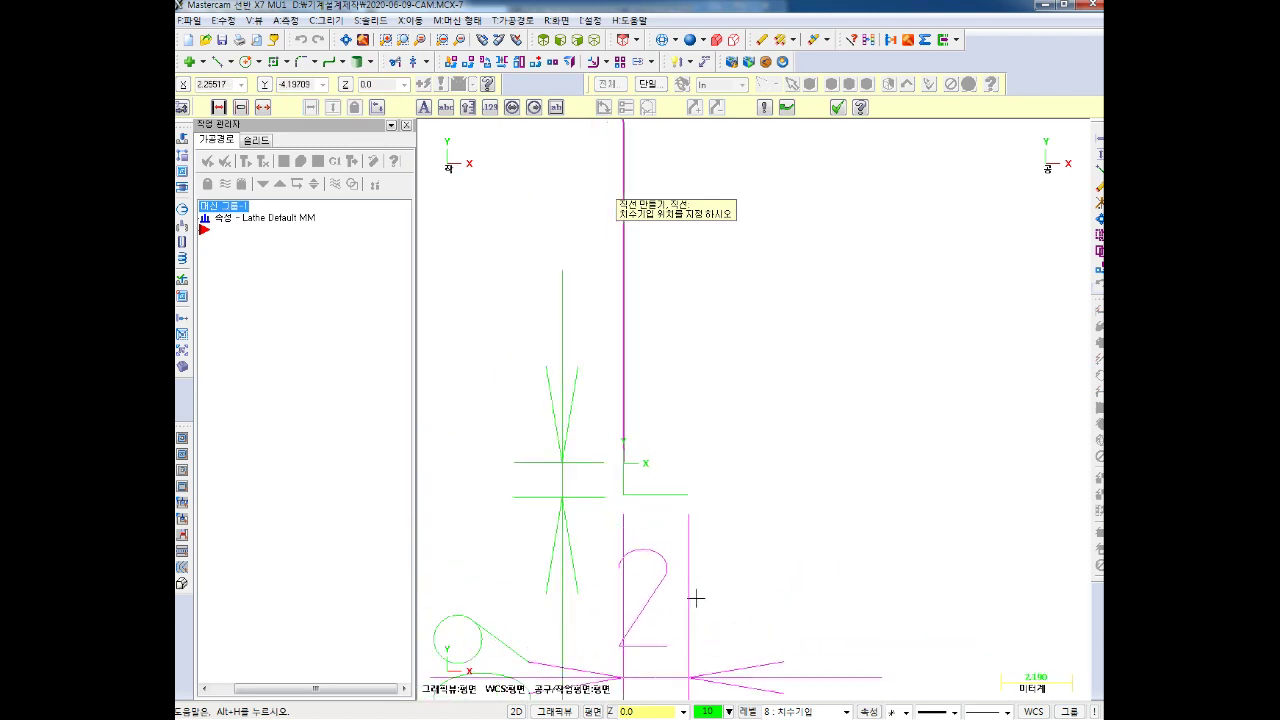
{"action": "scroll", "coordinate": [686, 600], "scroll_direction": "down", "scroll_amount": 1}
{"action": "scroll", "coordinate": [629, 650], "scroll_direction": "down", "scroll_amount": 1}
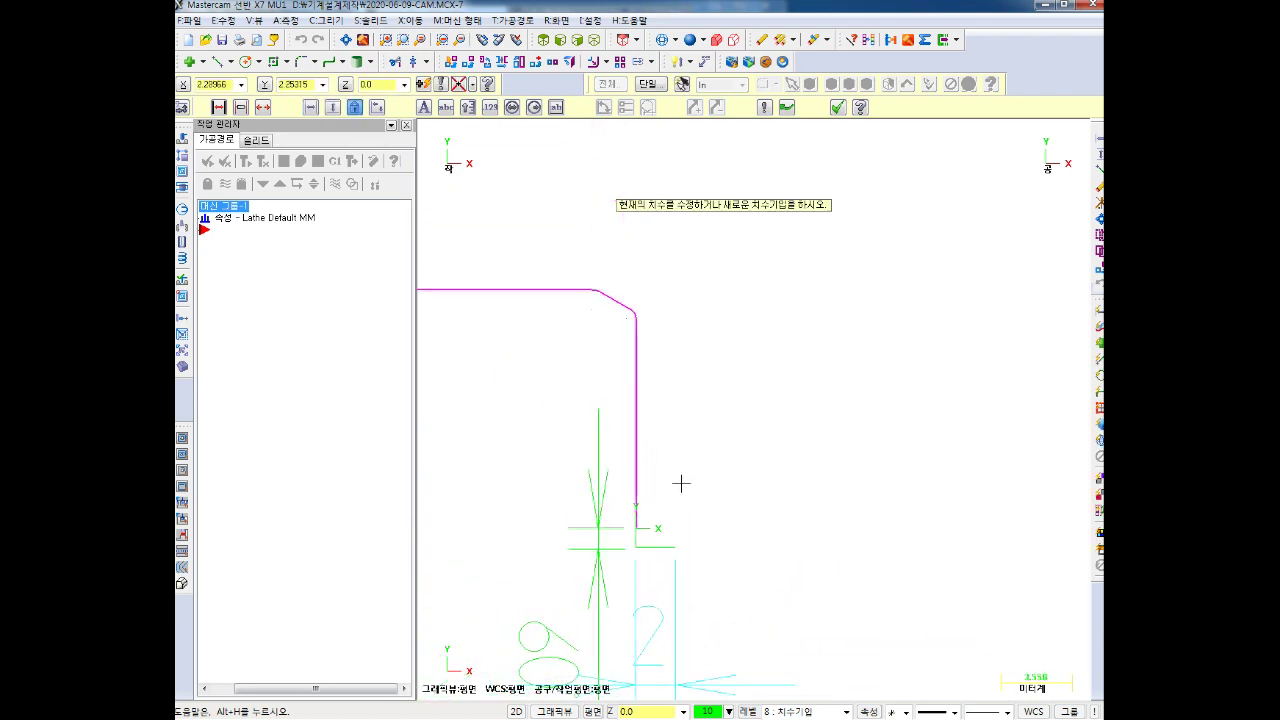
{"action": "scroll", "coordinate": [662, 512], "scroll_direction": "down", "scroll_amount": 1}
Cancel the dimensioning and pan the view right and down
{"action": "key", "text": "Escape"}
{"action": "middle_click_drag", "start_coordinate": [662, 512], "coordinate": [726, 471]}
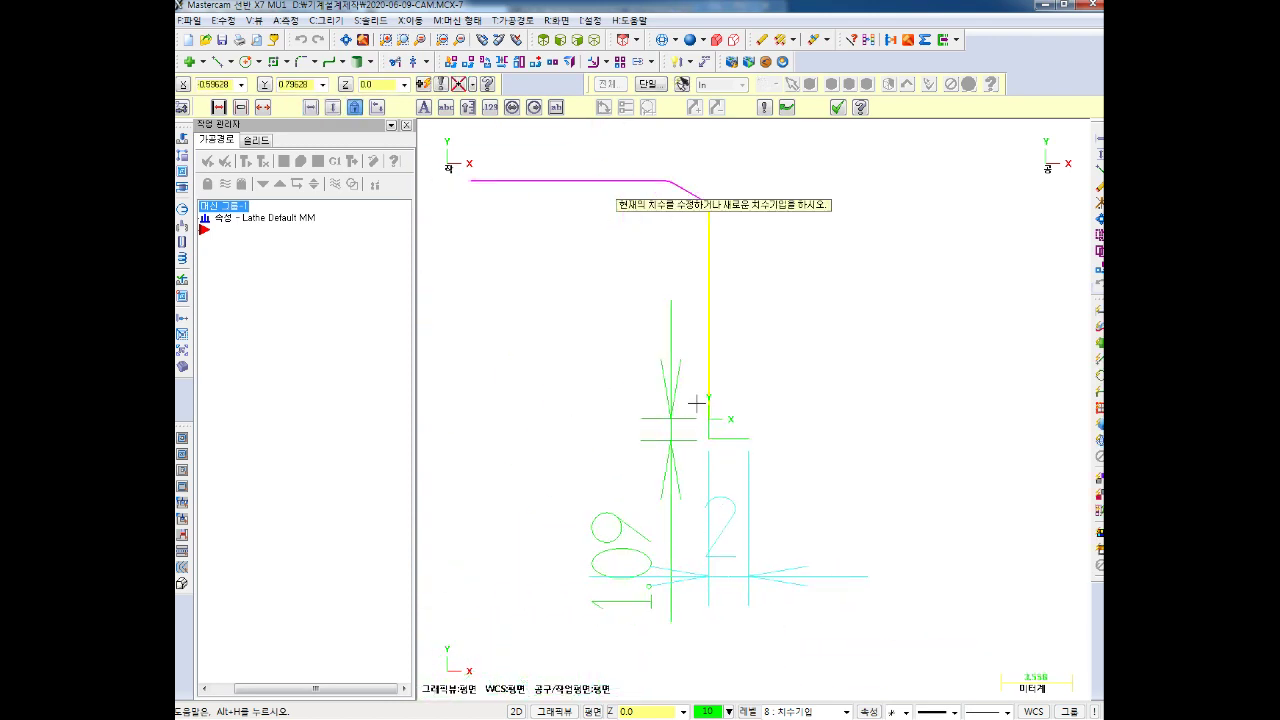
{"action": "key", "text": "Escape"}
{"action": "key", "text": "Escape"}
{"action": "scroll", "coordinate": [561, 385], "scroll_direction": "down", "scroll_amount": 1}
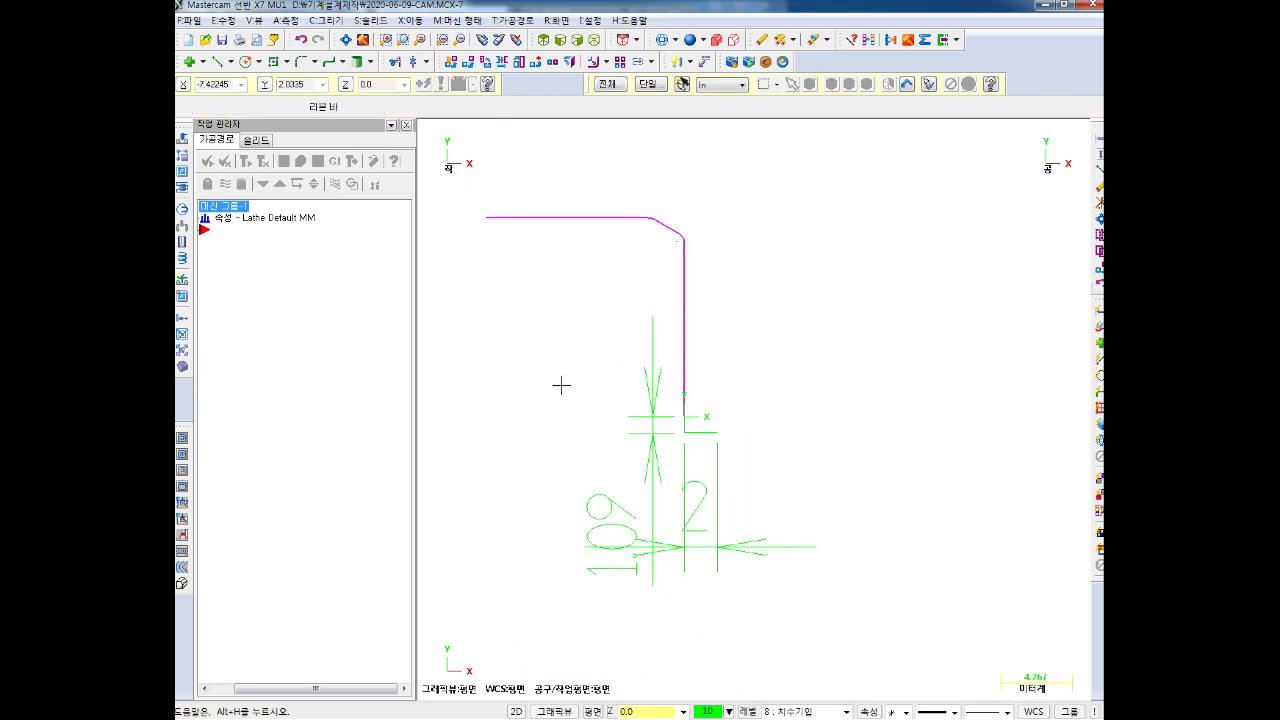
{"action": "key", "text": "Right"}
{"action": "key", "text": "Down"}
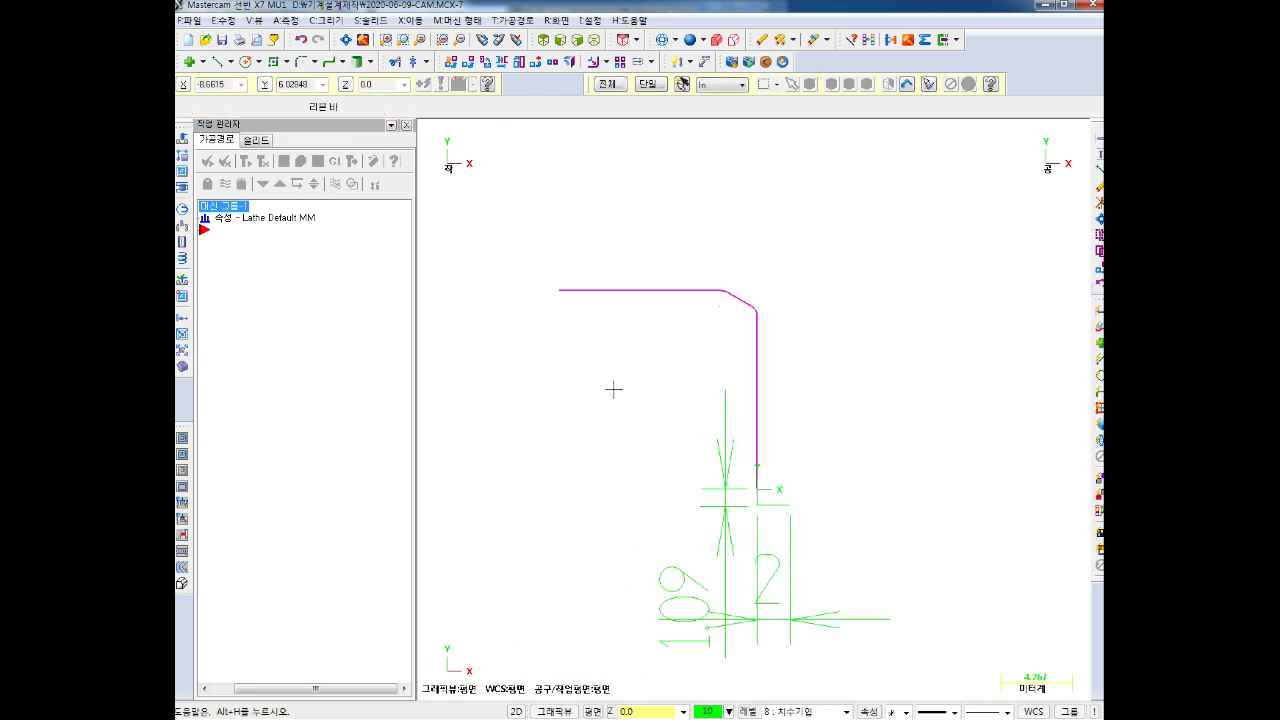
{"action": "key", "text": "Right"}
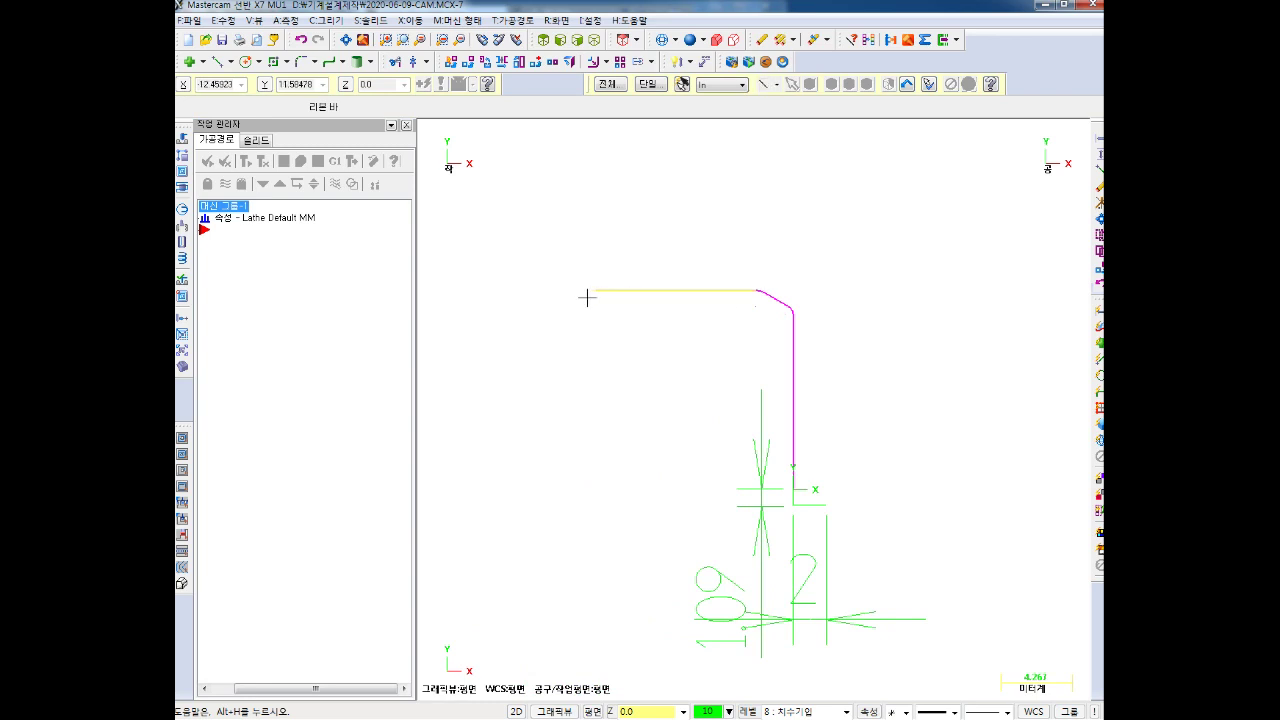
{"action": "scroll", "coordinate": [587, 297], "scroll_direction": "down", "scroll_amount": 1}
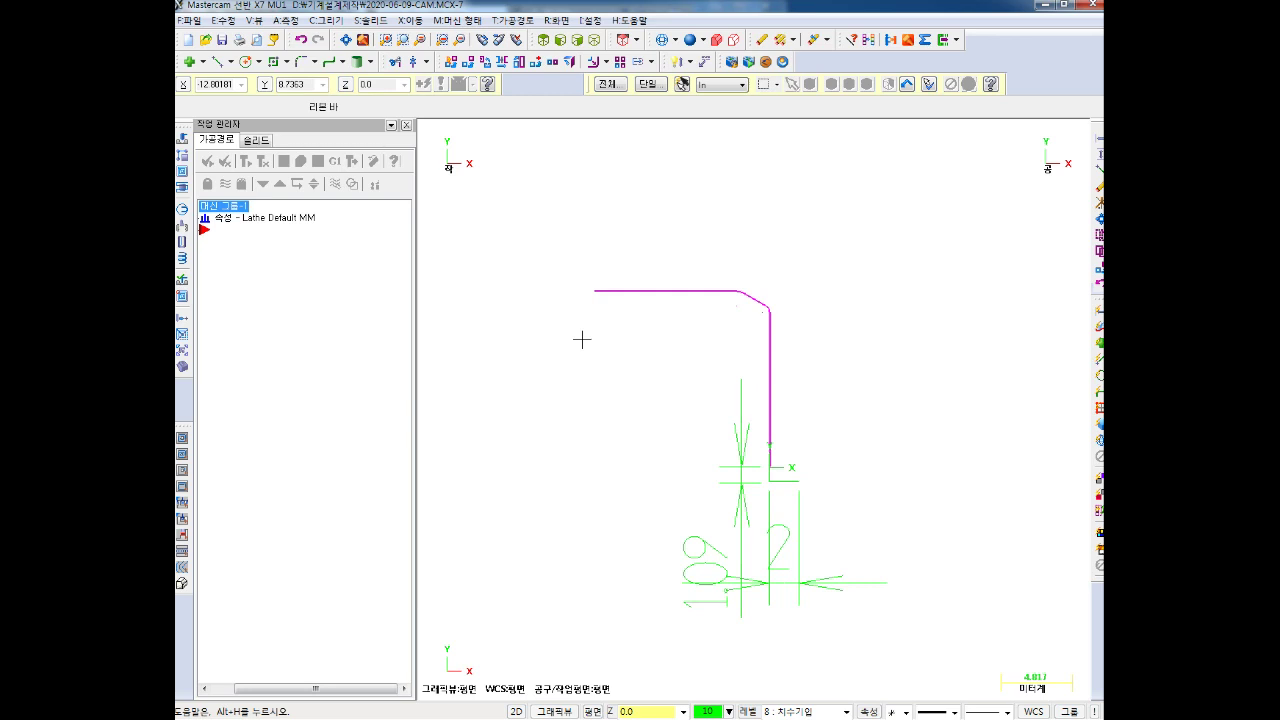
Draw a 38-long horizontal line leftward from the magenta profile's top end
{"action": "left_click", "coordinate": [215, 62]}
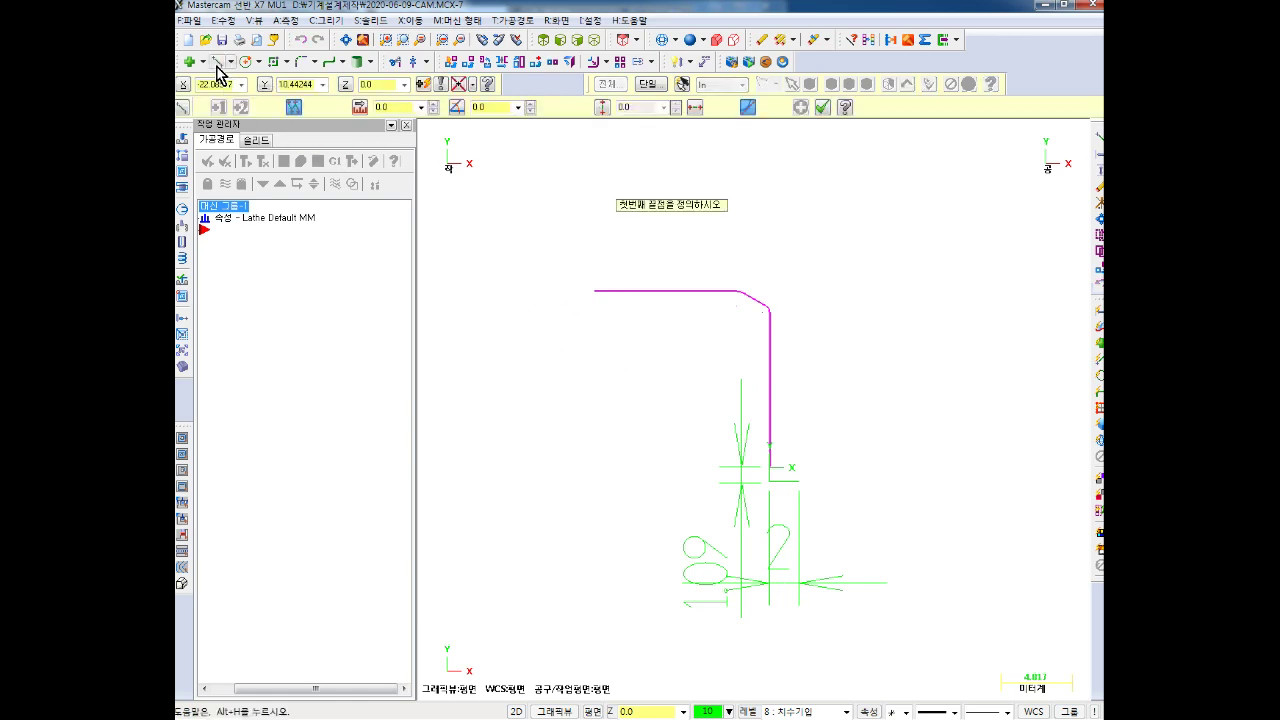
{"action": "left_click", "coordinate": [490, 108]}
{"action": "type", "text": "38"}
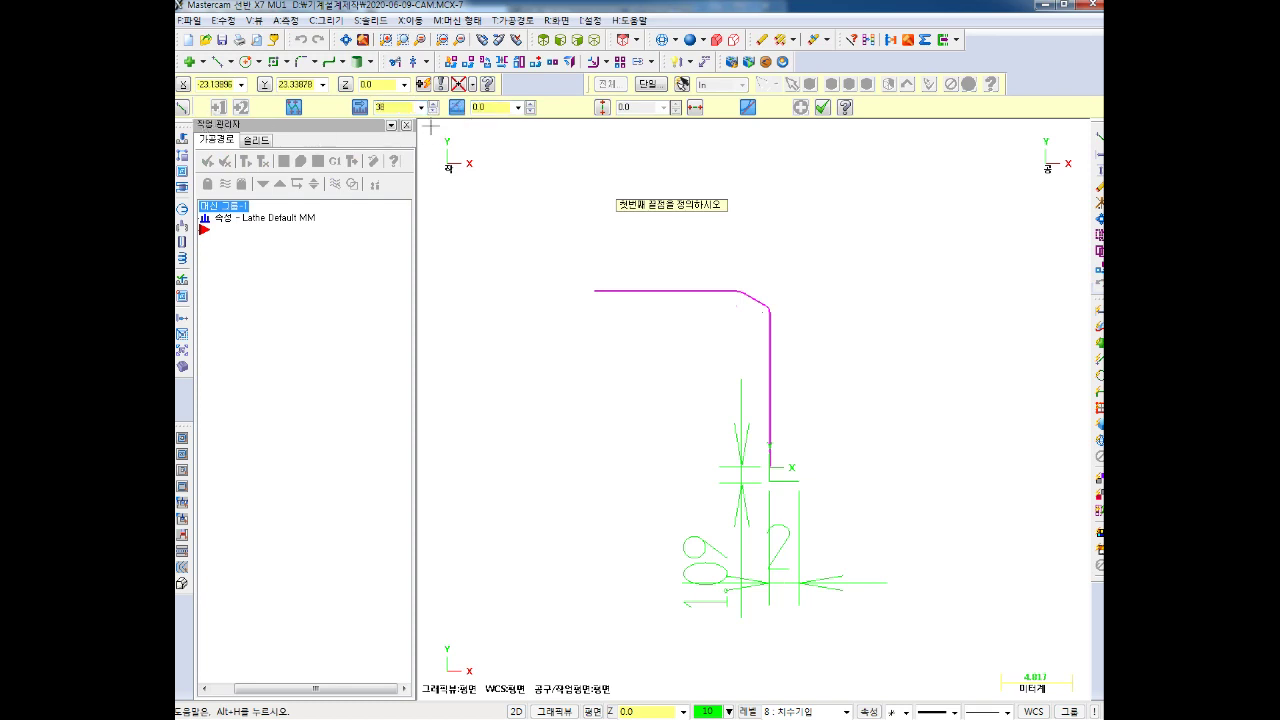
{"action": "left_click", "coordinate": [479, 110]}
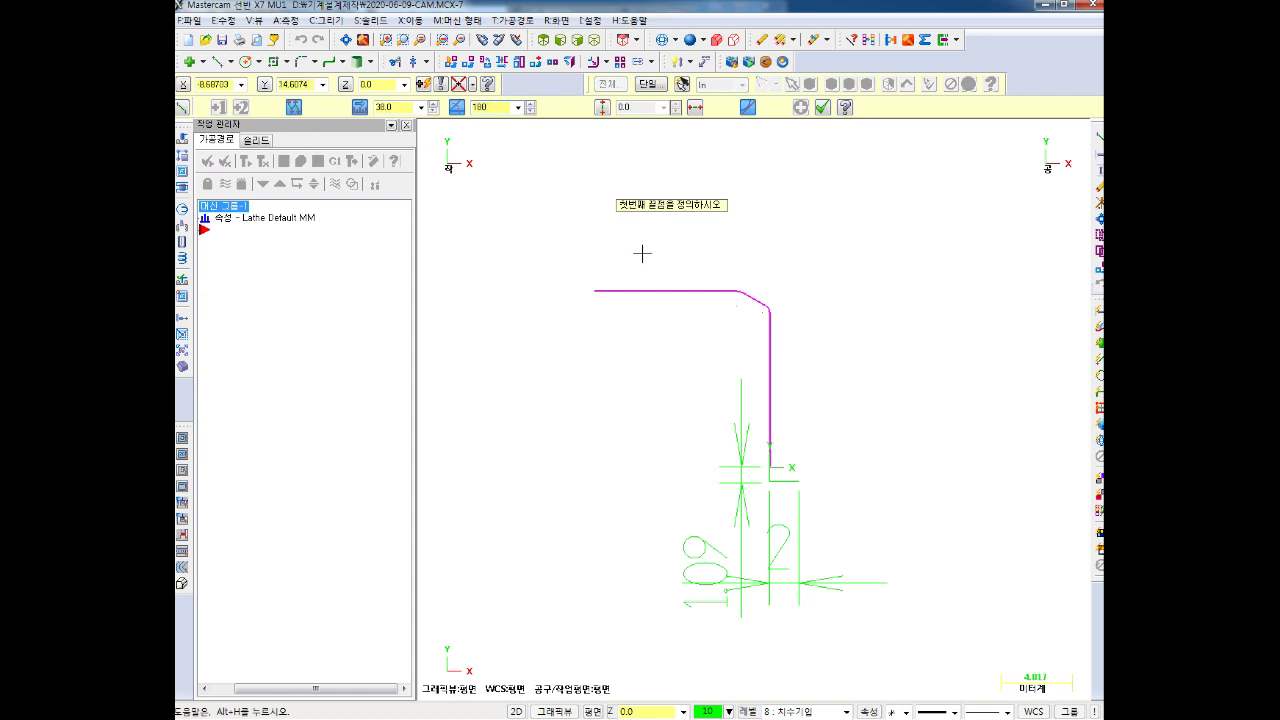
{"action": "scroll", "coordinate": [580, 320], "scroll_direction": "down", "scroll_amount": 1}
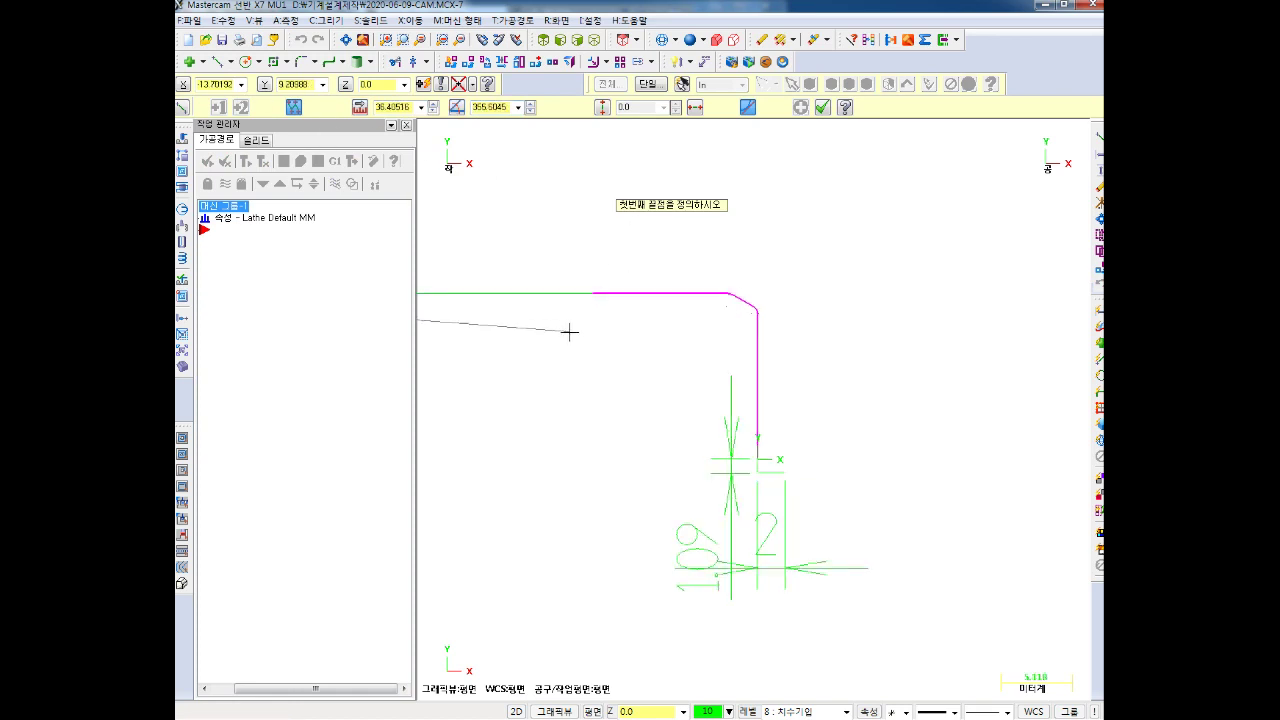
{"action": "scroll", "coordinate": [565, 350], "scroll_direction": "down", "scroll_amount": 1}
{"action": "scroll", "coordinate": [540, 368], "scroll_direction": "down", "scroll_amount": 1}
{"action": "scroll", "coordinate": [522, 366], "scroll_direction": "down", "scroll_amount": 1}
{"action": "key", "text": "Right"}
{"action": "key", "text": "Right"}
{"action": "key", "text": "Right"}
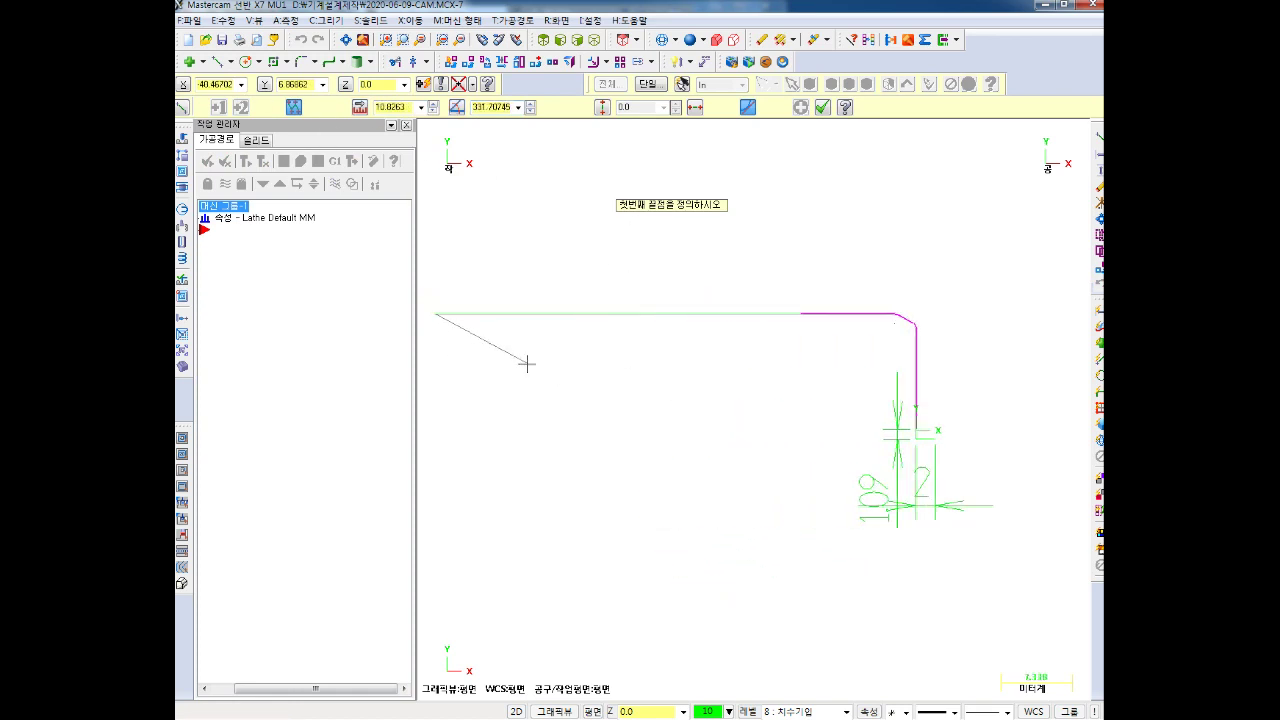
{"action": "key", "text": "Right"}
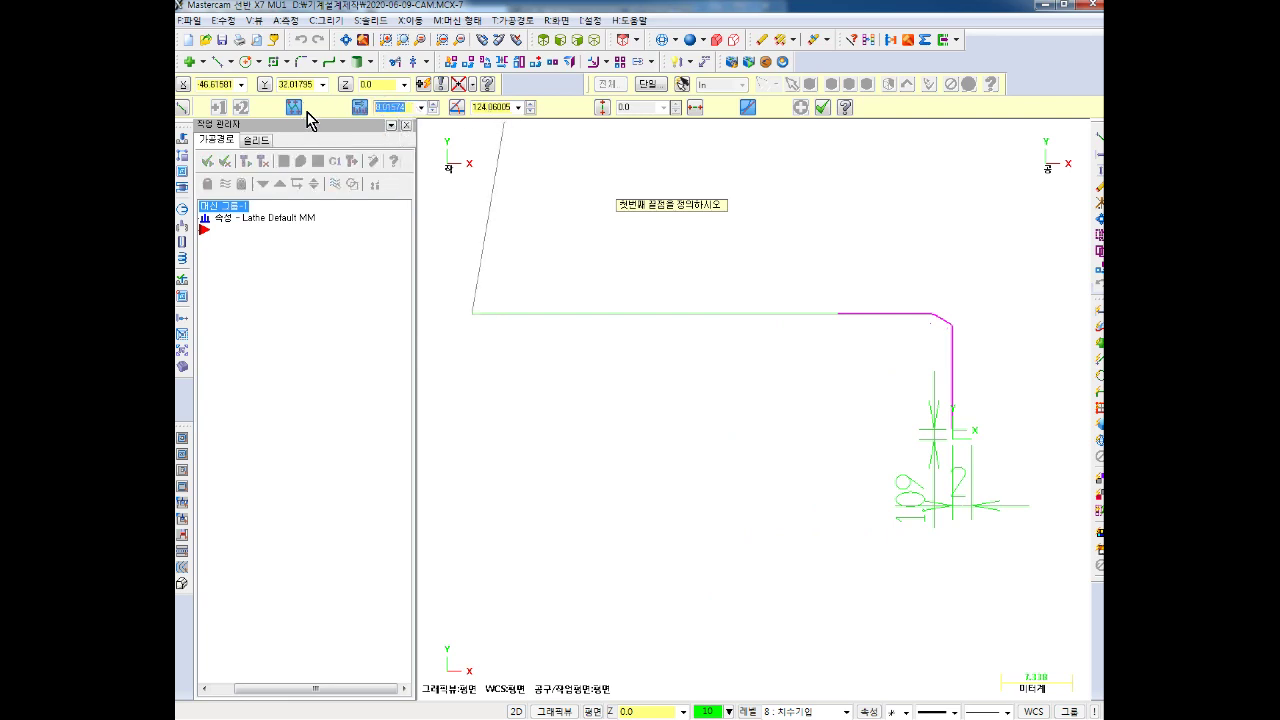
{"action": "left_click", "coordinate": [497, 107]}
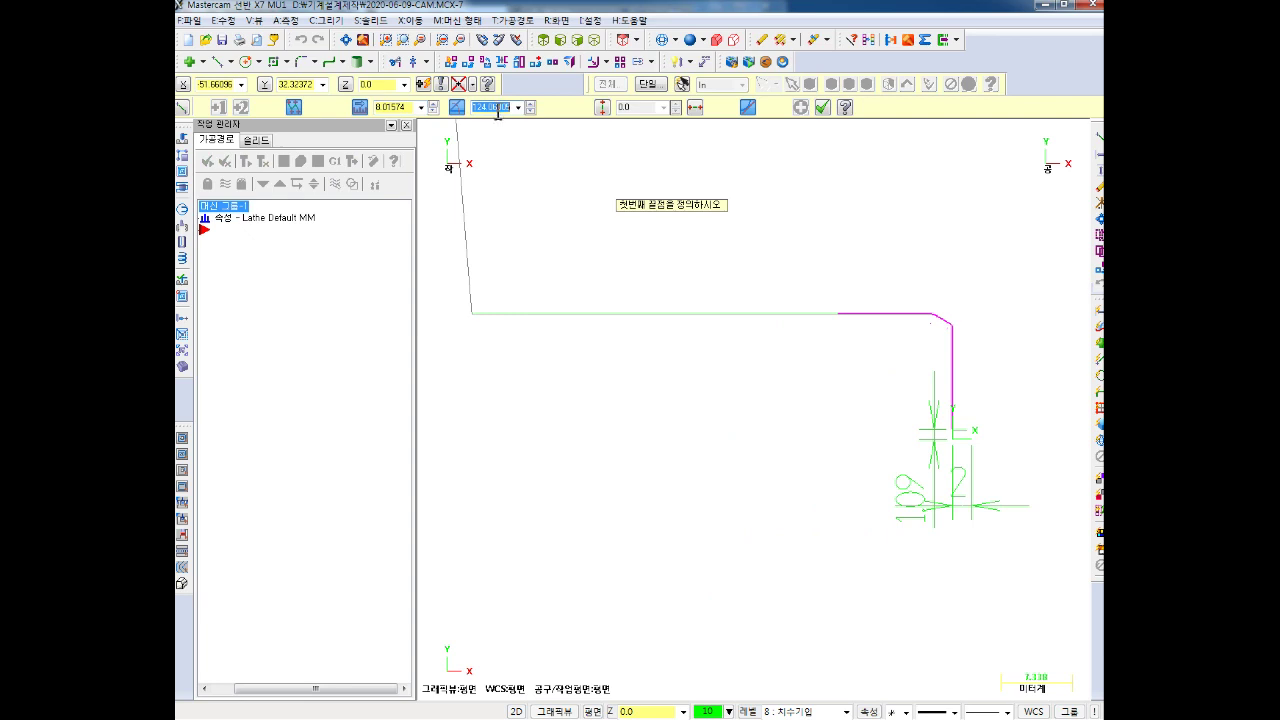
{"action": "left_click", "coordinate": [842, 318]}
{"action": "left_click", "coordinate": [840, 315]}
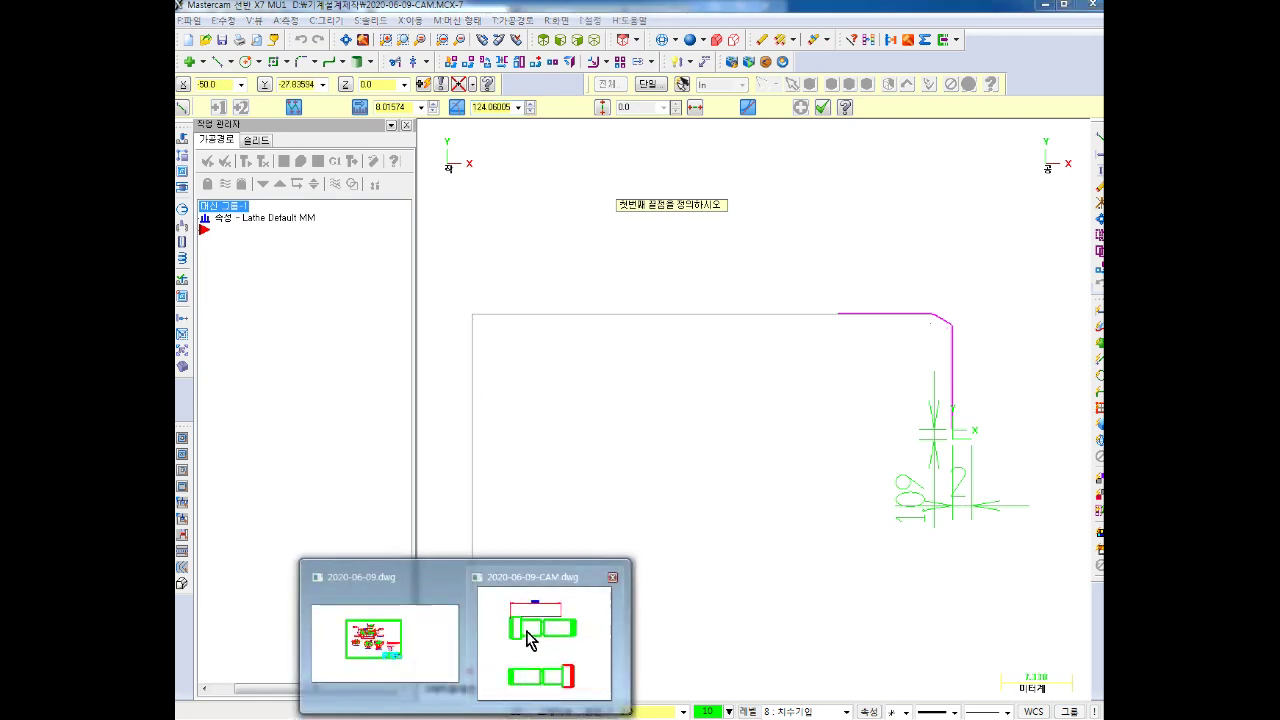
In CAM.dwg, add a vertical 24 dimension at the part's left end, then return to Mastercam
{"action": "left_click", "coordinate": [530, 640]}
{"action": "scroll", "coordinate": [414, 400], "scroll_direction": "up", "scroll_amount": 1}
{"action": "scroll", "coordinate": [366, 357], "scroll_direction": "up", "scroll_amount": 3}
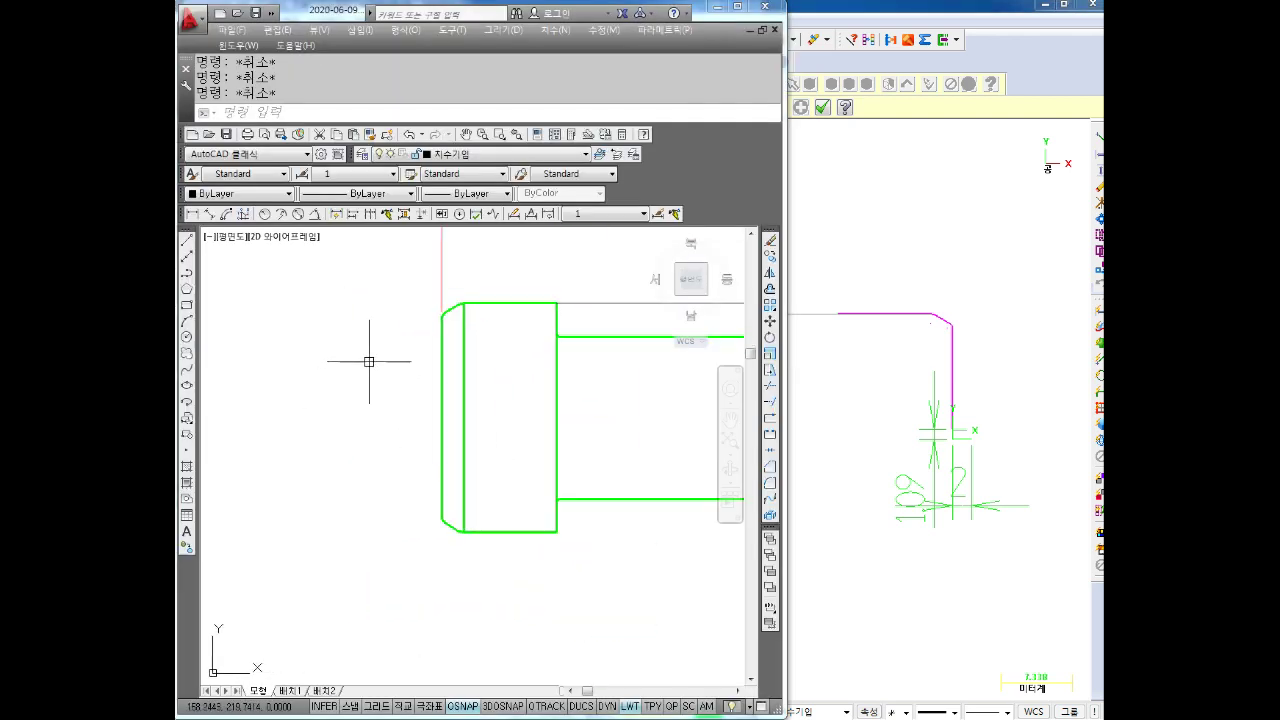
{"action": "left_click", "coordinate": [192, 214]}
{"action": "left_click", "coordinate": [464, 312]}
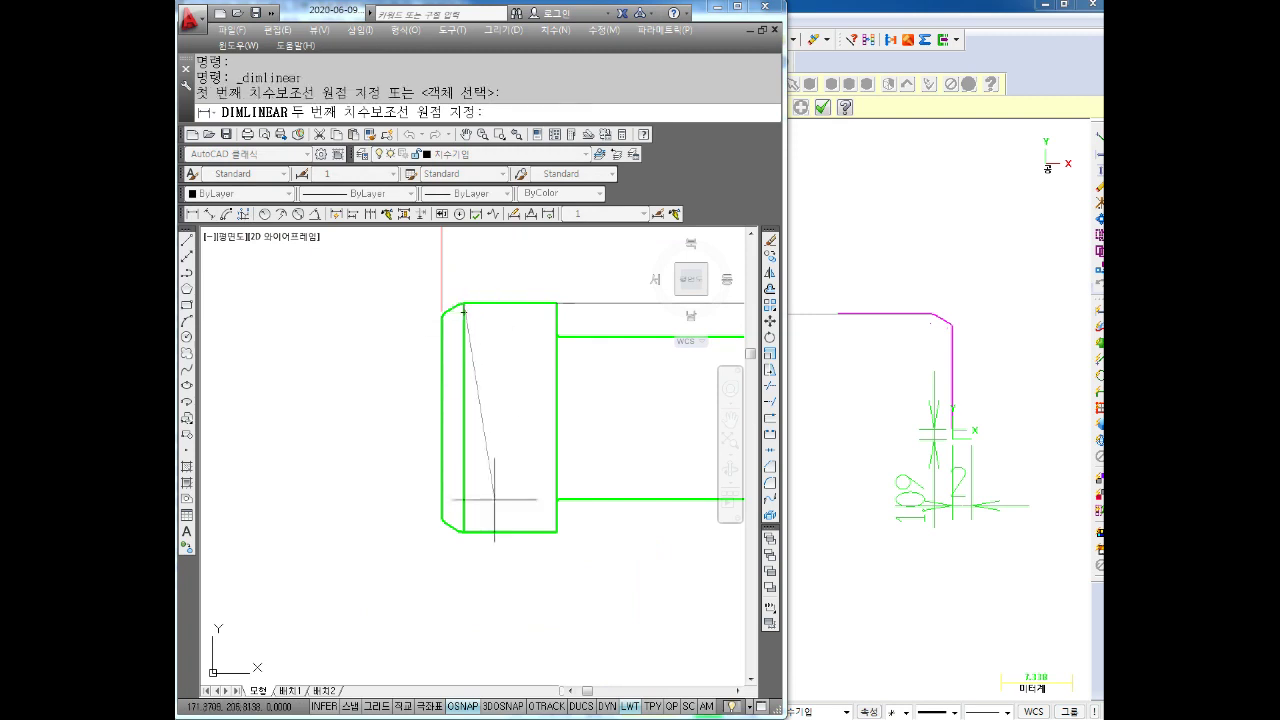
{"action": "left_click", "coordinate": [463, 531]}
{"action": "left_click", "coordinate": [316, 505]}
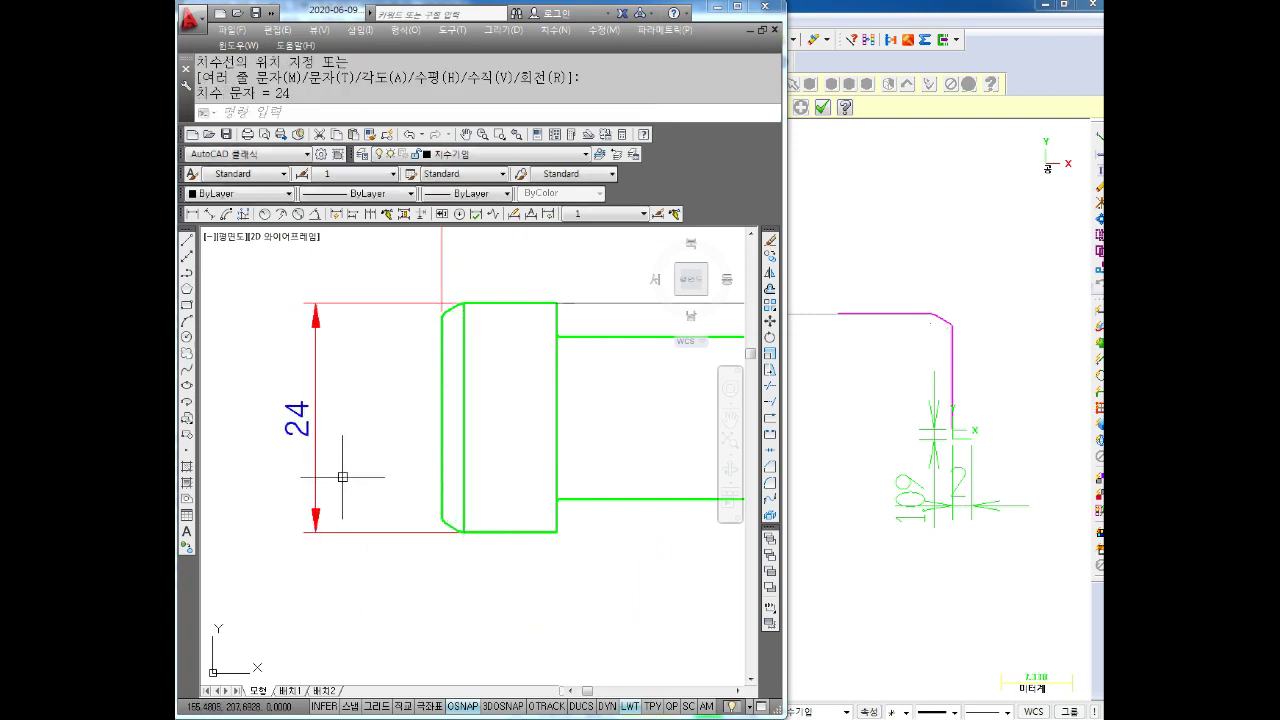
{"action": "scroll", "coordinate": [343, 477], "scroll_direction": "up", "scroll_amount": 1}
{"action": "scroll", "coordinate": [386, 451], "scroll_direction": "down", "scroll_amount": 1}
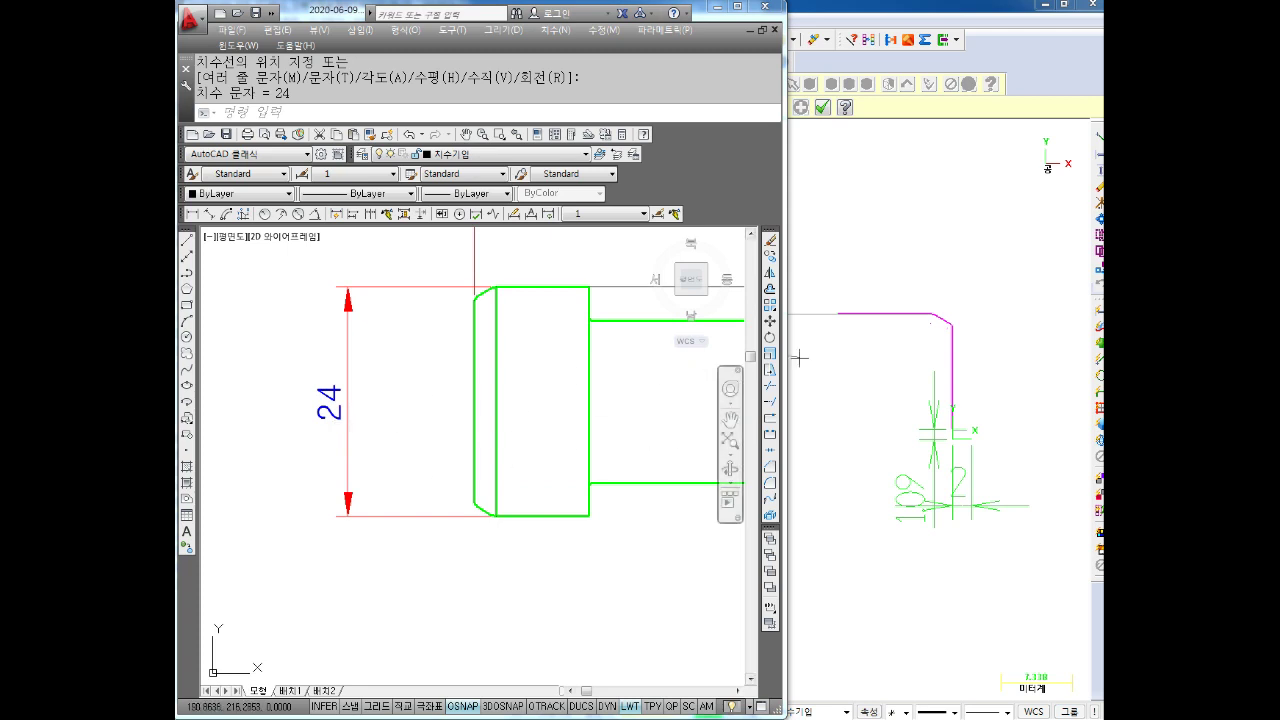
{"action": "mouse_move", "coordinate": [612, 354]}
{"action": "middle_mouse_down"}
{"action": "mouse_move", "coordinate": [508, 366]}
{"action": "mouse_move", "coordinate": [486, 428]}
{"action": "middle_mouse_up"}
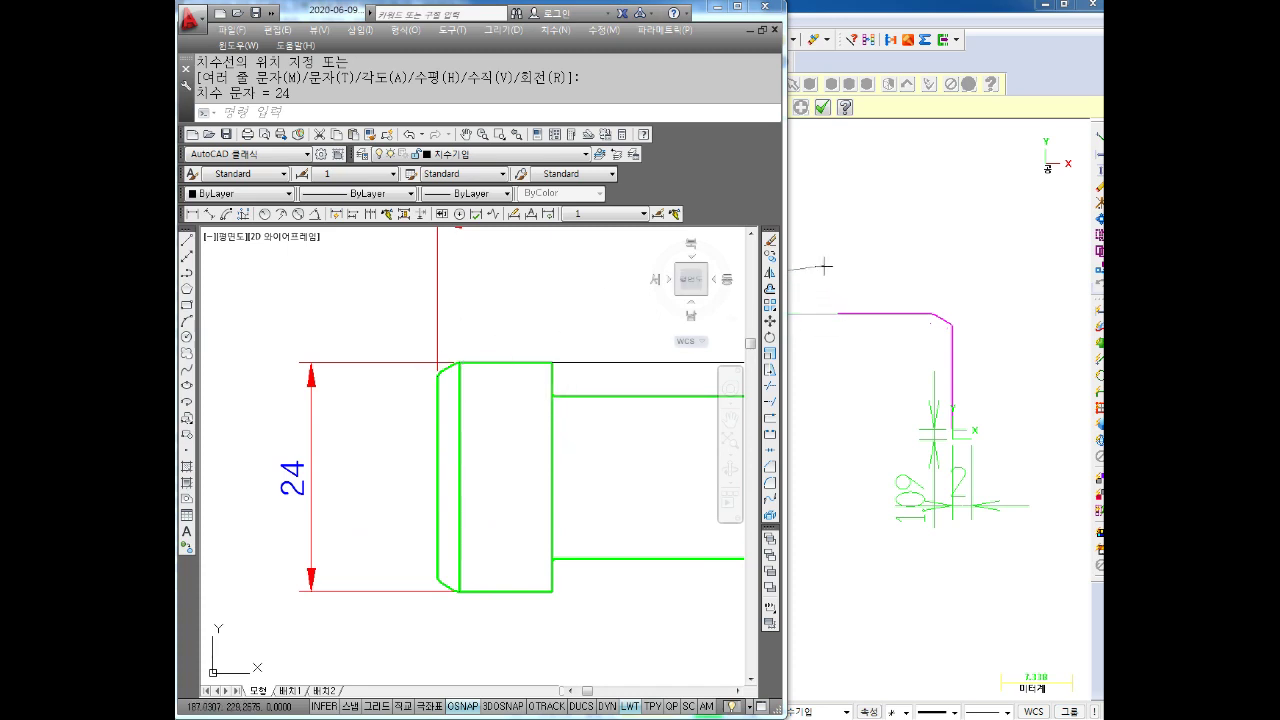
{"action": "left_click", "coordinate": [824, 217]}
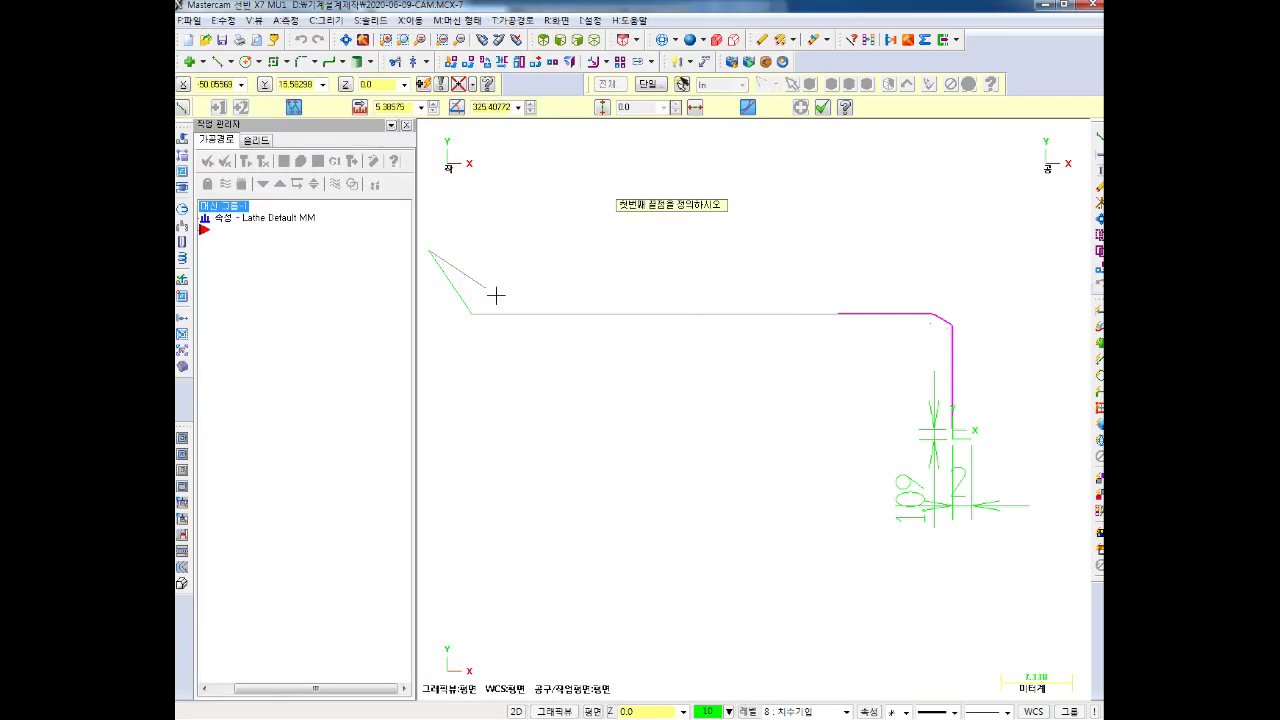
Draw a 2.5-long line at 90° up from the horizontal line's left end
{"action": "left_click", "coordinate": [216, 62]}
{"action": "type", "text": "2.5"}
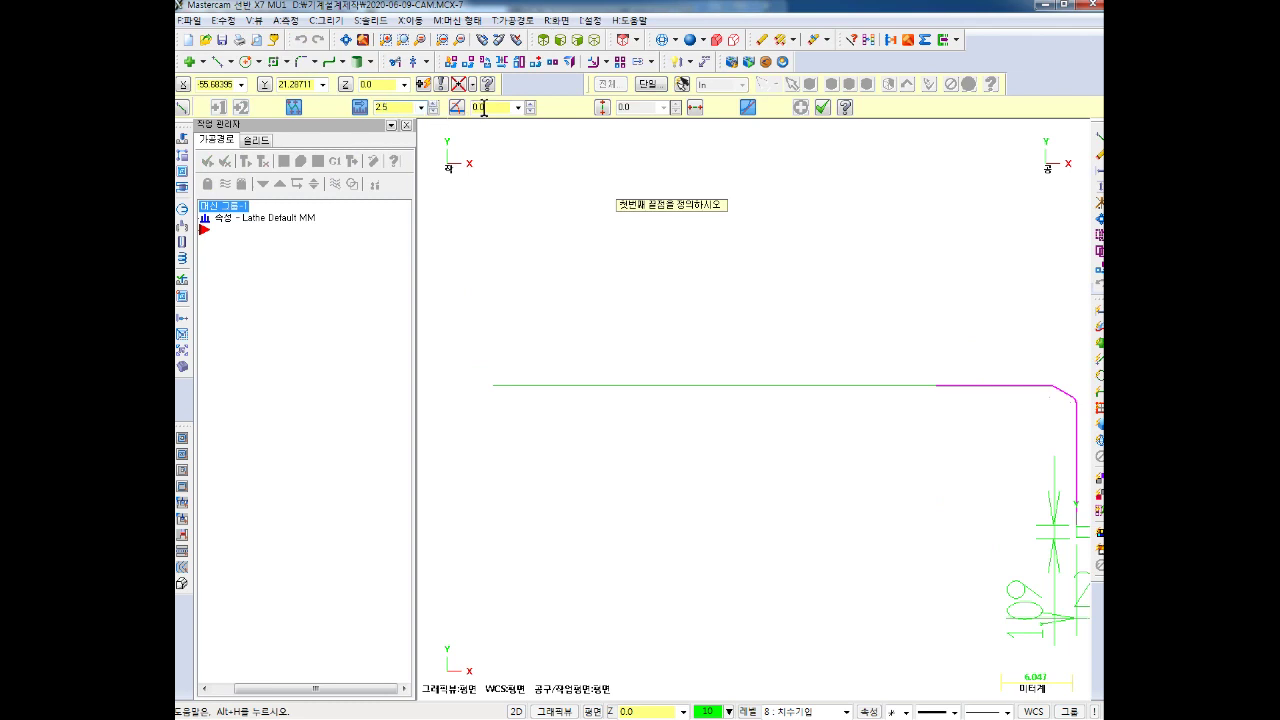
{"action": "left_click", "coordinate": [484, 108]}
{"action": "left_click", "coordinate": [394, 108]}
{"action": "left_click", "coordinate": [490, 107]}
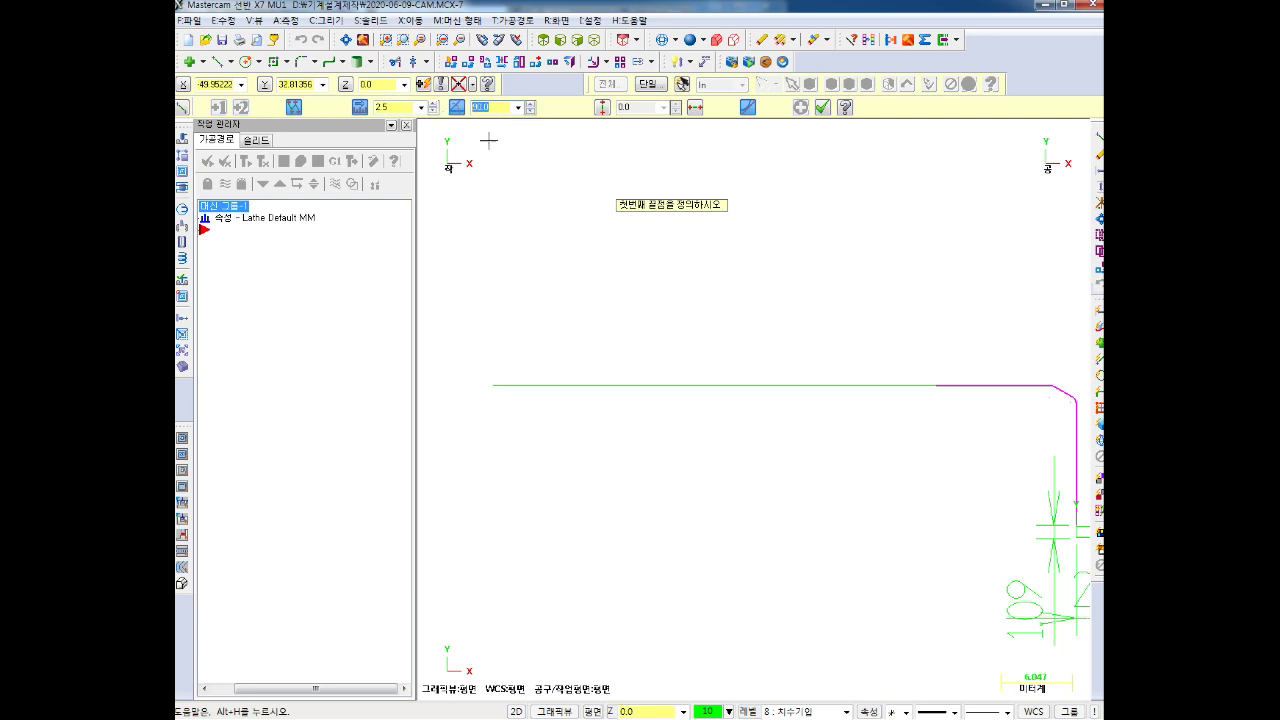
{"action": "left_click", "coordinate": [492, 385]}
{"action": "left_click", "coordinate": [492, 356]}
{"action": "key", "text": "Escape"}
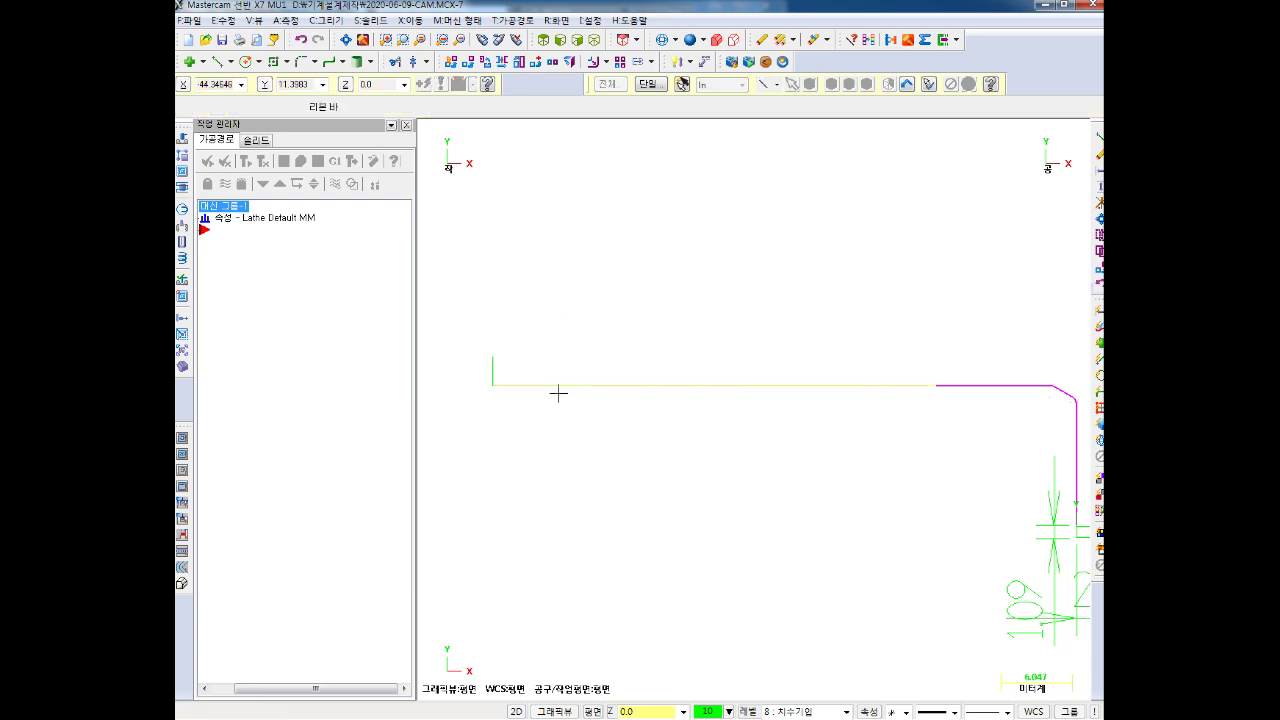
Delete the green dimension annotations, including the 1.09 dimension
{"action": "scroll", "coordinate": [680, 451], "scroll_direction": "down", "scroll_amount": 2}
{"action": "scroll", "coordinate": [920, 570], "scroll_direction": "up", "scroll_amount": 1}
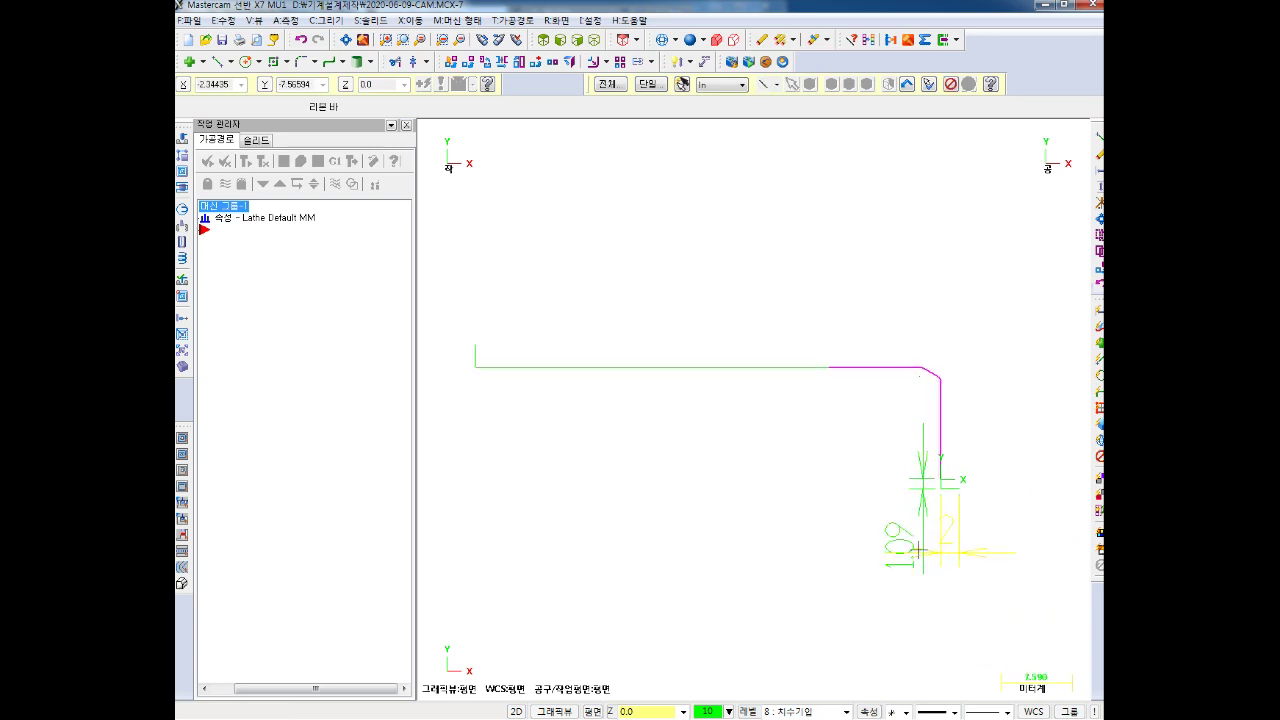
{"action": "key", "text": "Delete"}
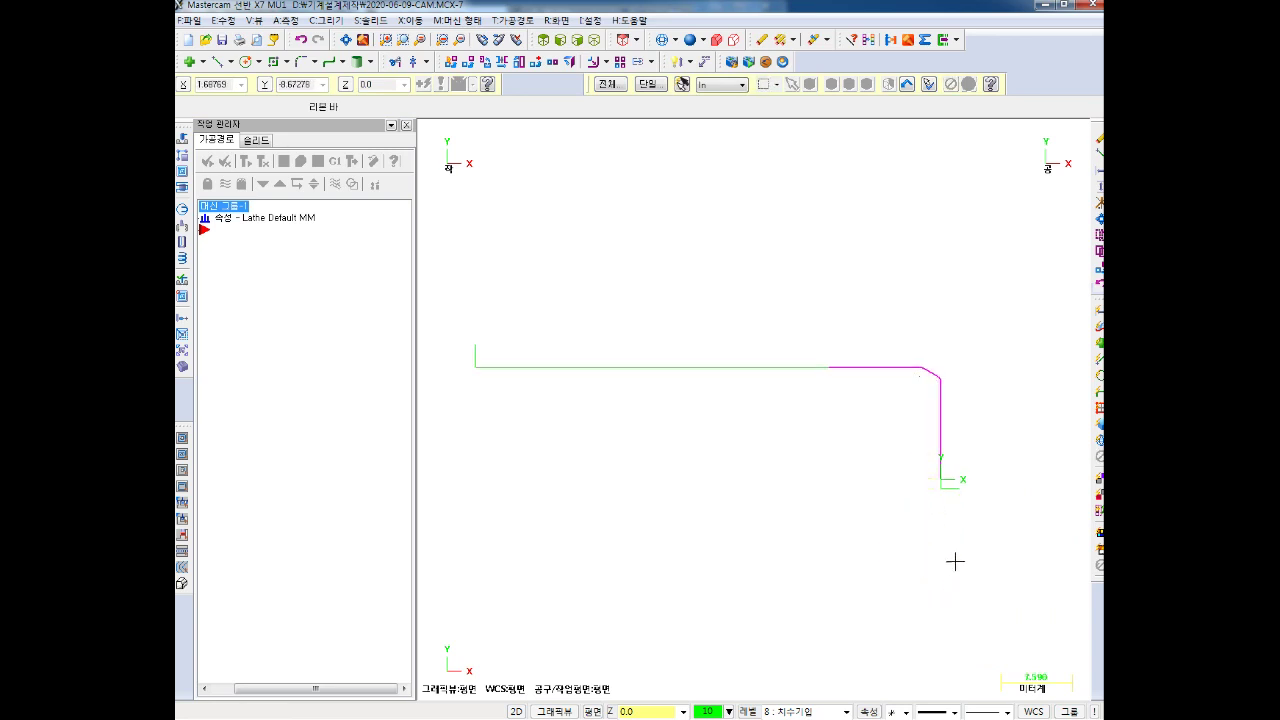
{"action": "key", "text": "alt+F1"}
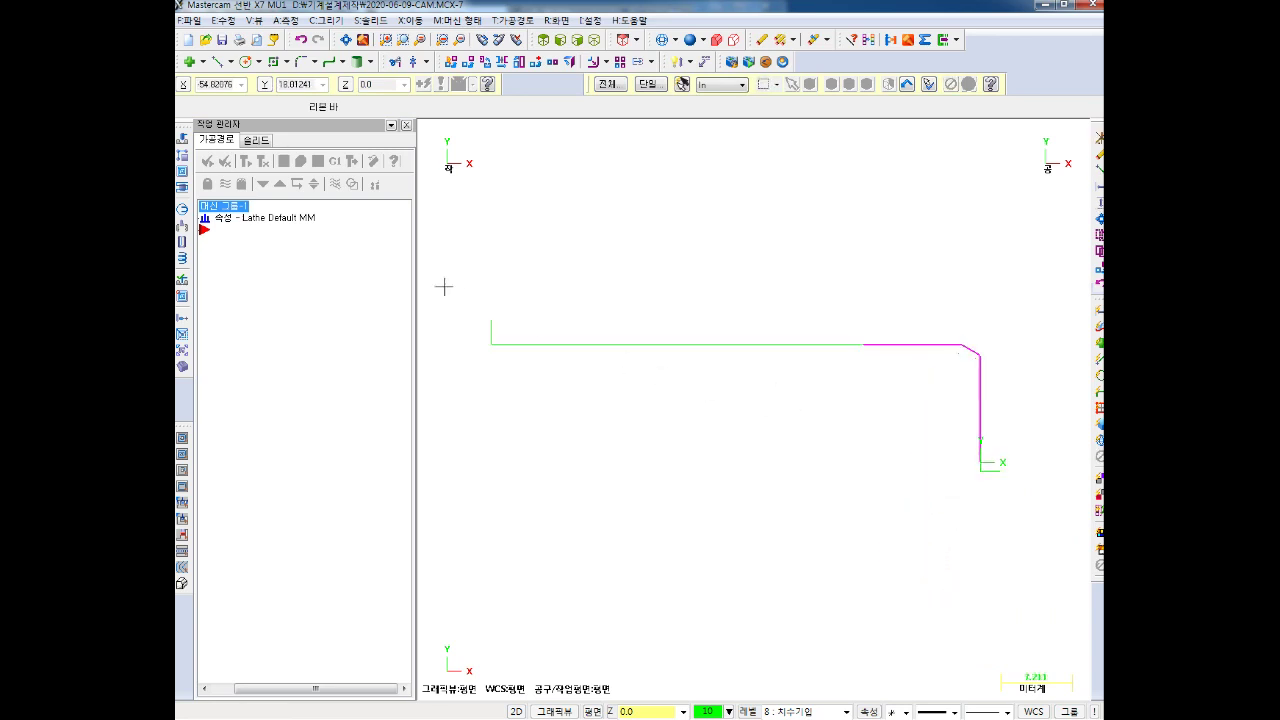
Add a lathe Rough toolpath with NC name 2020-06-09-CAM and chain the part contour
{"action": "right_click", "coordinate": [256, 223]}
{"action": "mouse_move", "coordinate": [310, 248]}
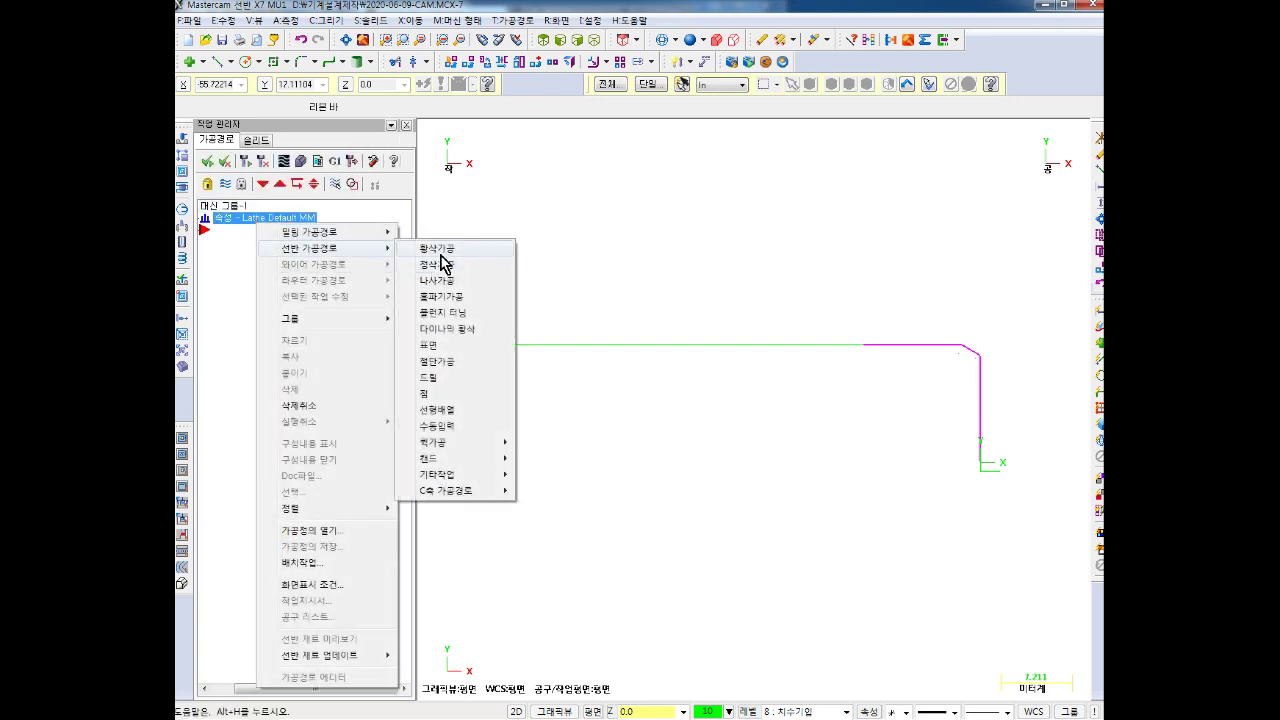
{"action": "left_click", "coordinate": [441, 251]}
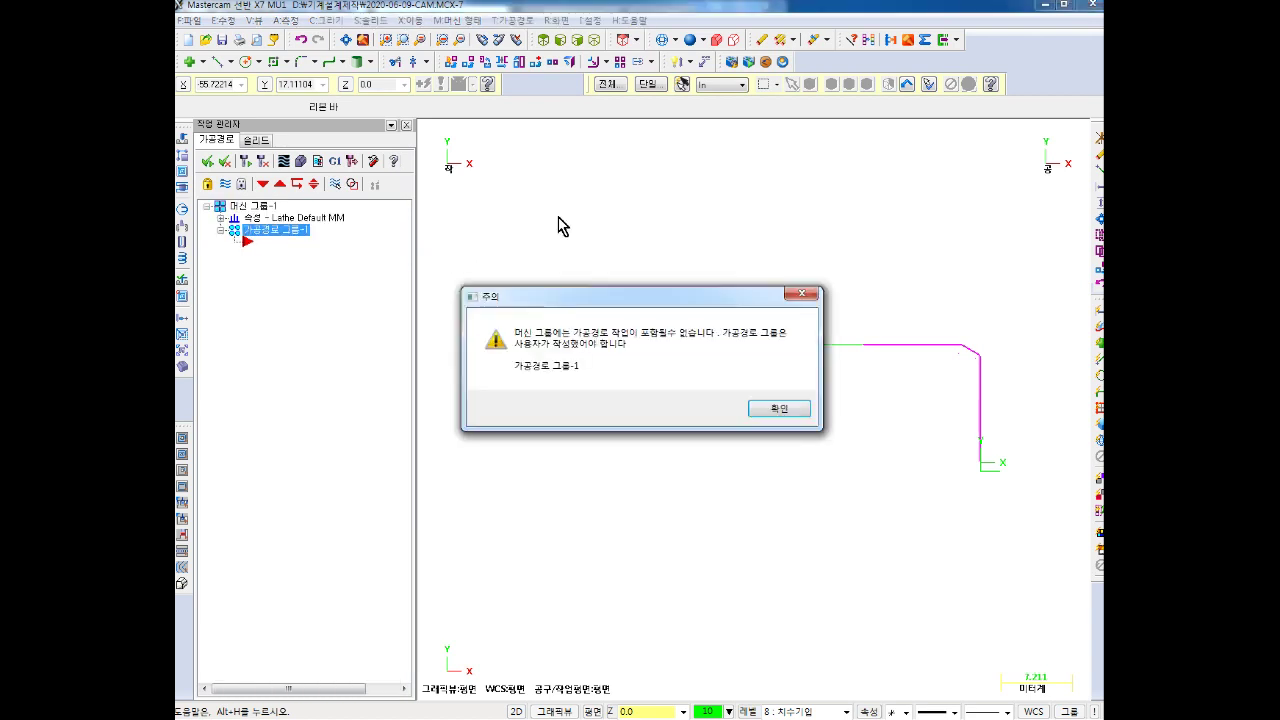
{"action": "left_click", "coordinate": [783, 416]}
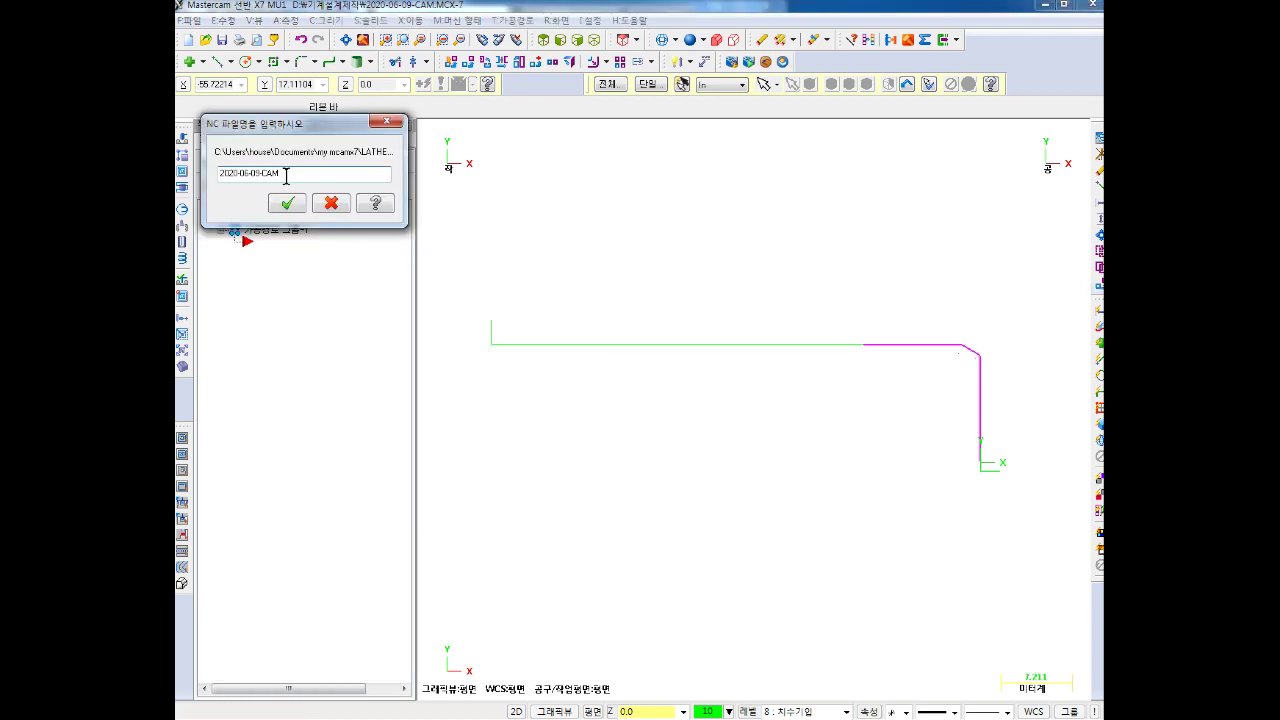
{"action": "left_click_drag", "start_coordinate": [286, 176], "coordinate": [214, 182]}
{"action": "left_click", "coordinate": [287, 203]}
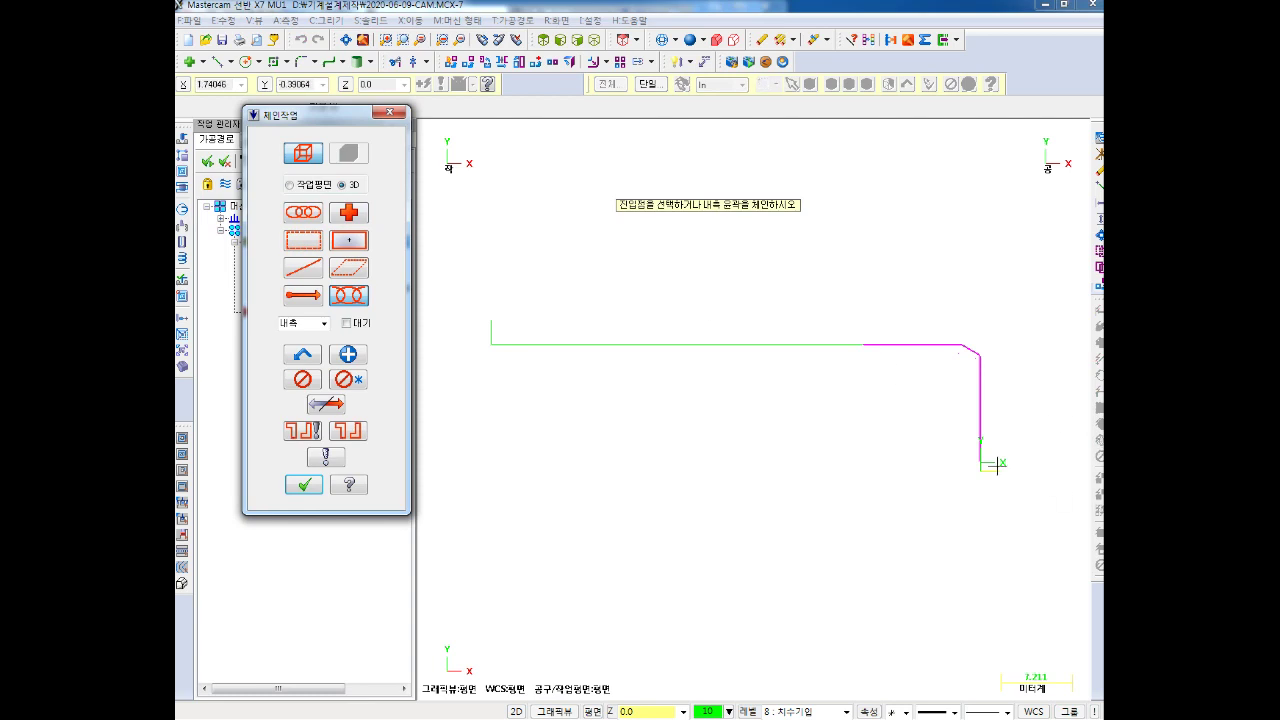
{"action": "left_click", "coordinate": [494, 318]}
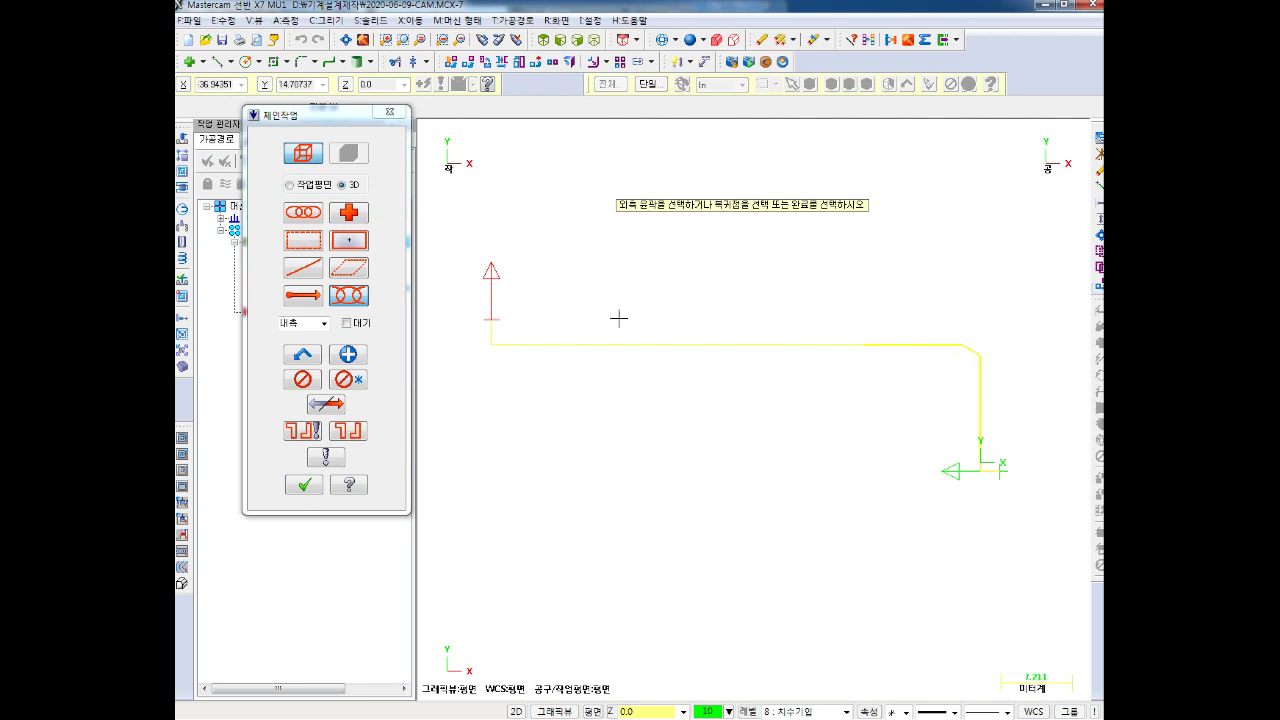
{"action": "left_click", "coordinate": [303, 487]}
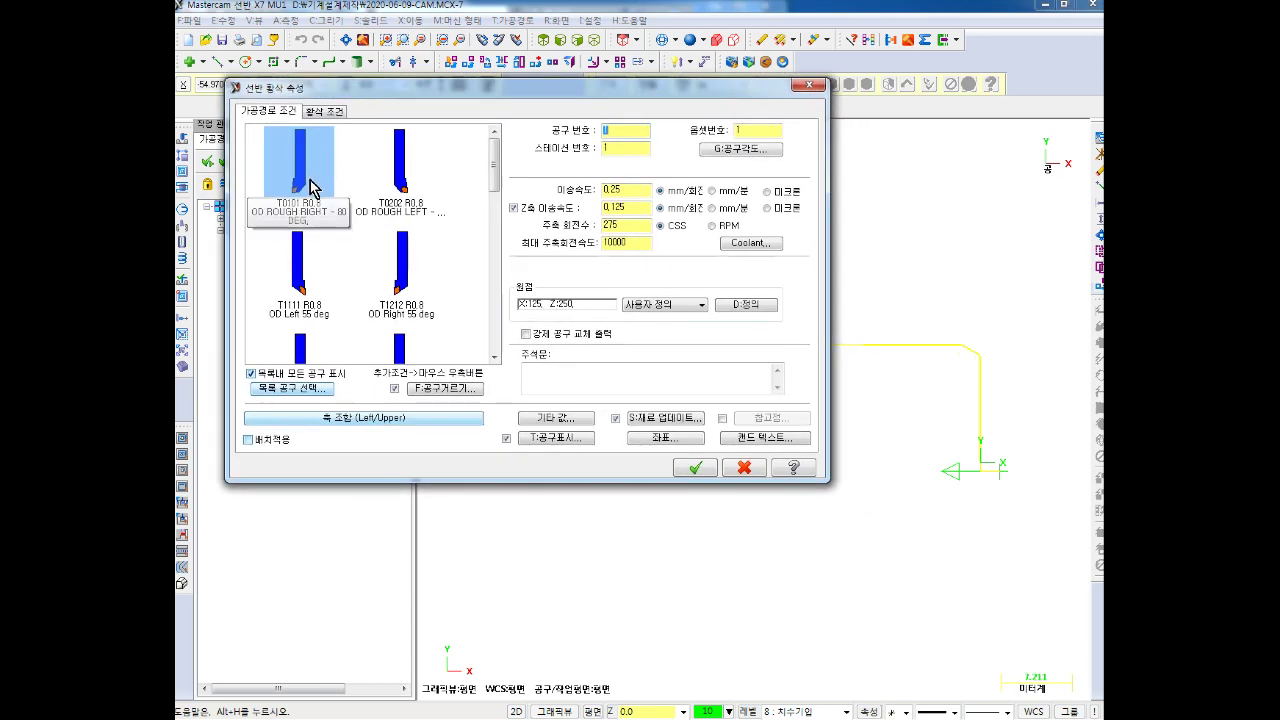
Use tool T0101 for roughing with feed 0.2 and no separate Z feed rate
{"action": "left_click", "coordinate": [313, 187]}
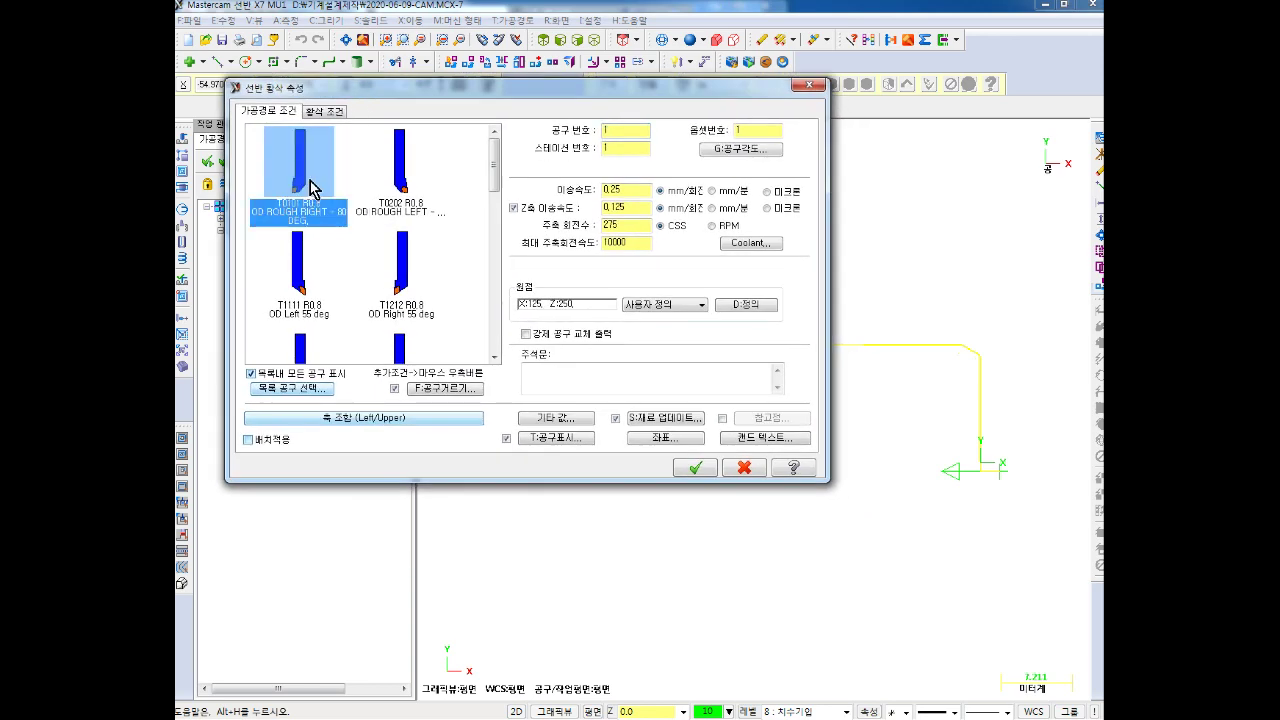
{"action": "left_click", "coordinate": [620, 128]}
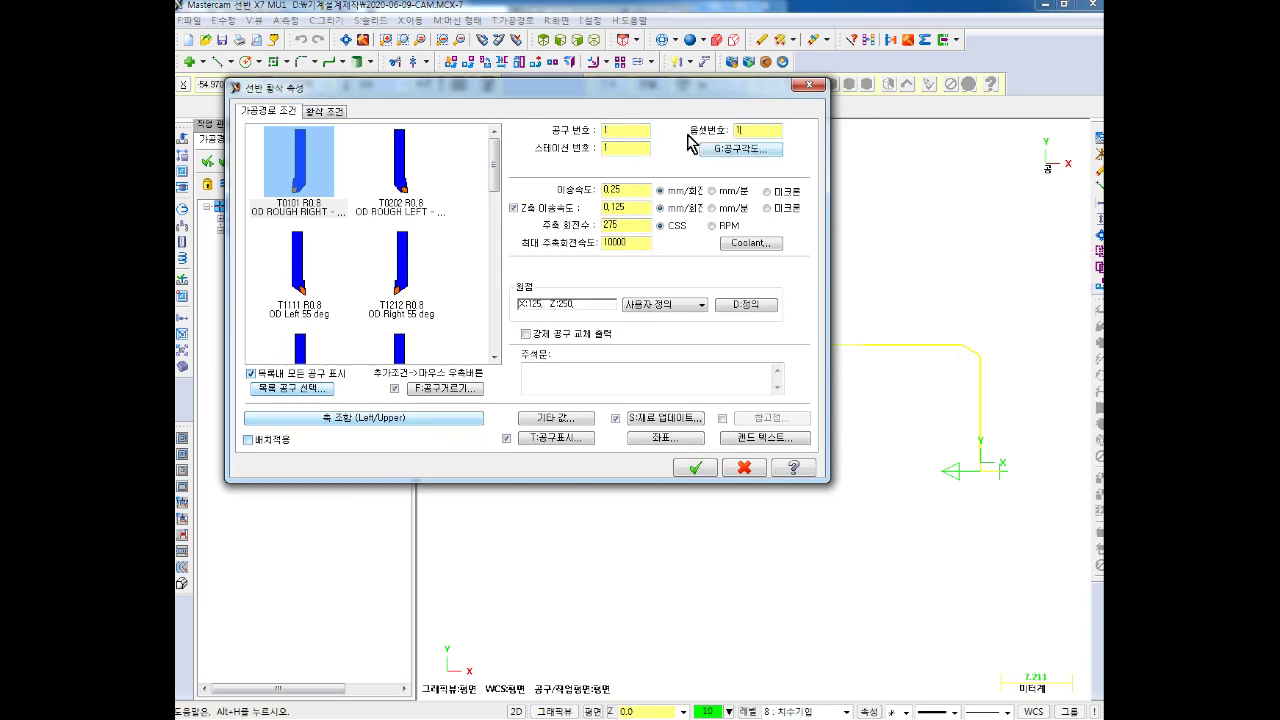
{"action": "key", "text": "Tab"}
{"action": "key", "text": "Tab"}
{"action": "type", "text": "0.2"}
{"action": "left_click", "coordinate": [542, 210]}
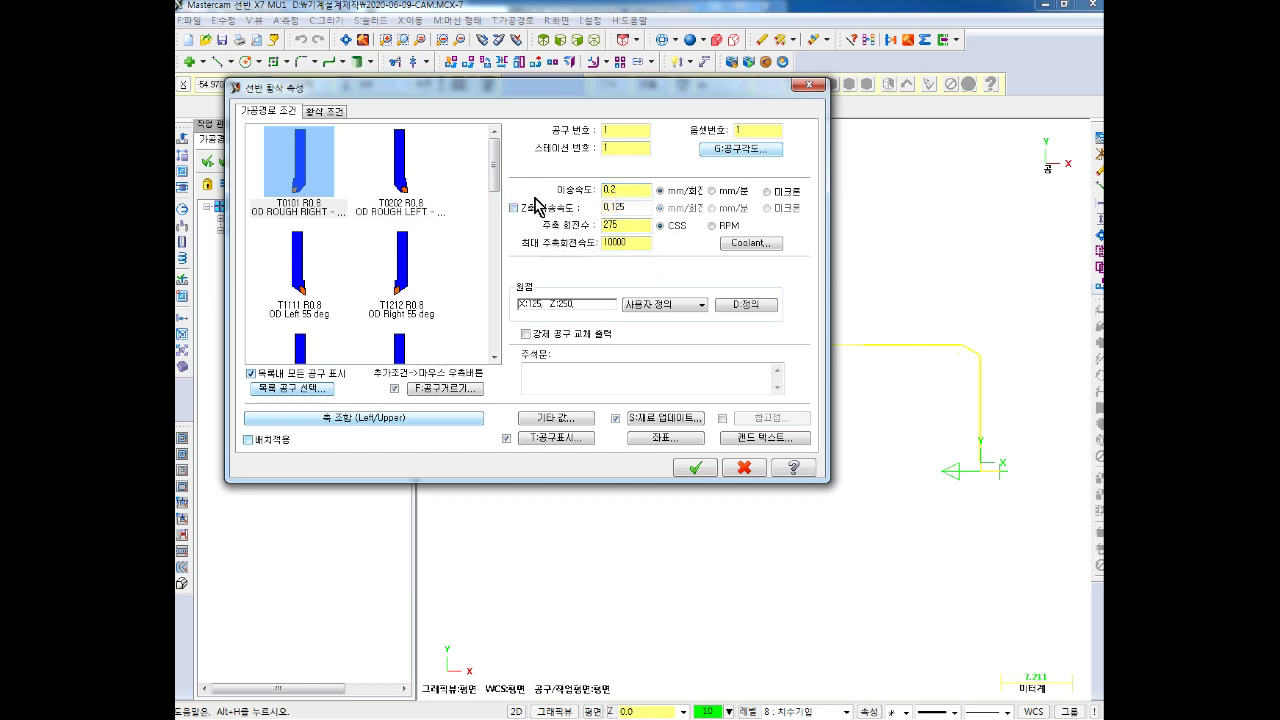
Set the spindle speed to 200 and the maximum spindle speed to 2000
{"action": "double_click", "coordinate": [630, 224]}
{"action": "type", "text": "0"}
{"action": "key", "text": "Tab"}
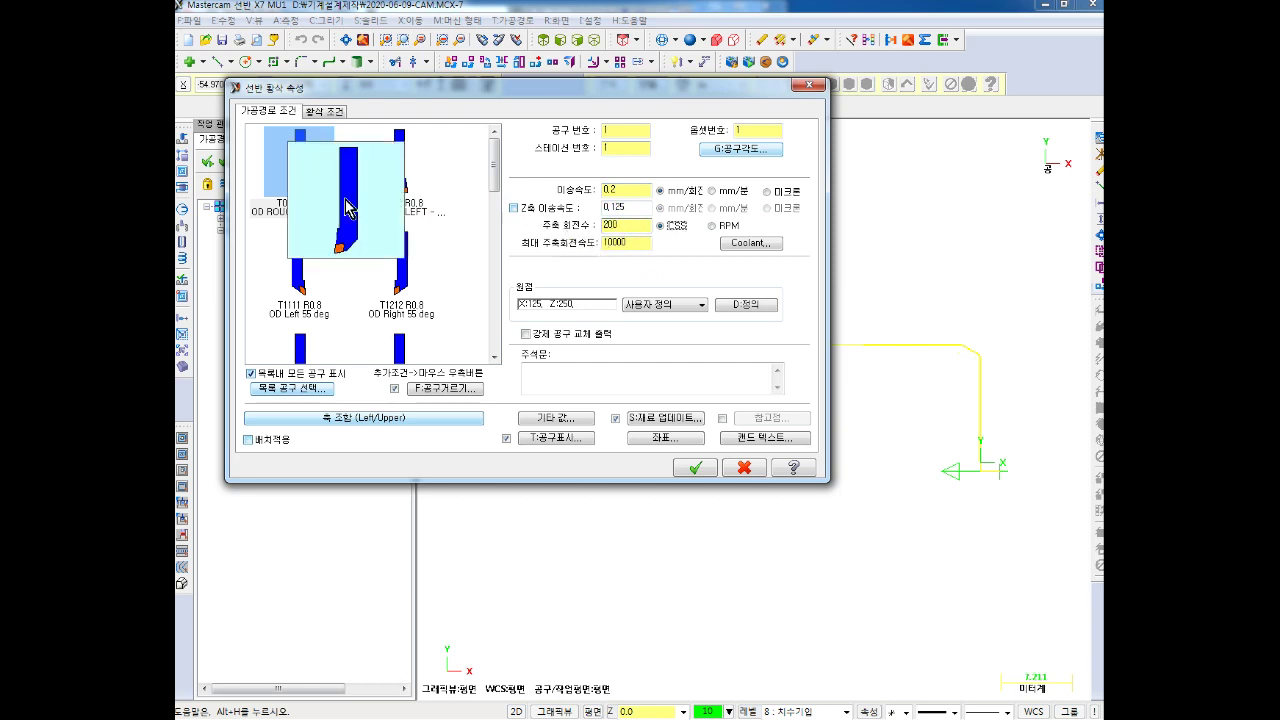
{"action": "key", "text": "Tab"}
{"action": "type", "text": "200"}
Turn on flood coolant and recheck the maximum spindle speed value
{"action": "left_click", "coordinate": [762, 245]}
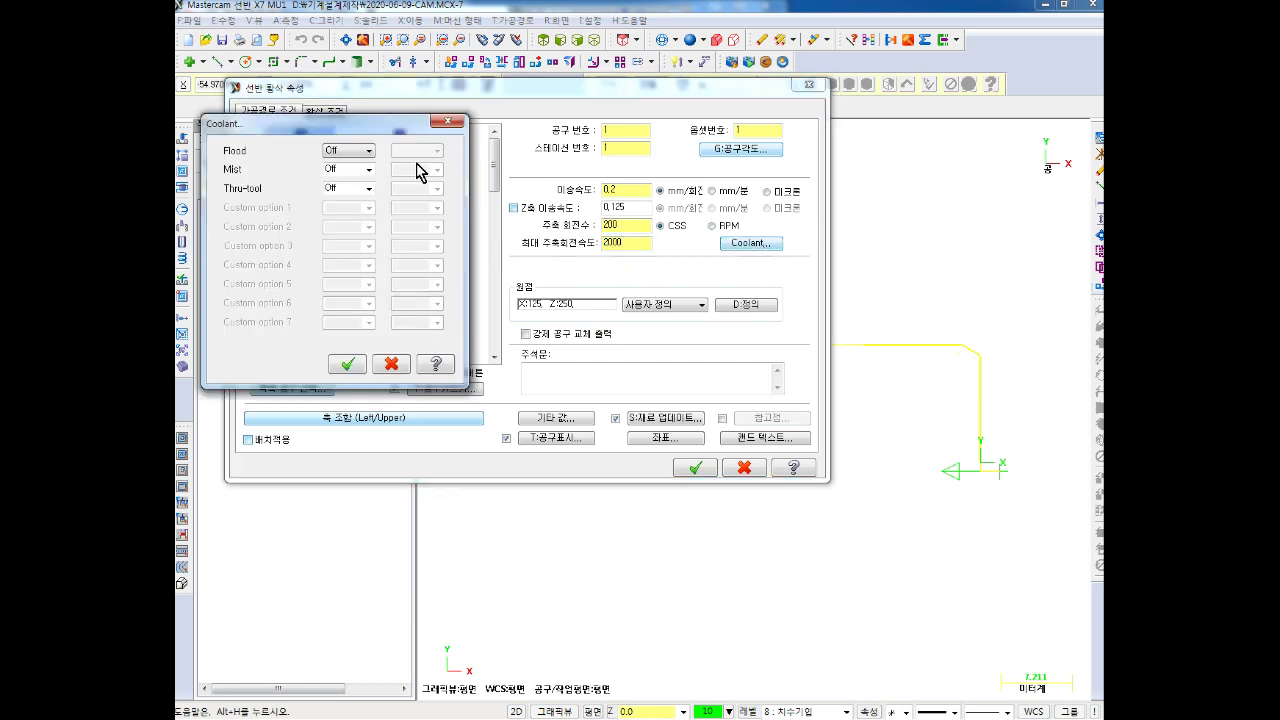
{"action": "left_click", "coordinate": [337, 152]}
{"action": "left_click", "coordinate": [340, 178]}
{"action": "left_click", "coordinate": [347, 364]}
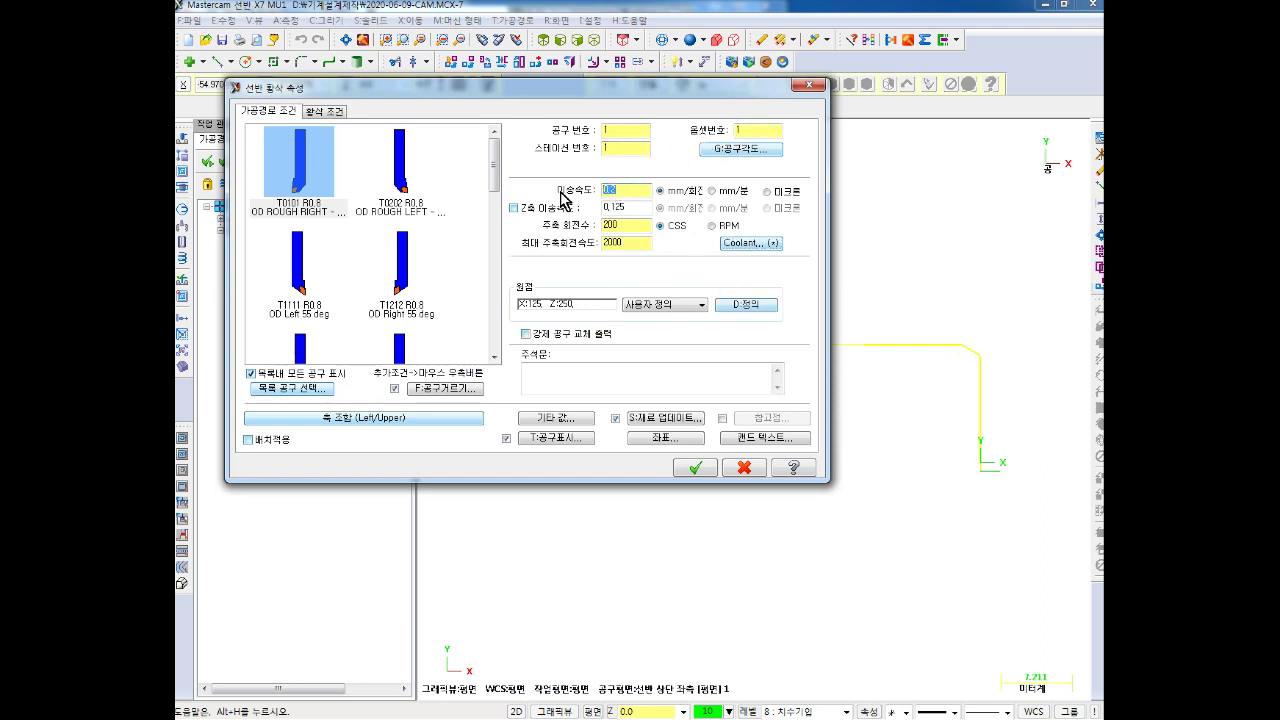
{"action": "key", "text": "Tab"}
{"action": "double_click", "coordinate": [631, 247]}
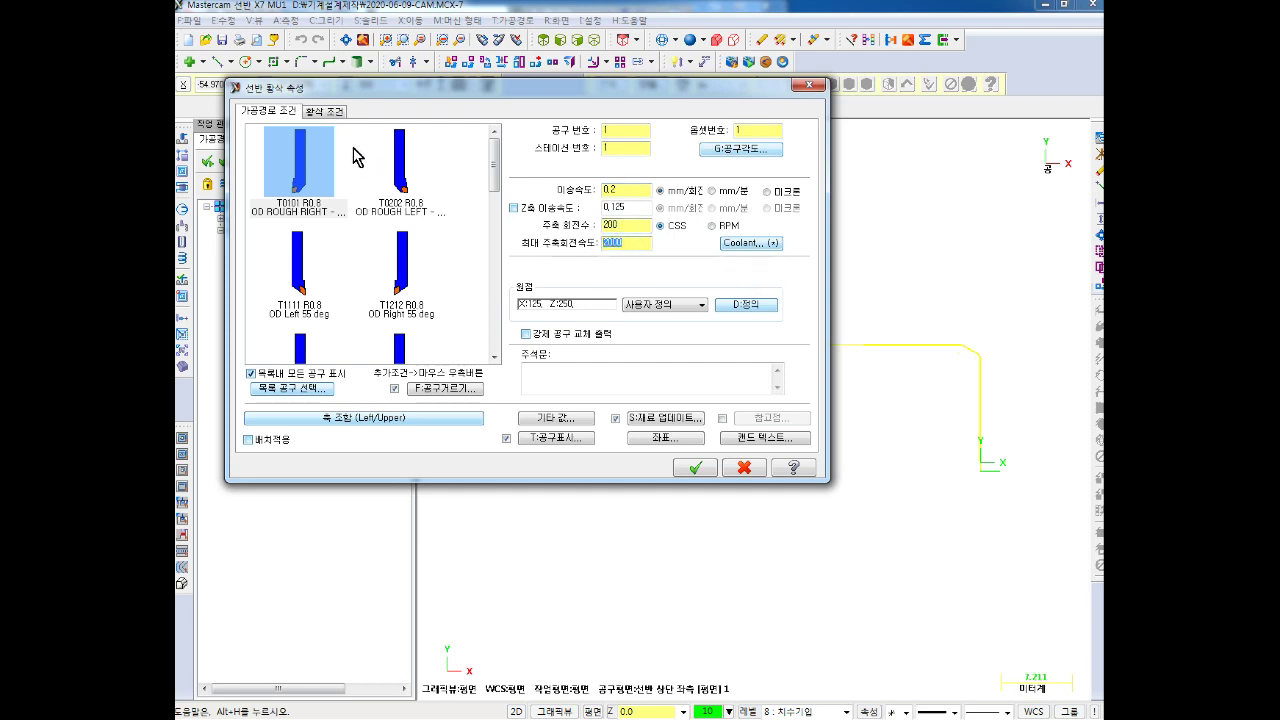
{"action": "left_click", "coordinate": [321, 112]}
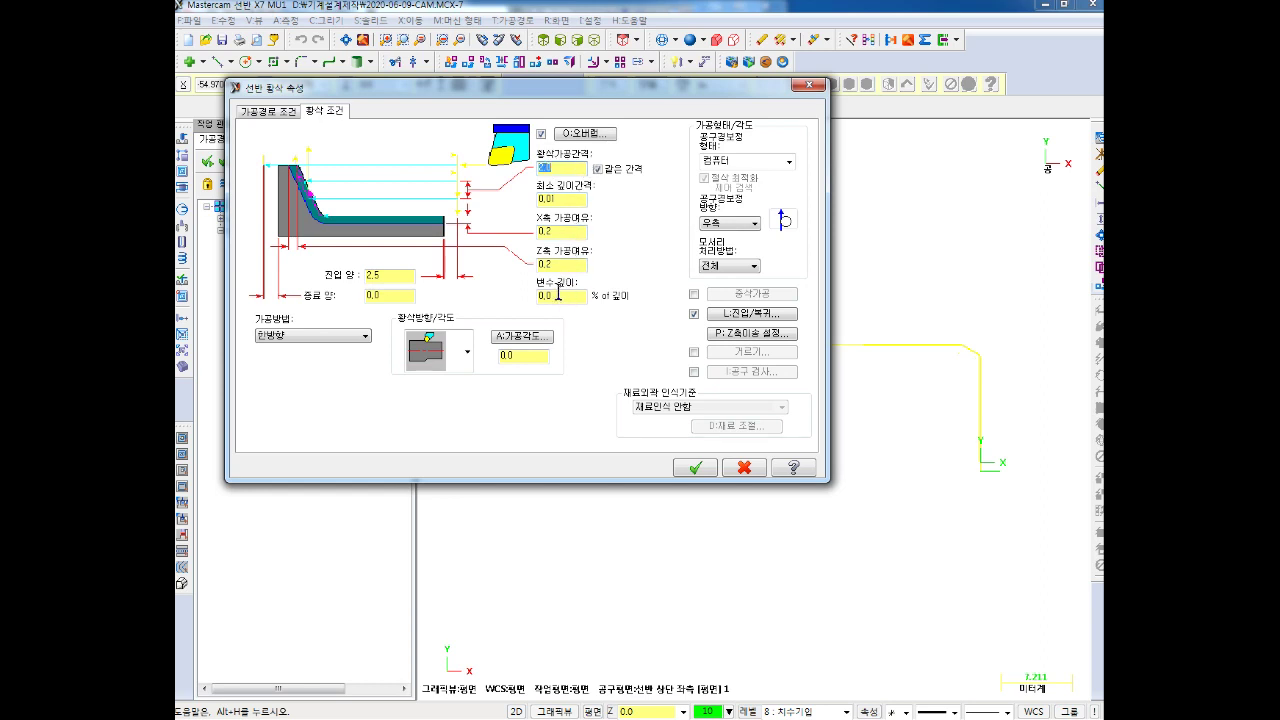
Set the roughing infeed to 0.0 and corner handling to 안함
{"action": "double_click", "coordinate": [400, 275]}
{"action": "type", "text": "0"}
{"action": "double_click", "coordinate": [394, 296]}
{"action": "left_click", "coordinate": [737, 270]}
{"action": "left_click", "coordinate": [728, 287]}
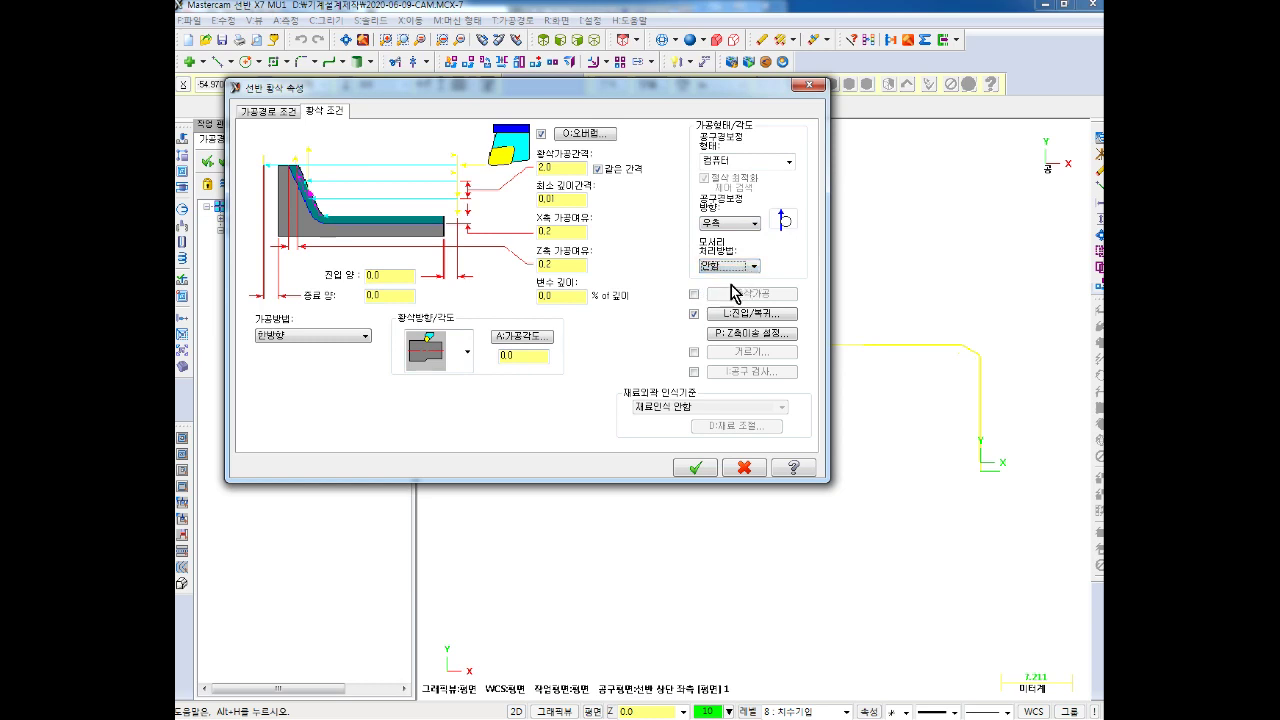
{"action": "left_click", "coordinate": [730, 266]}
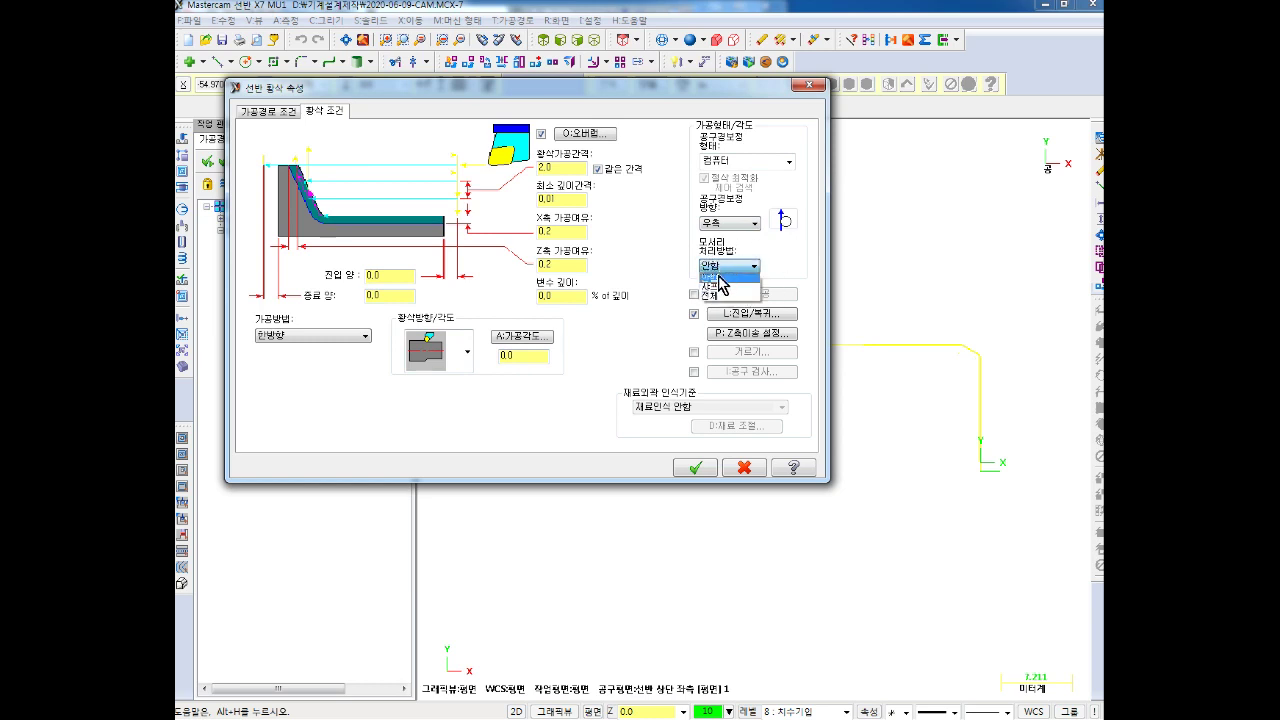
{"action": "left_click", "coordinate": [716, 280]}
{"action": "left_click", "coordinate": [727, 266]}
{"action": "left_click", "coordinate": [726, 284]}
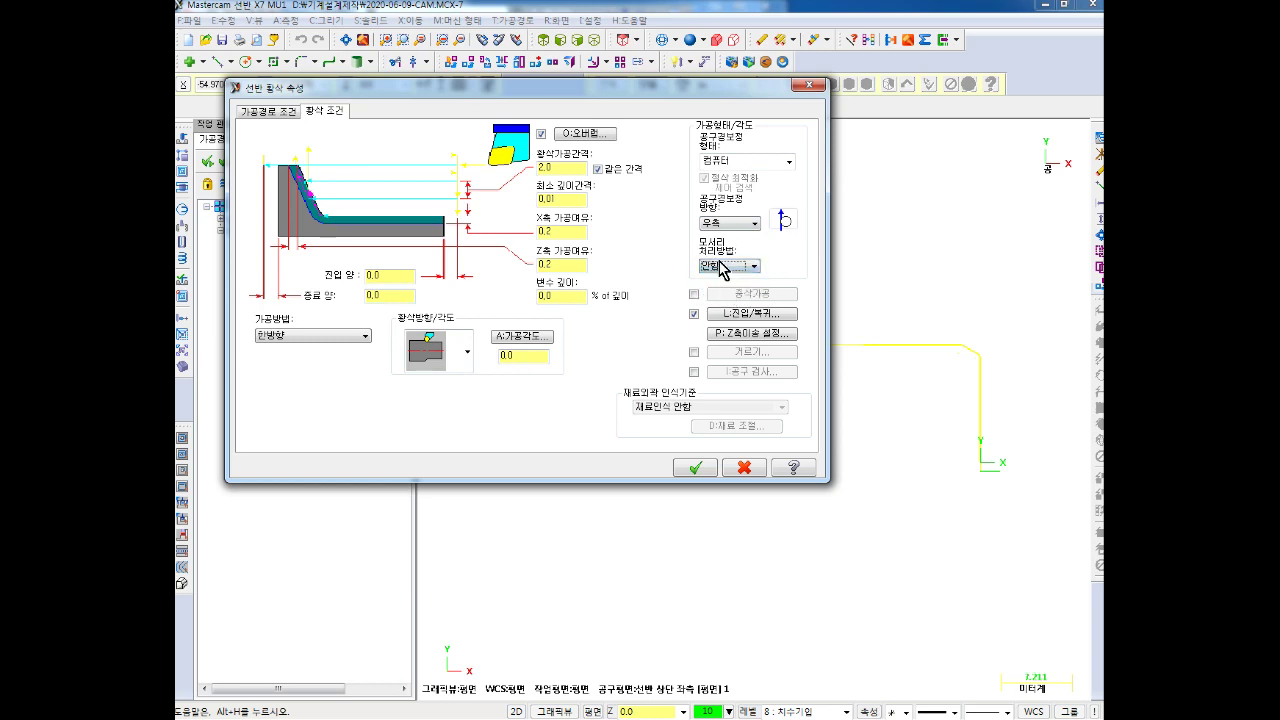
Disable the entry vector in lead-in/lead-out and generate the roughing toolpath
{"action": "left_click", "coordinate": [742, 316]}
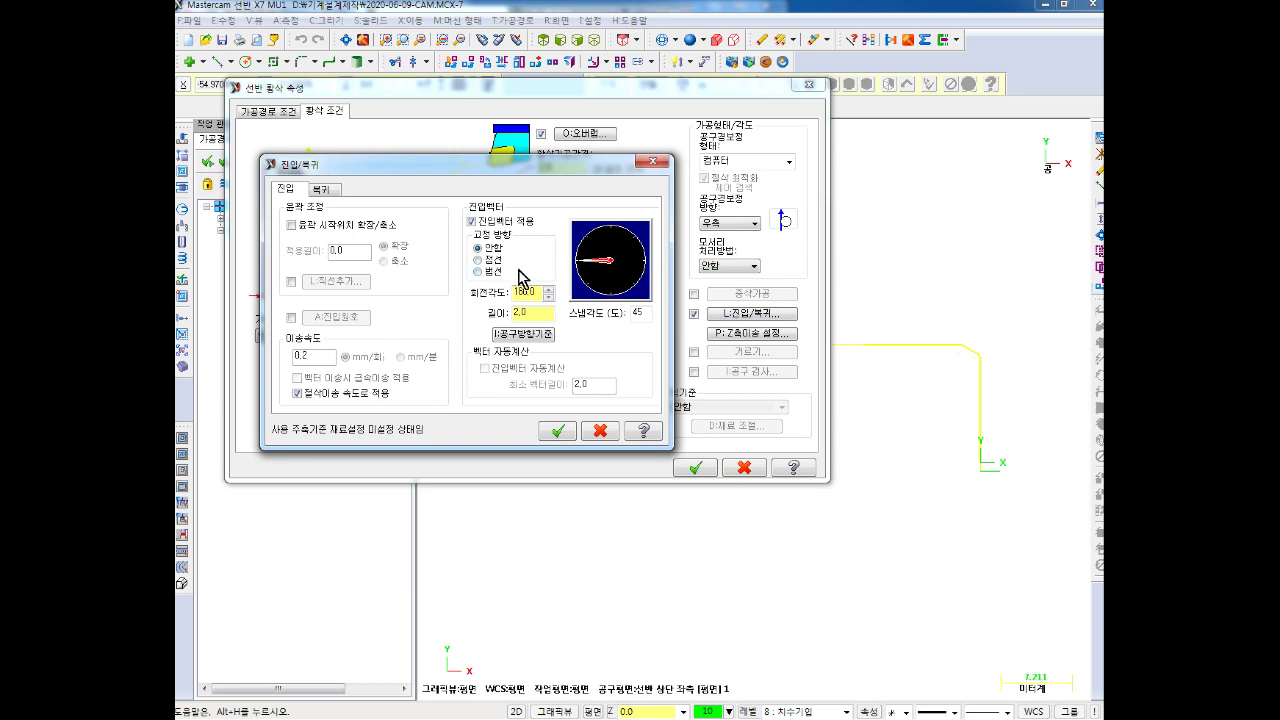
{"action": "left_click", "coordinate": [492, 224]}
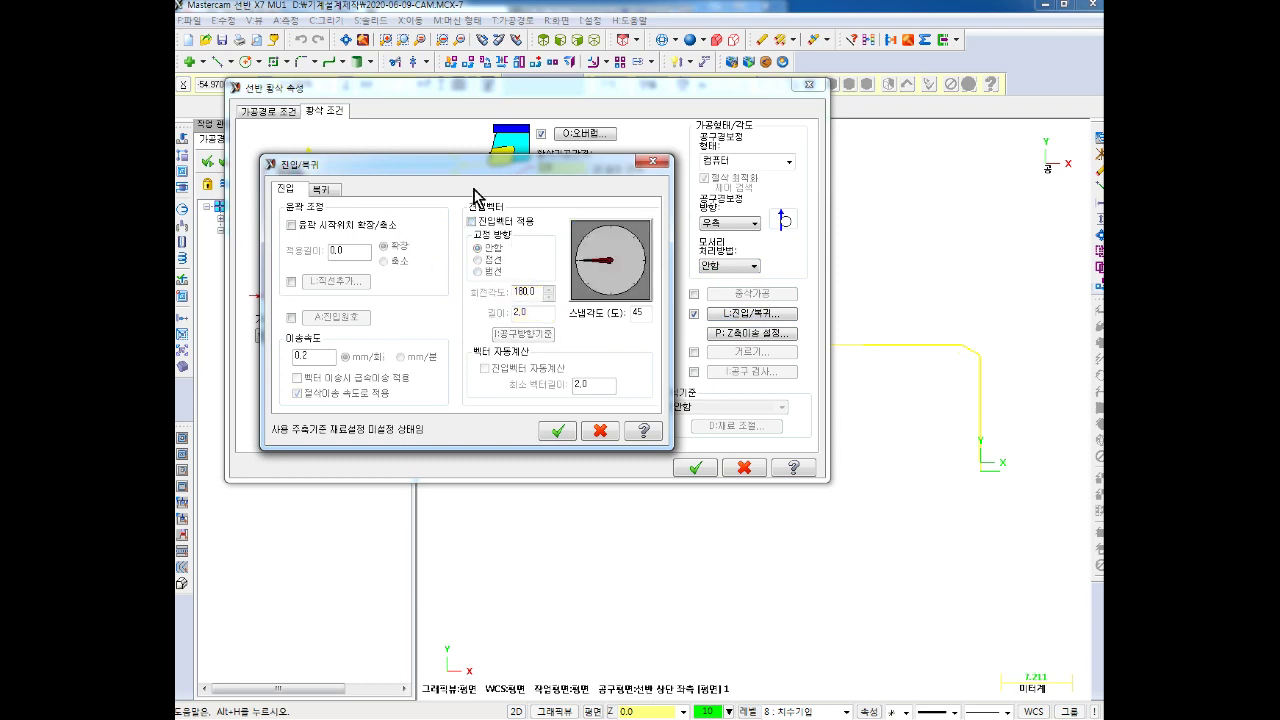
{"action": "left_click", "coordinate": [652, 161]}
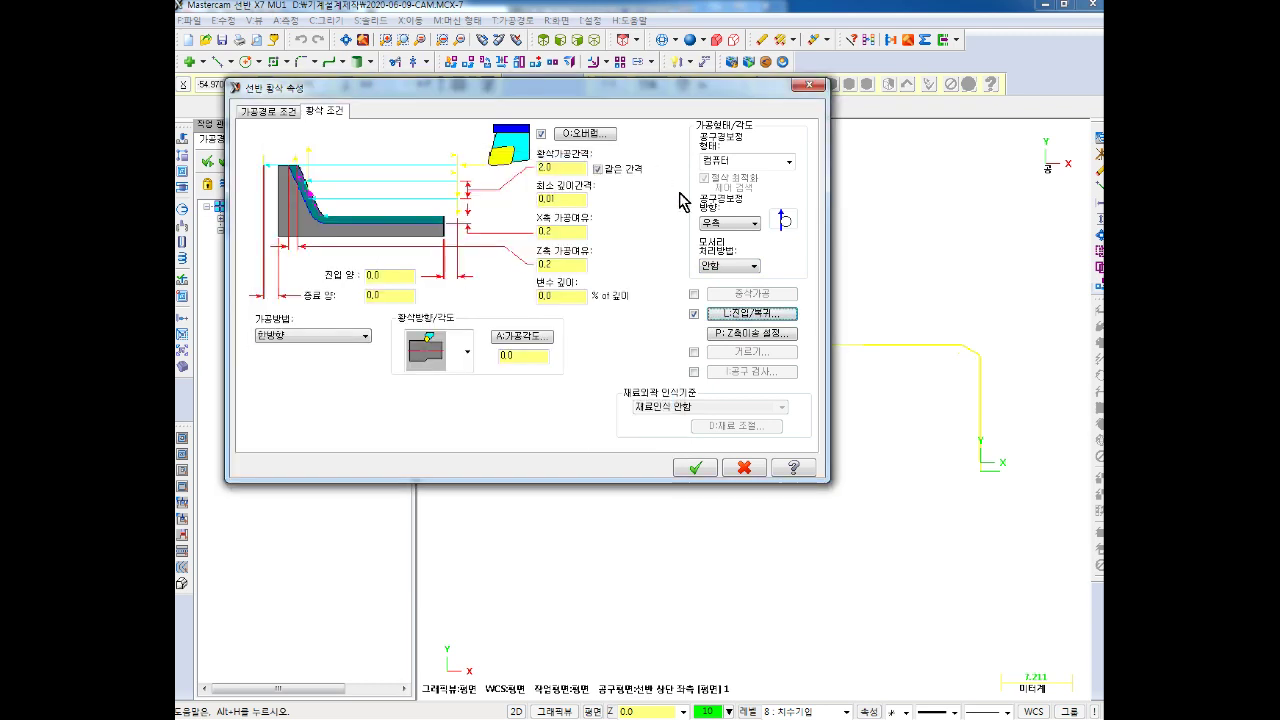
{"action": "left_click", "coordinate": [741, 318]}
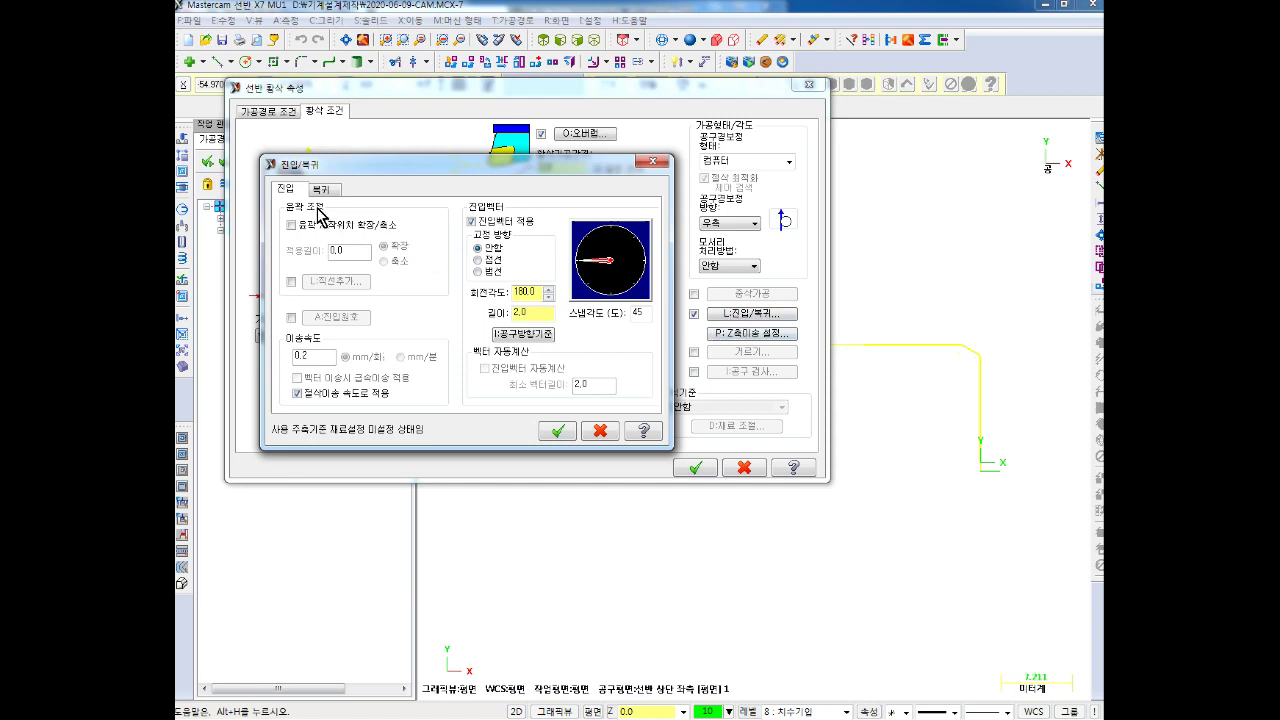
{"action": "left_click", "coordinate": [487, 222]}
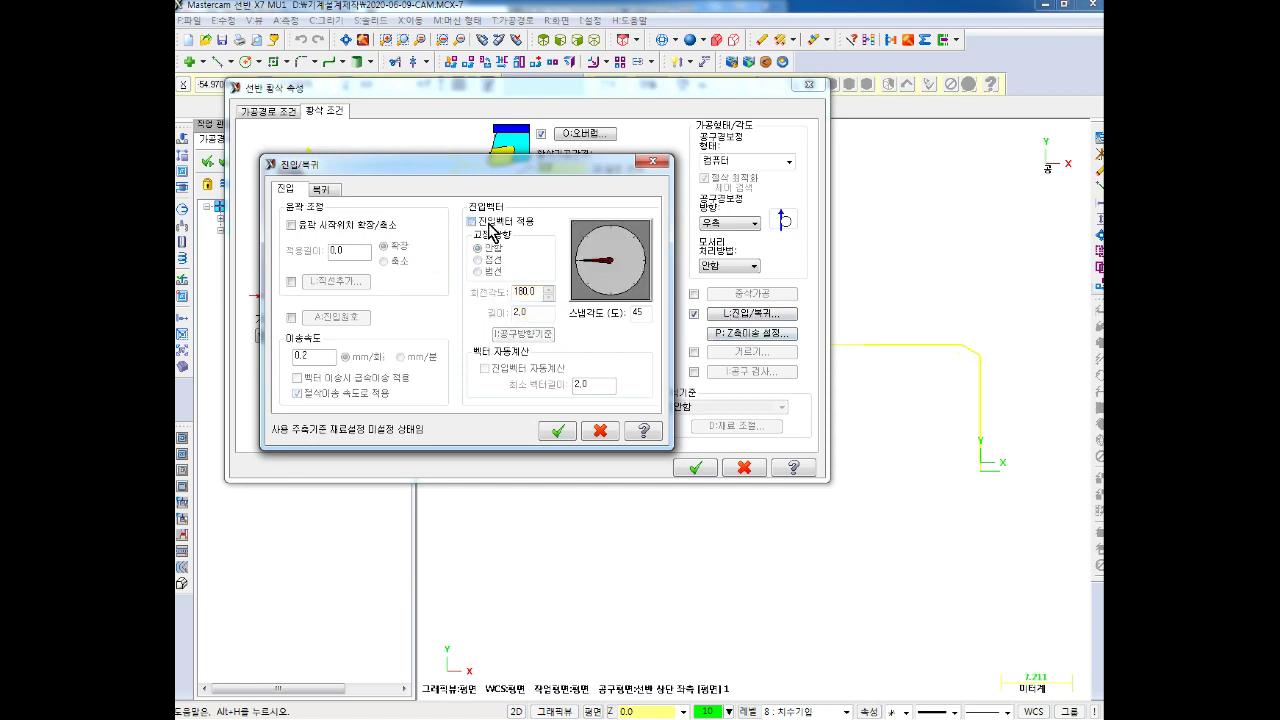
{"action": "left_click", "coordinate": [558, 432]}
{"action": "left_click", "coordinate": [741, 318]}
{"action": "left_click", "coordinate": [324, 189]}
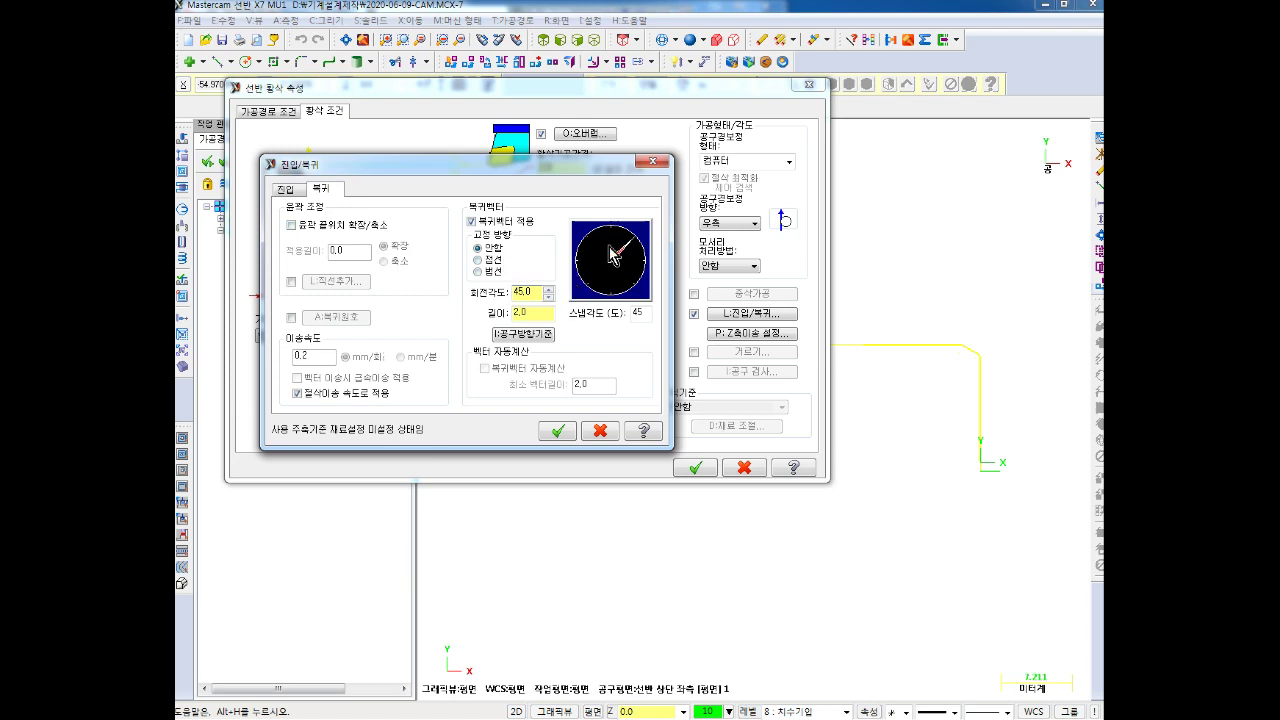
{"action": "left_click", "coordinate": [560, 431]}
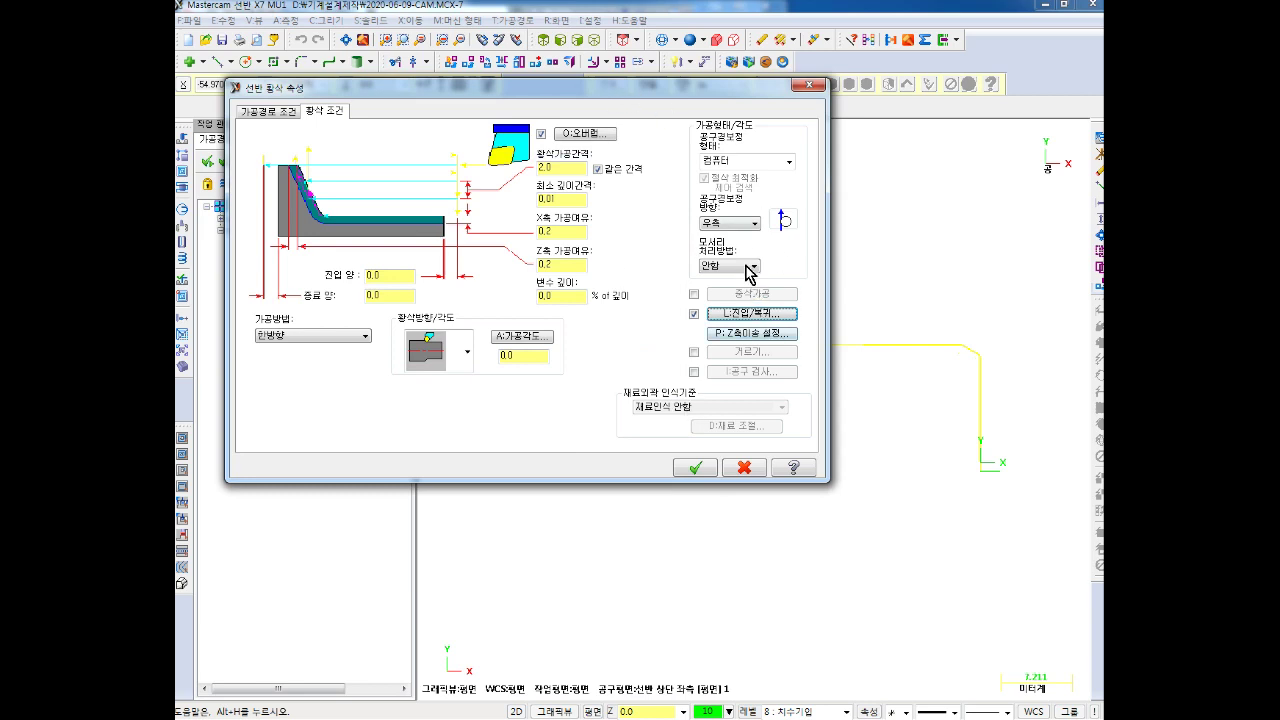
{"action": "left_click", "coordinate": [696, 468]}
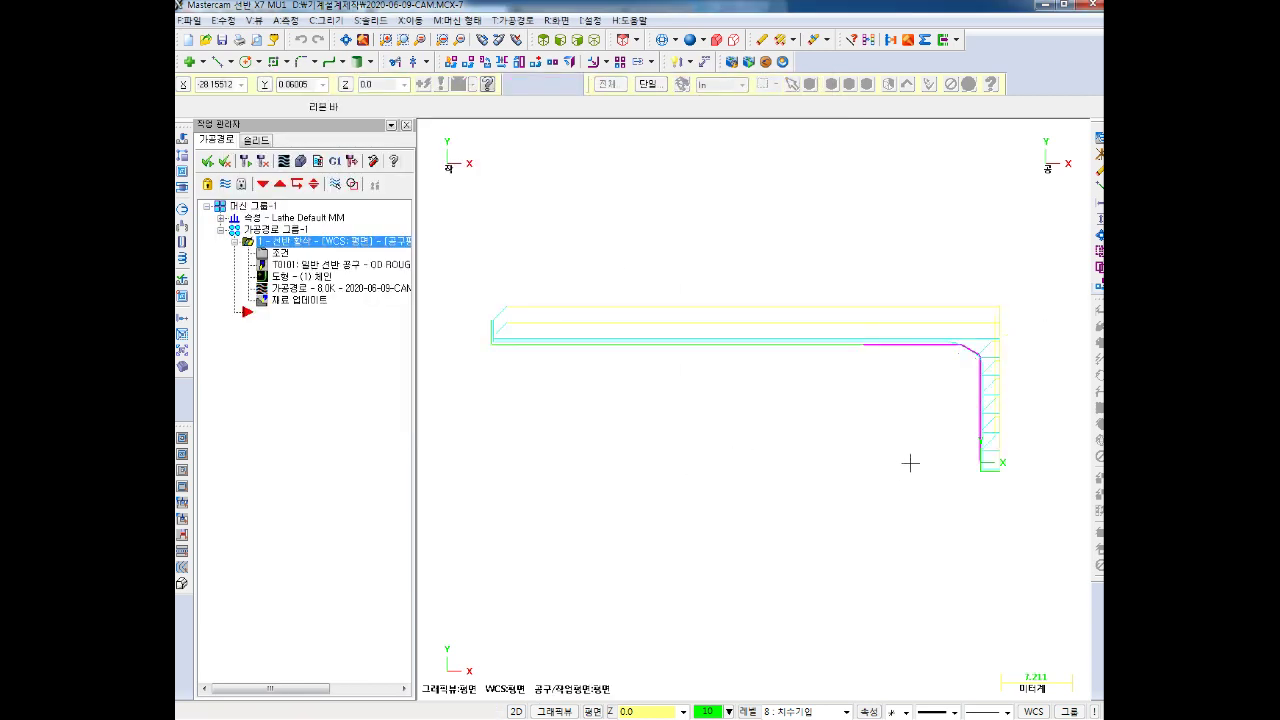
{"action": "scroll", "coordinate": [837, 409], "scroll_direction": "up", "scroll_amount": 2}
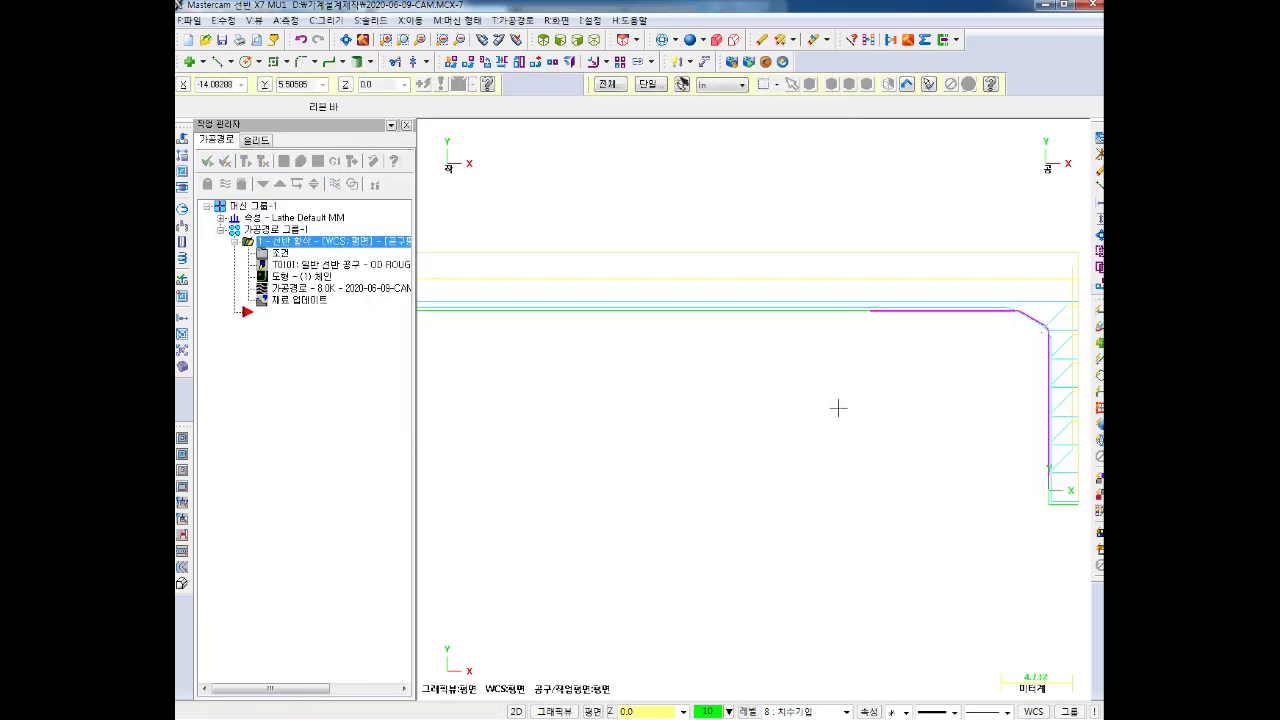
{"action": "scroll", "coordinate": [840, 409], "scroll_direction": "down", "scroll_amount": 2}
{"action": "scroll", "coordinate": [839, 406], "scroll_direction": "up", "scroll_amount": 1}
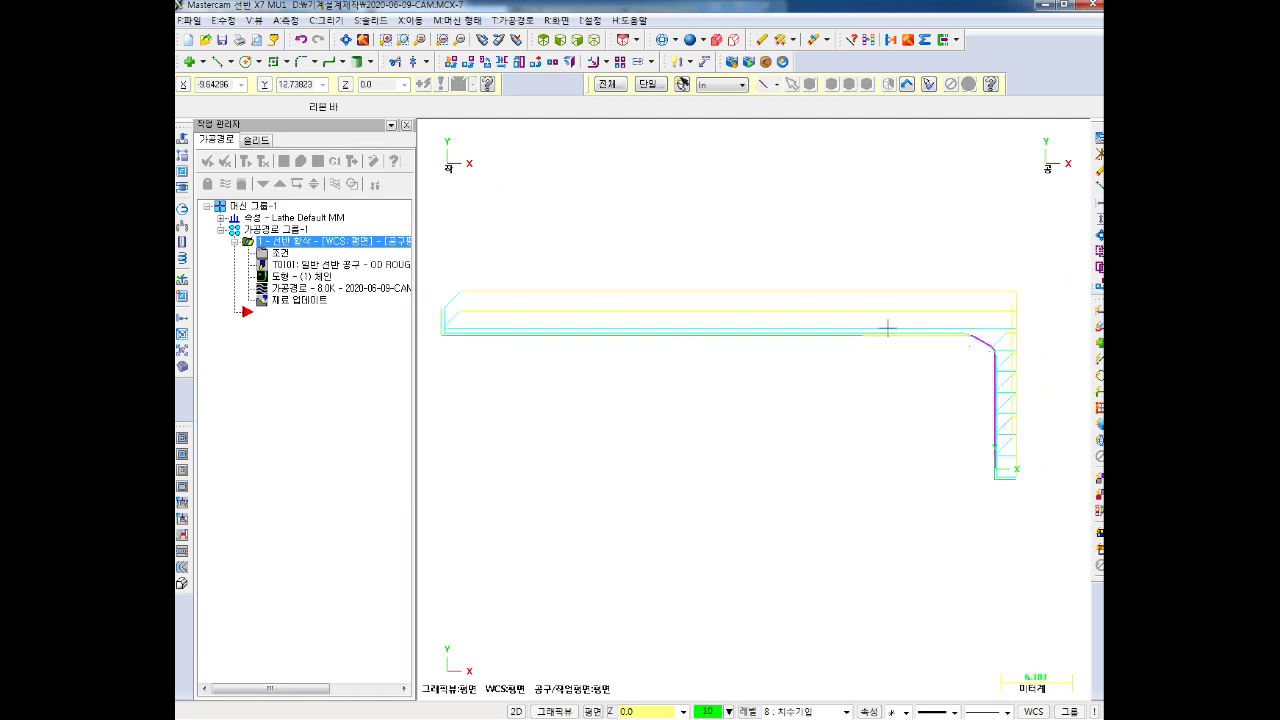
{"action": "scroll", "coordinate": [891, 401], "scroll_direction": "up", "scroll_amount": 1}
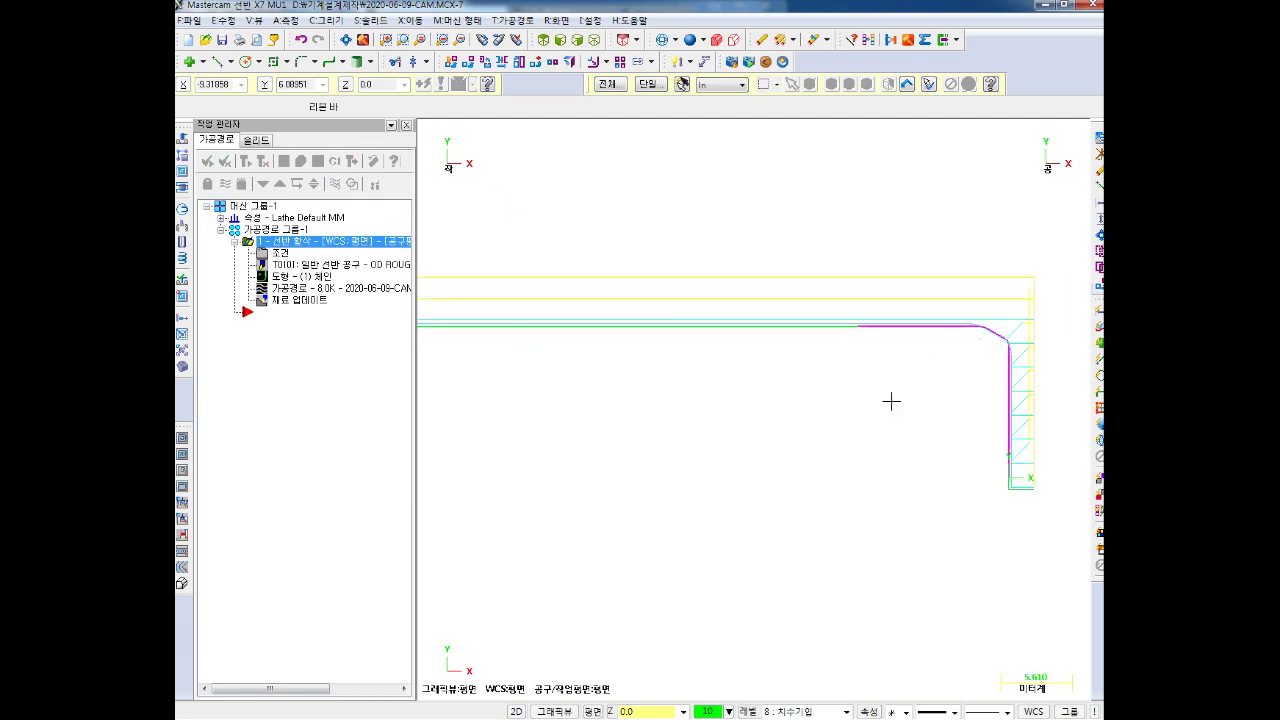
{"action": "scroll", "coordinate": [904, 393], "scroll_direction": "up", "scroll_amount": 2}
{"action": "scroll", "coordinate": [971, 420], "scroll_direction": "up", "scroll_amount": 2}
{"action": "scroll", "coordinate": [1040, 474], "scroll_direction": "up", "scroll_amount": 6}
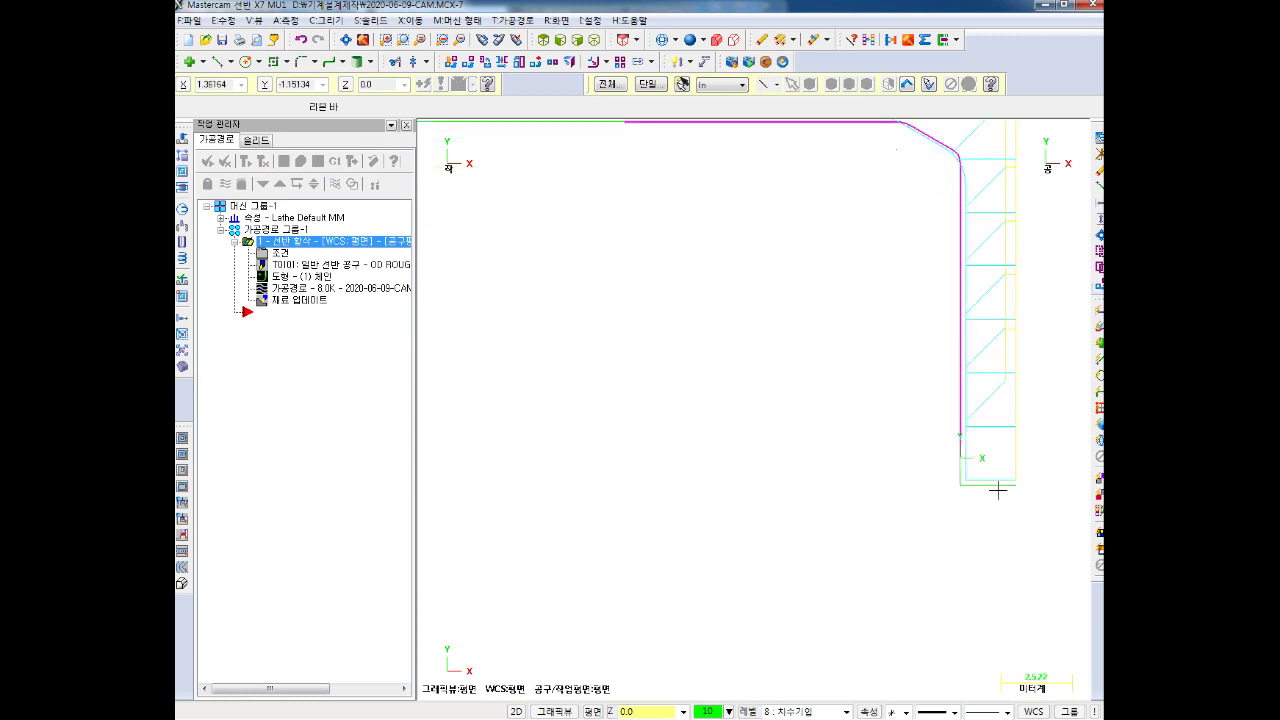
{"action": "scroll", "coordinate": [997, 486], "scroll_direction": "up", "scroll_amount": 6}
{"action": "scroll", "coordinate": [1009, 486], "scroll_direction": "up", "scroll_amount": 1}
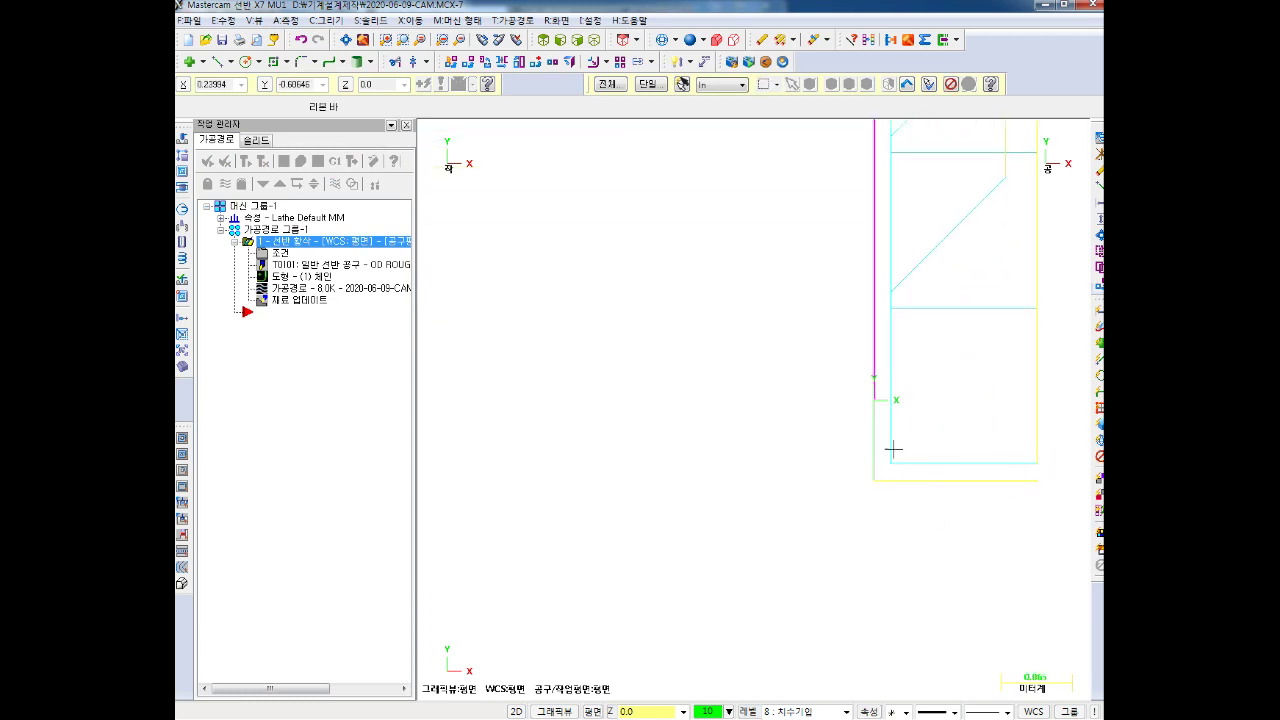
{"action": "scroll", "coordinate": [806, 397], "scroll_direction": "down", "scroll_amount": 3}
{"action": "scroll", "coordinate": [734, 354], "scroll_direction": "down", "scroll_amount": 3}
{"action": "scroll", "coordinate": [729, 340], "scroll_direction": "down", "scroll_amount": 2}
{"action": "scroll", "coordinate": [729, 340], "scroll_direction": "down", "scroll_amount": 2}
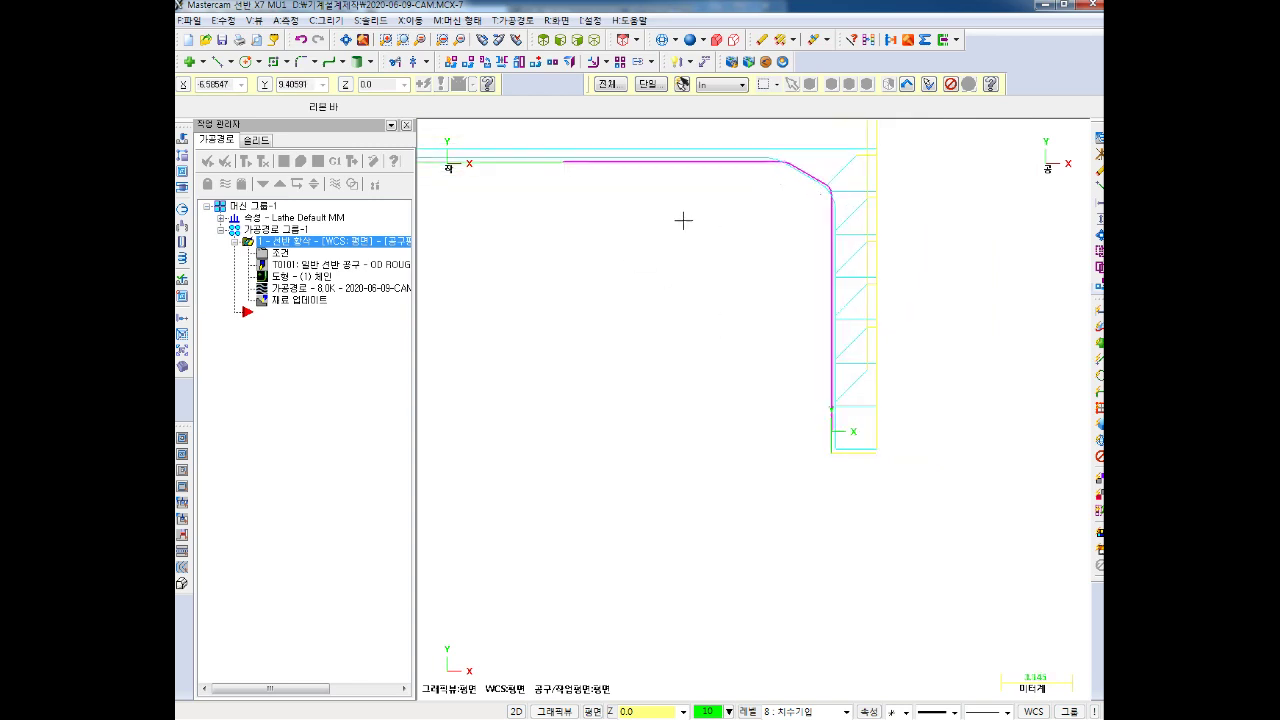
{"action": "scroll", "coordinate": [771, 236], "scroll_direction": "up", "scroll_amount": 2}
{"action": "left_click", "coordinate": [855, 436]}
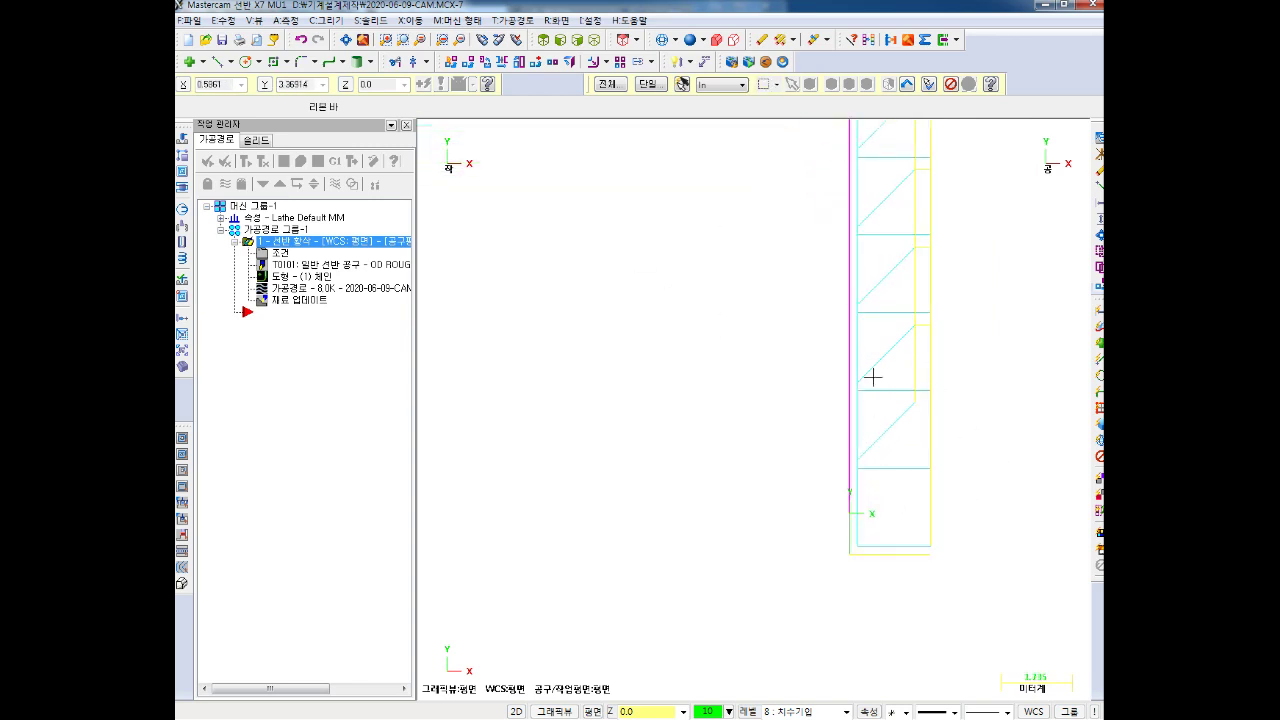
{"action": "scroll", "coordinate": [790, 265], "scroll_direction": "down", "scroll_amount": 3}
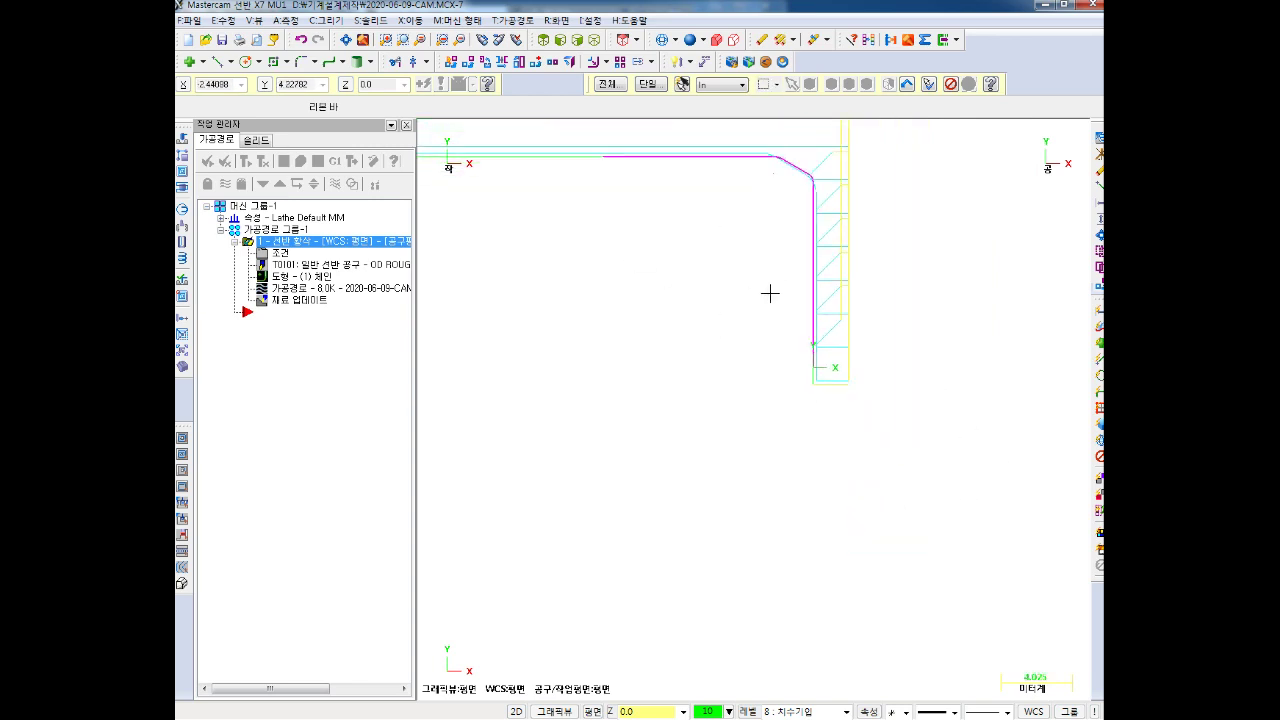
{"action": "key", "text": "Down"}
{"action": "key", "text": "Down"}
{"action": "key", "text": "Right"}
{"action": "key", "text": "Right"}
{"action": "key", "text": "Right"}
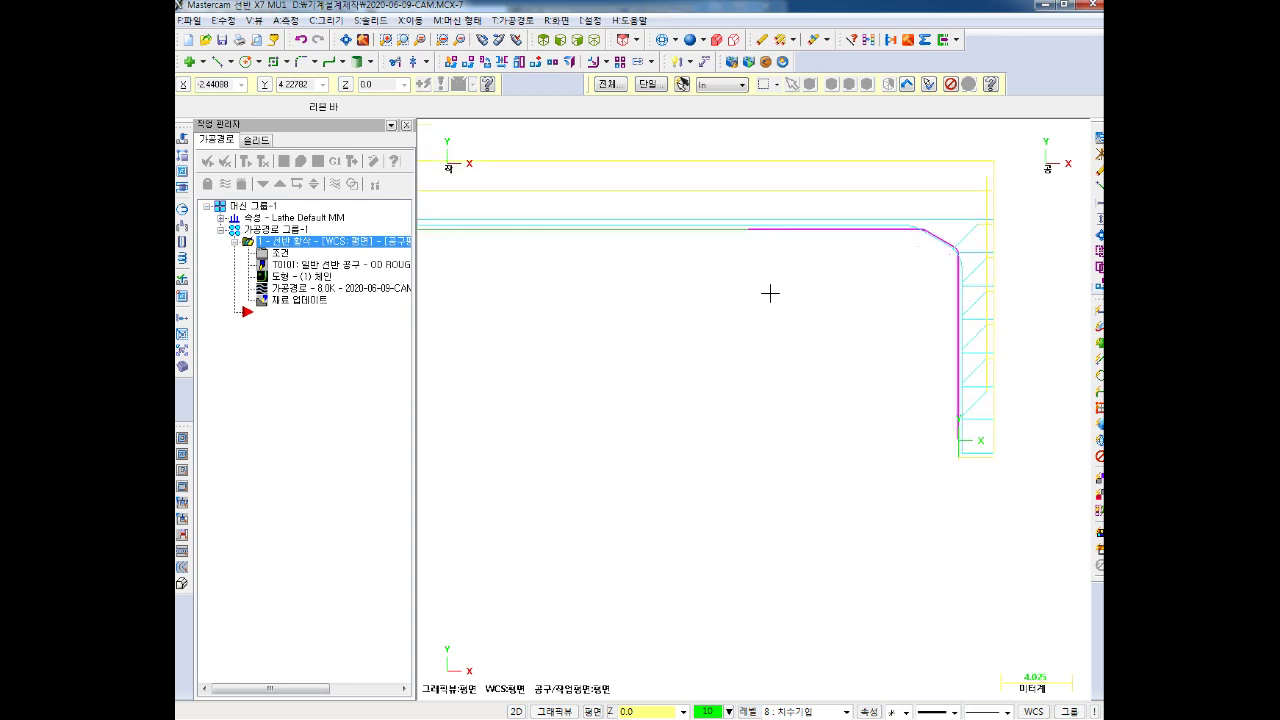
{"action": "key", "text": "Left"}
{"action": "key", "text": "Up"}
{"action": "scroll", "coordinate": [766, 323], "scroll_direction": "down", "scroll_amount": 1}
{"action": "scroll", "coordinate": [784, 332], "scroll_direction": "down", "scroll_amount": 2}
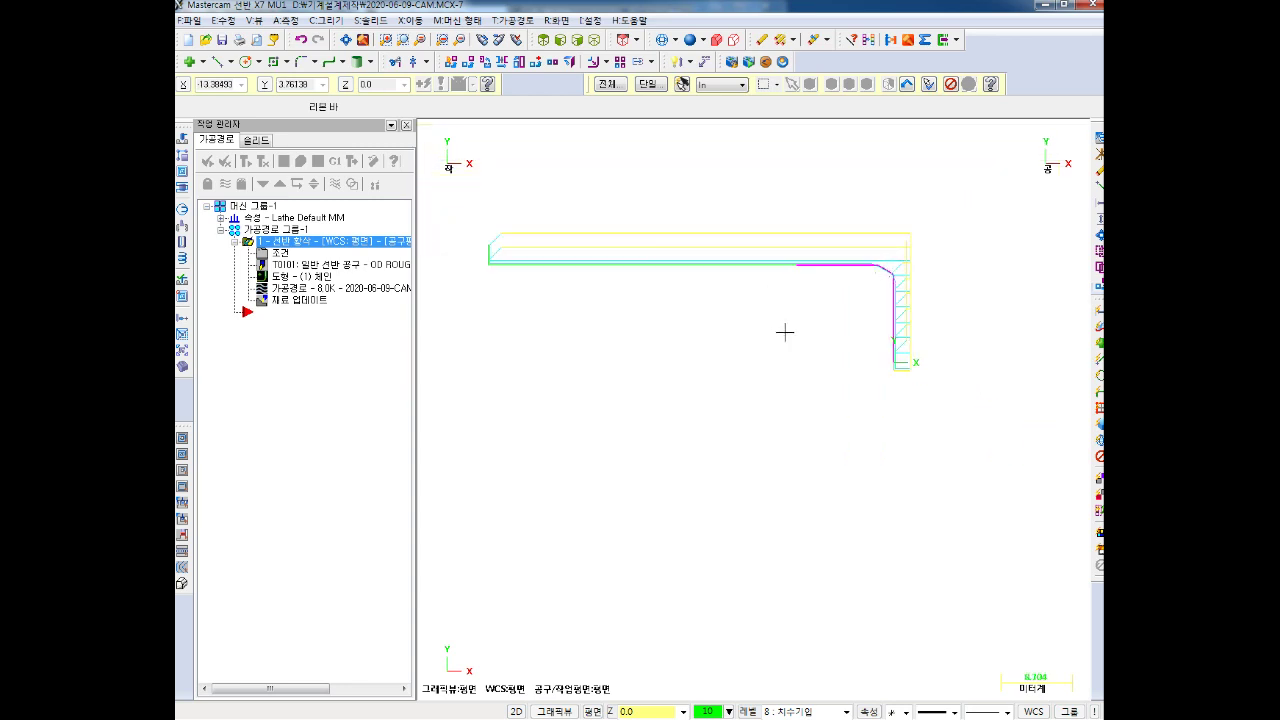
{"action": "key", "text": "Down"}
{"action": "key", "text": "Down"}
{"action": "key", "text": "Down"}
{"action": "key", "text": "Right"}
{"action": "key", "text": "Up"}
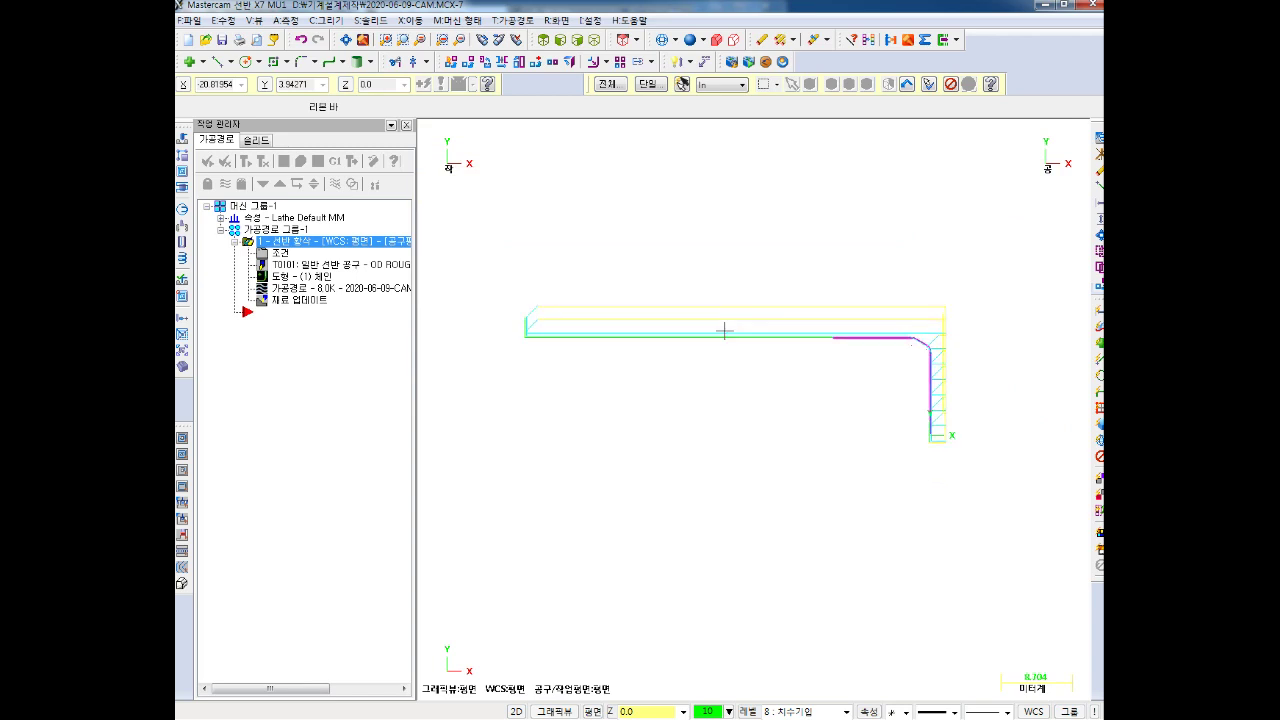
{"action": "scroll", "coordinate": [656, 364], "scroll_direction": "up", "scroll_amount": 1}
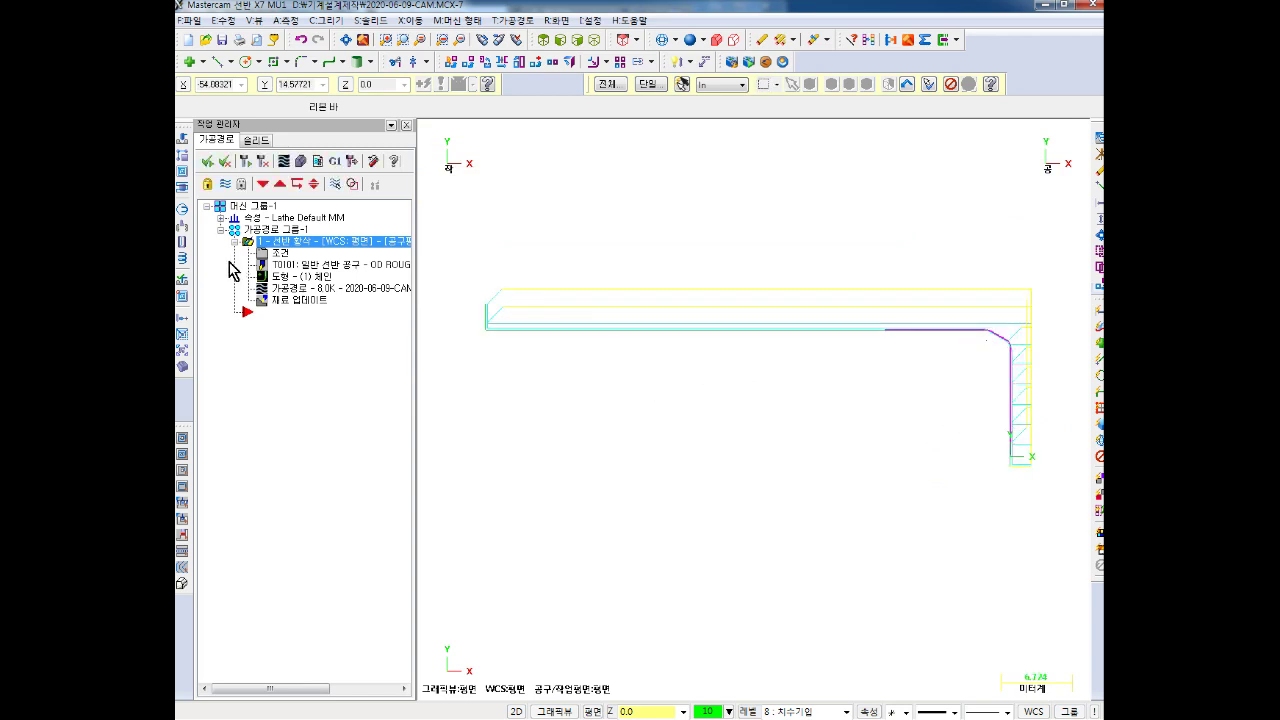
Open the left-spindle stock properties in Stock setup and start replacing the 100 length
{"action": "left_click", "coordinate": [221, 218]}
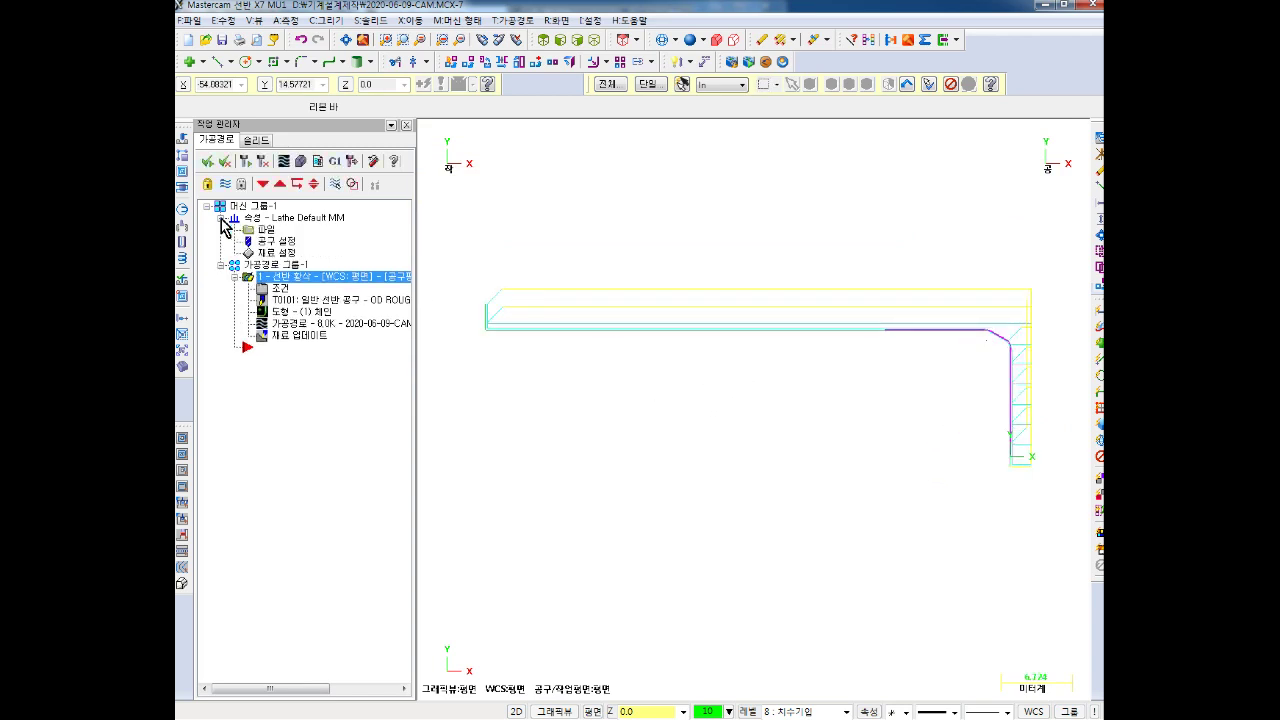
{"action": "left_click", "coordinate": [273, 255]}
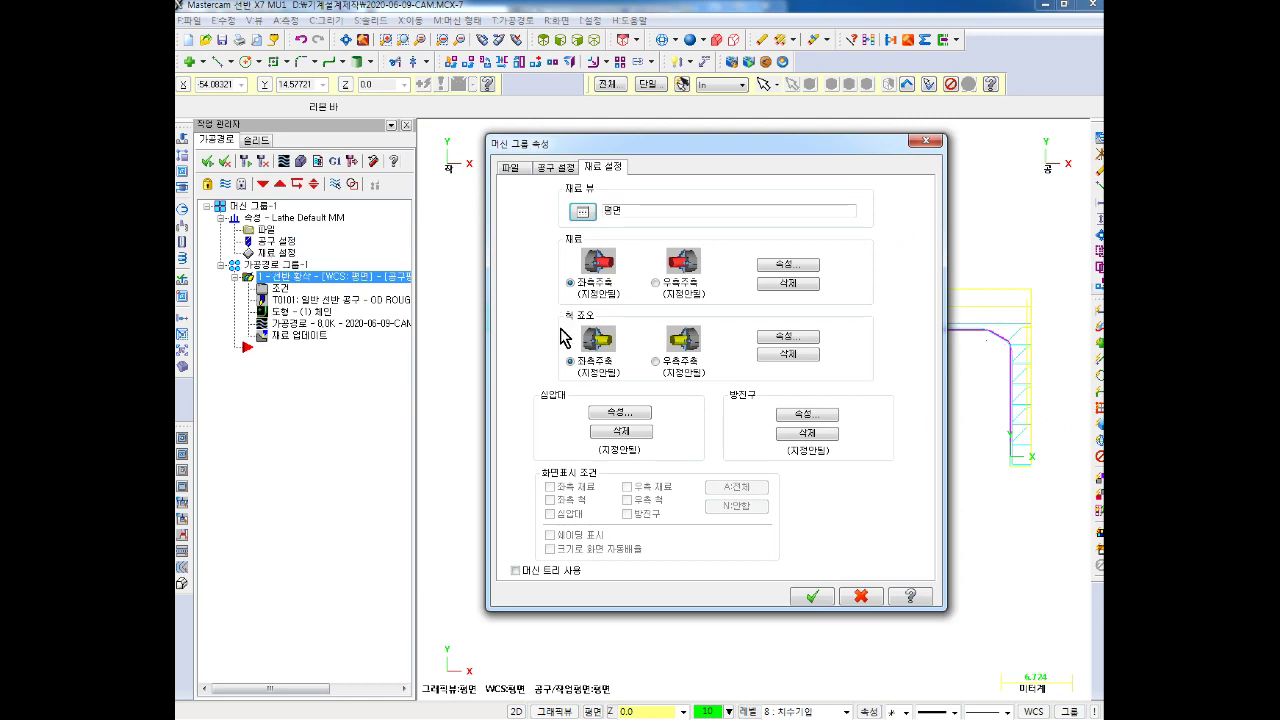
{"action": "left_click", "coordinate": [780, 265]}
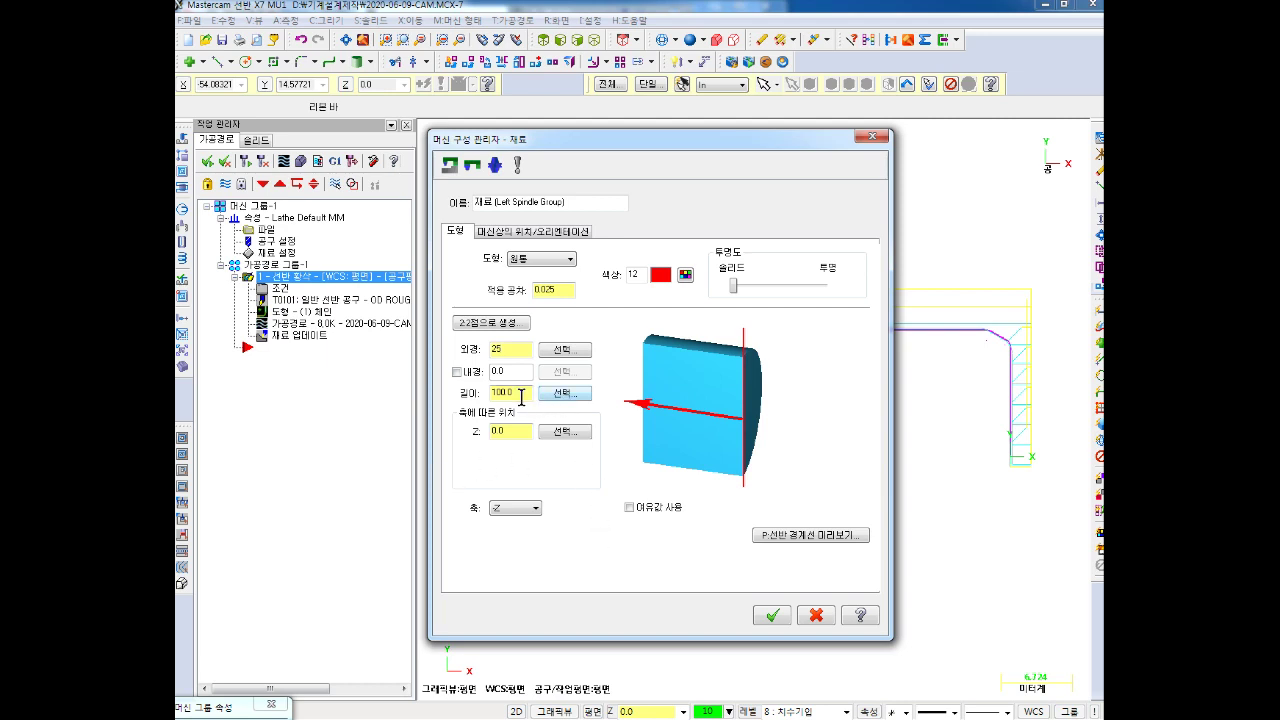
{"action": "type", "text": "7"}
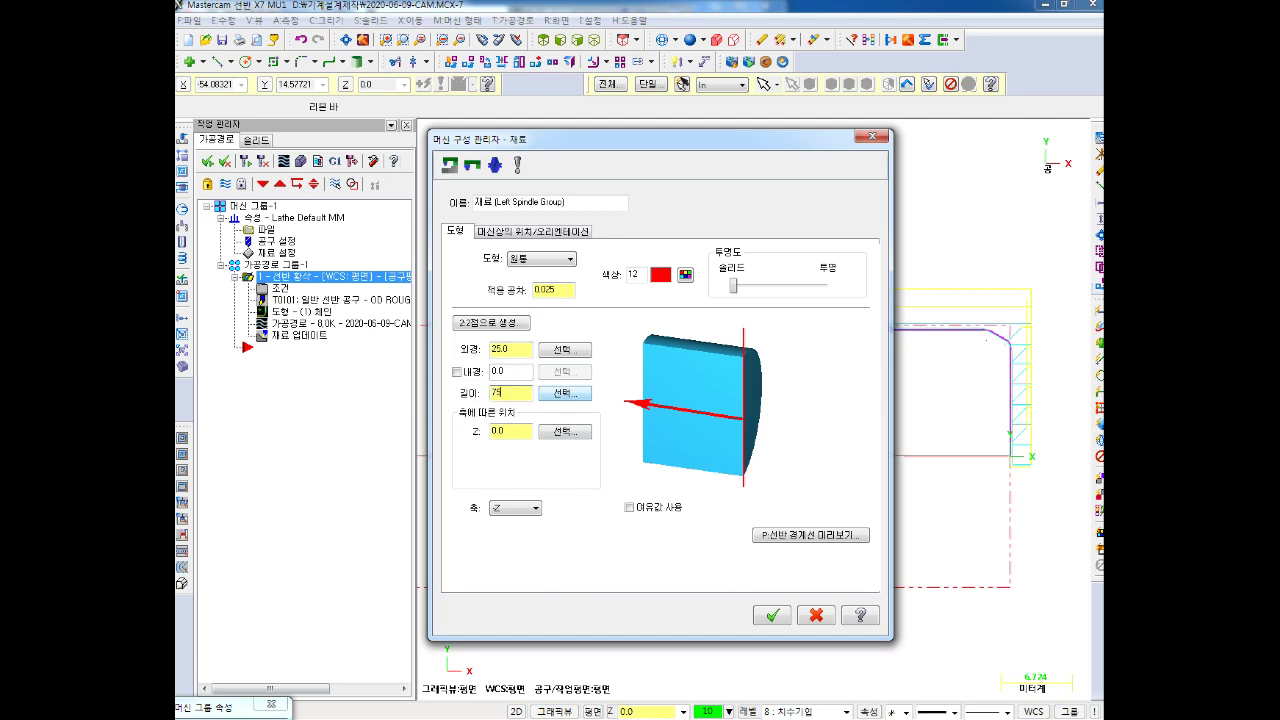
Confirm the new stock, regenerate the roughing toolpath, backplot it, then launch verification
{"action": "left_click", "coordinate": [772, 616]}
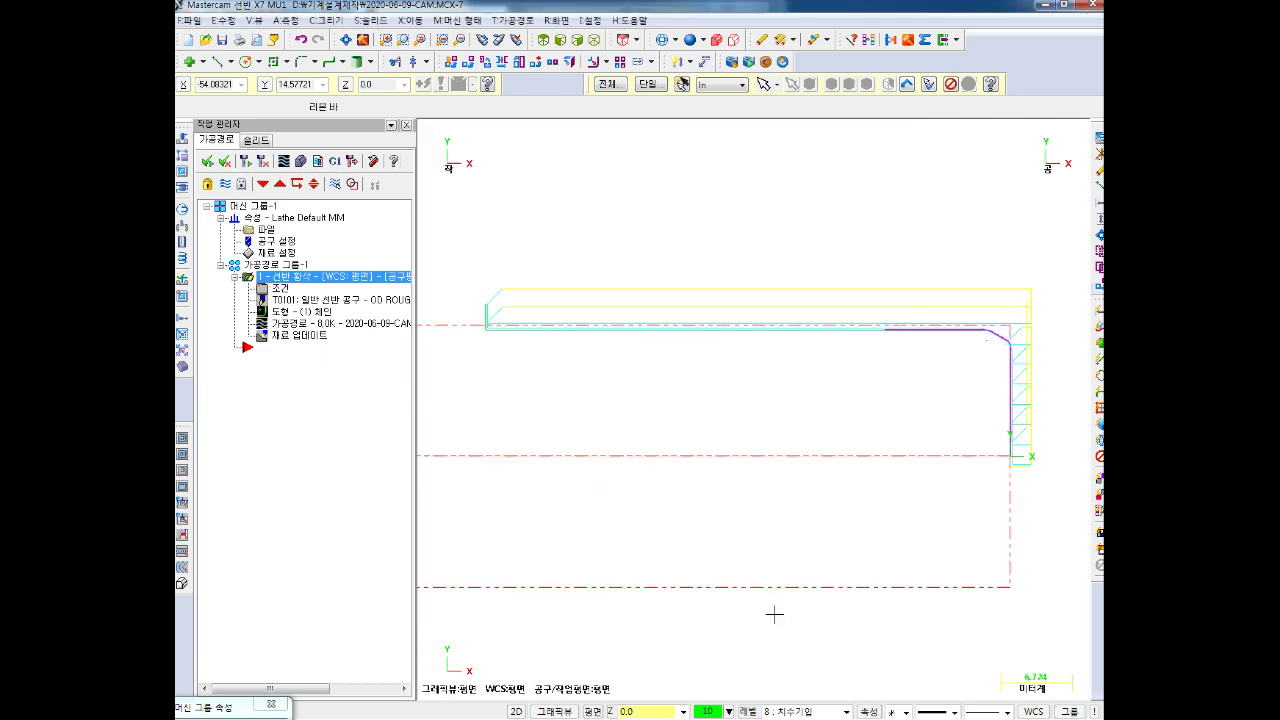
{"action": "left_click", "coordinate": [812, 597]}
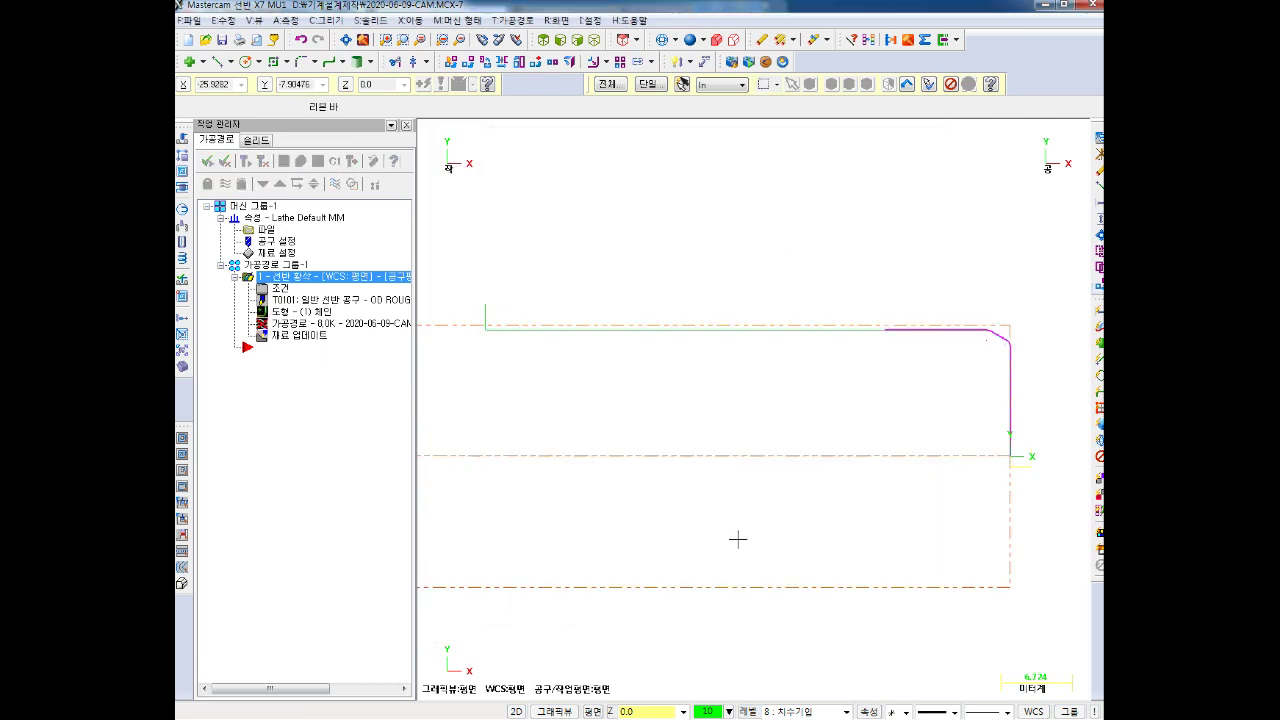
{"action": "left_click", "coordinate": [248, 162]}
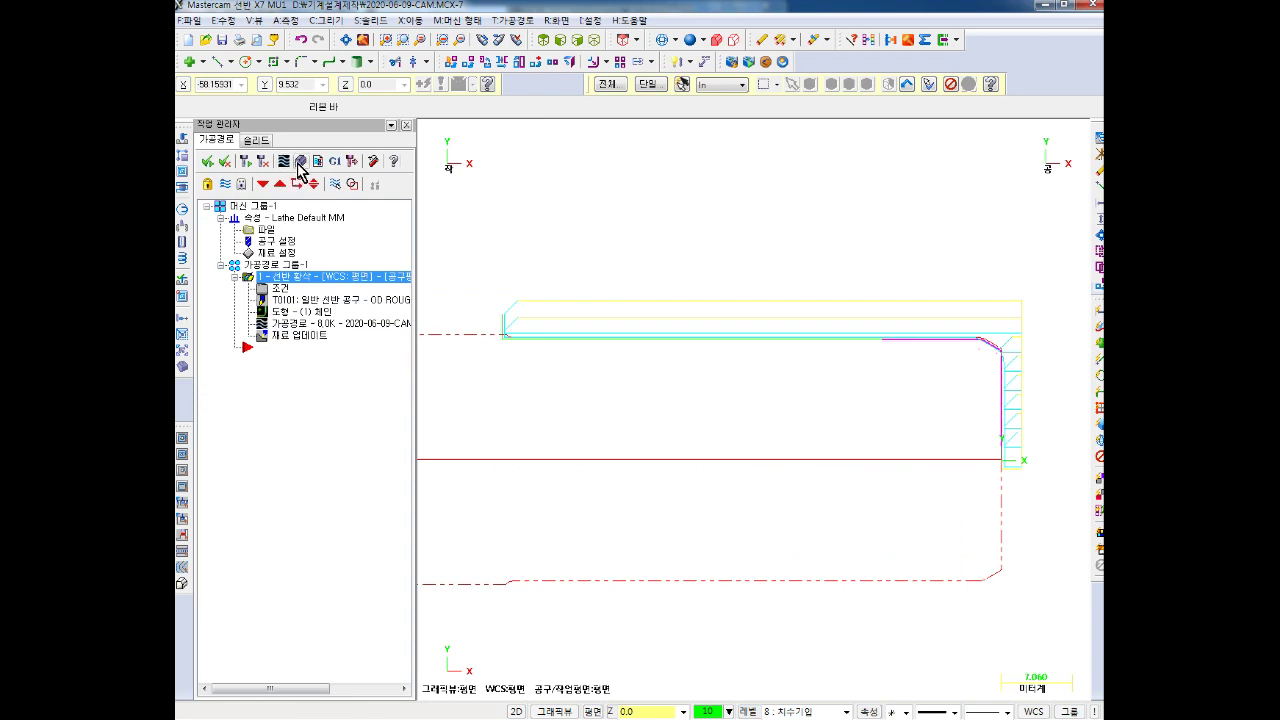
{"action": "left_click", "coordinate": [283, 160]}
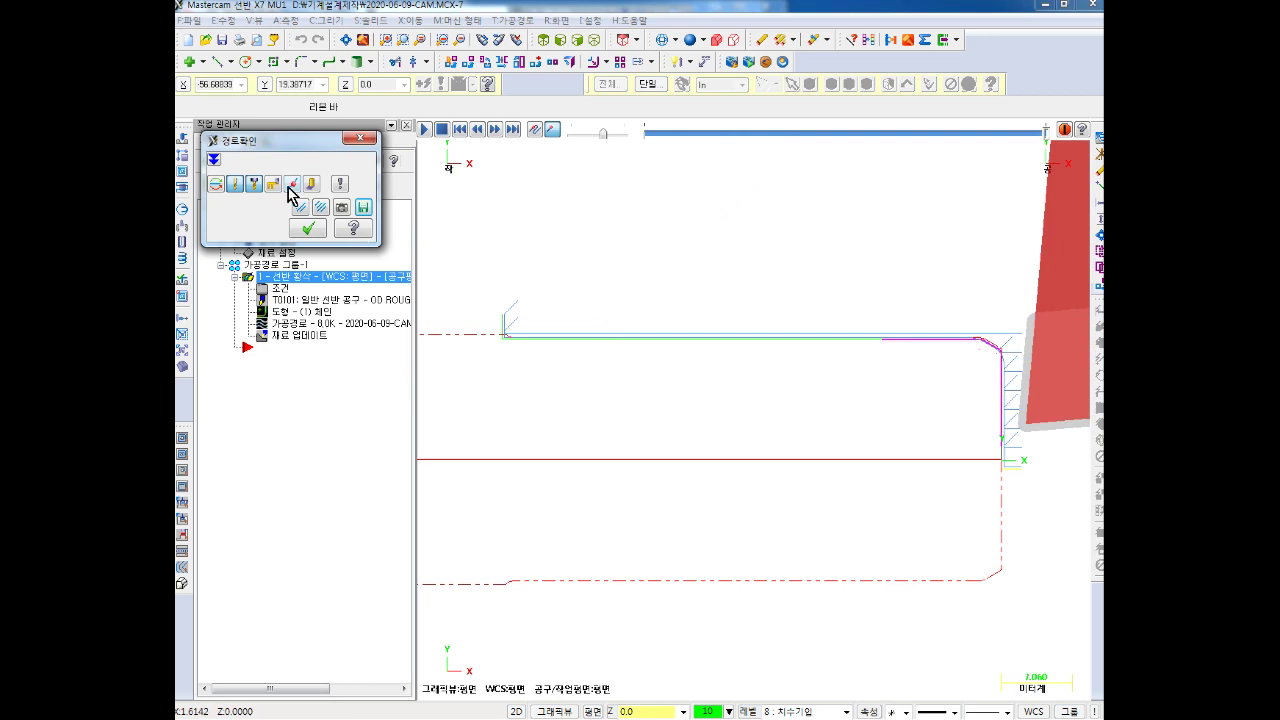
{"action": "left_click", "coordinate": [309, 229]}
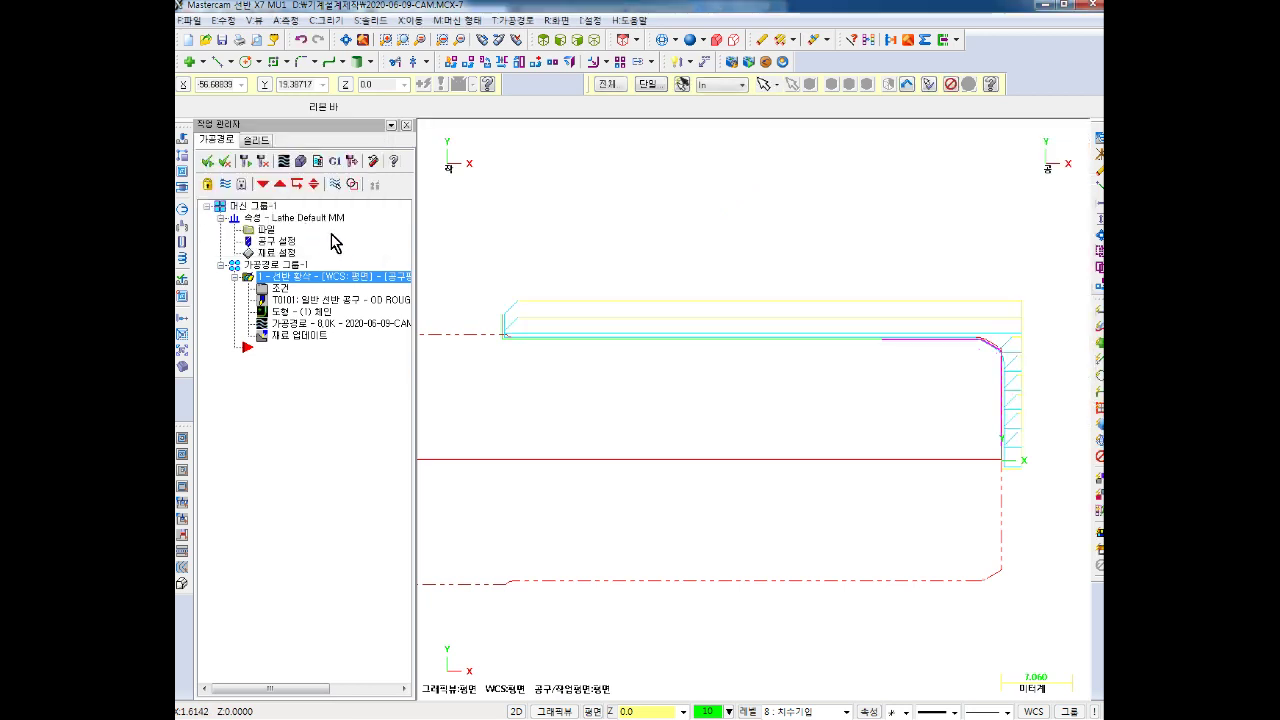
{"action": "left_click", "coordinate": [300, 163]}
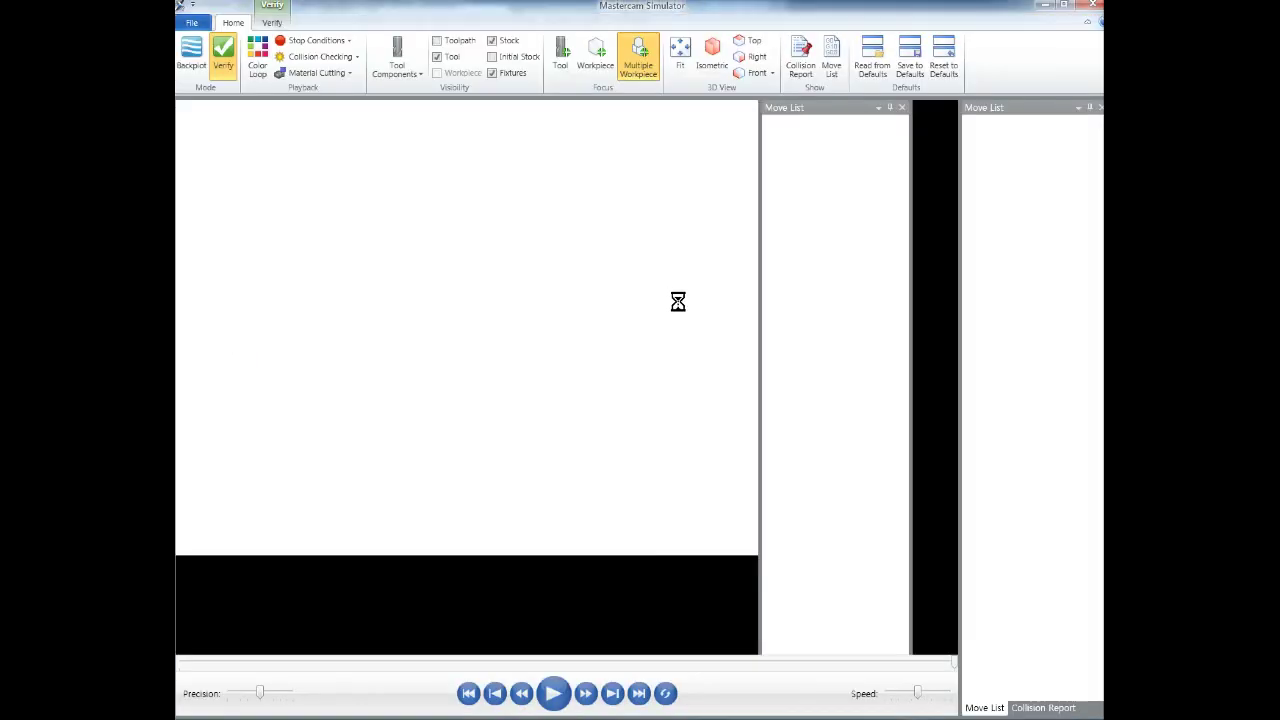
Run the roughing simulation slowly in isometric view, orbit to inspect the stock, then close
{"action": "left_click", "coordinate": [717, 55]}
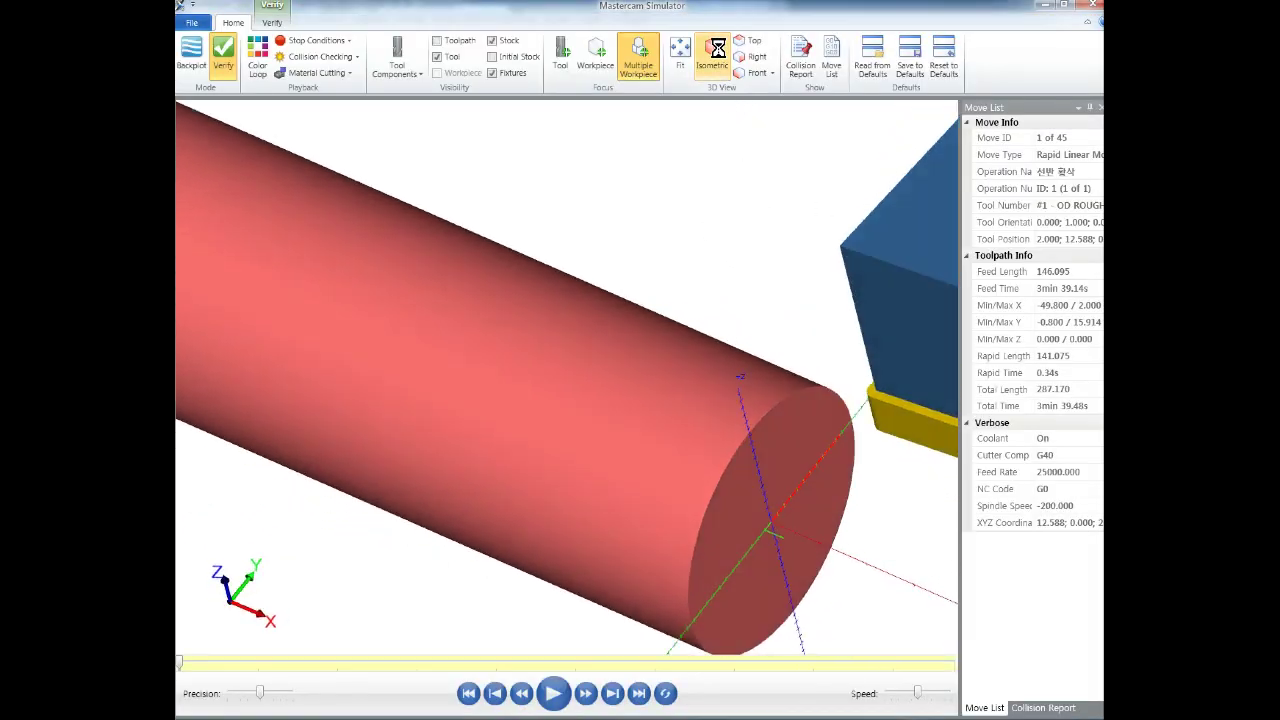
{"action": "left_click", "coordinate": [896, 690]}
{"action": "left_click", "coordinate": [553, 693]}
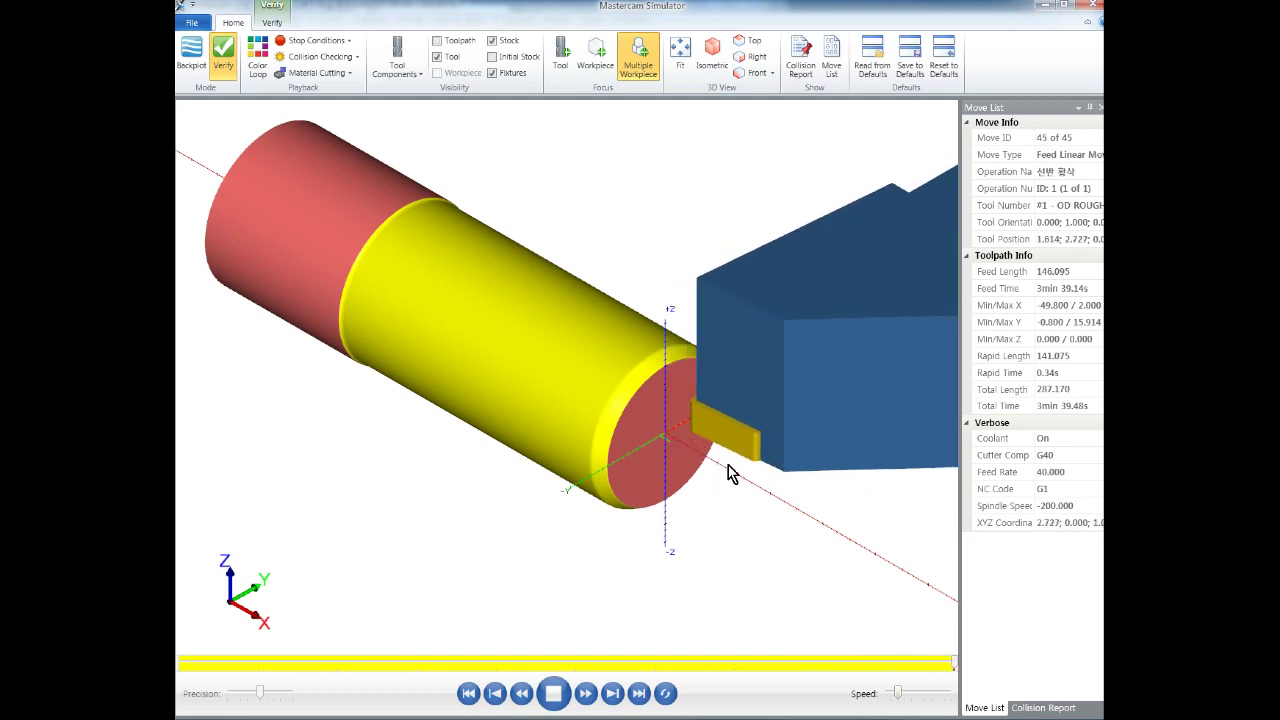
{"action": "mouse_move", "coordinate": [707, 455]}
{"action": "middle_mouse_down"}
{"action": "mouse_move", "coordinate": [611, 374]}
{"action": "mouse_move", "coordinate": [623, 340]}
{"action": "mouse_move", "coordinate": [559, 373]}
{"action": "mouse_move", "coordinate": [654, 277]}
{"action": "mouse_move", "coordinate": [600, 300]}
{"action": "mouse_move", "coordinate": [620, 300]}
{"action": "middle_mouse_up"}
{"action": "scroll", "coordinate": [620, 300], "scroll_direction": "down", "scroll_amount": 2}
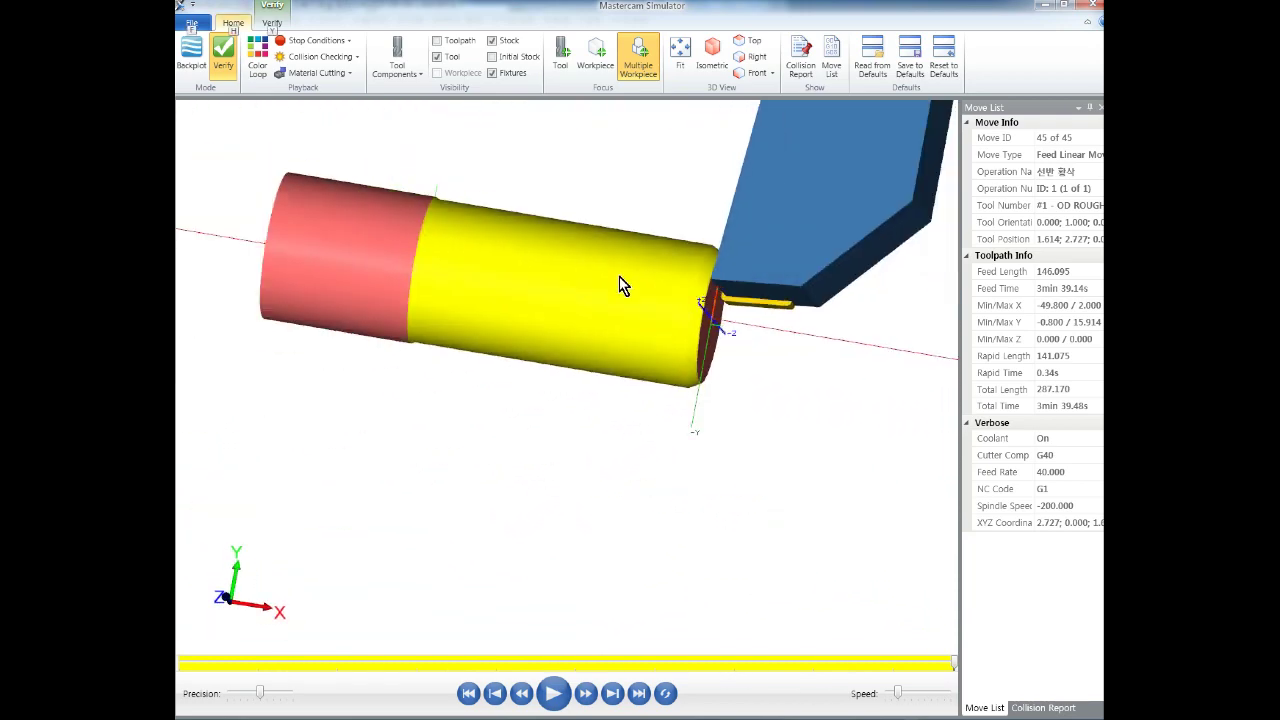
{"action": "scroll", "coordinate": [600, 270], "scroll_direction": "up", "scroll_amount": 2}
{"action": "mouse_move", "coordinate": [551, 237]}
{"action": "middle_mouse_down"}
{"action": "mouse_move", "coordinate": [568, 268]}
{"action": "mouse_move", "coordinate": [671, 334]}
{"action": "middle_mouse_up"}
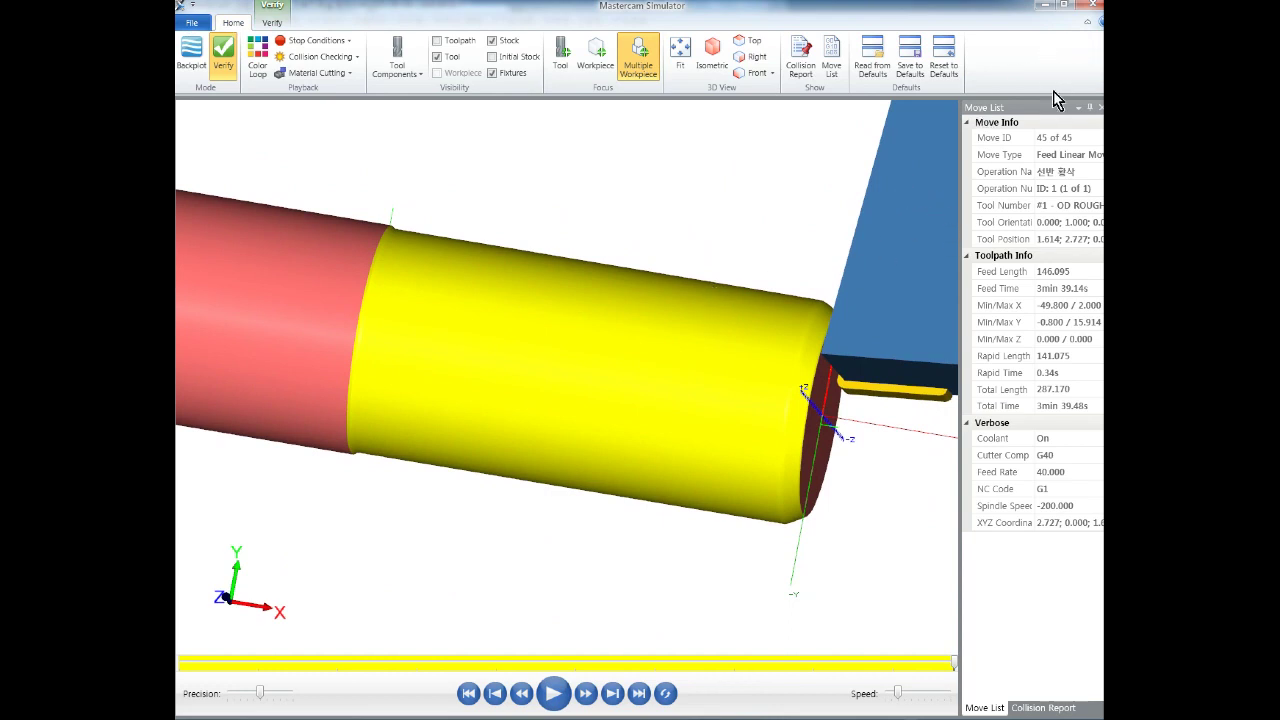
{"action": "left_click", "coordinate": [1092, 8]}
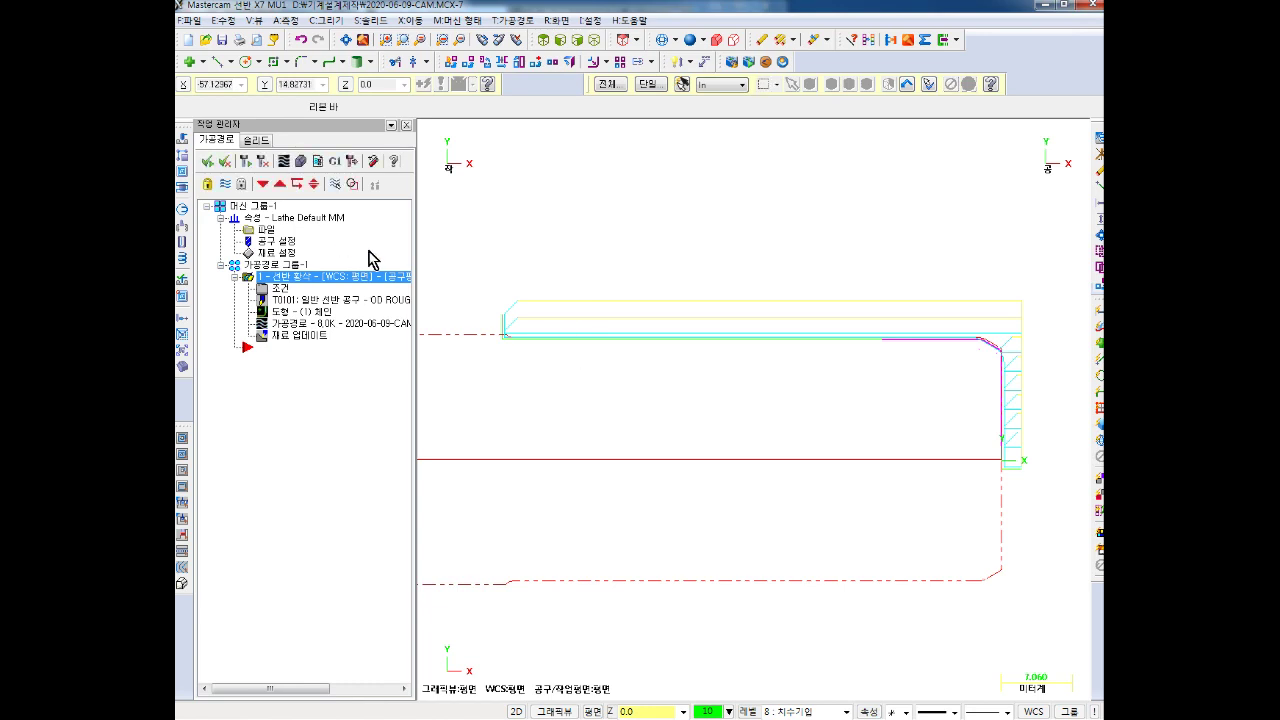
Post the toolpath and browse to the D:\기계설계제작 folder for saving
{"action": "left_click", "coordinate": [339, 162]}
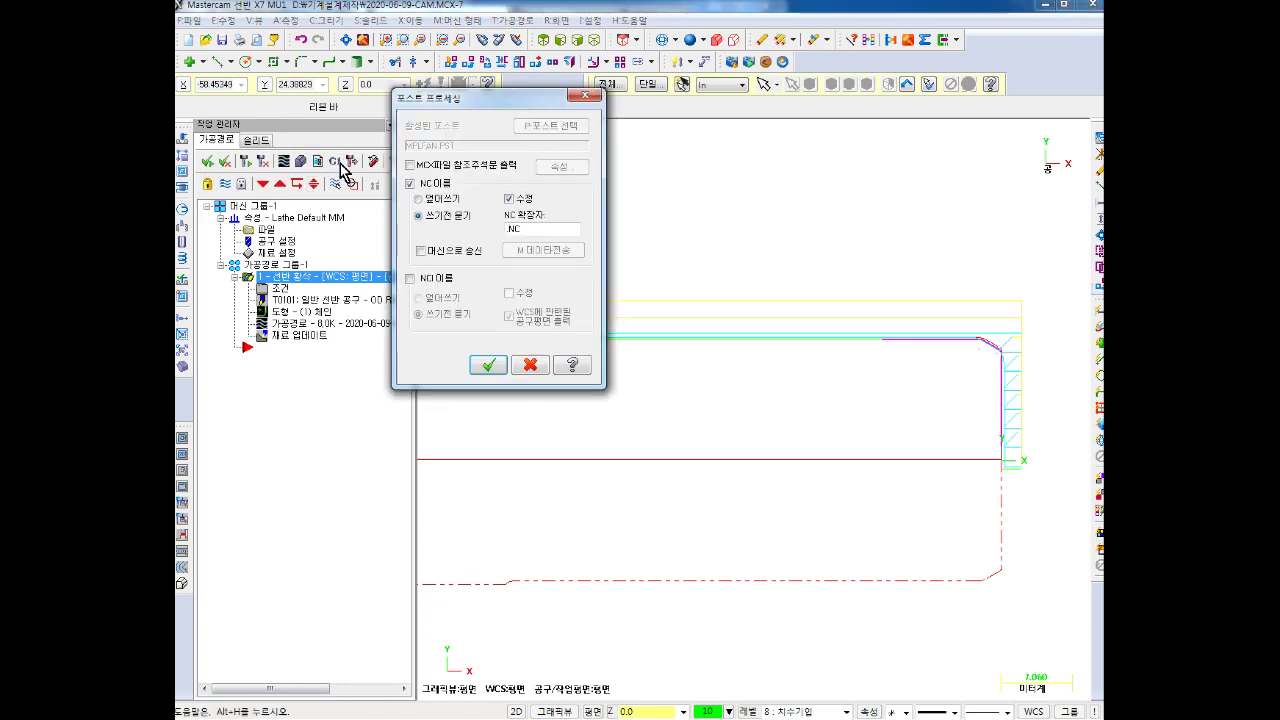
{"action": "left_click", "coordinate": [497, 366]}
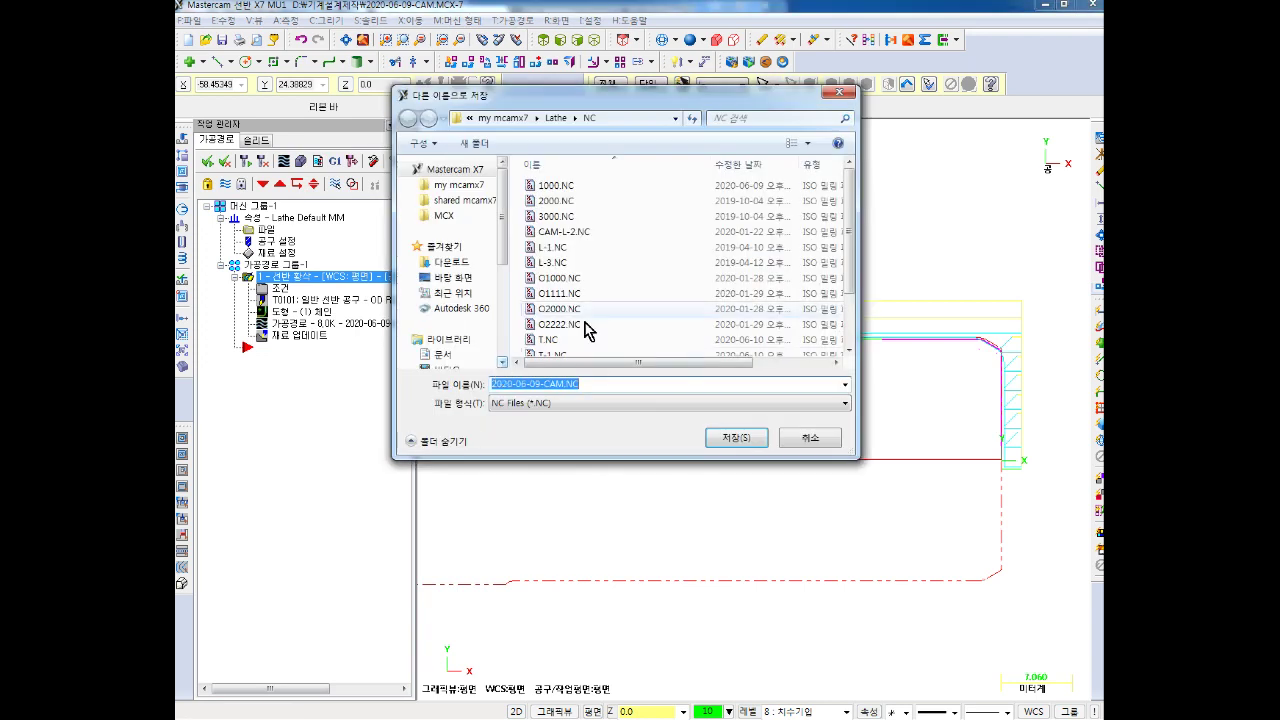
{"action": "left_click", "coordinate": [545, 262]}
{"action": "left_click_drag", "start_coordinate": [504, 225], "coordinate": [505, 260]}
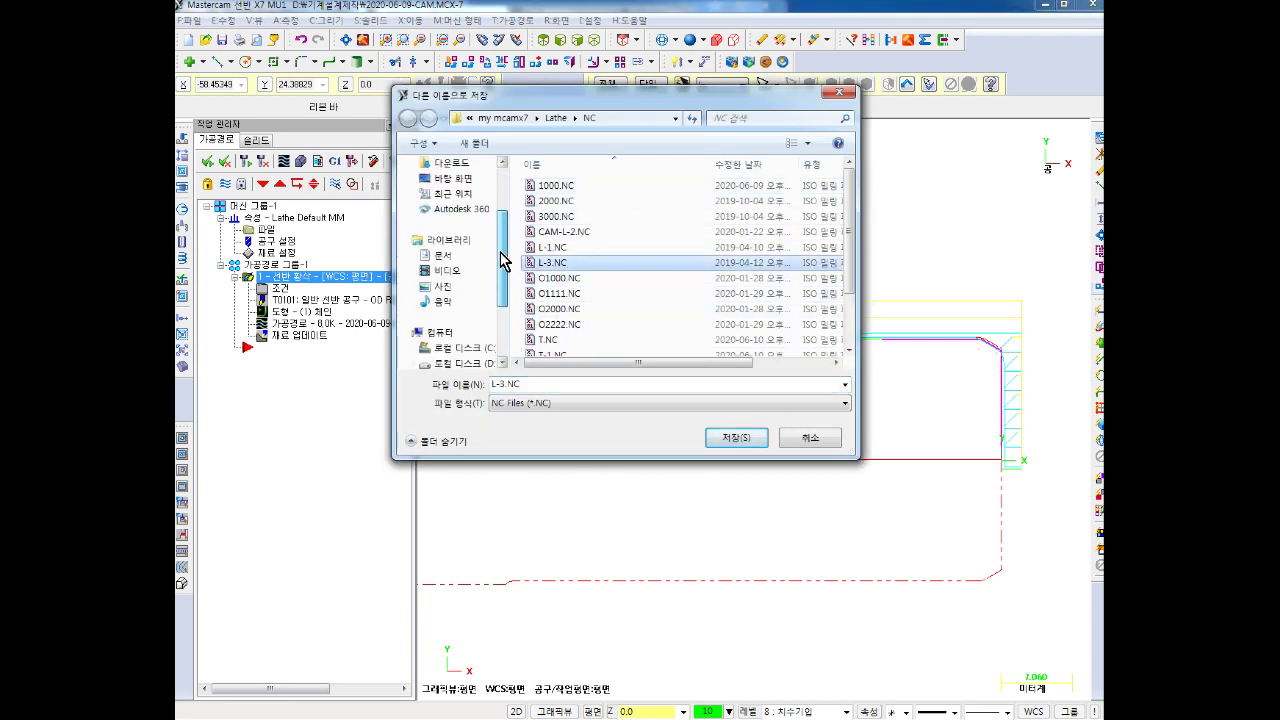
{"action": "left_click", "coordinate": [466, 362]}
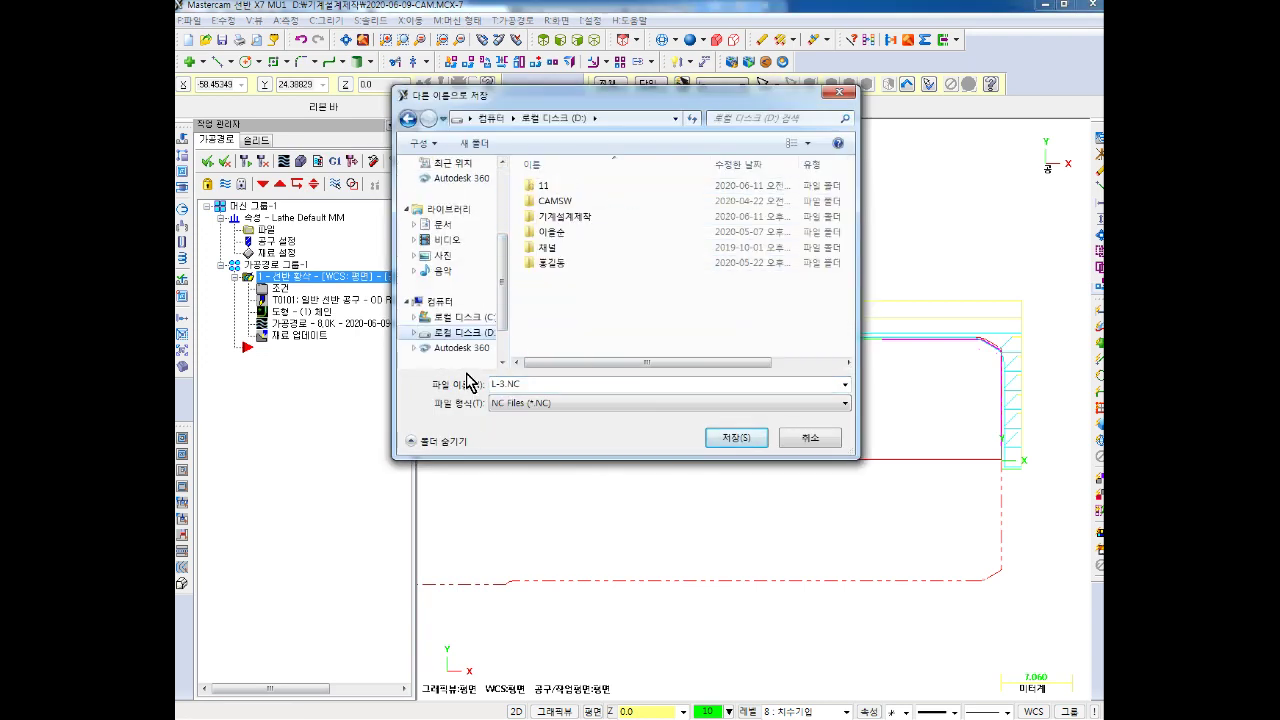
{"action": "double_click", "coordinate": [561, 203]}
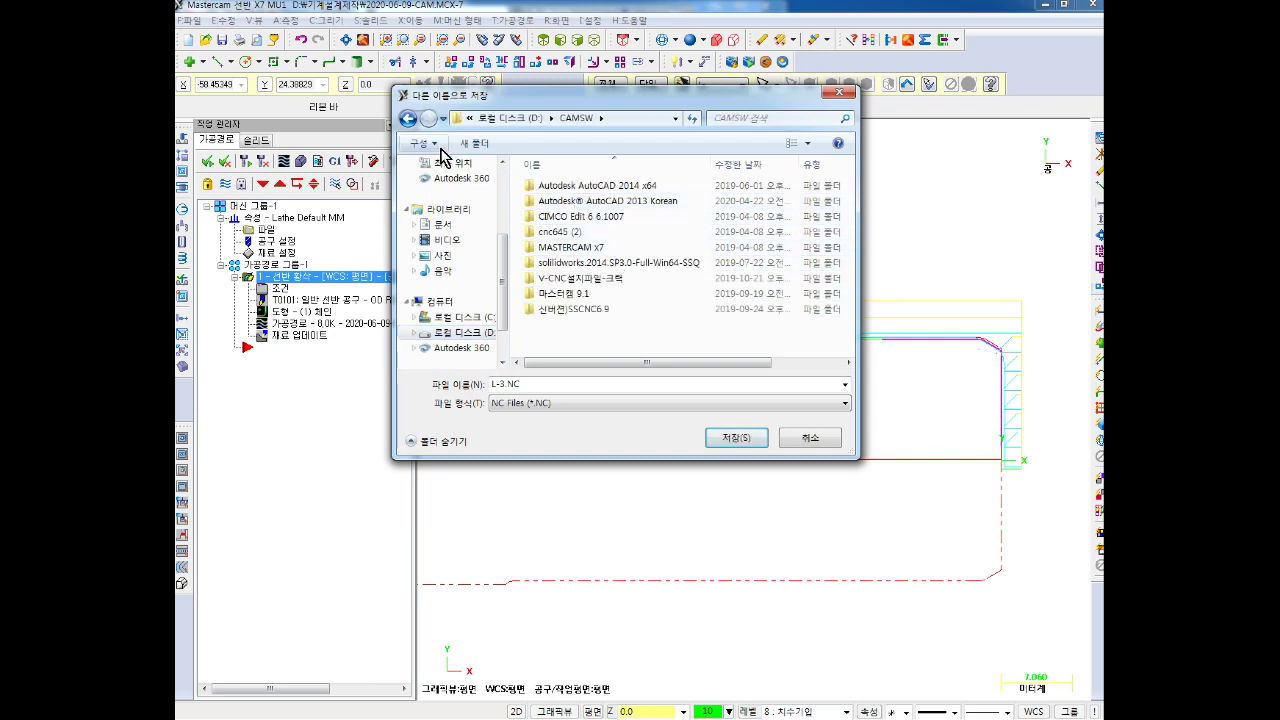
{"action": "left_click", "coordinate": [409, 119]}
{"action": "left_click", "coordinate": [572, 222]}
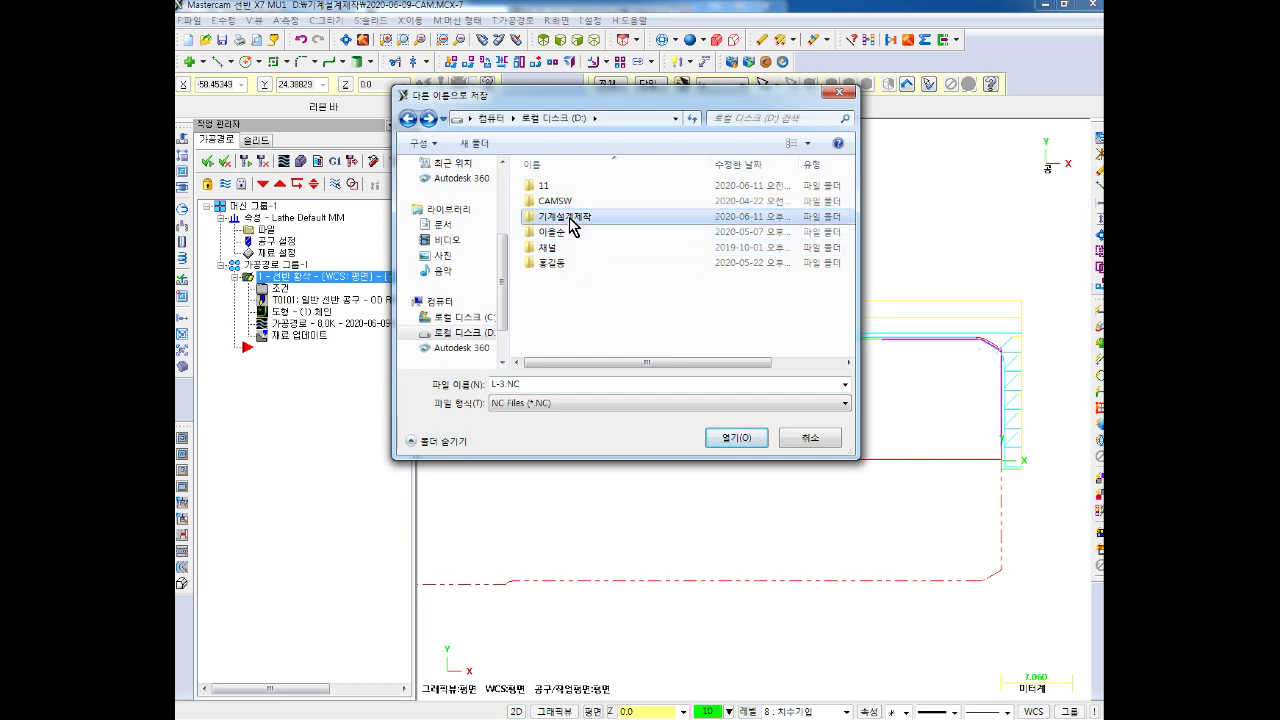
{"action": "double_click", "coordinate": [572, 222]}
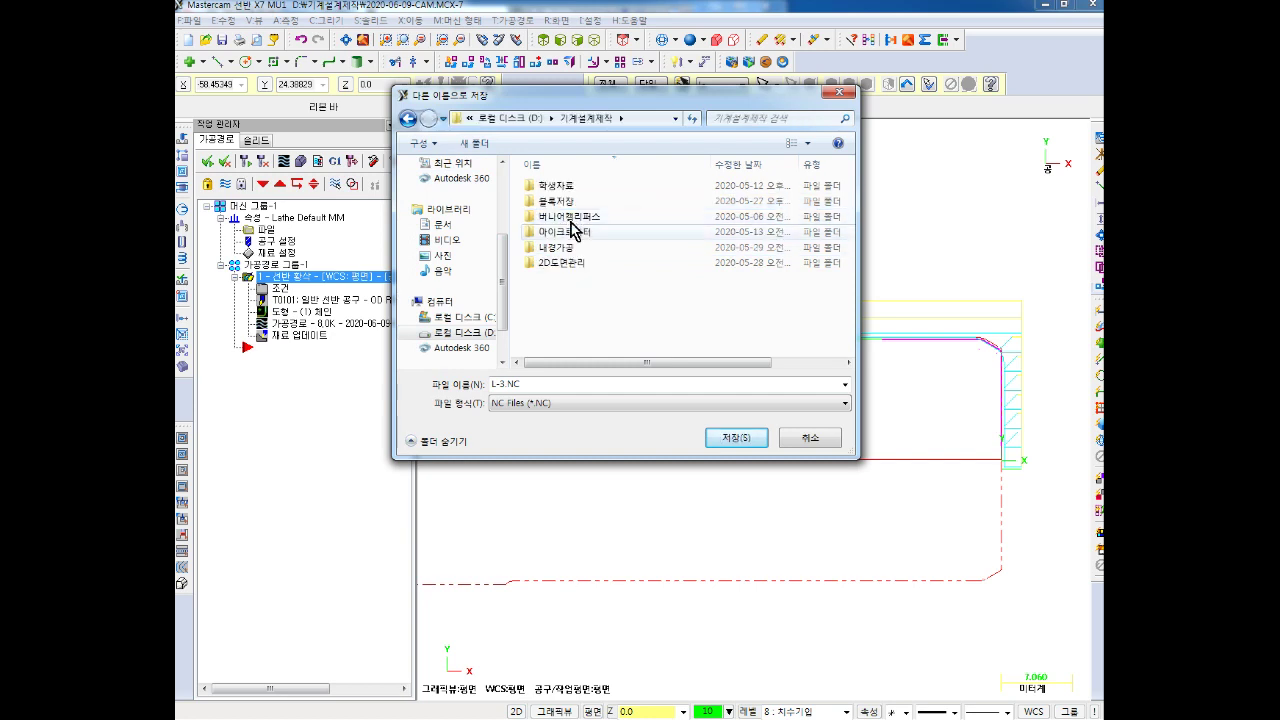
Create a CAM folder there and save the program as 2020-06-09-A.NC
{"action": "right_click", "coordinate": [575, 307]}
{"action": "left_click", "coordinate": [710, 344]}
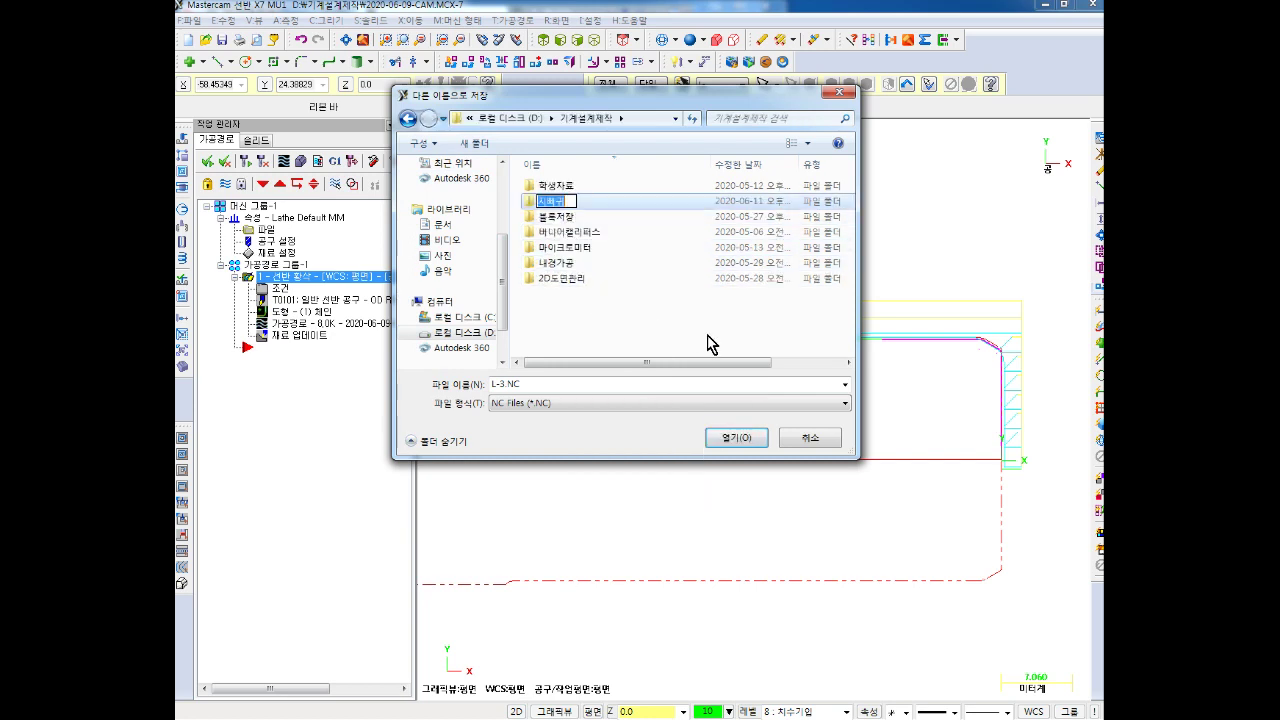
{"action": "key", "text": "BackSpace"}
{"action": "key", "text": "Return"}
{"action": "double_click", "coordinate": [570, 275]}
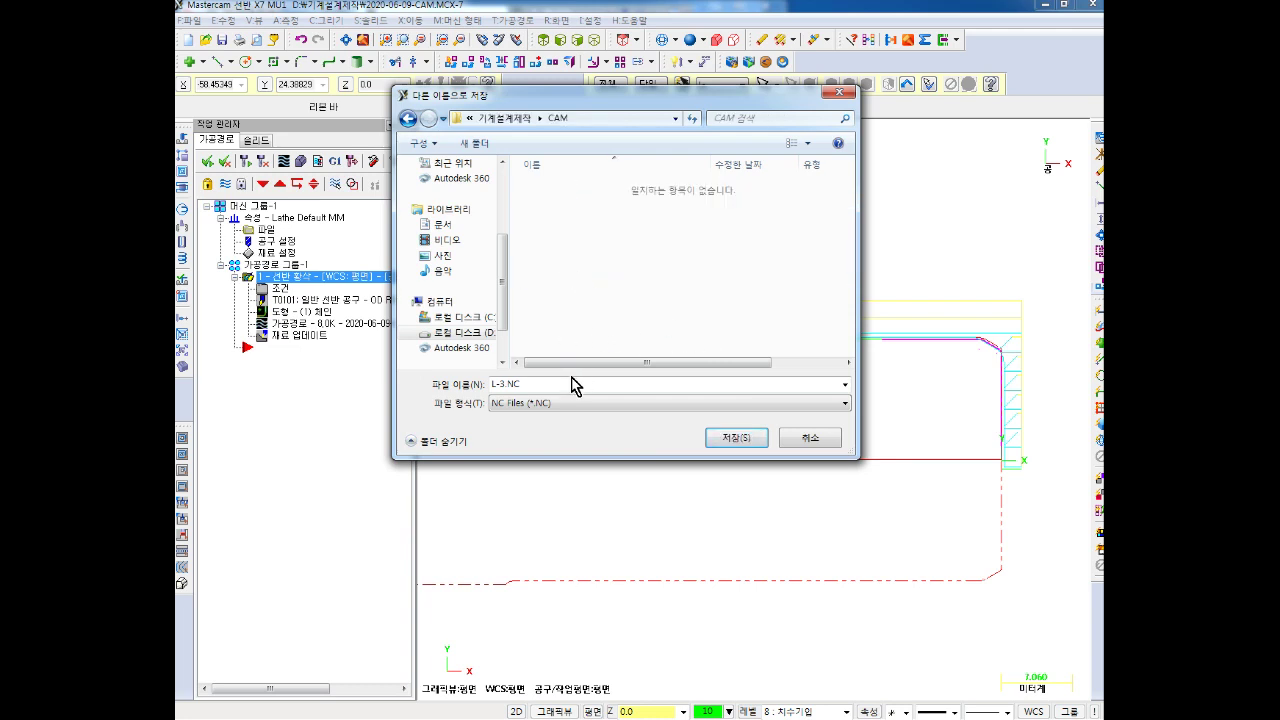
{"action": "double_click", "coordinate": [566, 386]}
{"action": "type", "text": "2020-06-09-A"}
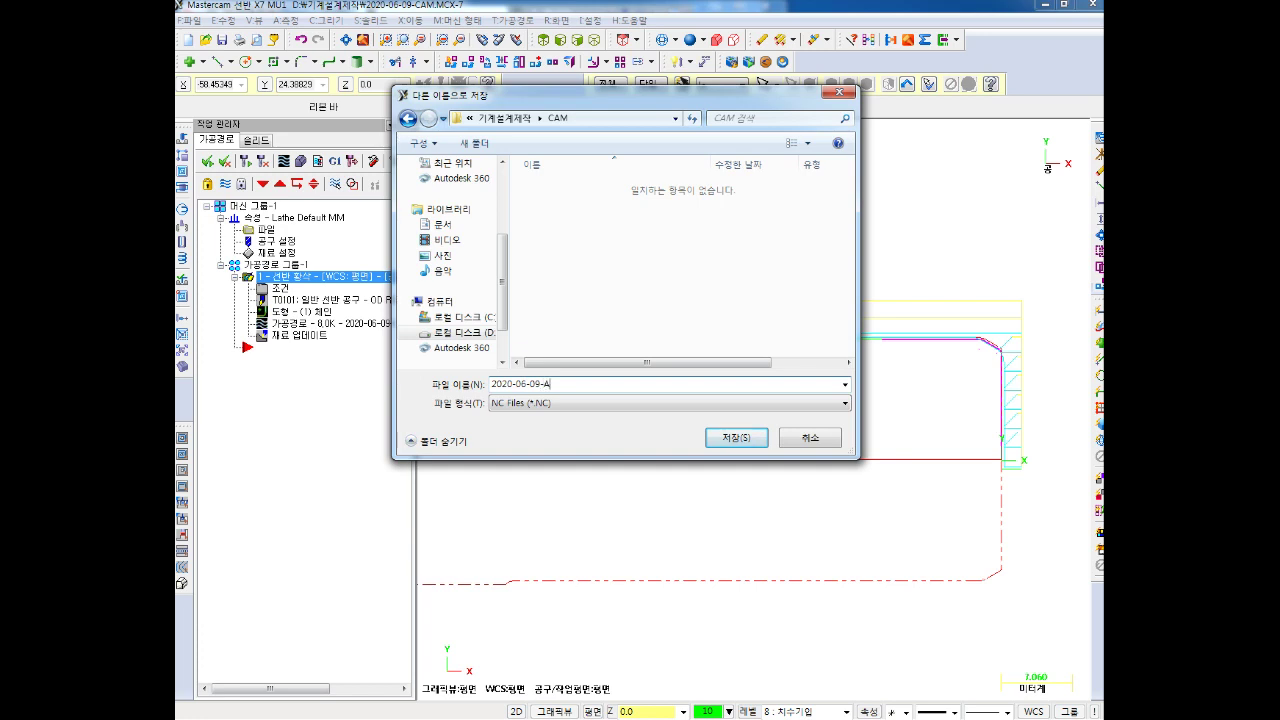
{"action": "key", "text": "Return"}
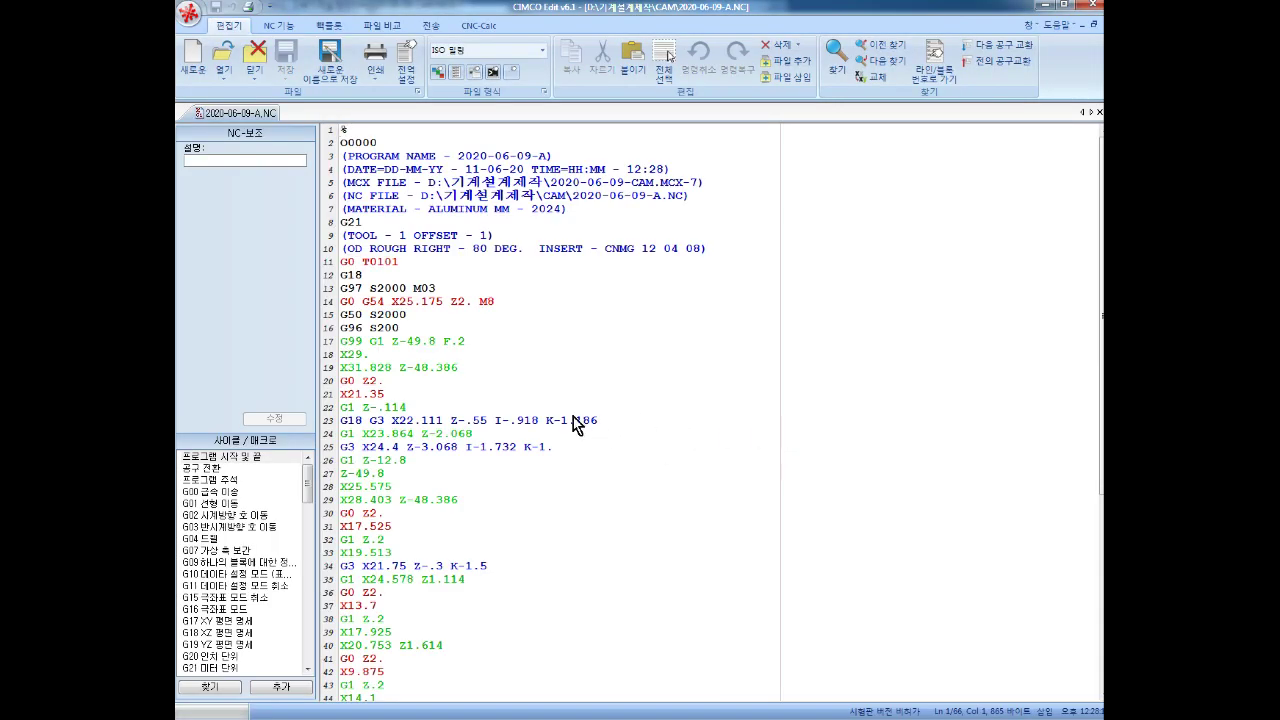
Check the line 17 feed move and G21 metric line, then close CIMCO Edit
{"action": "left_click", "coordinate": [495, 345]}
{"action": "left_click", "coordinate": [663, 224]}
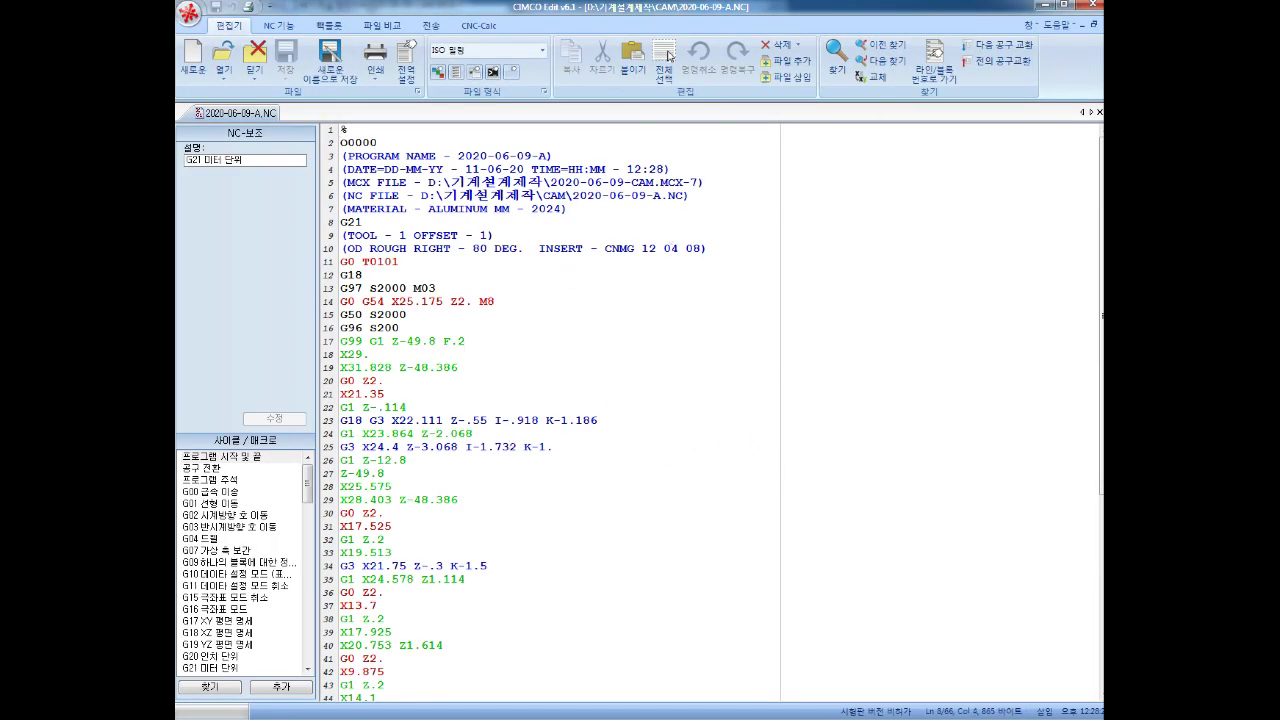
{"action": "left_click", "coordinate": [1095, 8]}
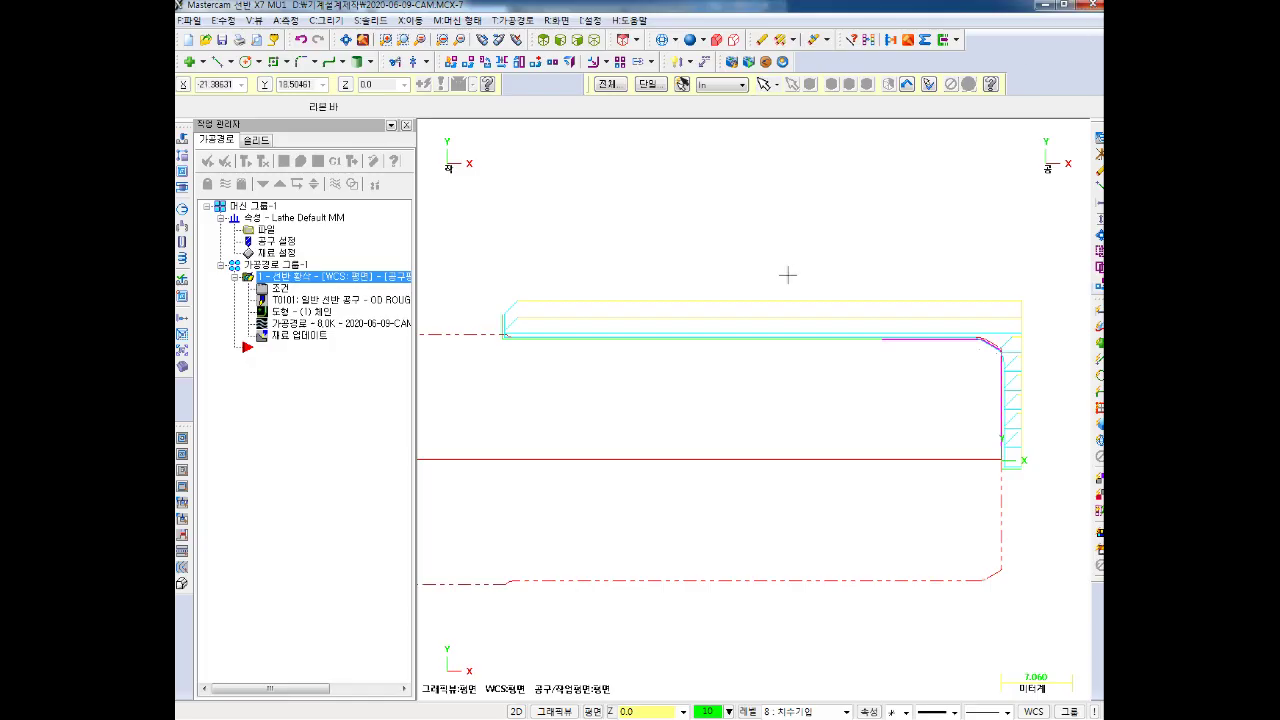
Add a lathe Finish operation chained from the centre line to the part's end face
{"action": "scroll", "coordinate": [759, 331], "scroll_direction": "down", "scroll_amount": 1}
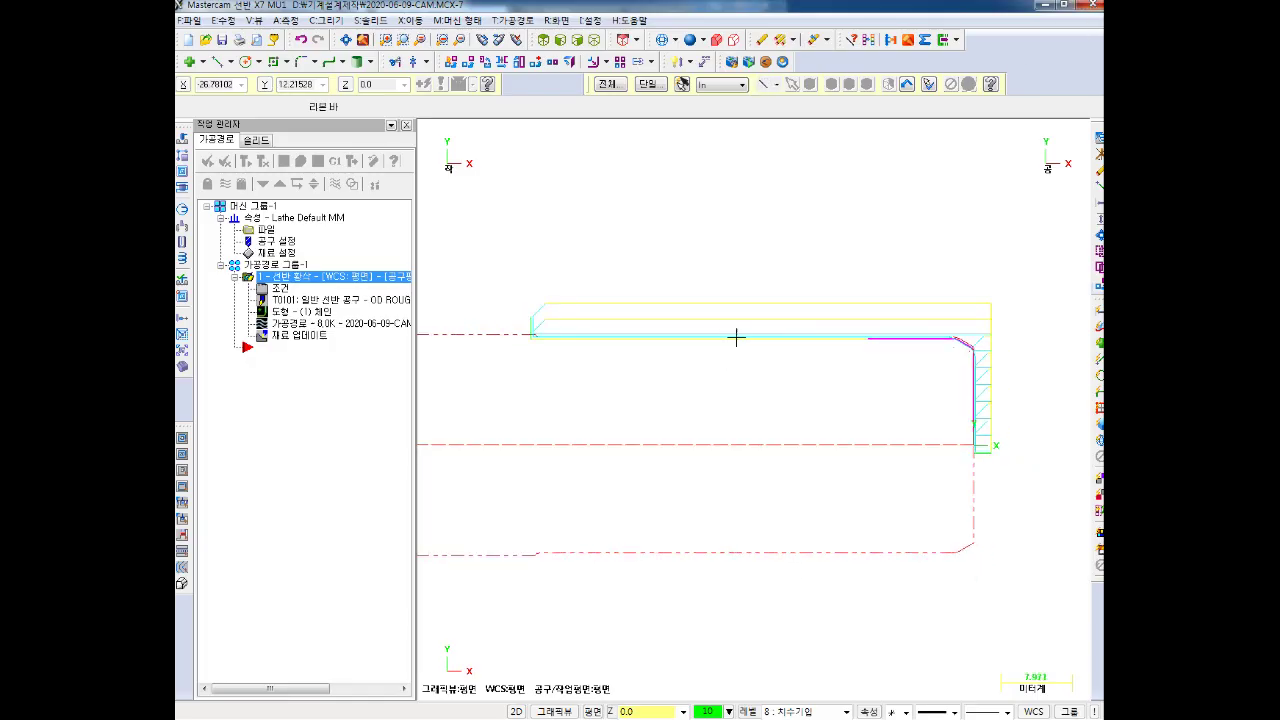
{"action": "right_click", "coordinate": [281, 258]}
{"action": "mouse_move", "coordinate": [330, 265]}
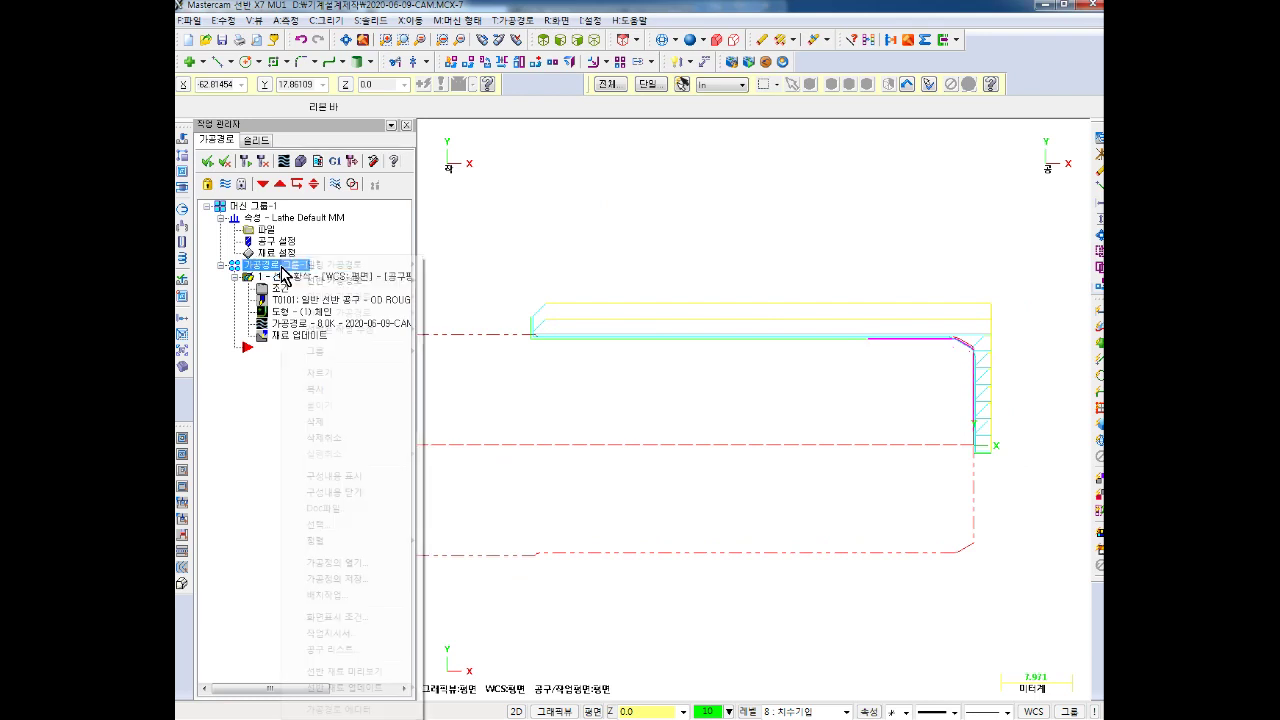
{"action": "left_click", "coordinate": [465, 328]}
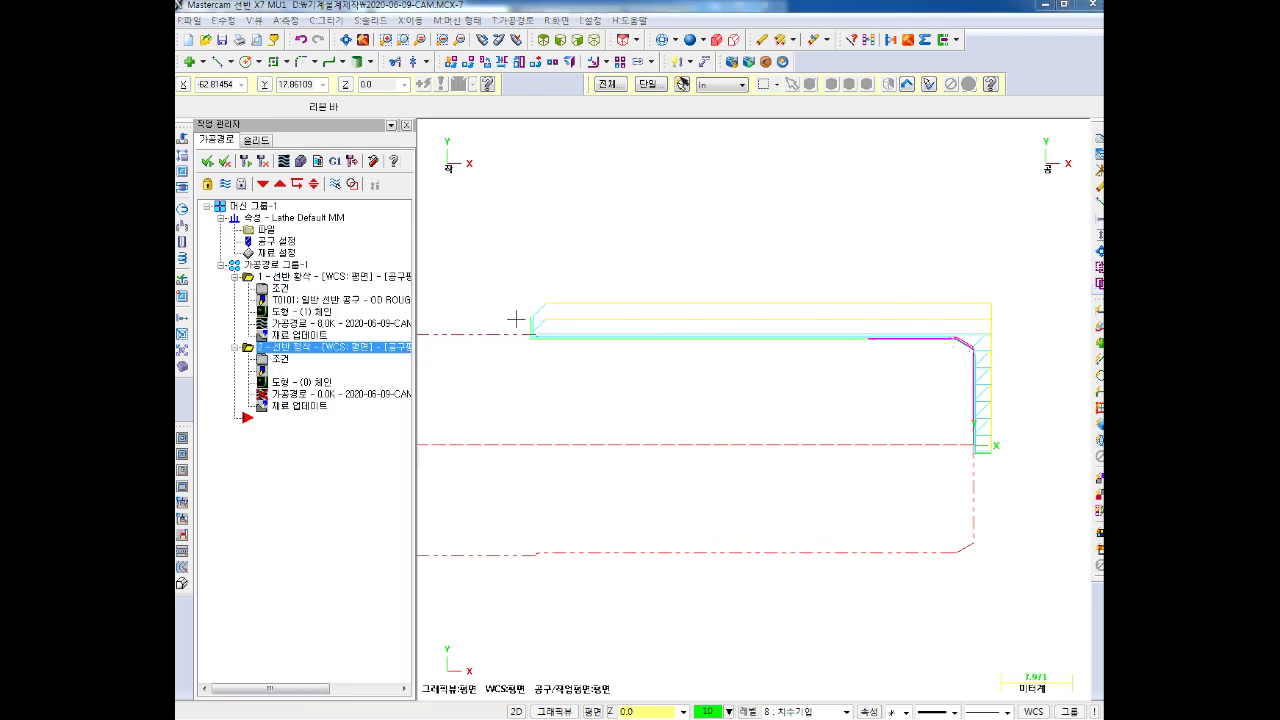
{"action": "scroll", "coordinate": [1022, 476], "scroll_direction": "up", "scroll_amount": 2}
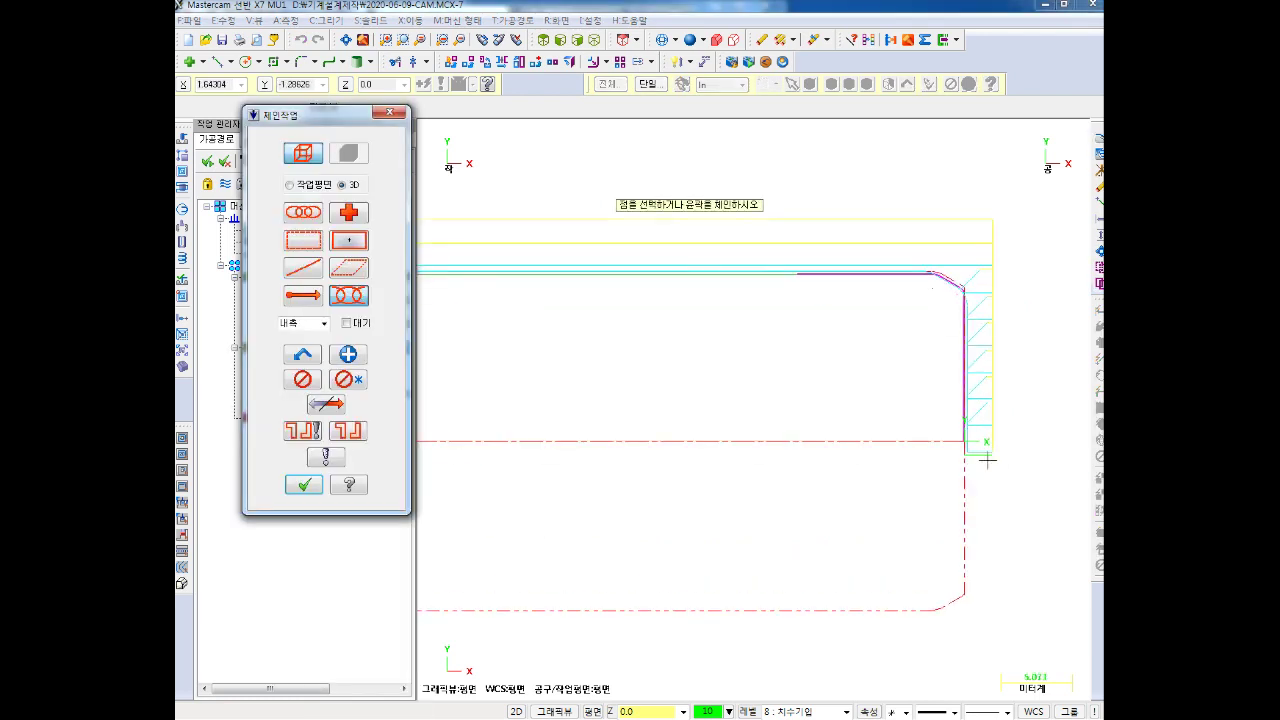
{"action": "left_click", "coordinate": [900, 441]}
{"action": "scroll", "coordinate": [837, 449], "scroll_direction": "down", "scroll_amount": 1}
{"action": "scroll", "coordinate": [814, 443], "scroll_direction": "down", "scroll_amount": 1}
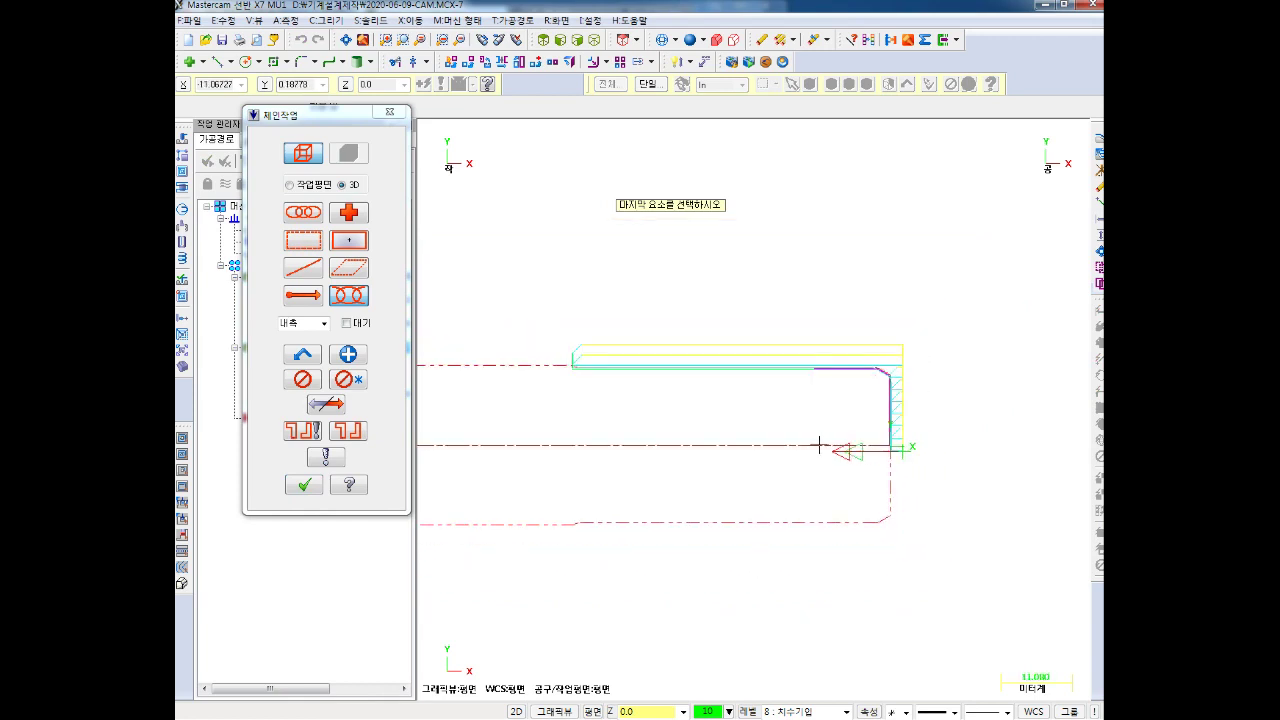
{"action": "scroll", "coordinate": [728, 391], "scroll_direction": "up", "scroll_amount": 2}
{"action": "scroll", "coordinate": [723, 377], "scroll_direction": "up", "scroll_amount": 2}
{"action": "scroll", "coordinate": [680, 340], "scroll_direction": "up", "scroll_amount": 1}
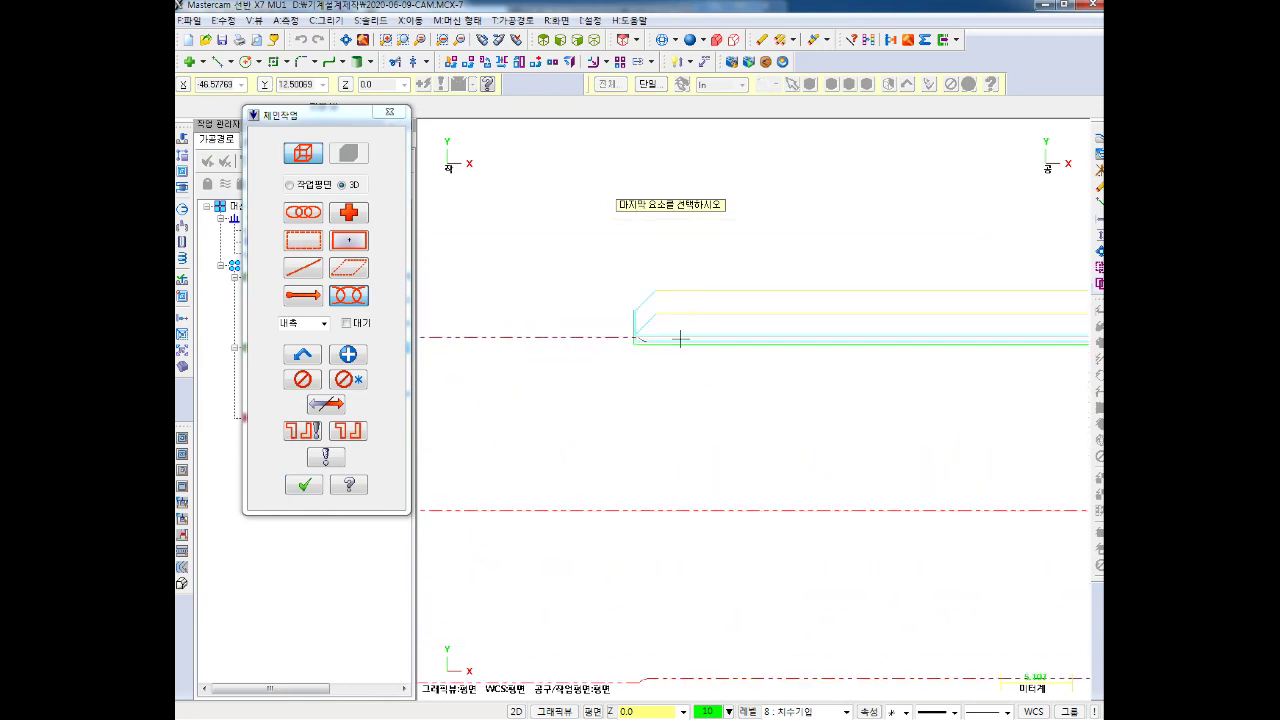
{"action": "left_click", "coordinate": [633, 318]}
{"action": "scroll", "coordinate": [640, 330], "scroll_direction": "down", "scroll_amount": 1}
{"action": "scroll", "coordinate": [672, 372], "scroll_direction": "down", "scroll_amount": 1}
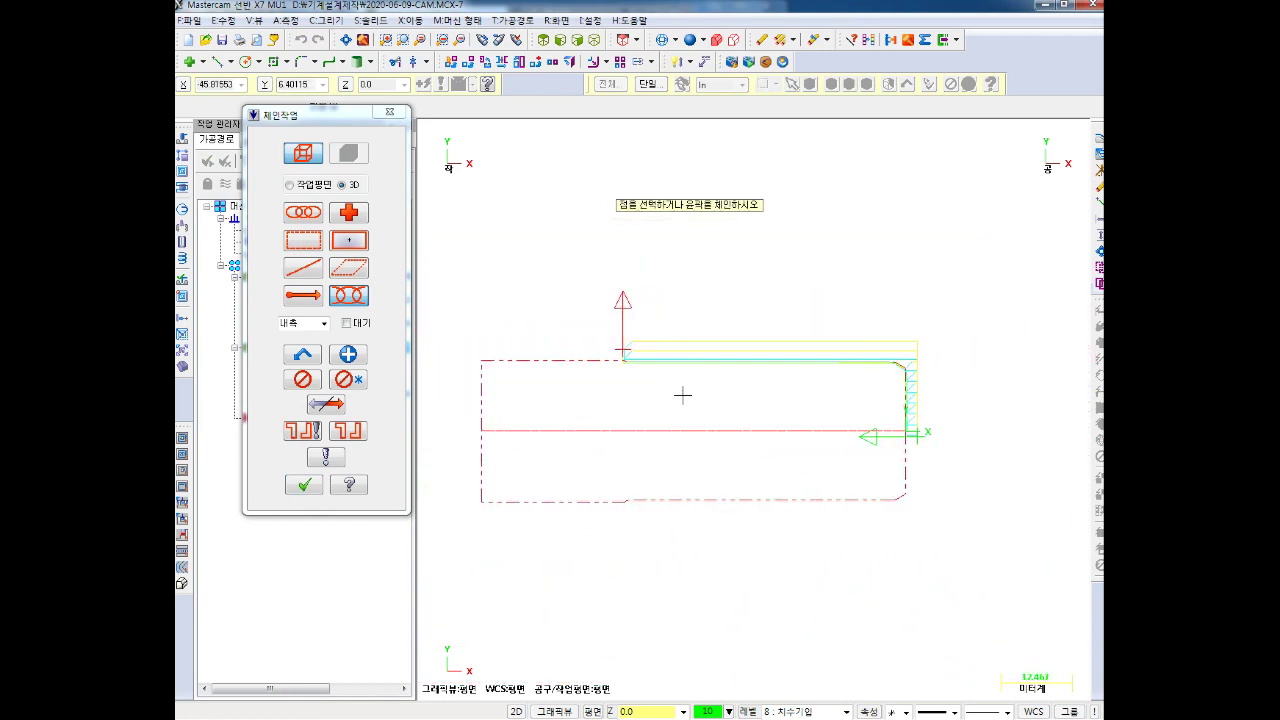
{"action": "left_click", "coordinate": [316, 484]}
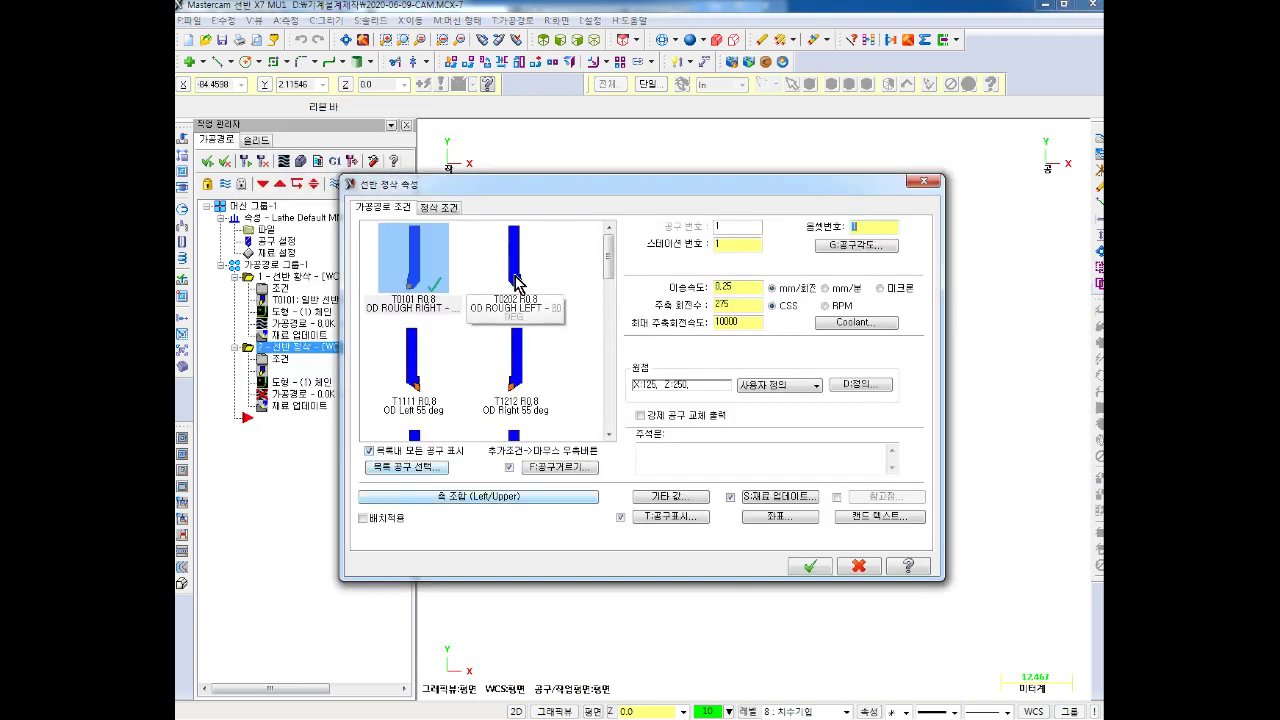
Use tool T1212 renumbered to offset/station 3, disable the lead-in vector, and generate
{"action": "left_click", "coordinate": [528, 363]}
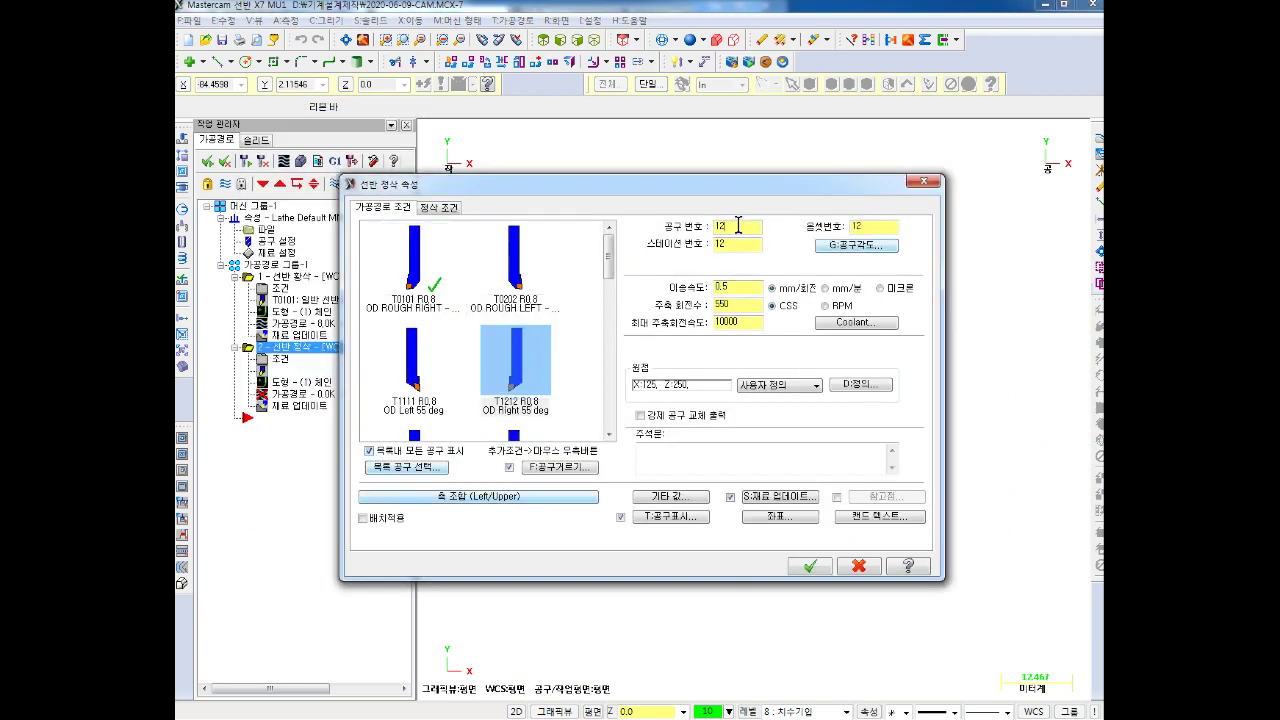
{"action": "key", "text": "Tab"}
{"action": "type", "text": "3"}
{"action": "key", "text": "Tab"}
{"action": "left_click", "coordinate": [448, 210]}
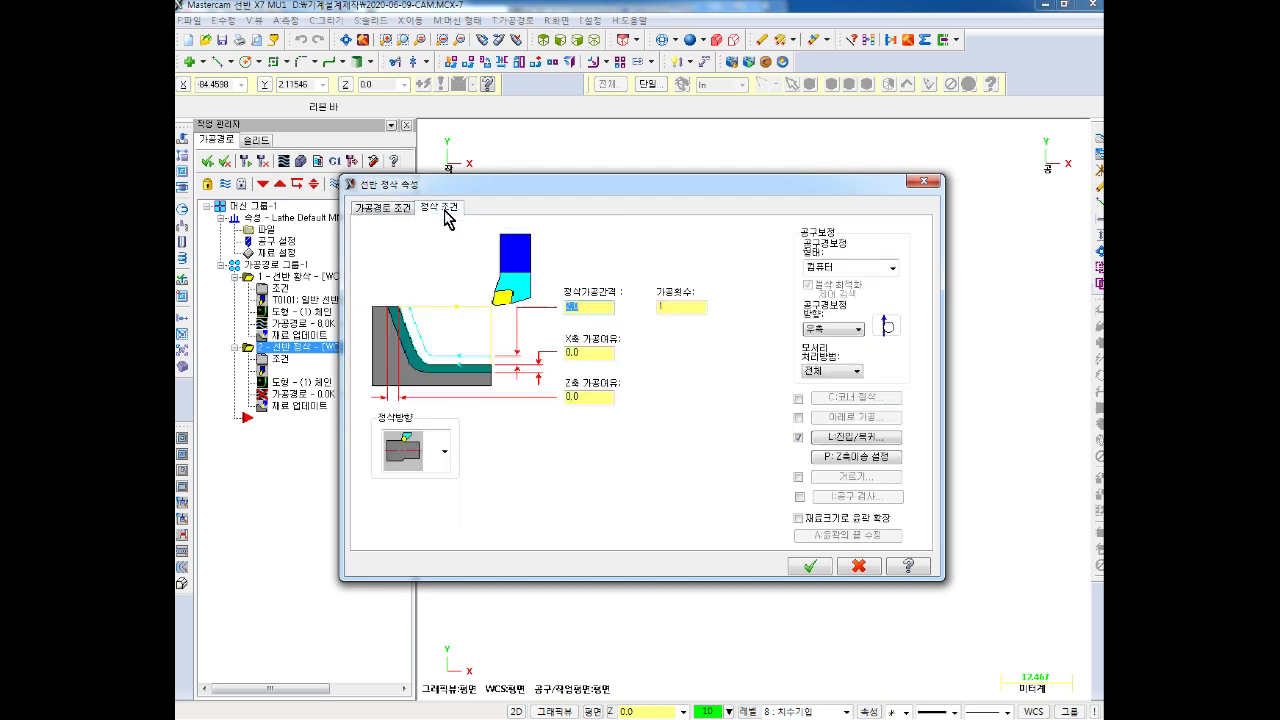
{"action": "left_click", "coordinate": [838, 440]}
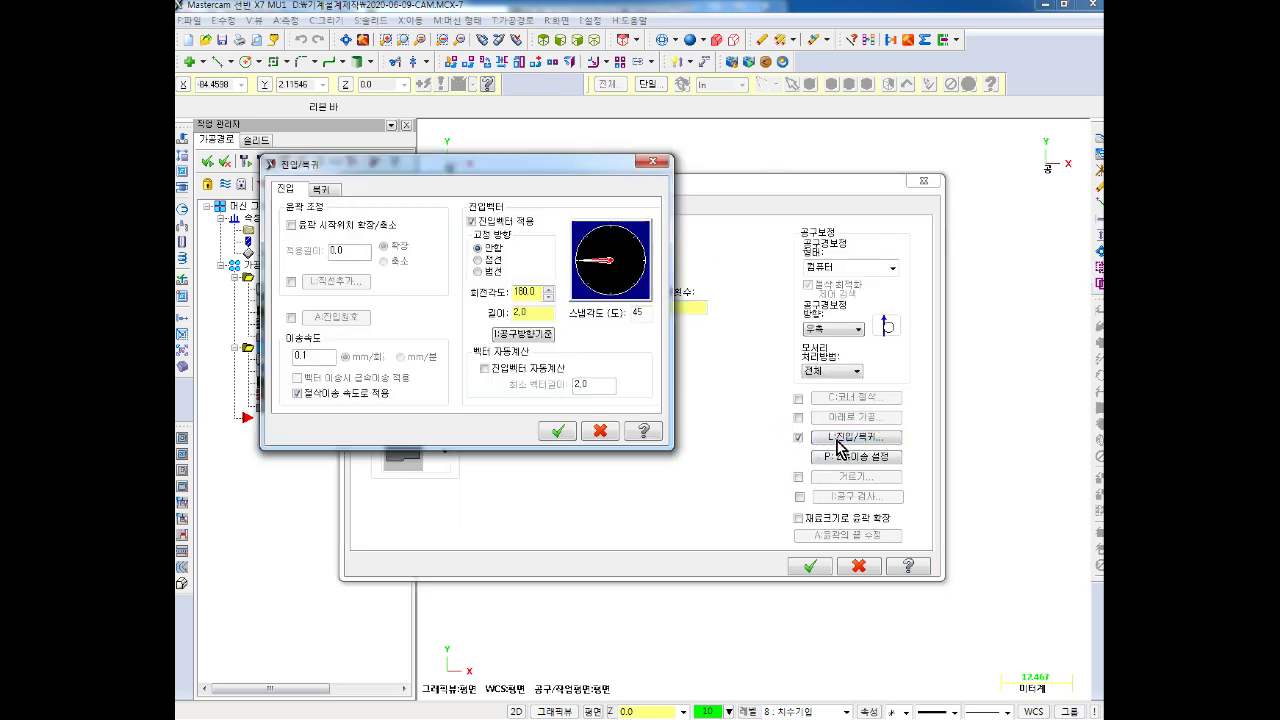
{"action": "left_click", "coordinate": [472, 221]}
{"action": "left_click", "coordinate": [326, 190]}
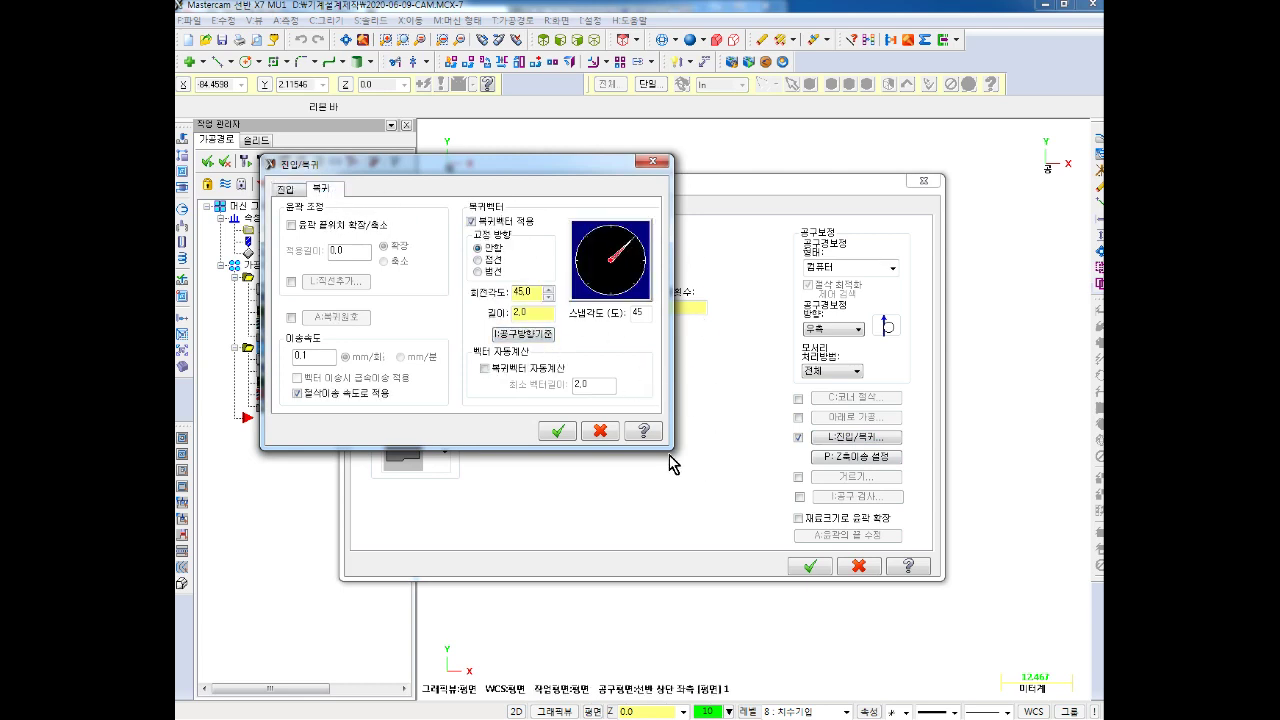
{"action": "left_click", "coordinate": [557, 430]}
{"action": "left_click", "coordinate": [810, 567]}
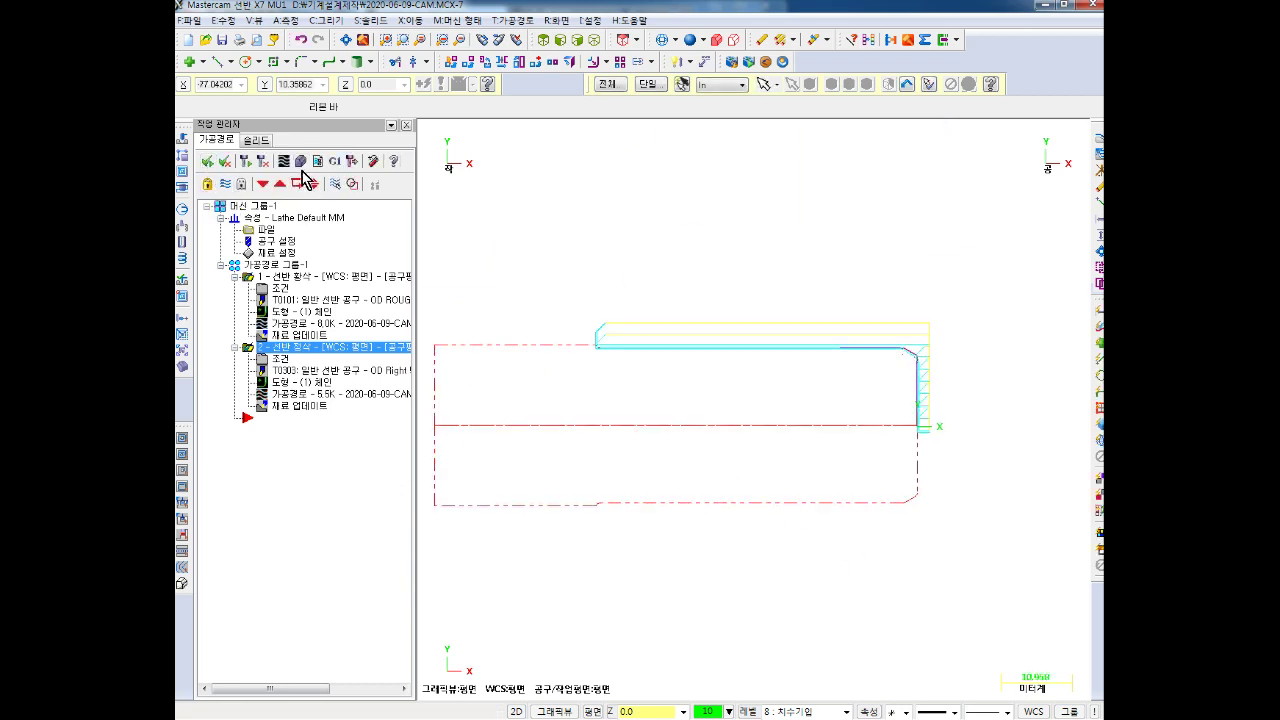
Regenerate all toolpaths and post them, overwriting 2020-06-09-A.NC
{"action": "left_click", "coordinate": [240, 161]}
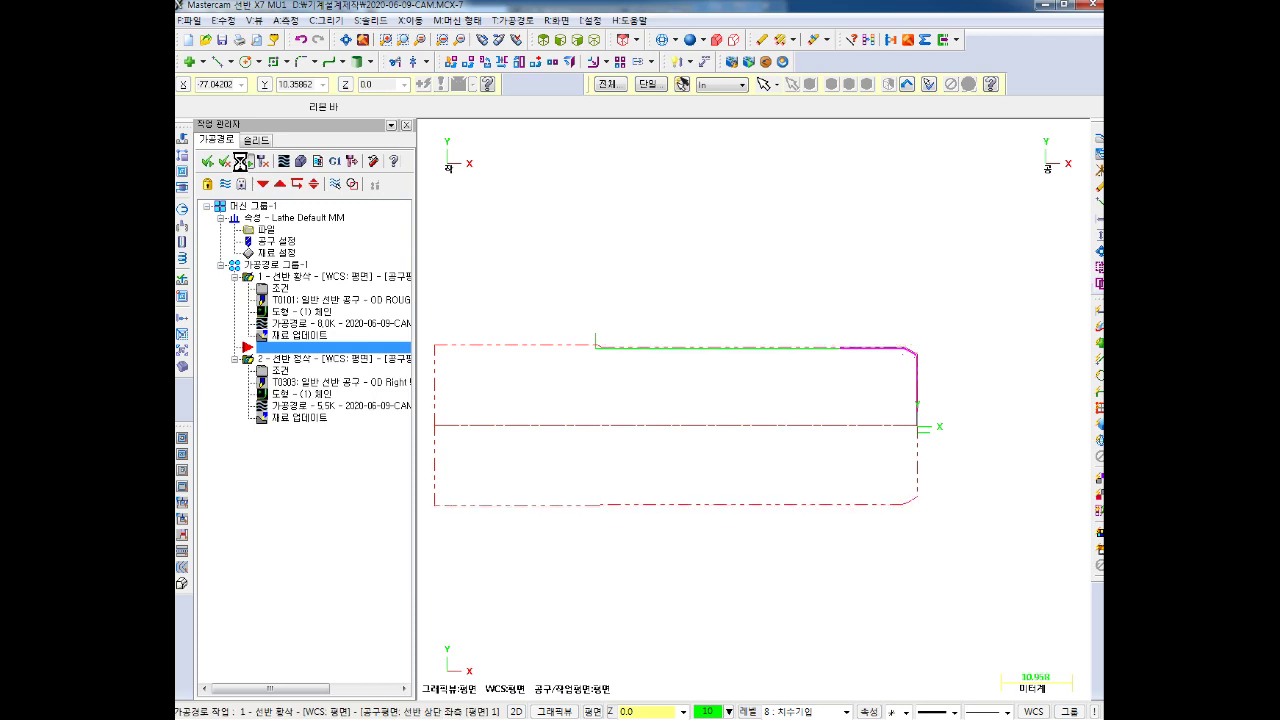
{"action": "left_click", "coordinate": [334, 162]}
{"action": "left_click", "coordinate": [488, 365]}
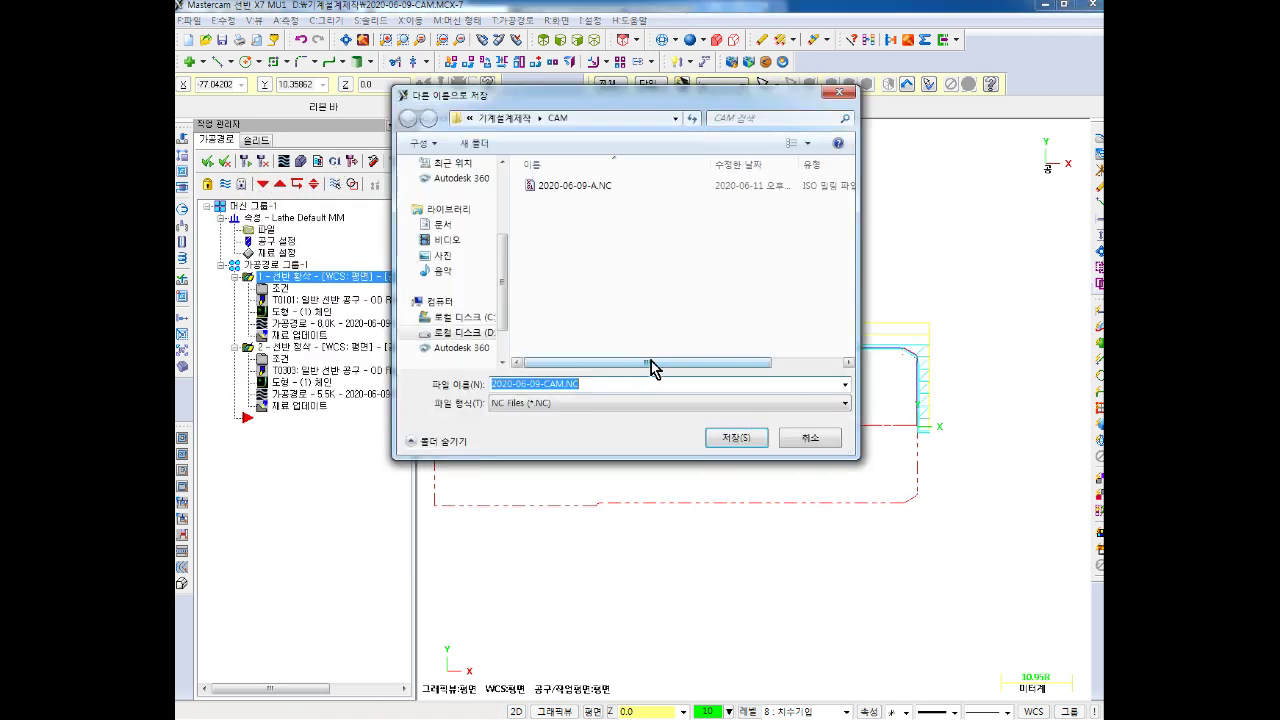
{"action": "left_click", "coordinate": [569, 188]}
{"action": "left_click", "coordinate": [736, 437]}
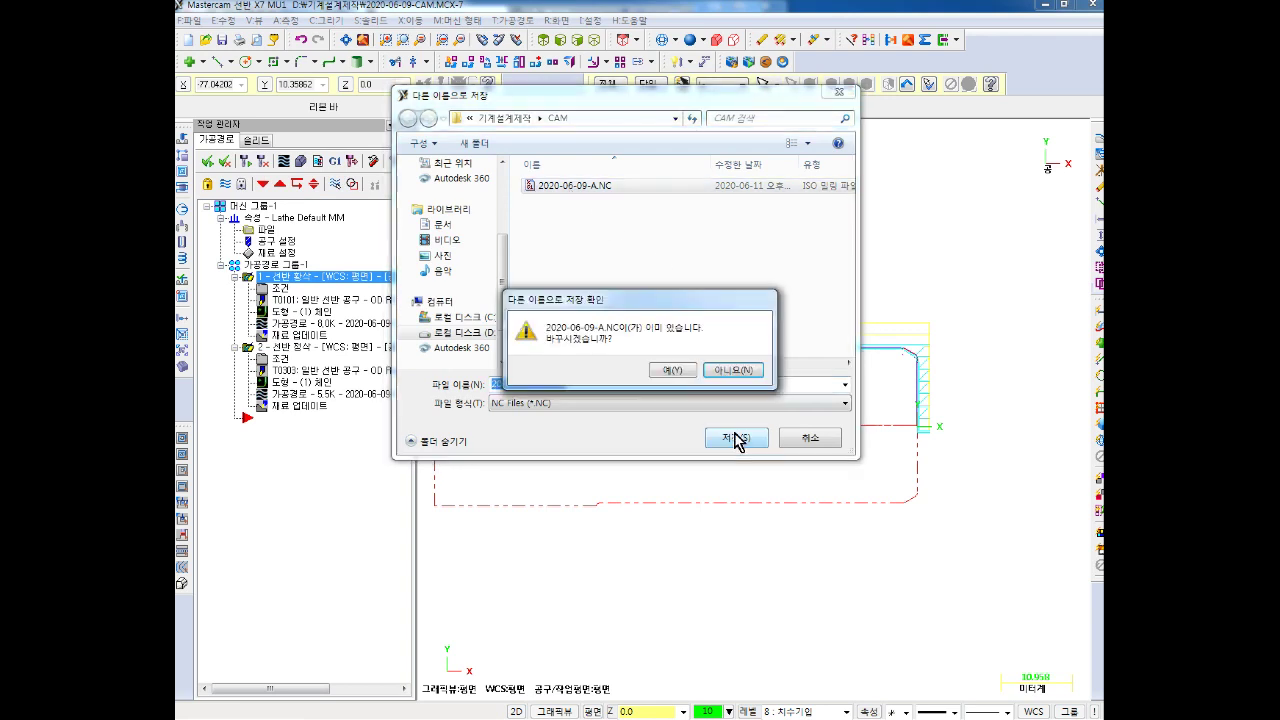
{"action": "left_click", "coordinate": [680, 374]}
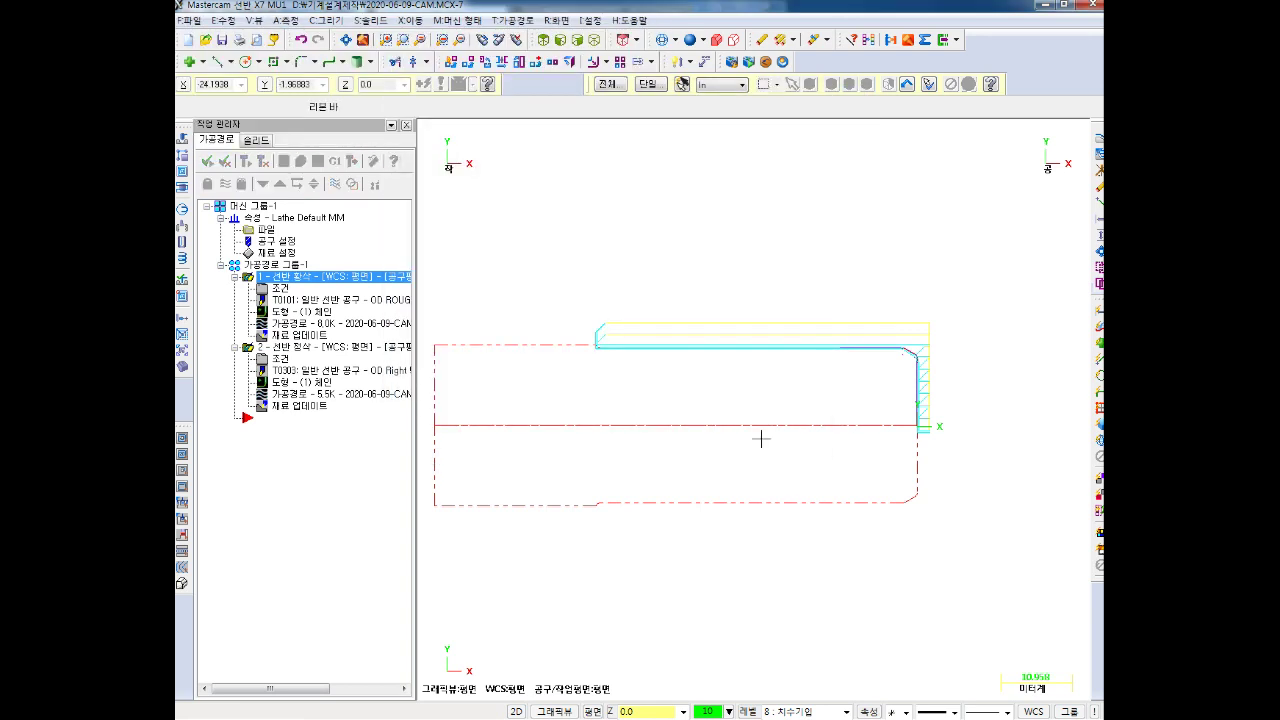
In SwanSoft FANUC 0i T, return the X and Z axes to reference
{"action": "scroll", "coordinate": [630, 425], "scroll_direction": "up", "scroll_amount": 1}
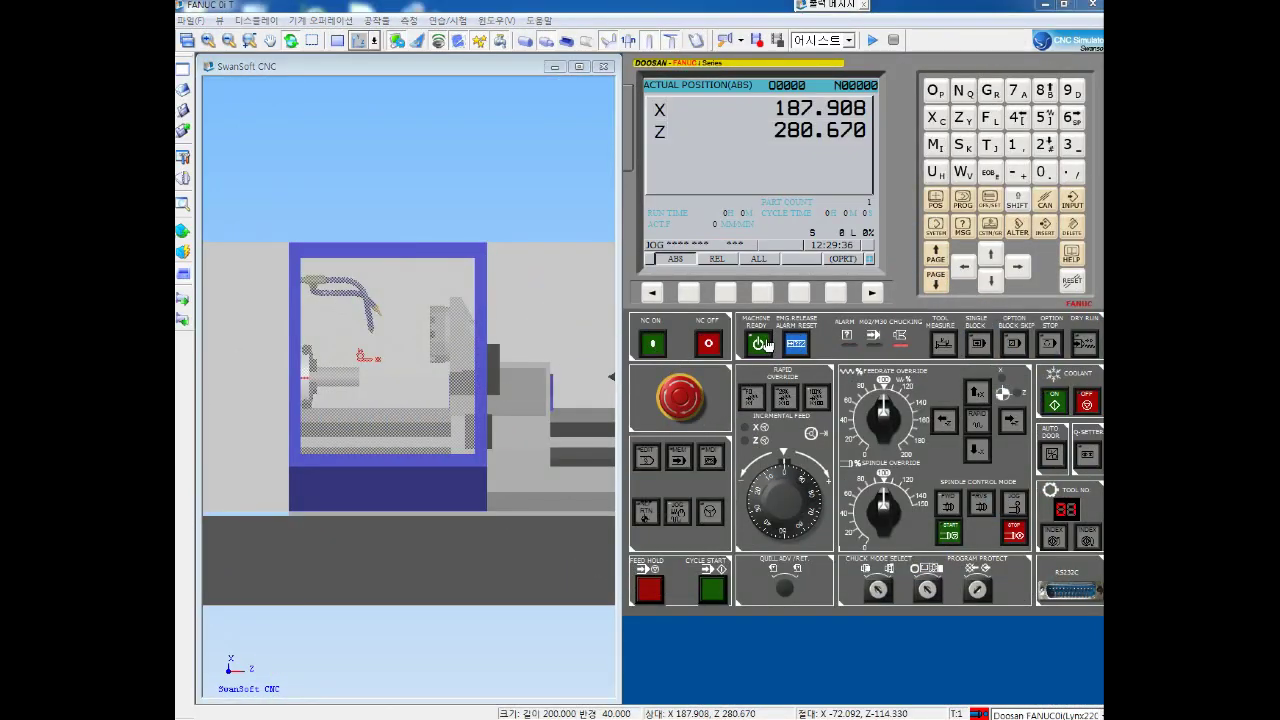
{"action": "left_click", "coordinate": [645, 512]}
{"action": "left_click", "coordinate": [978, 390]}
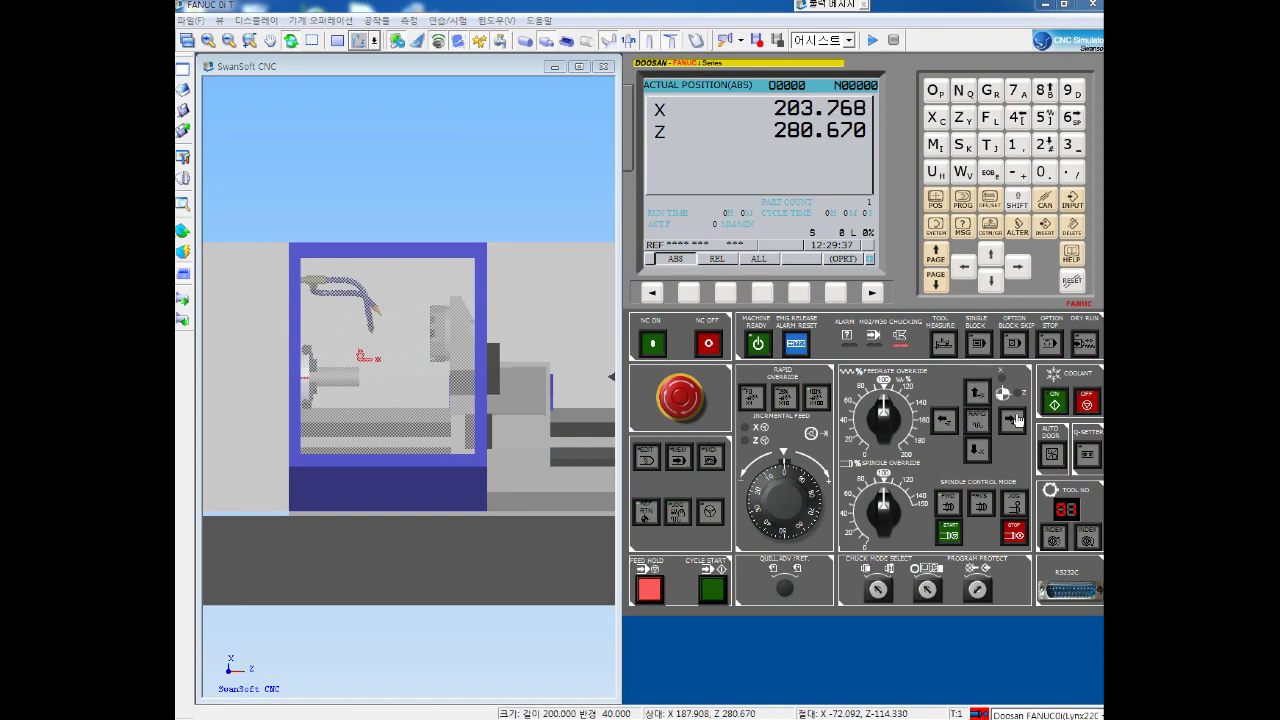
{"action": "left_click", "coordinate": [1013, 421]}
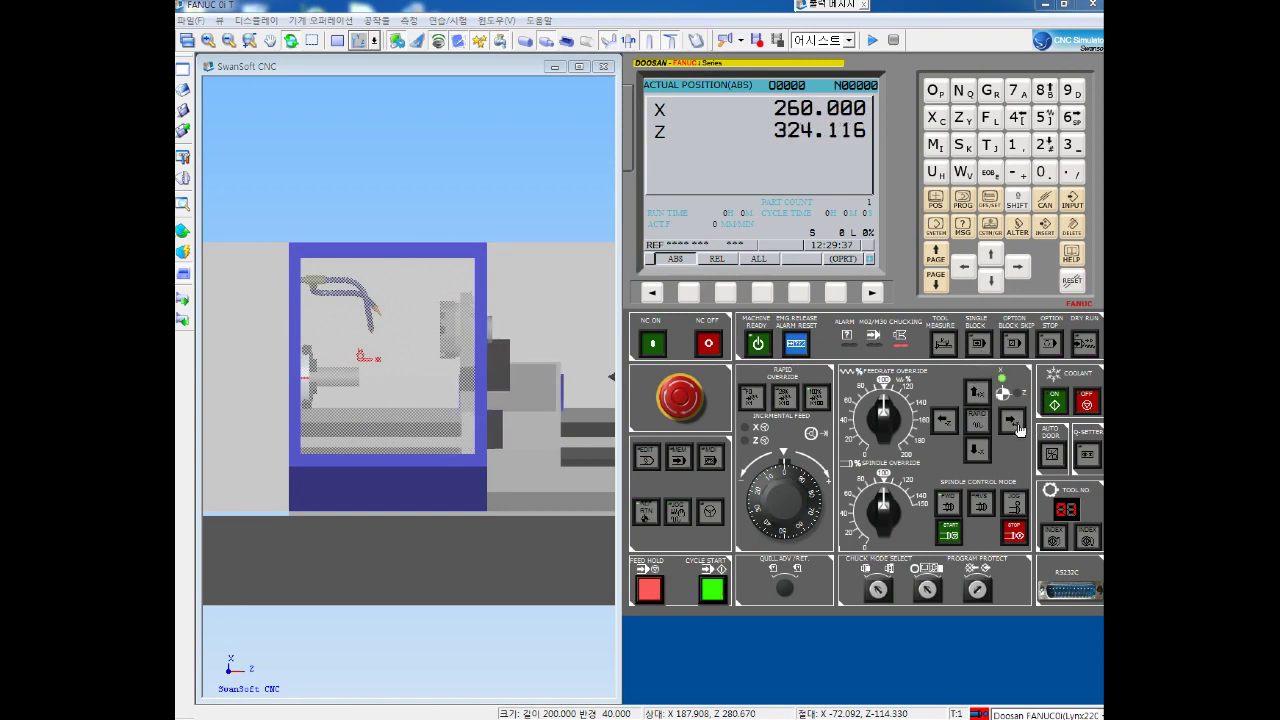
Load tools, including tool 003, into the tool magazine slots
{"action": "left_click", "coordinate": [338, 42]}
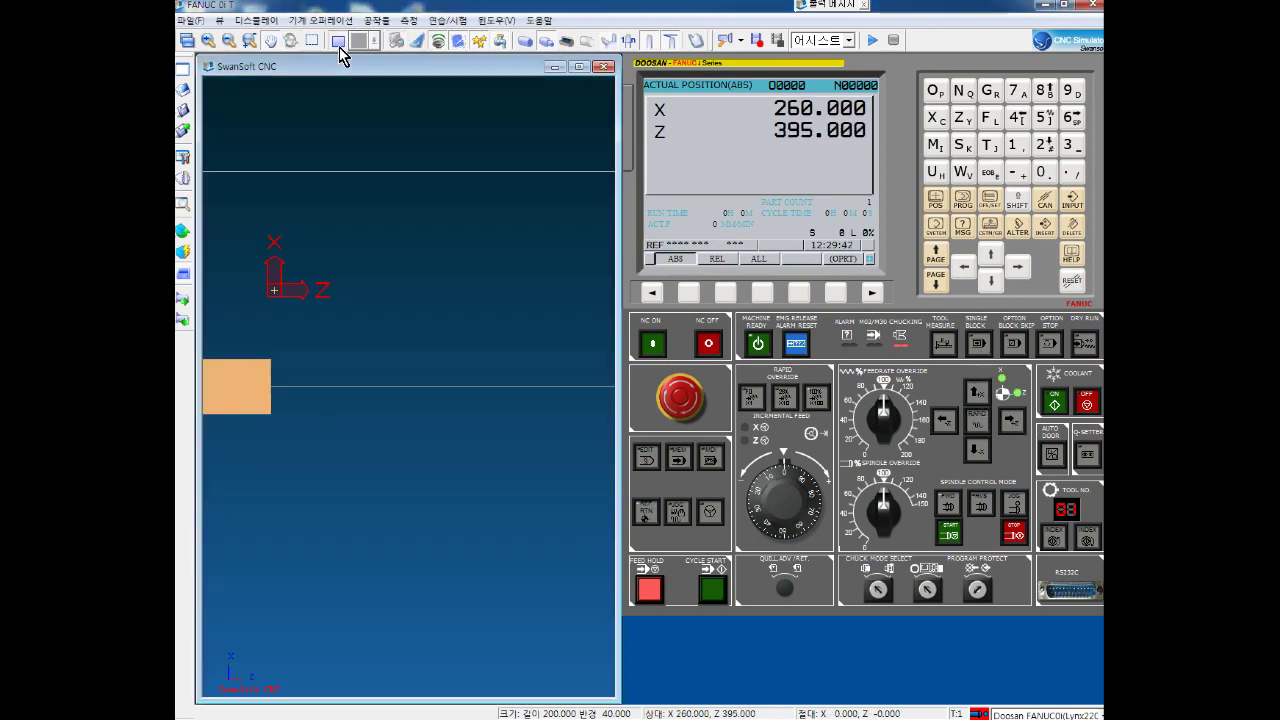
{"action": "scroll", "coordinate": [300, 363], "scroll_direction": "up", "scroll_amount": 3}
{"action": "scroll", "coordinate": [443, 337], "scroll_direction": "up", "scroll_amount": 2}
{"action": "left_click_drag", "start_coordinate": [508, 338], "coordinate": [396, 297]}
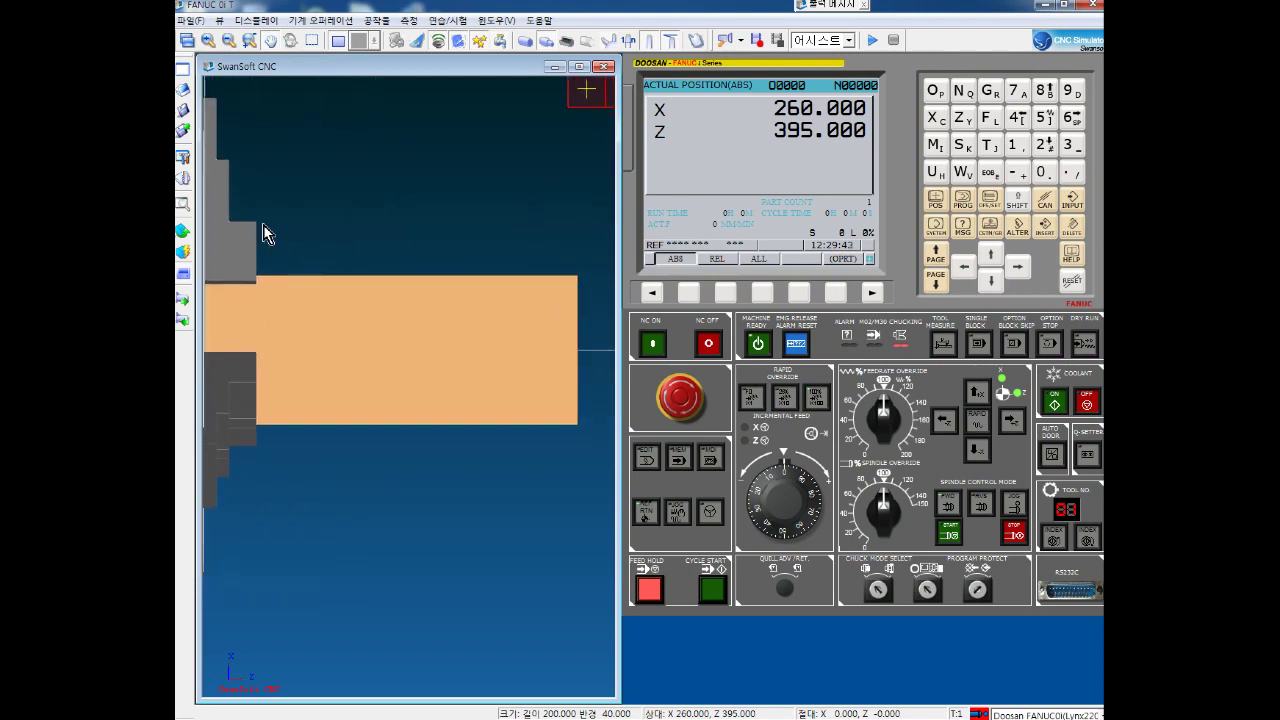
{"action": "left_click", "coordinate": [189, 183]}
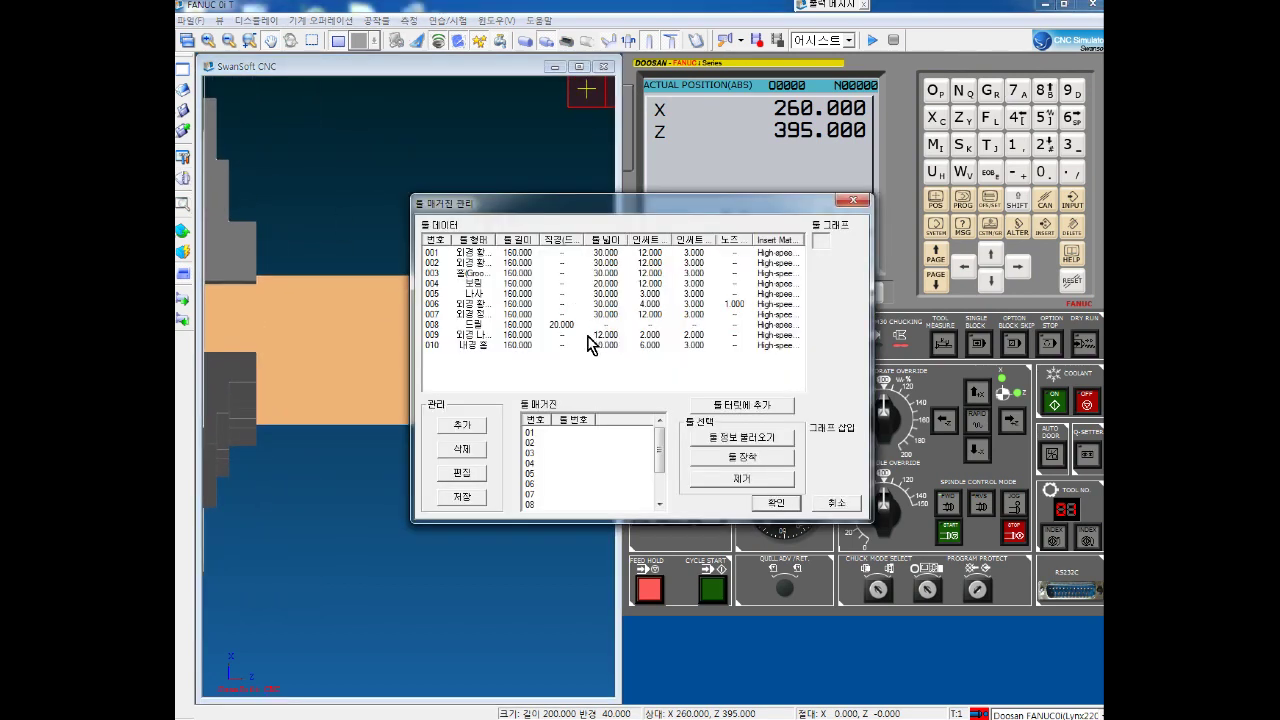
{"action": "left_click_drag", "start_coordinate": [524, 260], "coordinate": [553, 435]}
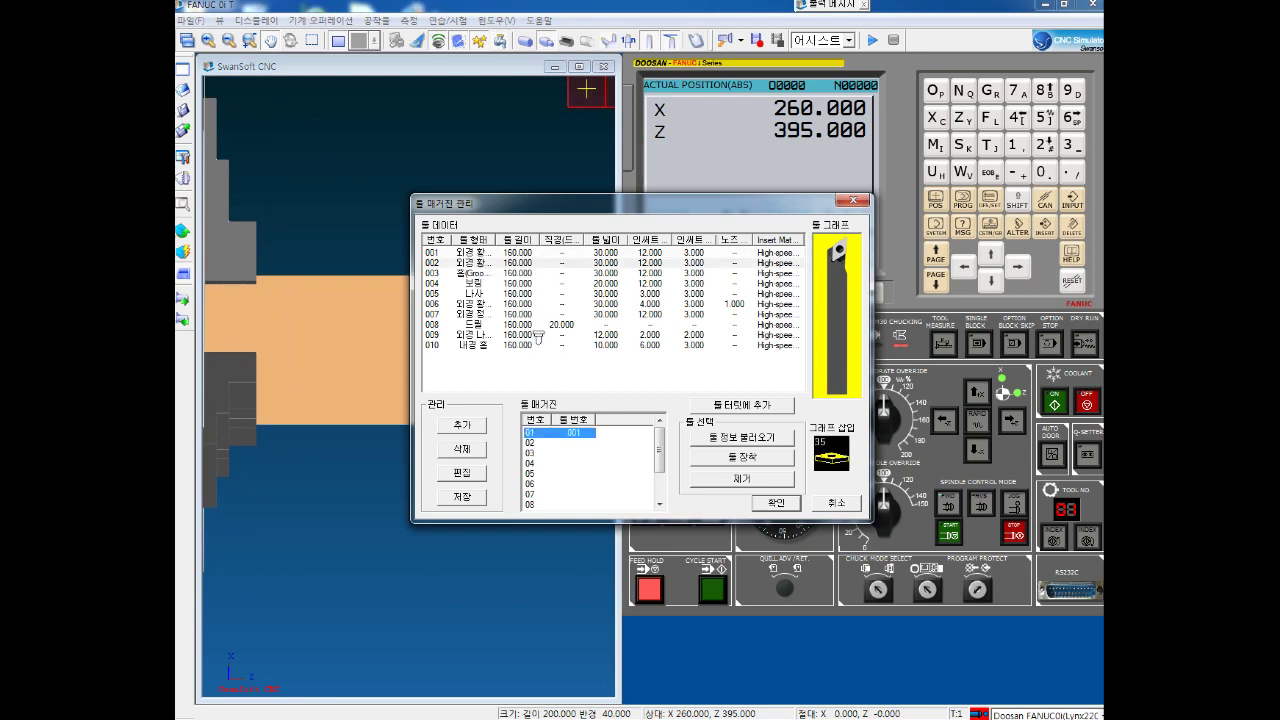
{"action": "left_click_drag", "start_coordinate": [481, 273], "coordinate": [558, 458]}
{"action": "left_click", "coordinate": [771, 504]}
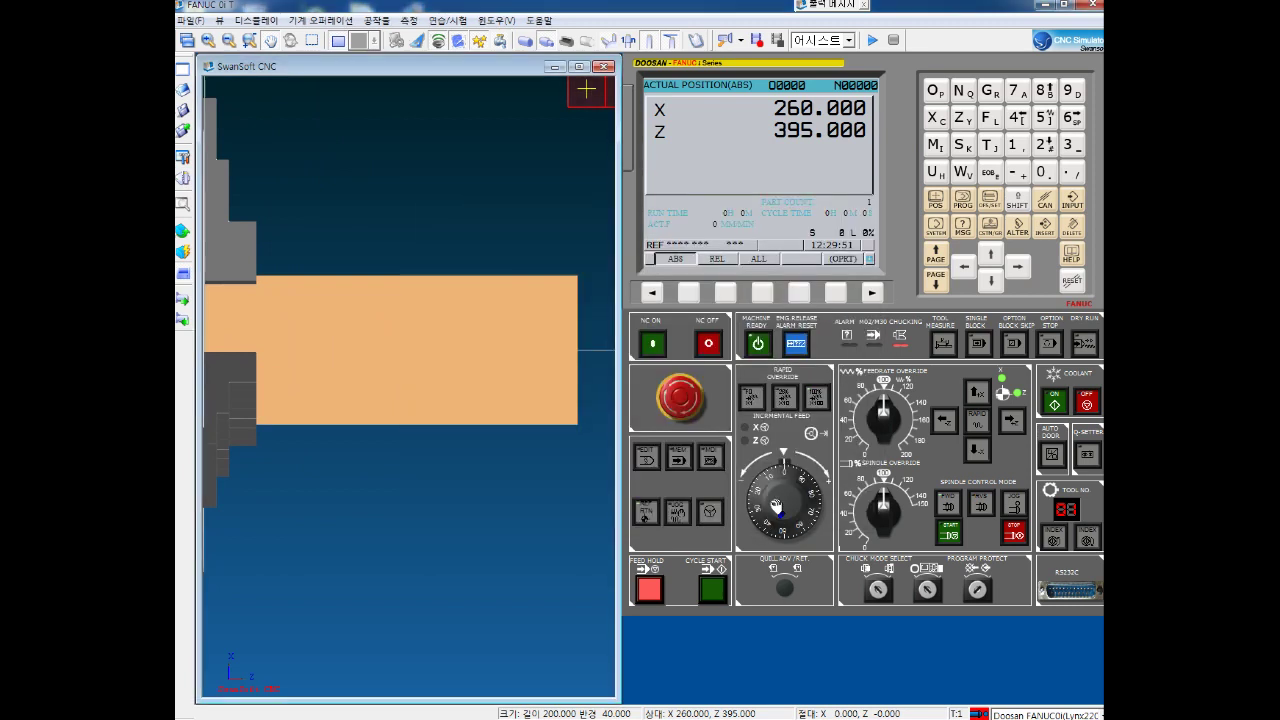
Set the chucked workpiece to 75 long with radius 12.5
{"action": "left_click", "coordinate": [184, 233]}
{"action": "left_click", "coordinate": [258, 231]}
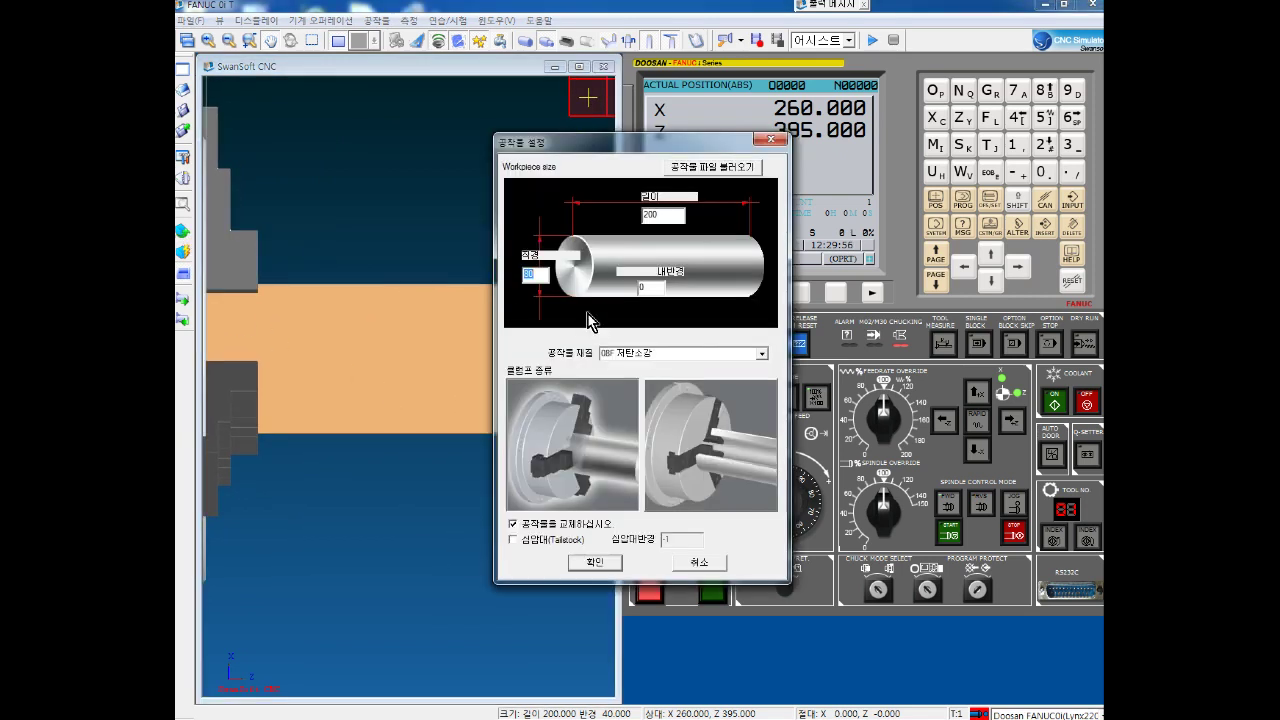
{"action": "double_click", "coordinate": [674, 216]}
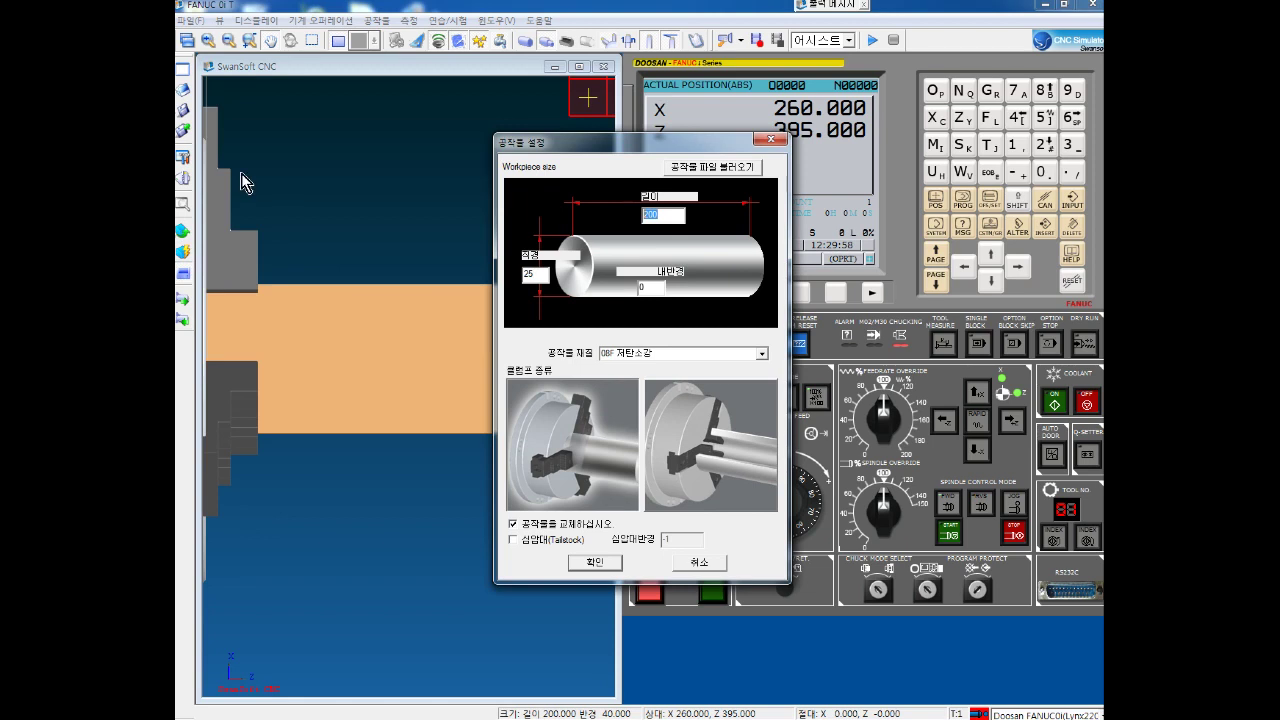
{"action": "left_click", "coordinate": [590, 565]}
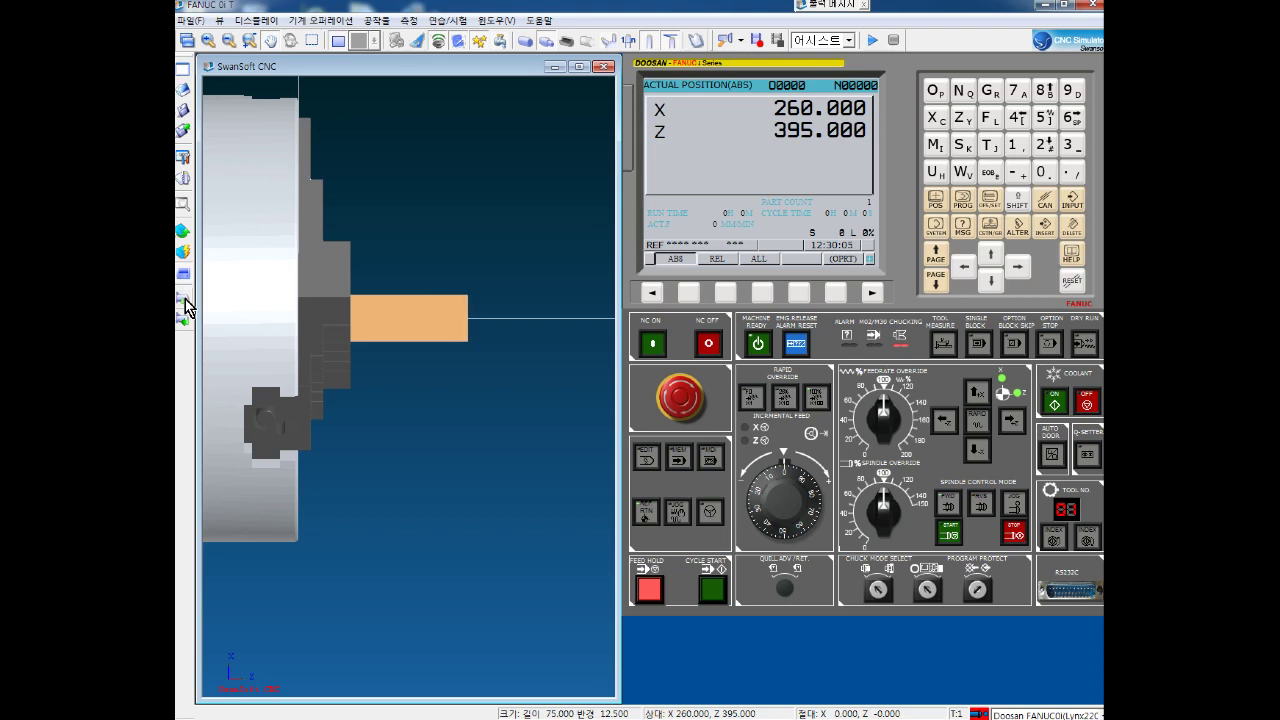
Shift the workpiece in the chuck and reapply the workpiece settings to lengthen the stock
{"action": "scroll", "coordinate": [420, 295], "scroll_direction": "up", "scroll_amount": 1}
{"action": "scroll", "coordinate": [420, 295], "scroll_direction": "up", "scroll_amount": 1}
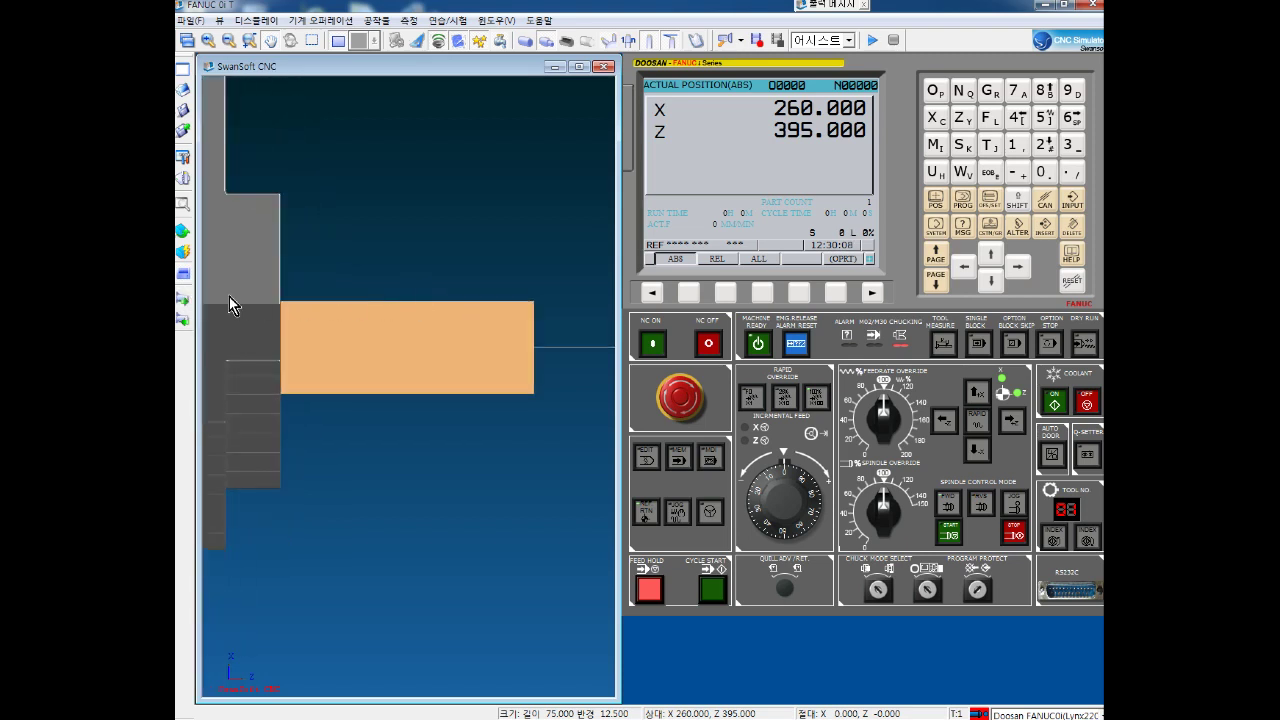
{"action": "left_click", "coordinate": [185, 305]}
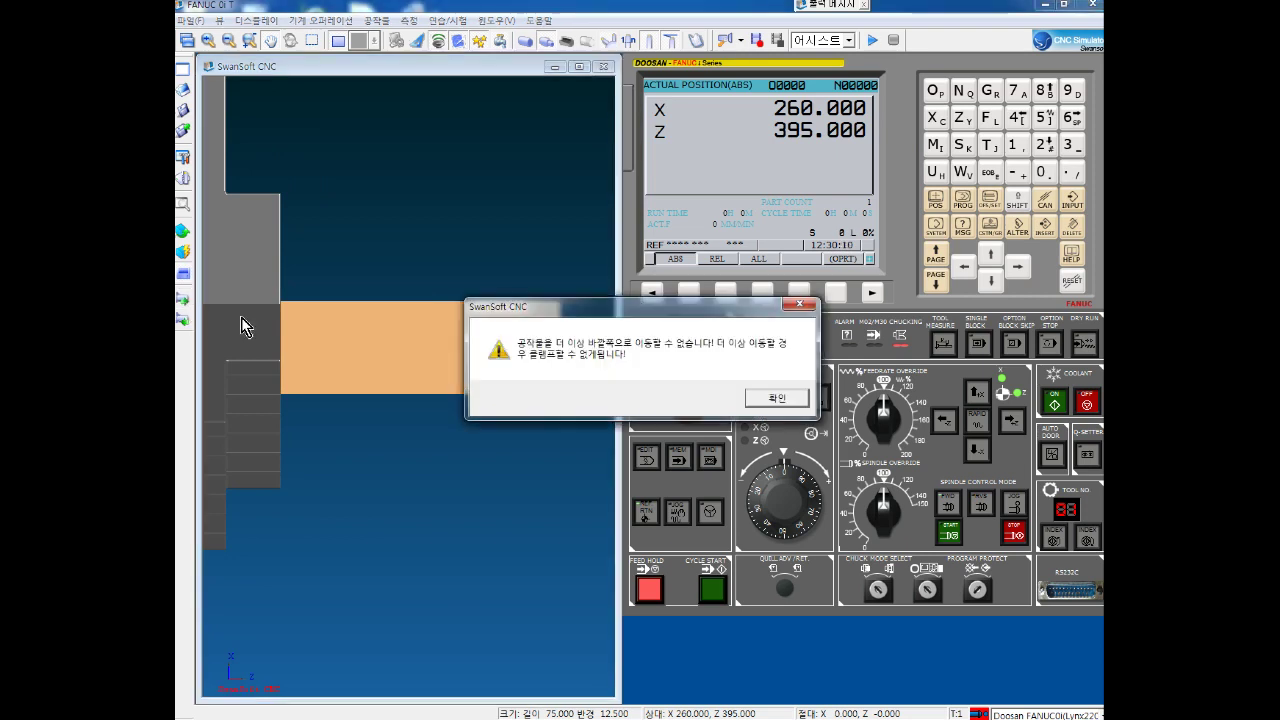
{"action": "left_click", "coordinate": [776, 398]}
{"action": "left_click", "coordinate": [186, 321]}
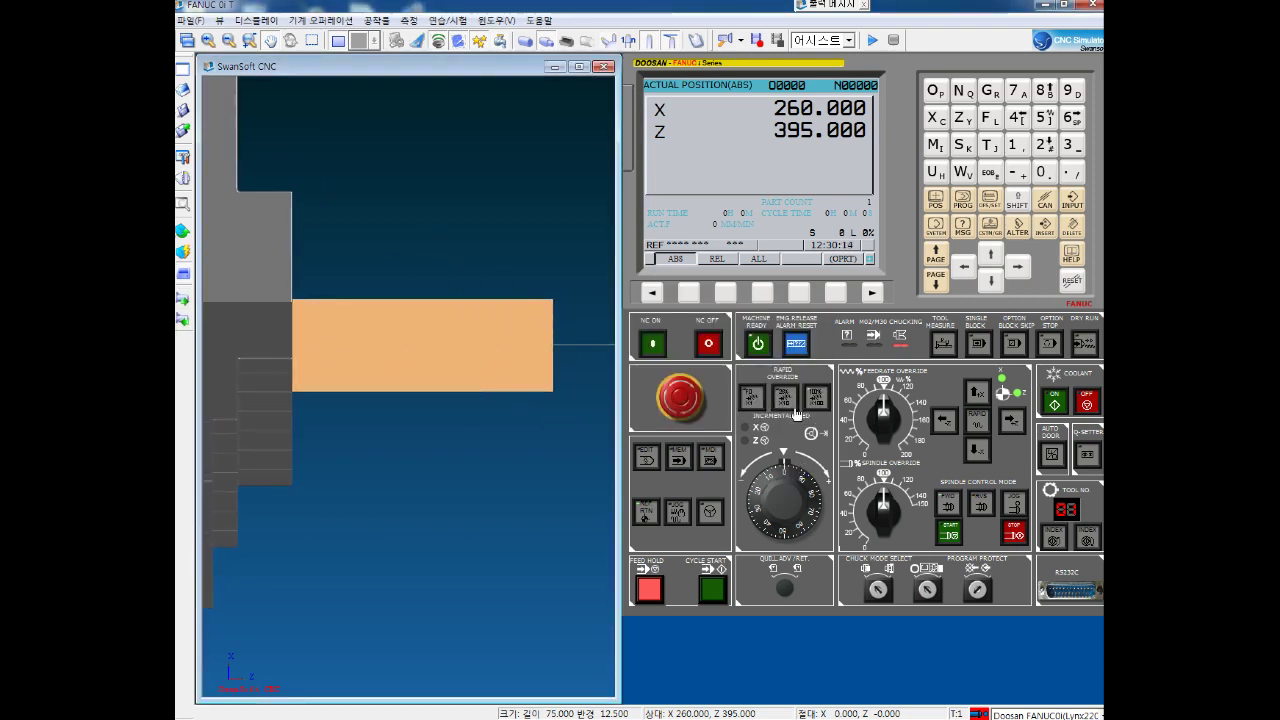
{"action": "left_click", "coordinate": [182, 226]}
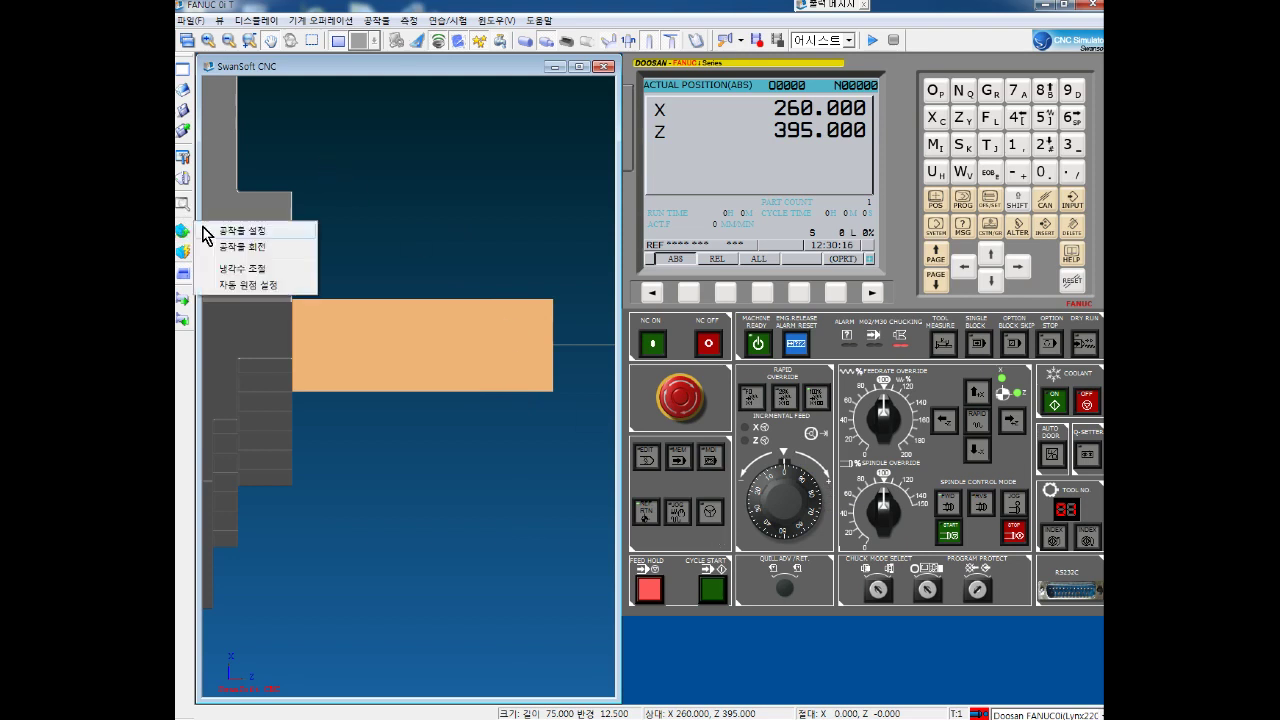
{"action": "left_click", "coordinate": [240, 232]}
{"action": "left_click", "coordinate": [614, 563]}
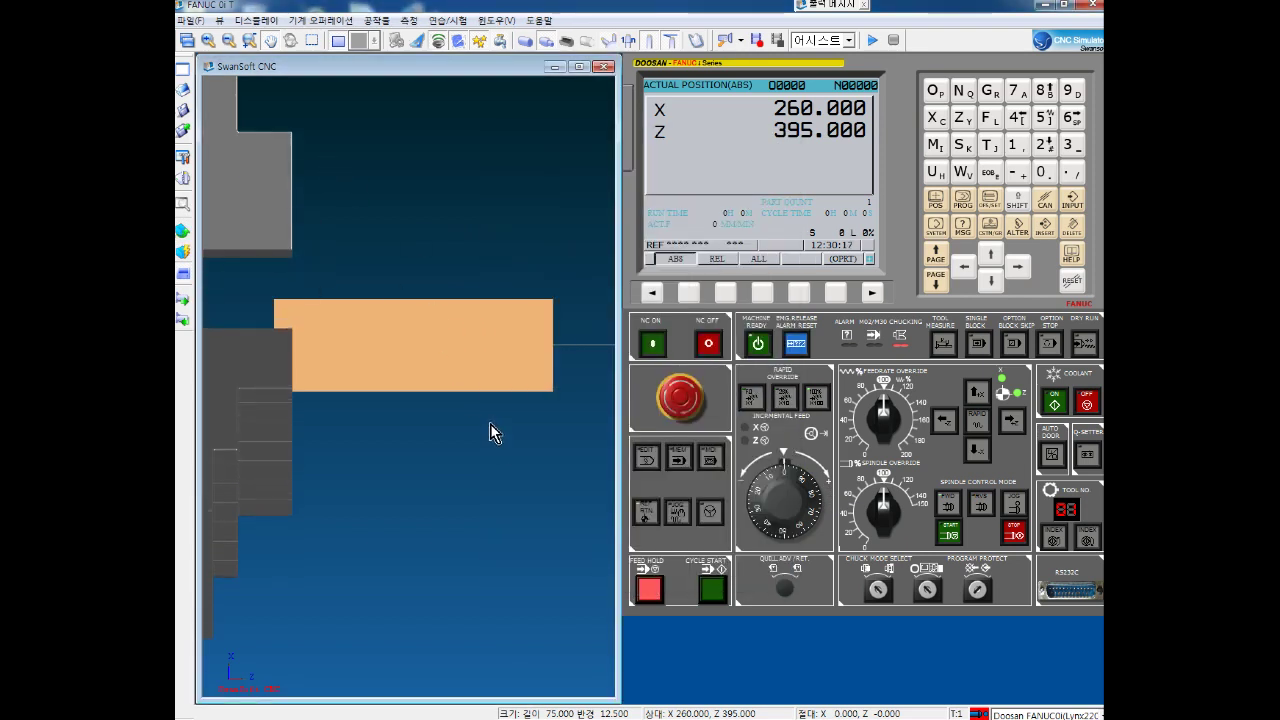
Apply automatic origin setting so the position reads X 25.000, Z -102.000
{"action": "left_click", "coordinate": [184, 232]}
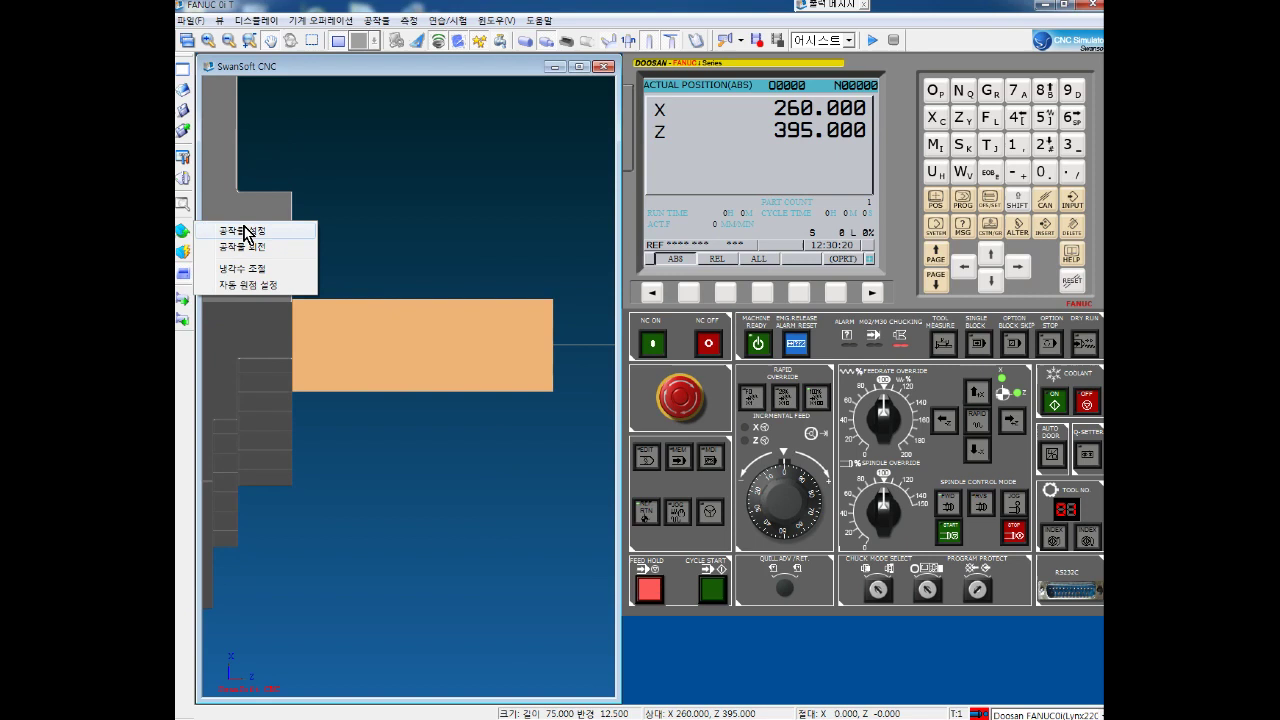
{"action": "left_click", "coordinate": [258, 285]}
{"action": "left_click", "coordinate": [635, 430]}
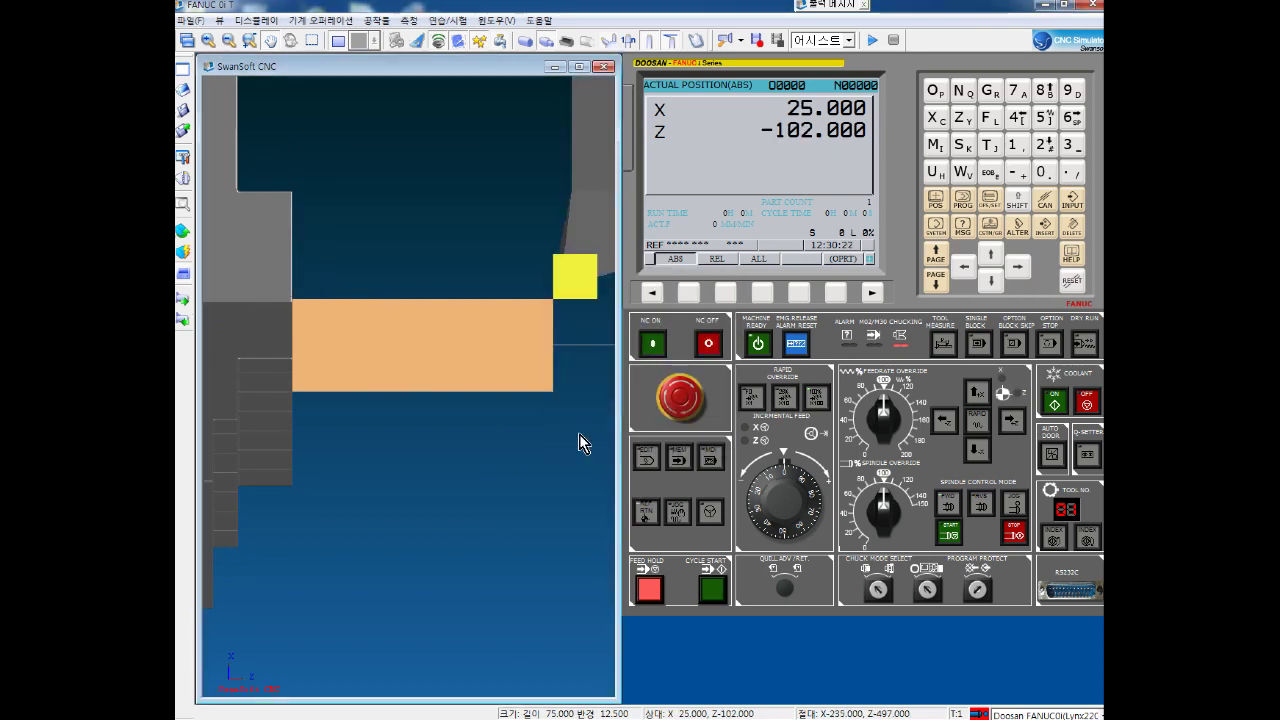
Measure the G54 work offset at X25 and Z0
{"action": "left_click", "coordinate": [993, 208]}
{"action": "left_click", "coordinate": [765, 293]}
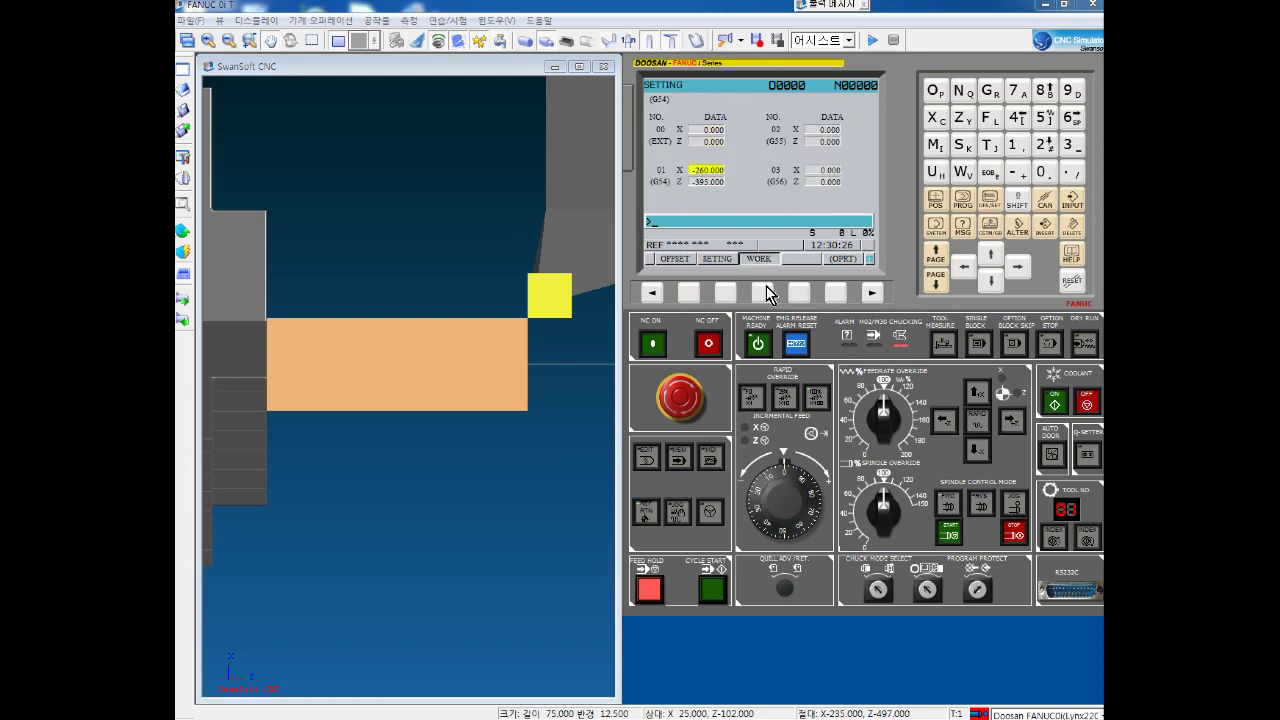
{"action": "left_click", "coordinate": [937, 118]}
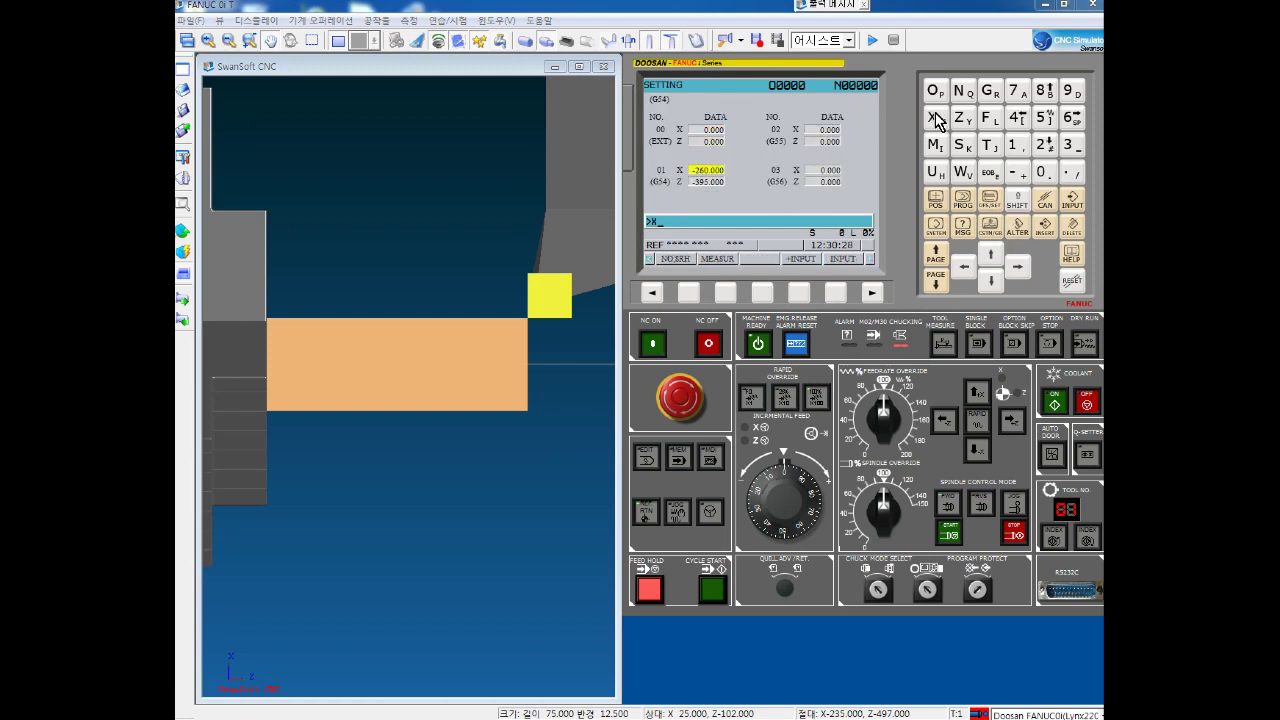
{"action": "left_click", "coordinate": [1044, 117]}
{"action": "left_click", "coordinate": [726, 293]}
{"action": "left_click", "coordinate": [960, 122]}
{"action": "left_click", "coordinate": [1048, 176]}
{"action": "left_click", "coordinate": [726, 293]}
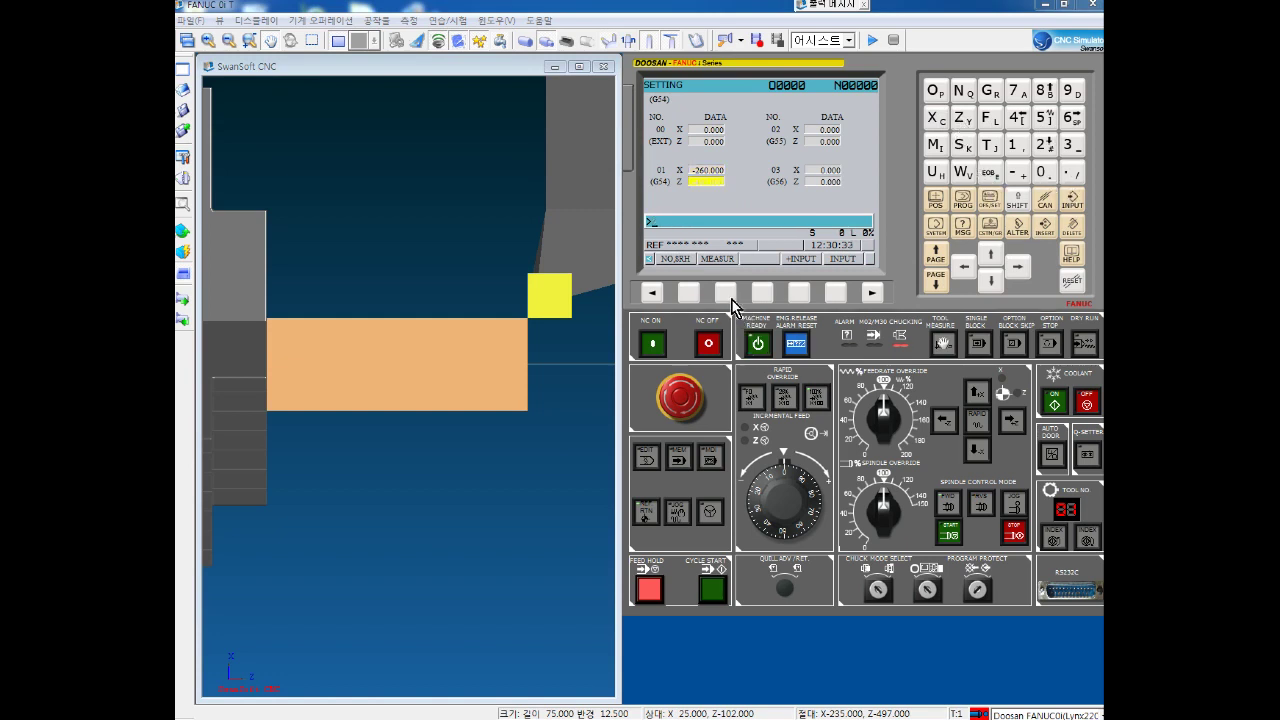
Index the turret to tool 3 and reapply automatic origin setting
{"action": "left_click", "coordinate": [1053, 538]}
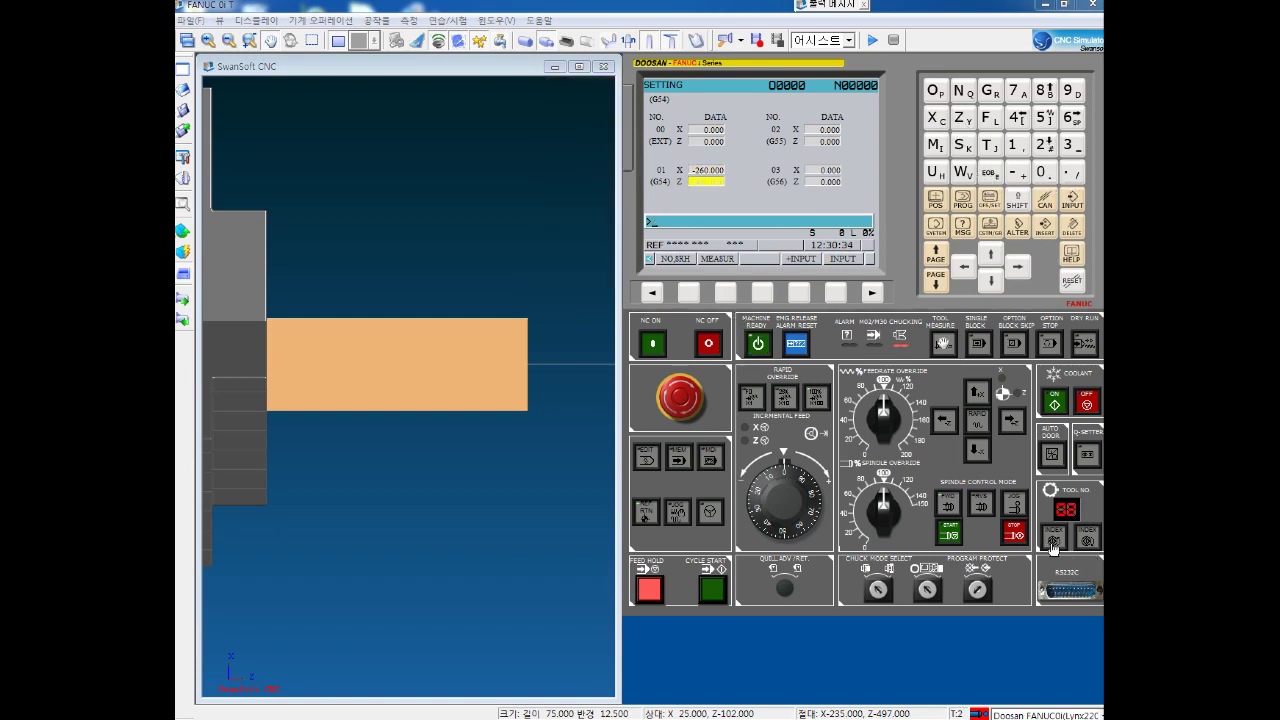
{"action": "right_click", "coordinate": [195, 222]}
{"action": "left_click", "coordinate": [250, 285]}
{"action": "left_click", "coordinate": [630, 431]}
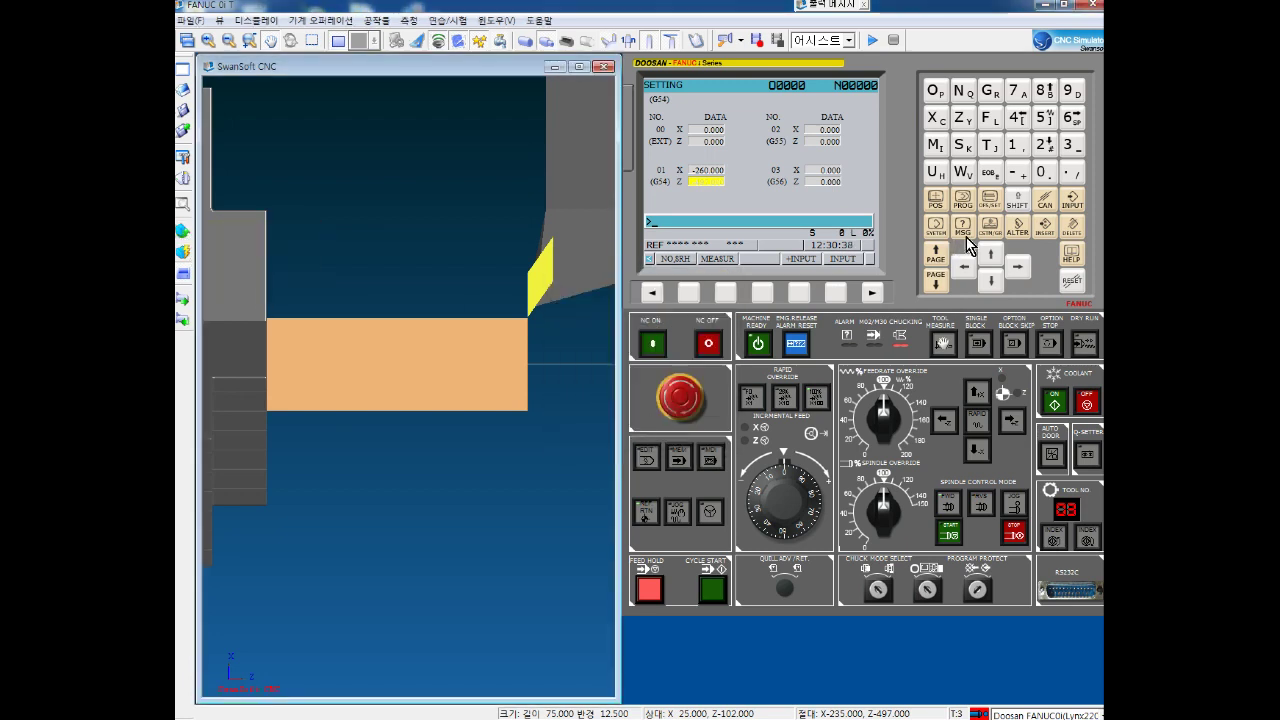
Check the zeroed tool geometry offsets, then show the program page in EDIT mode
{"action": "left_click", "coordinate": [655, 294]}
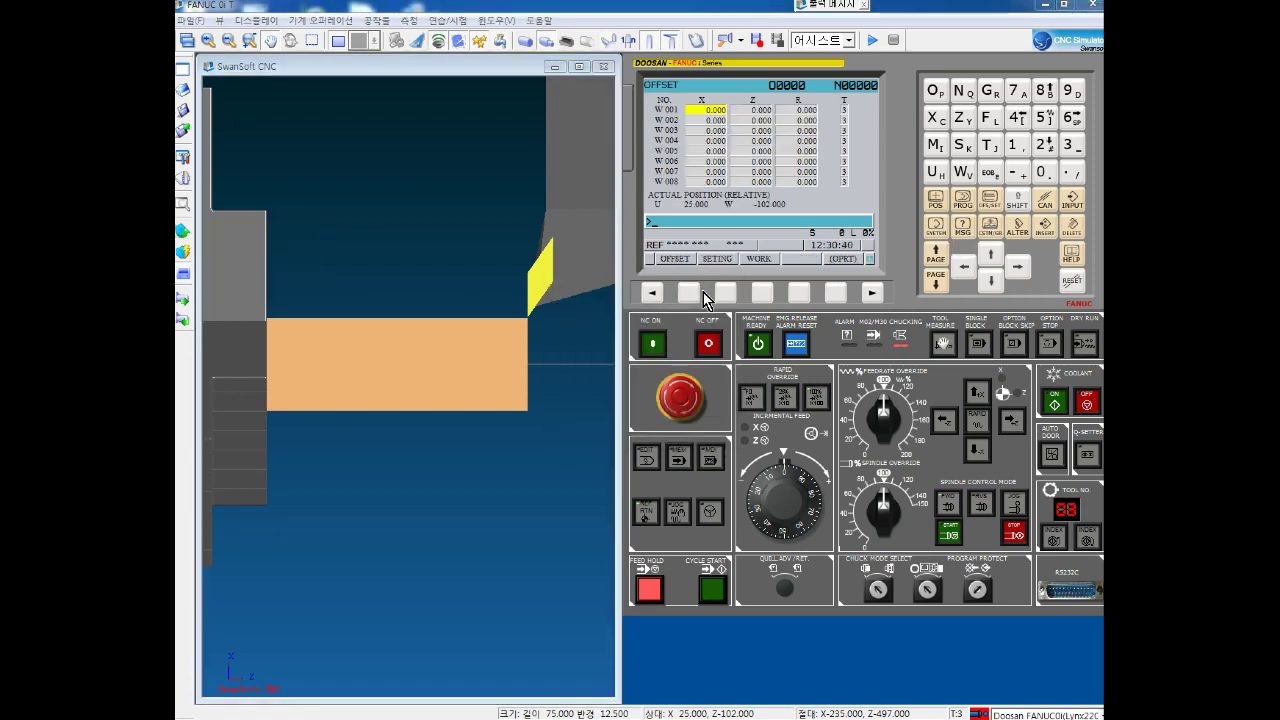
{"action": "left_click", "coordinate": [703, 293]}
{"action": "left_click", "coordinate": [725, 295]}
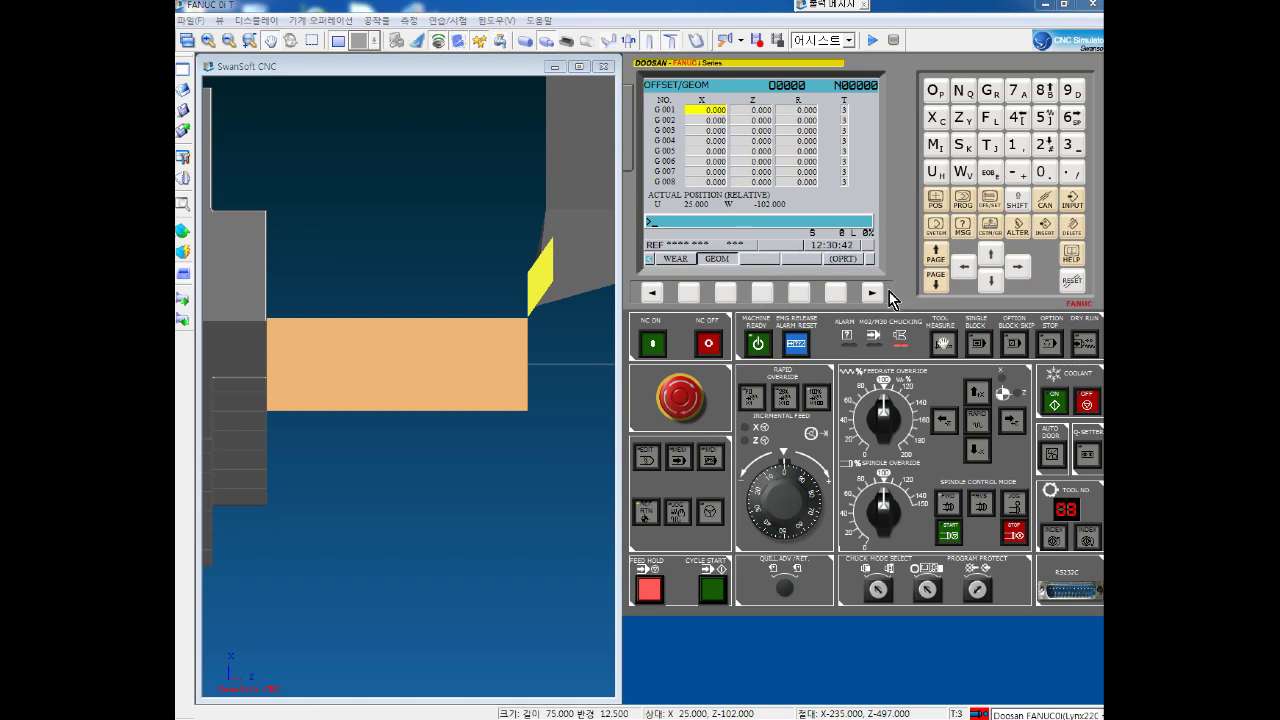
{"action": "left_click", "coordinate": [645, 456]}
{"action": "left_click", "coordinate": [962, 198]}
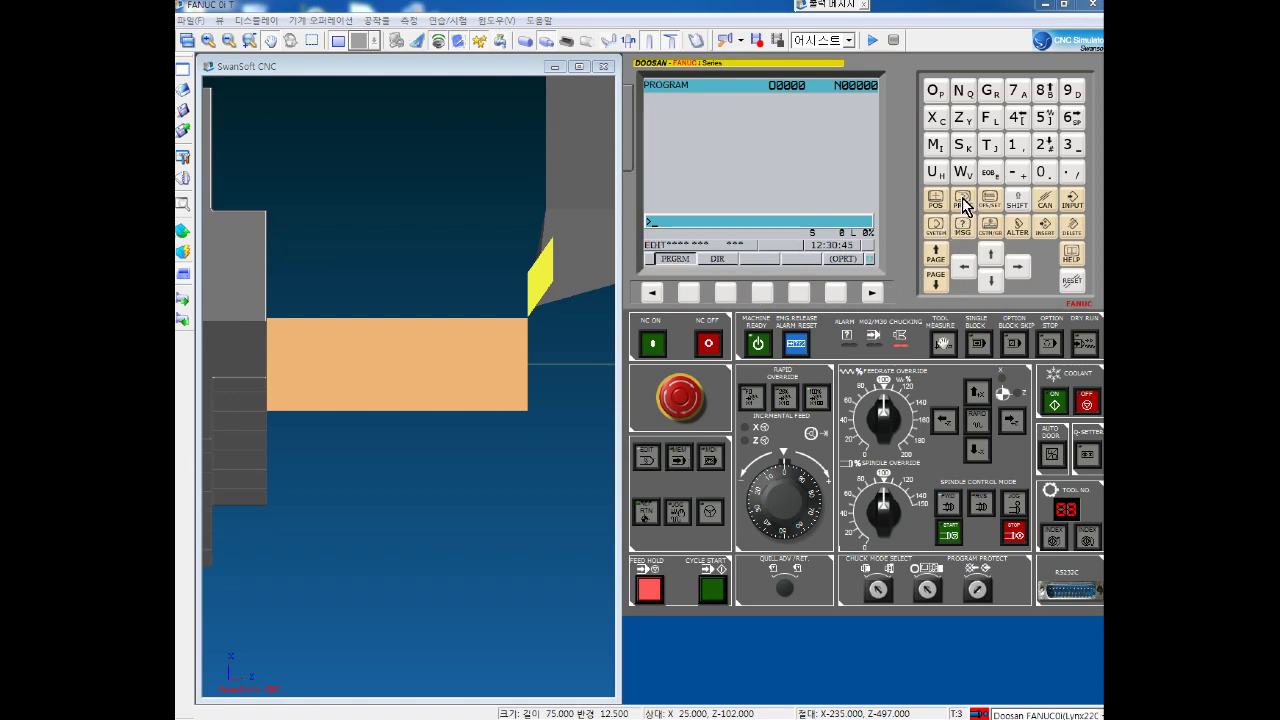
Call up program O0001 from the stored program directory
{"action": "left_click", "coordinate": [725, 294]}
{"action": "left_click", "coordinate": [935, 91]}
{"action": "left_click", "coordinate": [1013, 145]}
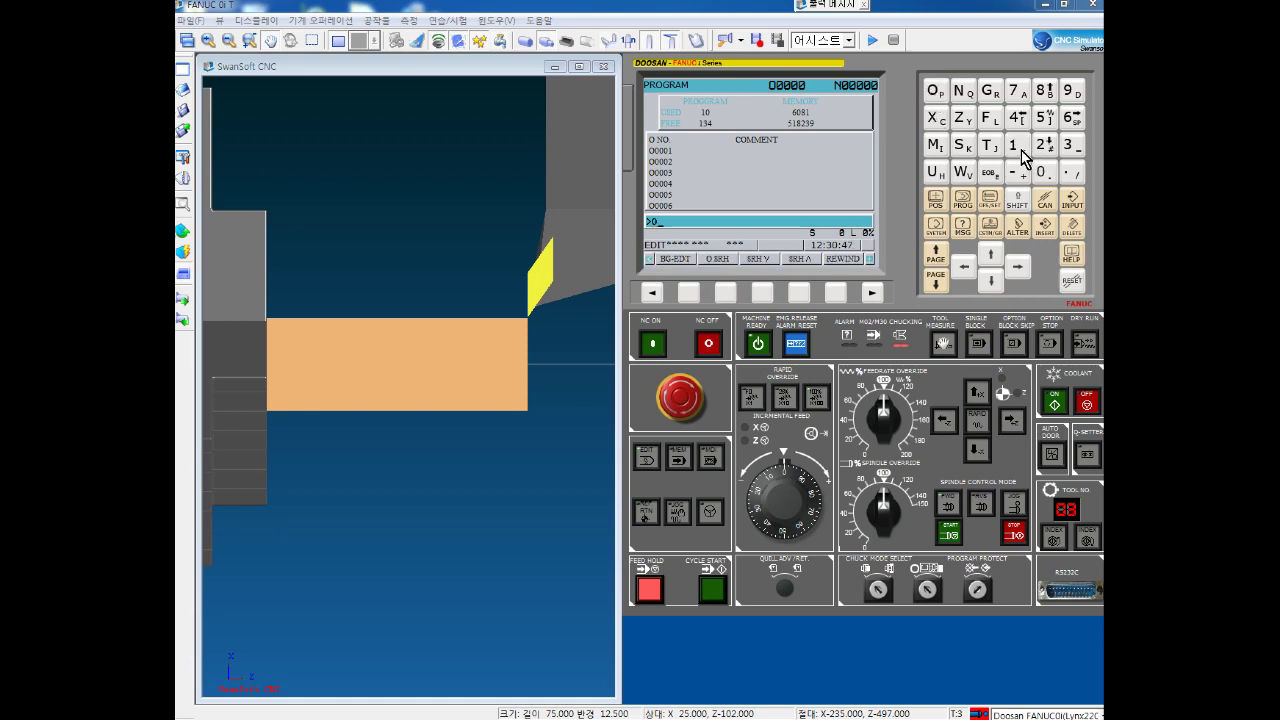
{"action": "left_click", "coordinate": [991, 281]}
Load 2020-06-09-A.NC as NC code from the CAM folder without saving changes
{"action": "left_click", "coordinate": [183, 90]}
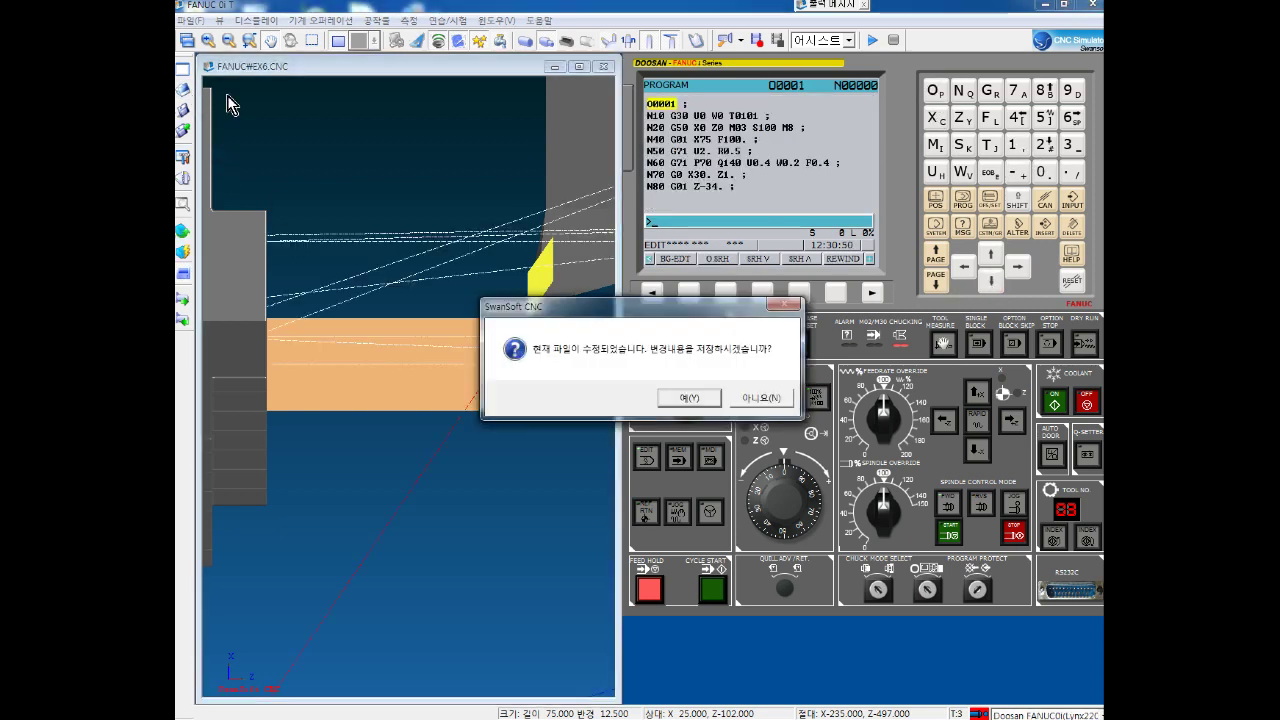
{"action": "left_click", "coordinate": [755, 398]}
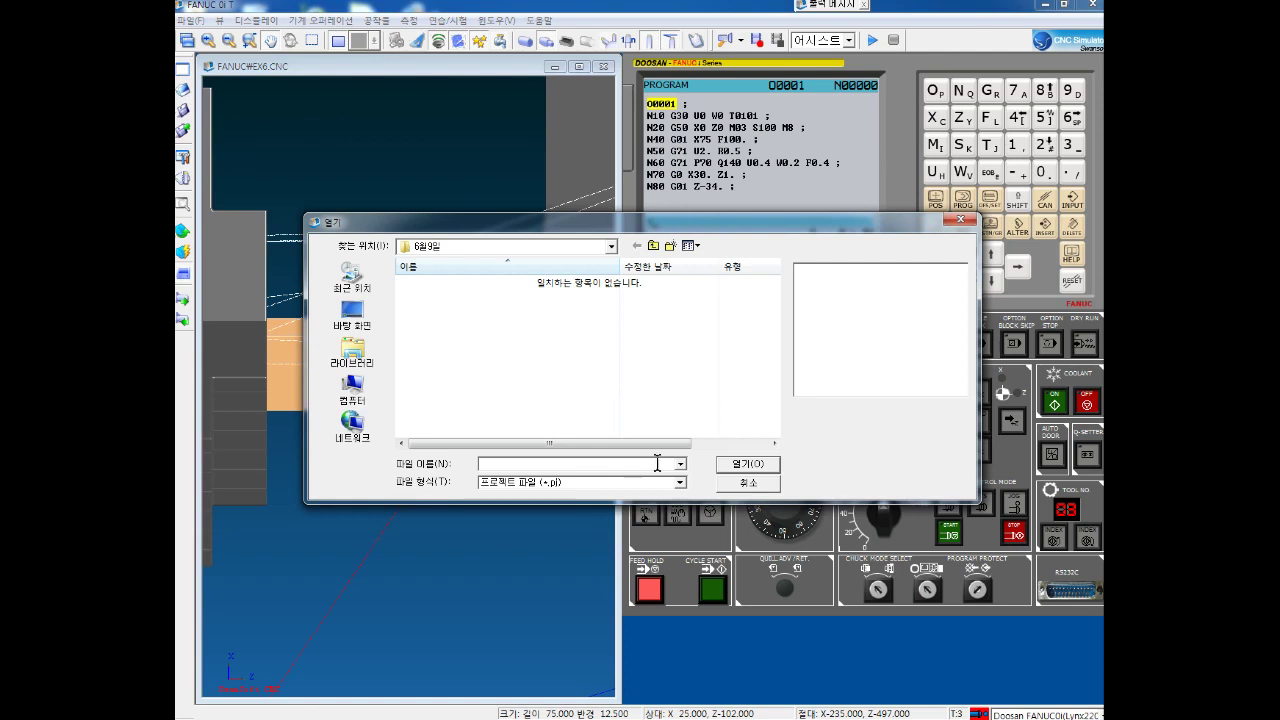
{"action": "key", "text": "BackSpace"}
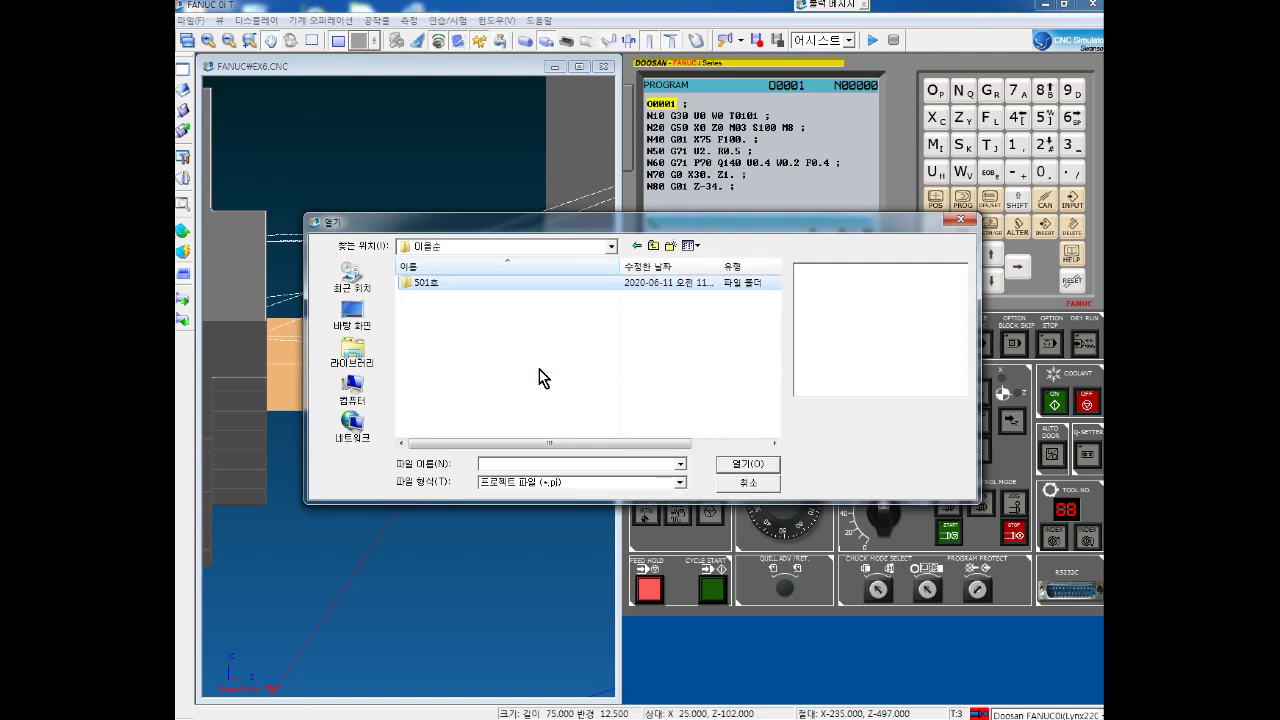
{"action": "key", "text": "BackSpace"}
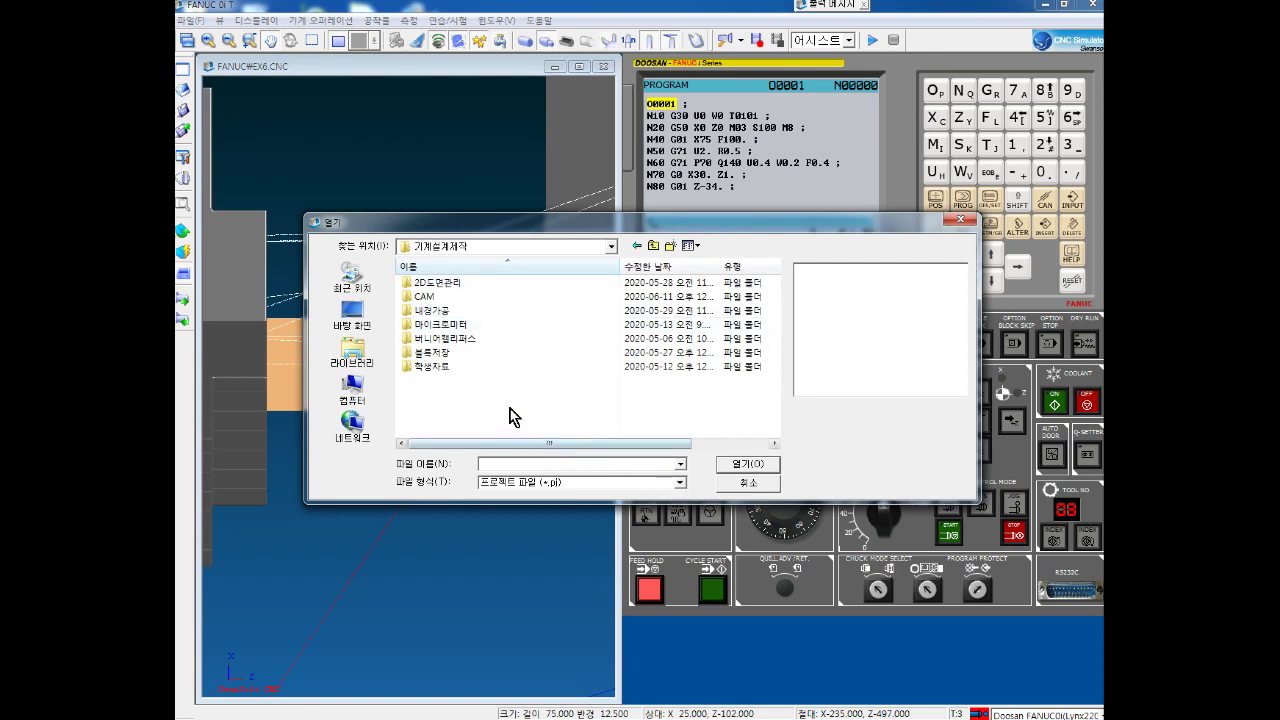
{"action": "double_click", "coordinate": [425, 296]}
{"action": "left_click", "coordinate": [559, 482]}
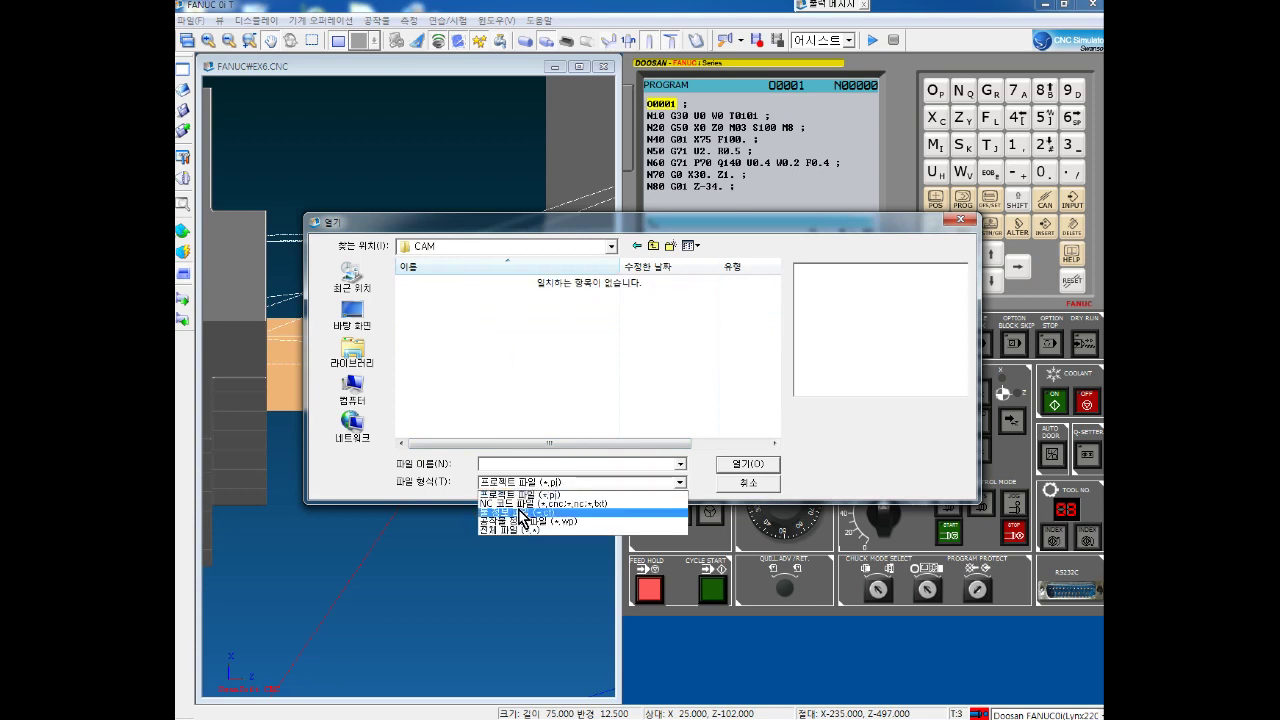
{"action": "left_click", "coordinate": [519, 510]}
{"action": "double_click", "coordinate": [458, 289]}
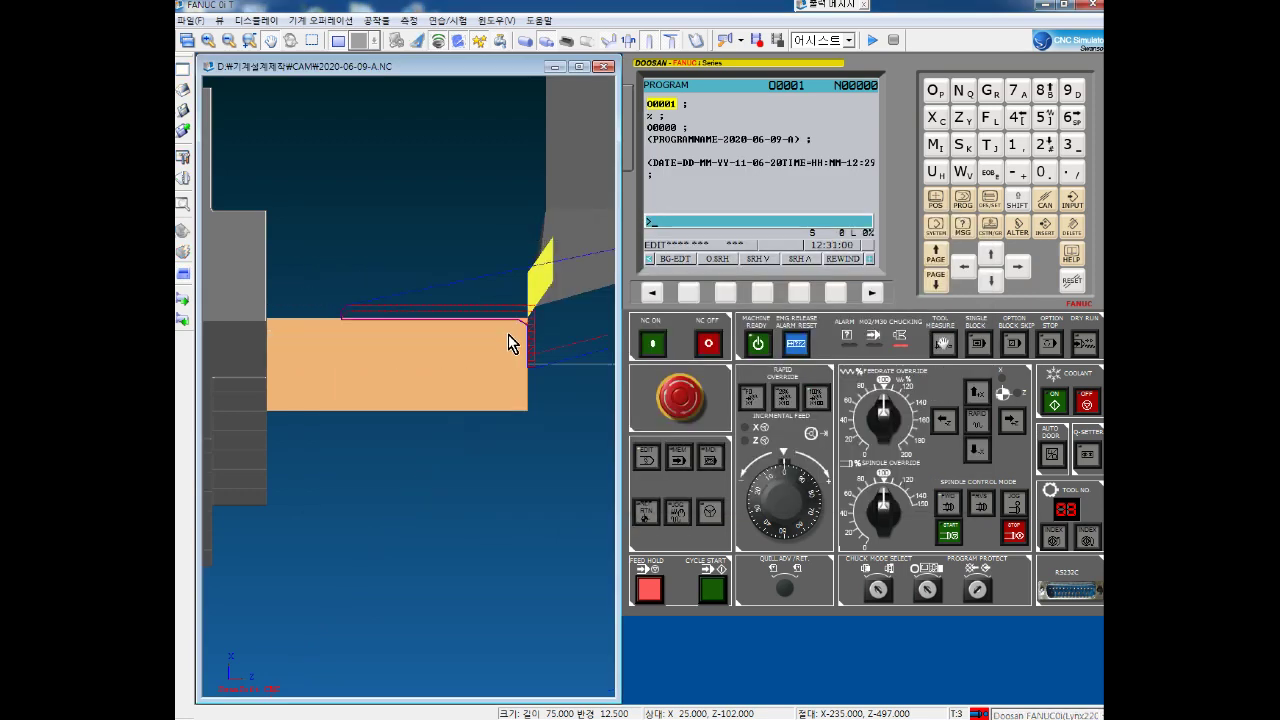
Run the program in MEM mode at about 20% feedrate override
{"action": "scroll", "coordinate": [480, 338], "scroll_direction": "up", "scroll_amount": 3}
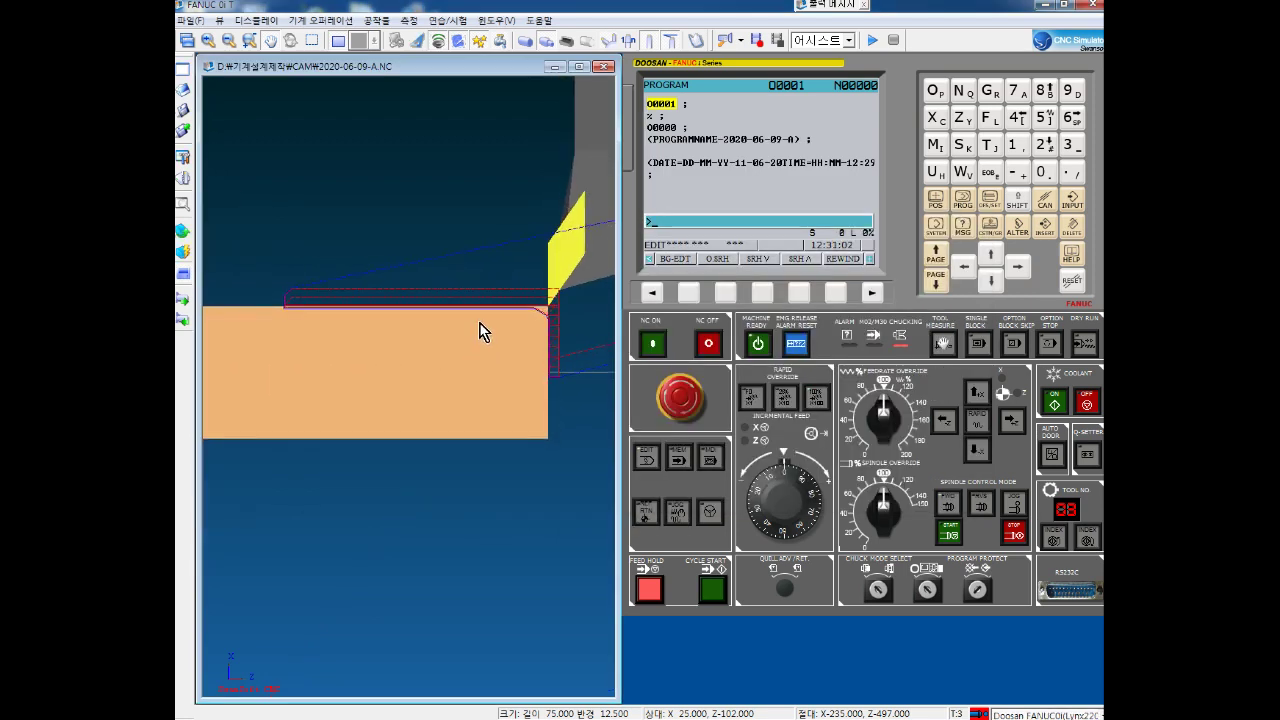
{"action": "scroll", "coordinate": [485, 360], "scroll_direction": "down", "scroll_amount": 1}
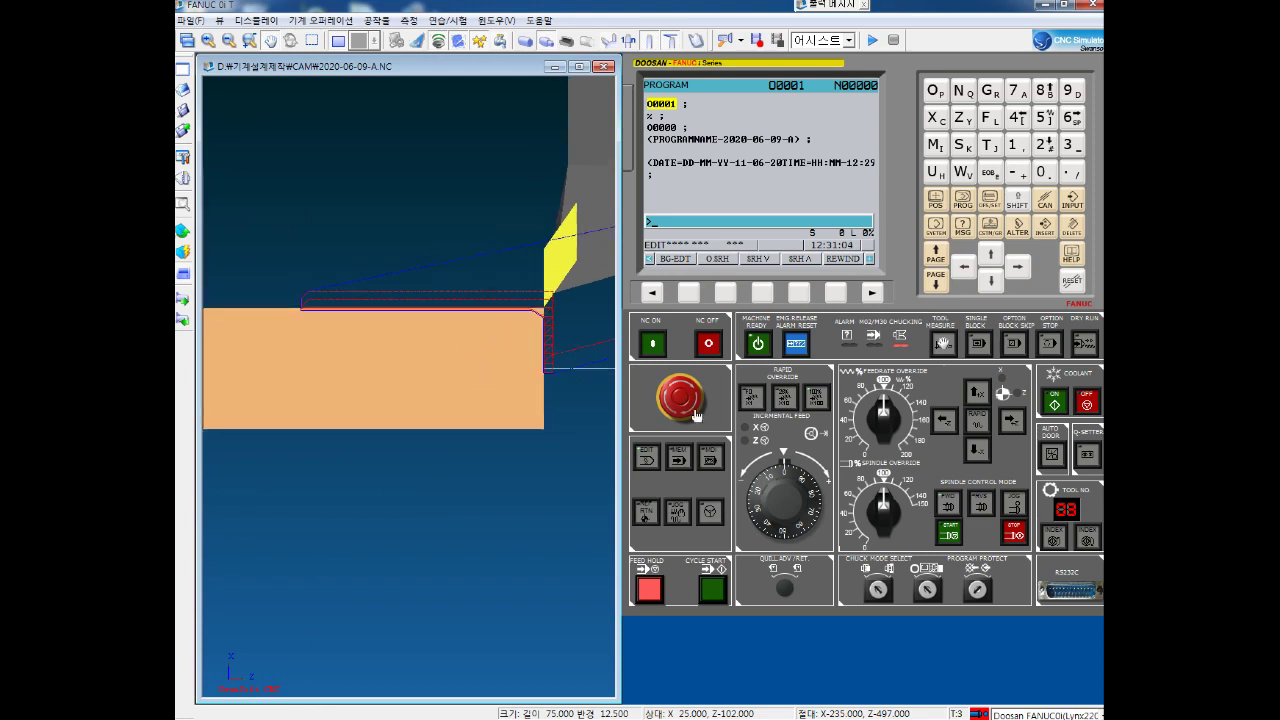
{"action": "left_click", "coordinate": [860, 444]}
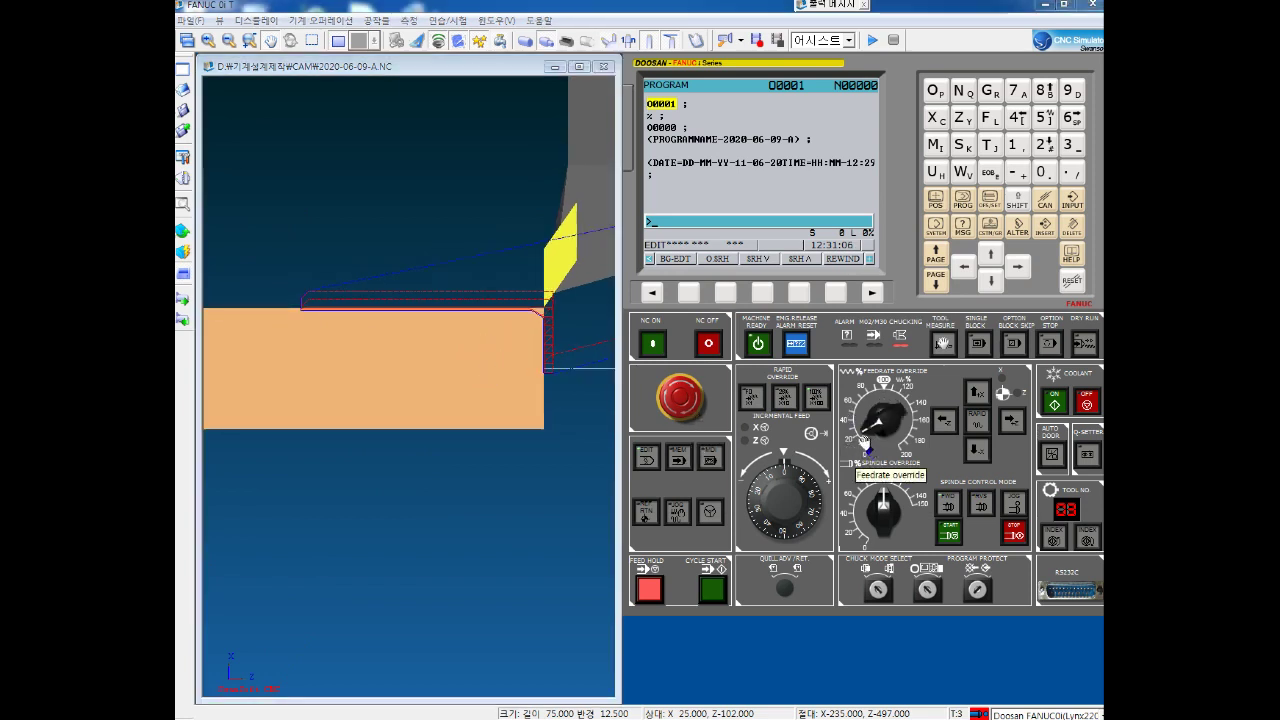
{"action": "left_click", "coordinate": [680, 458]}
{"action": "left_click", "coordinate": [708, 589]}
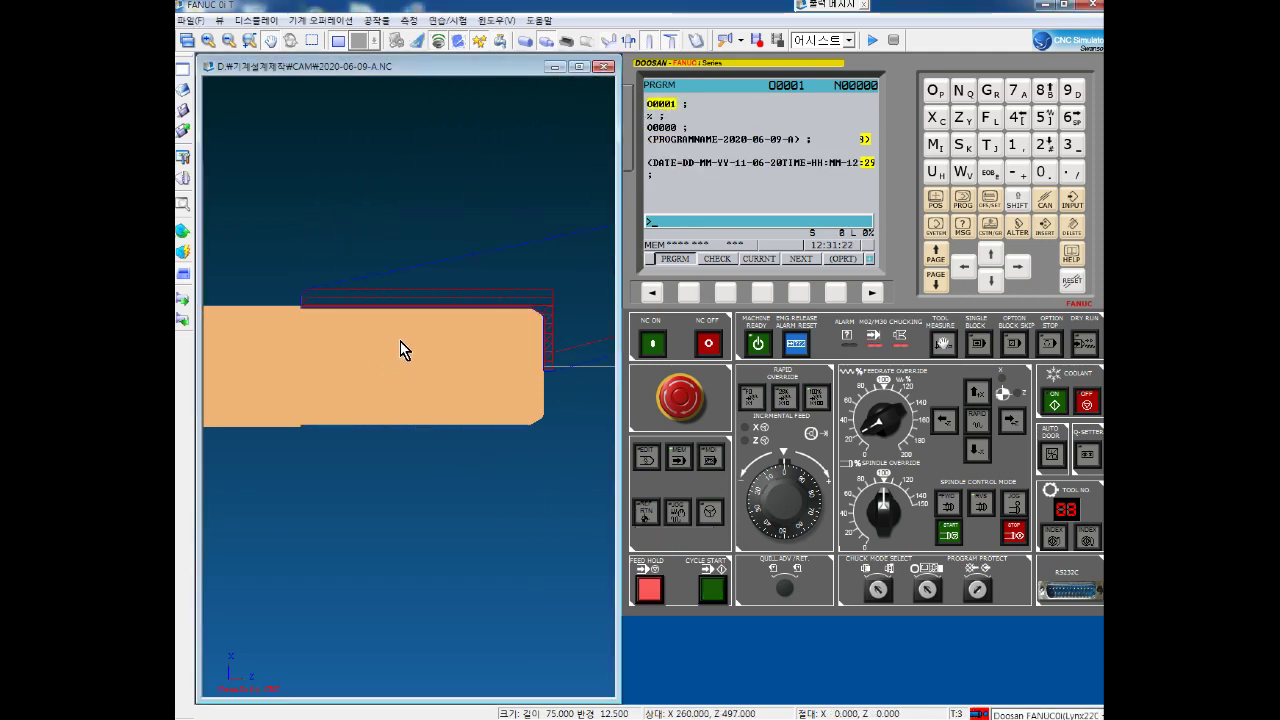
Return to EDIT mode and scroll the listing through the G1 Z-12.0 block
{"action": "scroll", "coordinate": [384, 342], "scroll_direction": "up", "scroll_amount": 2}
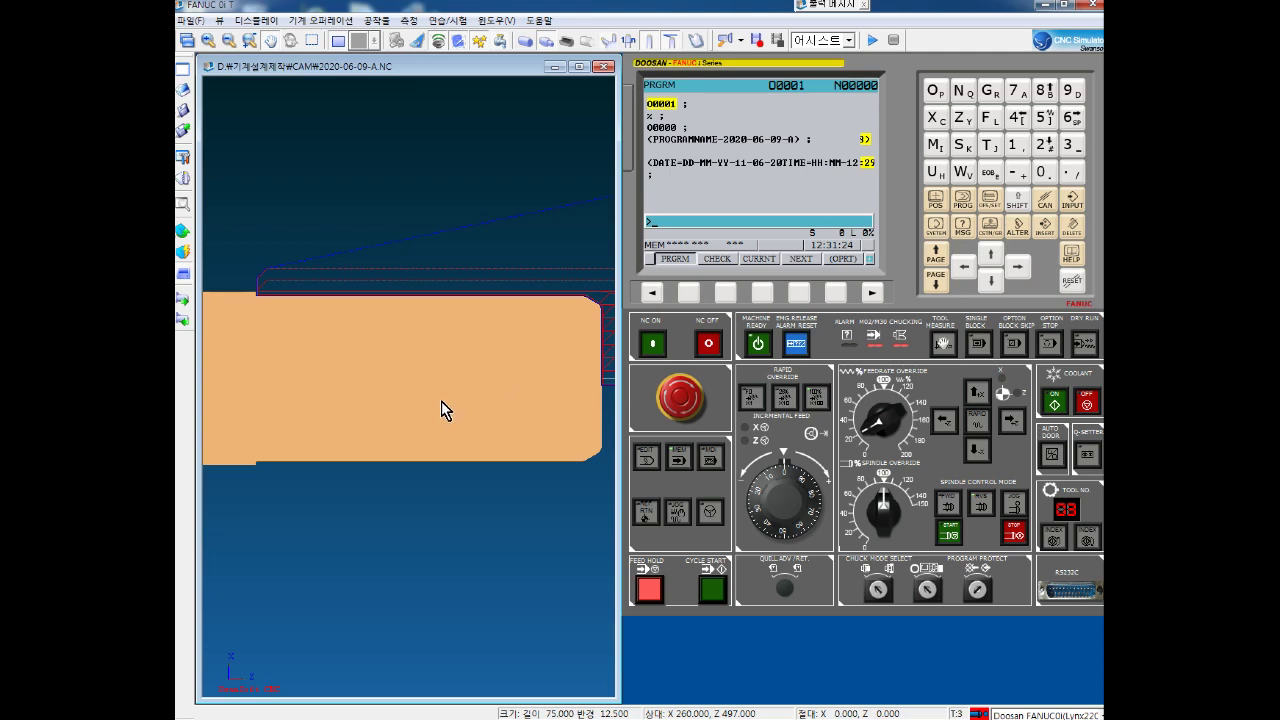
{"action": "left_click", "coordinate": [647, 456]}
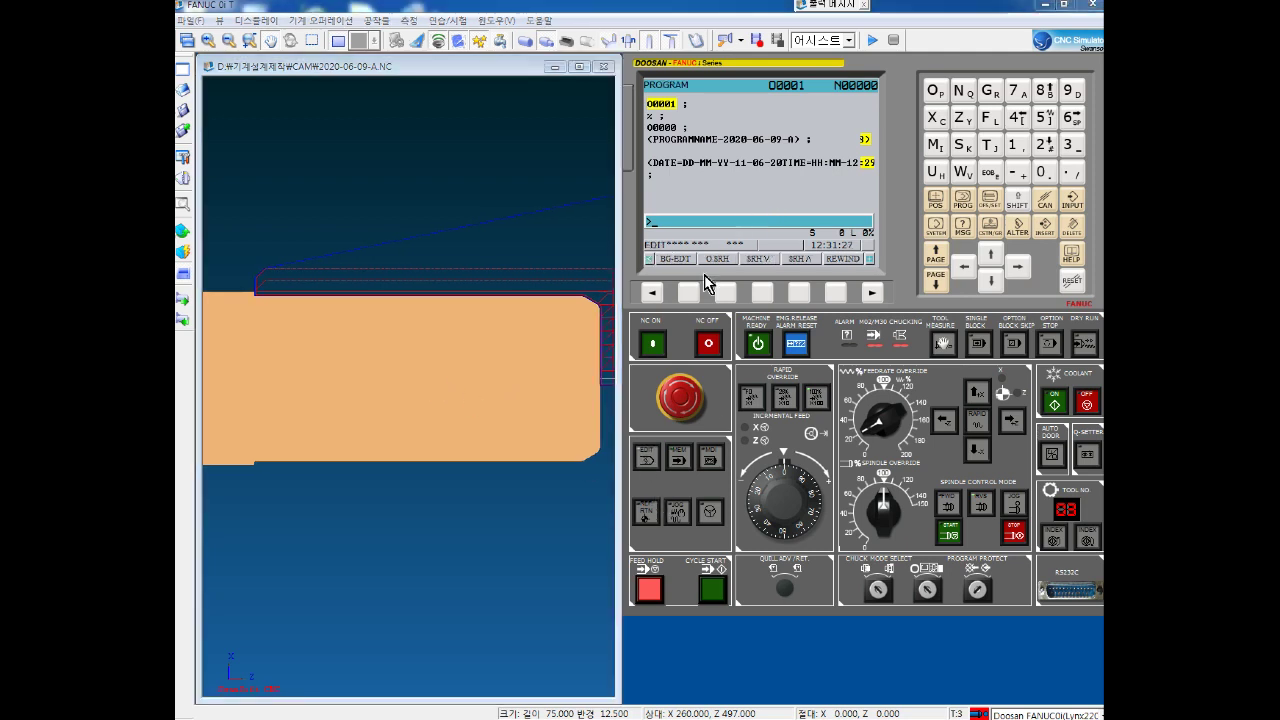
{"action": "scroll", "coordinate": [728, 170], "scroll_direction": "down", "scroll_amount": 1}
{"action": "scroll", "coordinate": [728, 170], "scroll_direction": "down", "scroll_amount": 2}
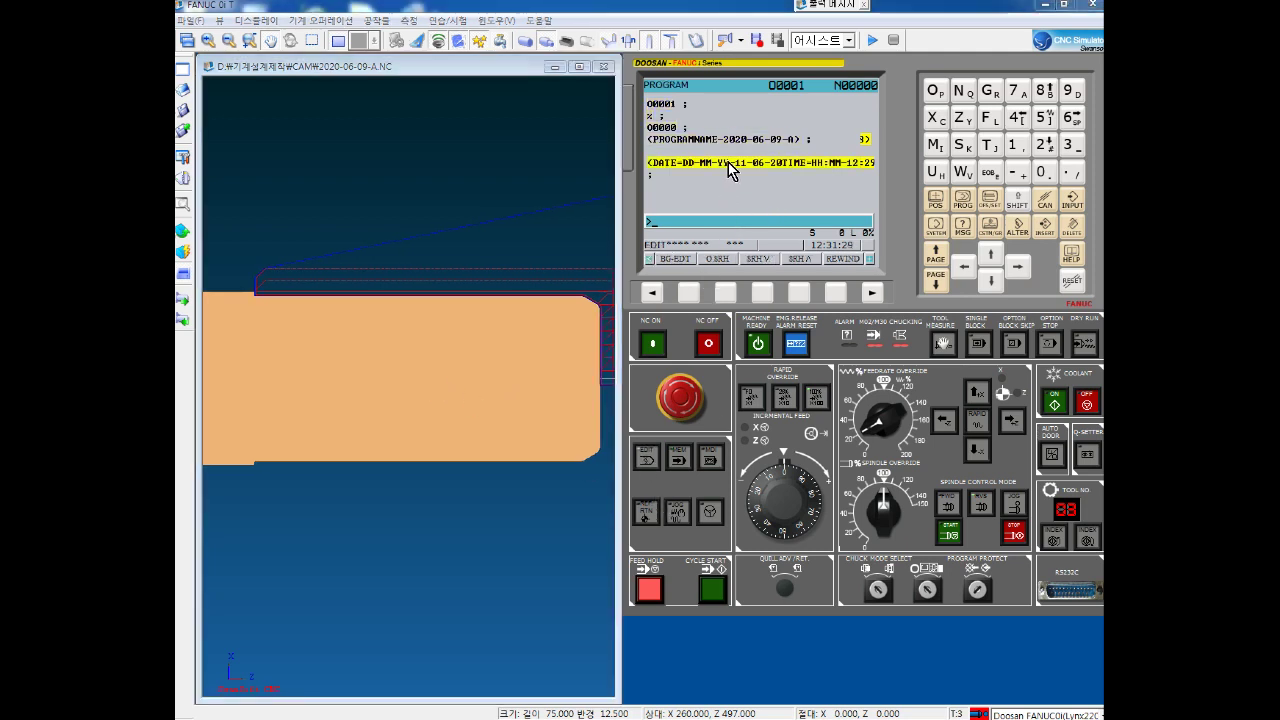
{"action": "scroll", "coordinate": [728, 170], "scroll_direction": "down", "scroll_amount": 6}
{"action": "scroll", "coordinate": [728, 170], "scroll_direction": "down", "scroll_amount": 2}
{"action": "scroll", "coordinate": [728, 170], "scroll_direction": "down", "scroll_amount": 2}
{"action": "scroll", "coordinate": [728, 170], "scroll_direction": "down", "scroll_amount": 1}
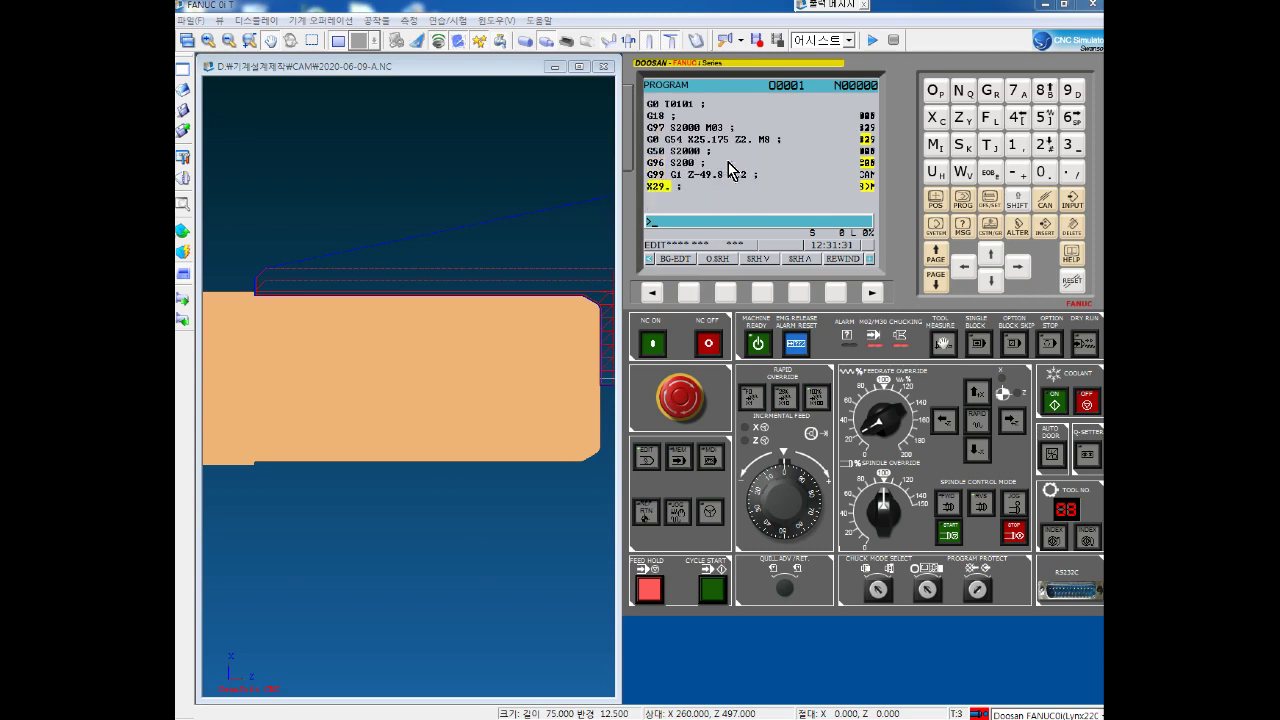
{"action": "scroll", "coordinate": [728, 170], "scroll_direction": "down", "scroll_amount": 3}
{"action": "scroll", "coordinate": [728, 170], "scroll_direction": "down", "scroll_amount": 3}
{"action": "scroll", "coordinate": [728, 170], "scroll_direction": "down", "scroll_amount": 2}
{"action": "scroll", "coordinate": [728, 170], "scroll_direction": "down", "scroll_amount": 2}
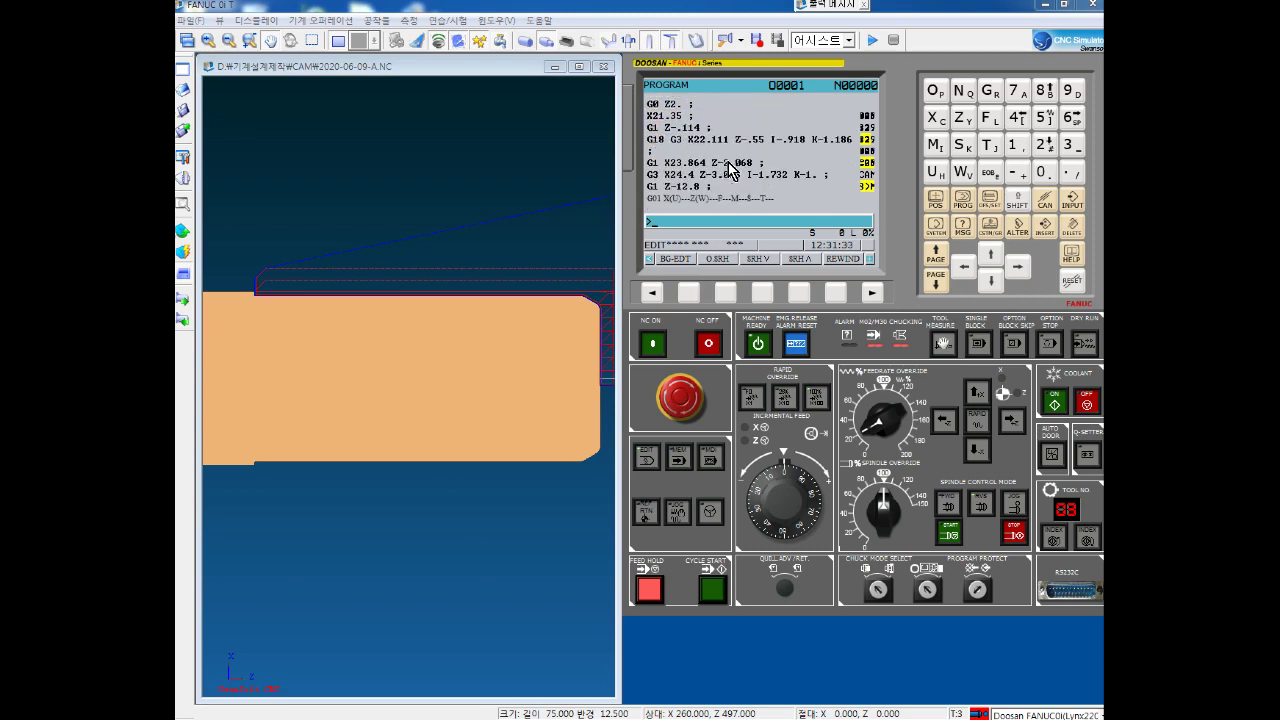
Switch to the 3D machine view and orbit around to the chuck
{"action": "left_click", "coordinate": [358, 40]}
{"action": "left_click", "coordinate": [396, 40]}
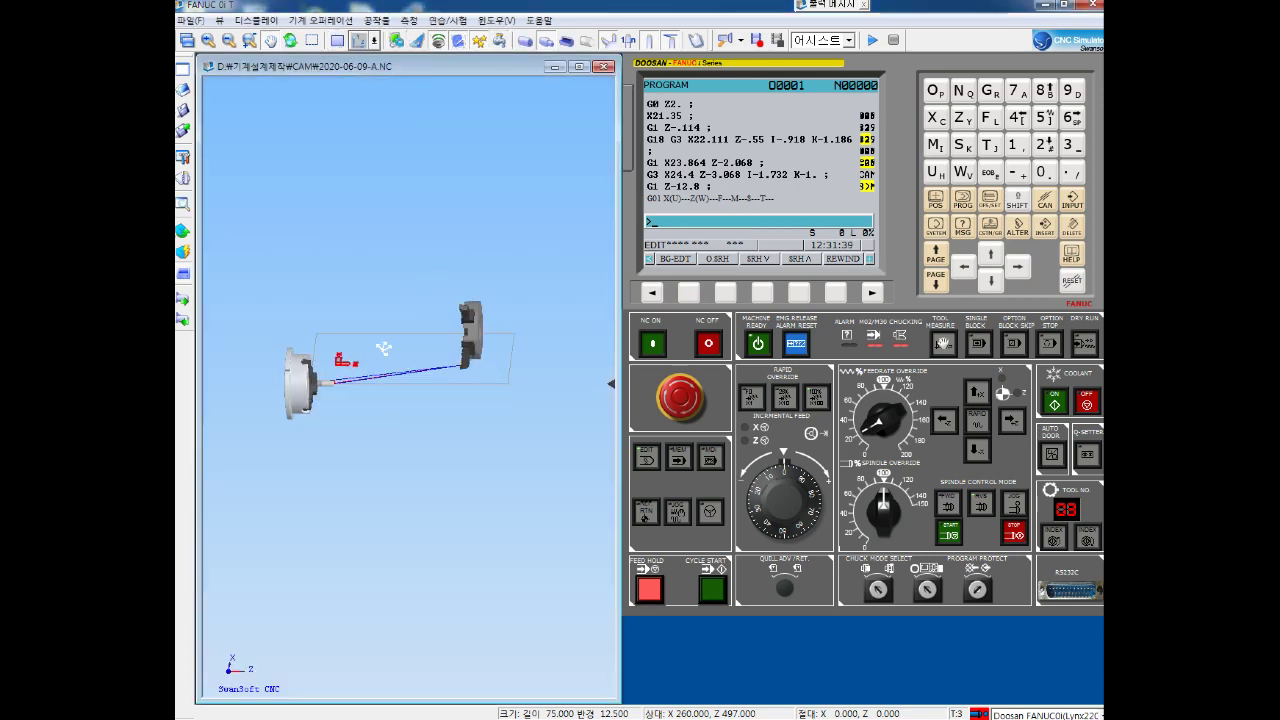
{"action": "mouse_move", "coordinate": [326, 407]}
{"action": "left_mouse_down"}
{"action": "mouse_move", "coordinate": [334, 366]}
{"action": "mouse_move", "coordinate": [316, 244]}
{"action": "mouse_move", "coordinate": [428, 423]}
{"action": "mouse_move", "coordinate": [405, 365]}
{"action": "left_mouse_up"}
{"action": "scroll", "coordinate": [428, 423], "scroll_direction": "up", "scroll_amount": 3}
{"action": "scroll", "coordinate": [420, 400], "scroll_direction": "up", "scroll_amount": 2}
Reload fresh stock in MEM mode and rerun program O0001
{"action": "left_click", "coordinate": [684, 462]}
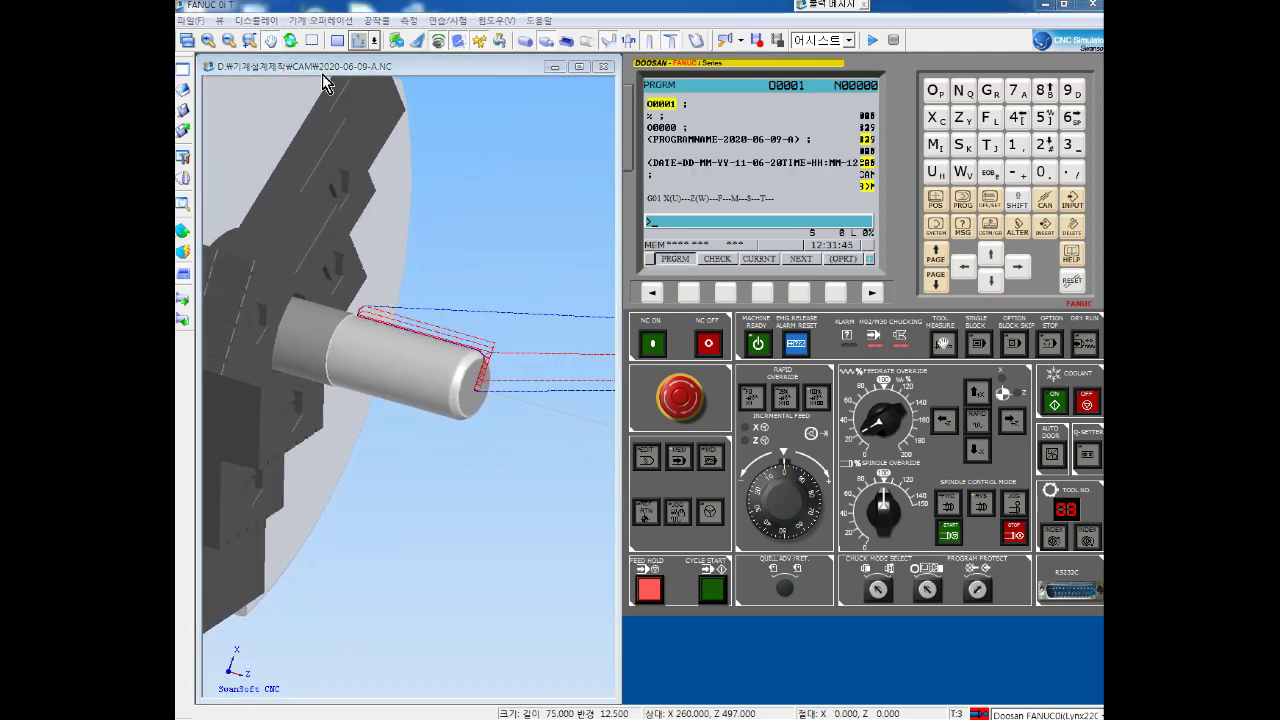
{"action": "left_click", "coordinate": [186, 230]}
{"action": "left_click", "coordinate": [258, 231]}
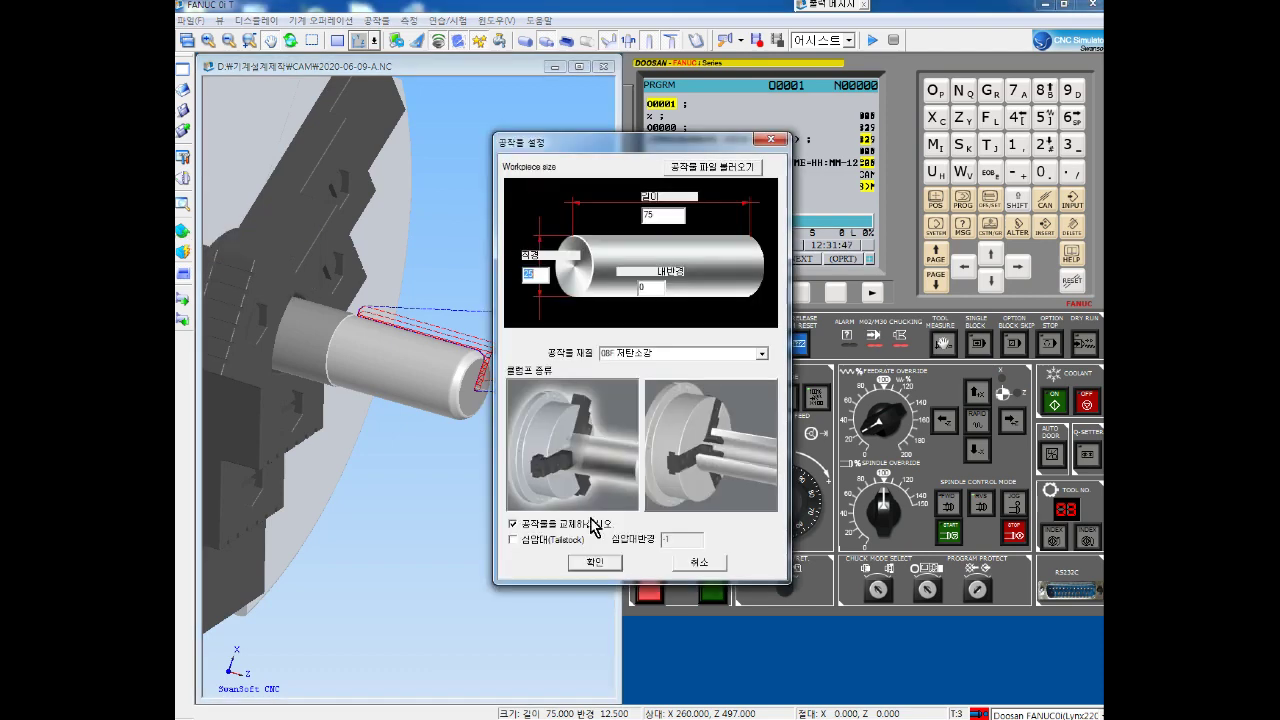
{"action": "left_click", "coordinate": [575, 566]}
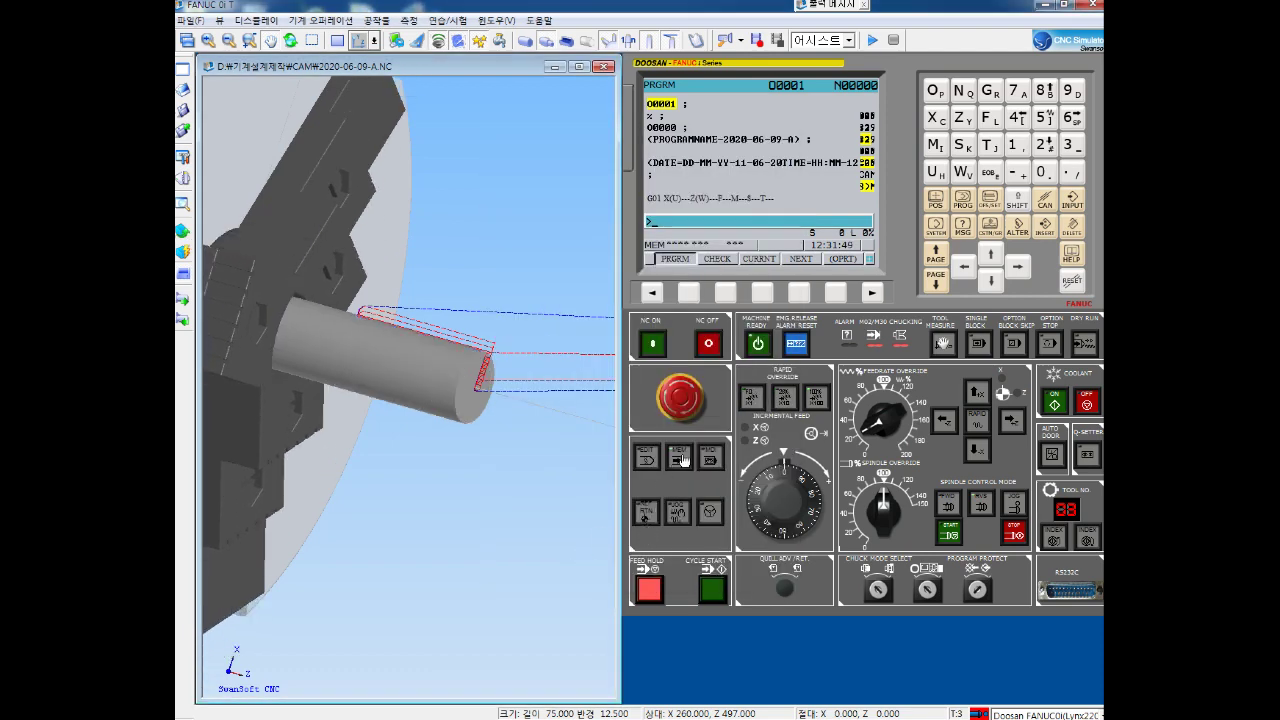
{"action": "left_click", "coordinate": [712, 596]}
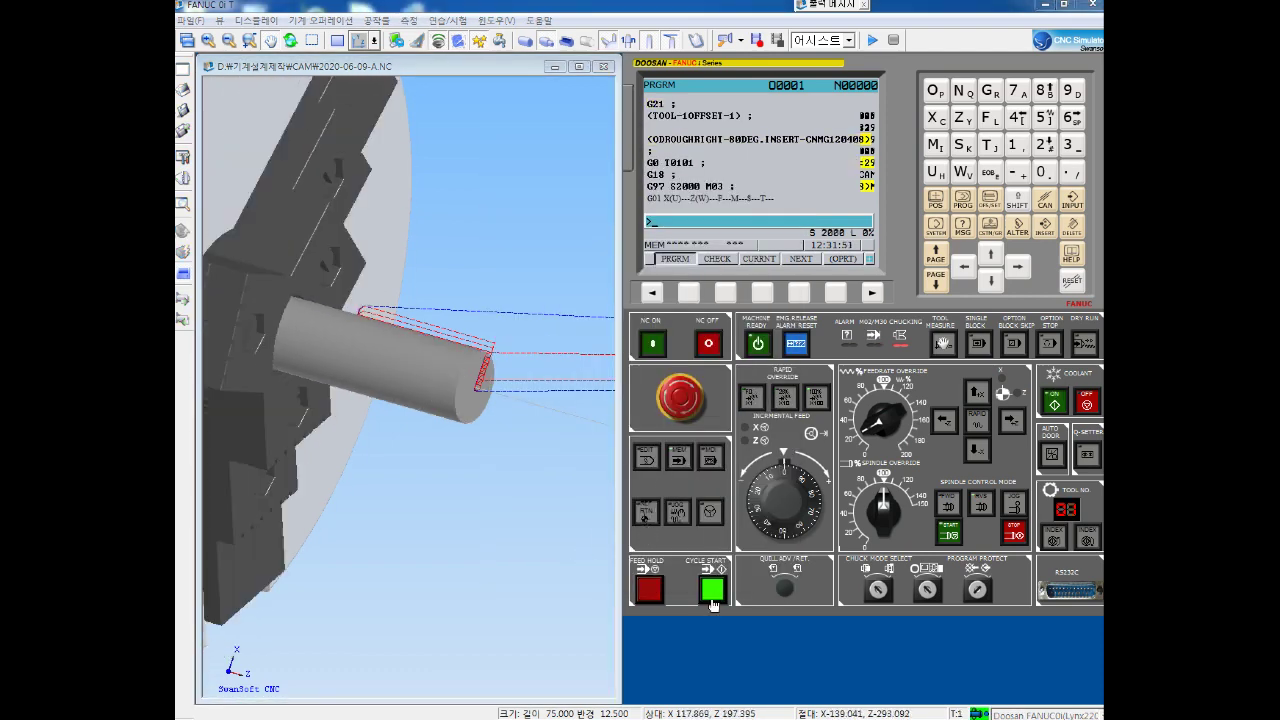